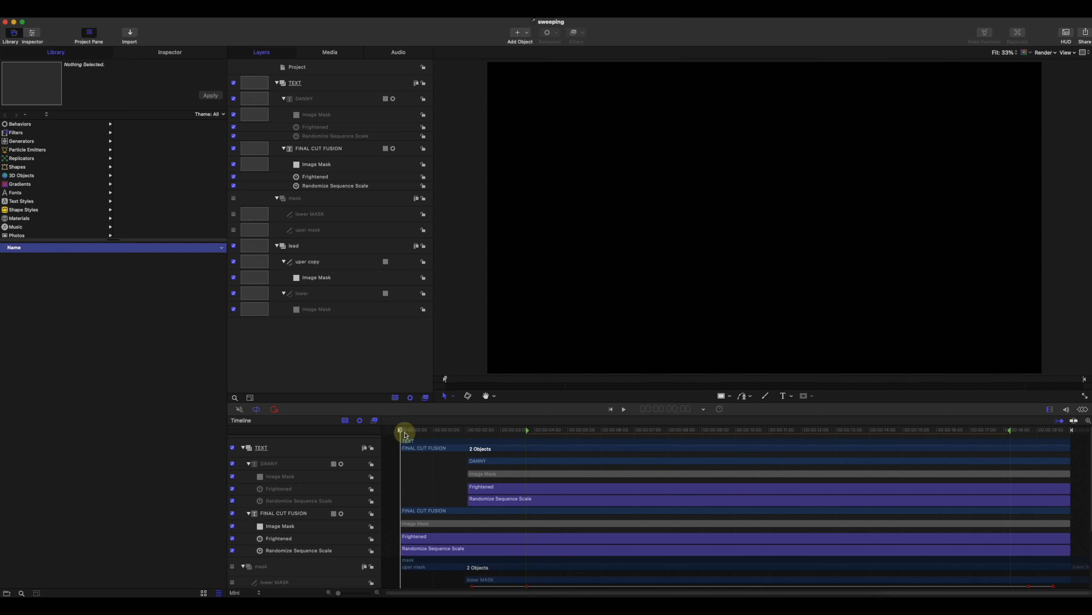
Step: Preview the sweeping title's animation and create a new Final Cut Title project
left_click_drag(408, 432, 529, 463)
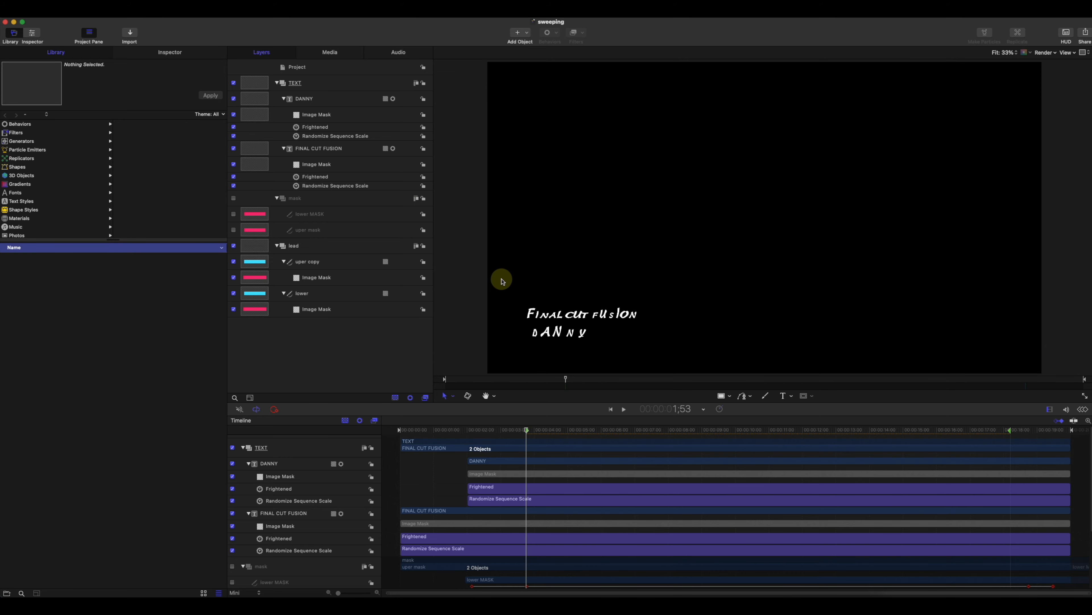
left_click(15, 23)
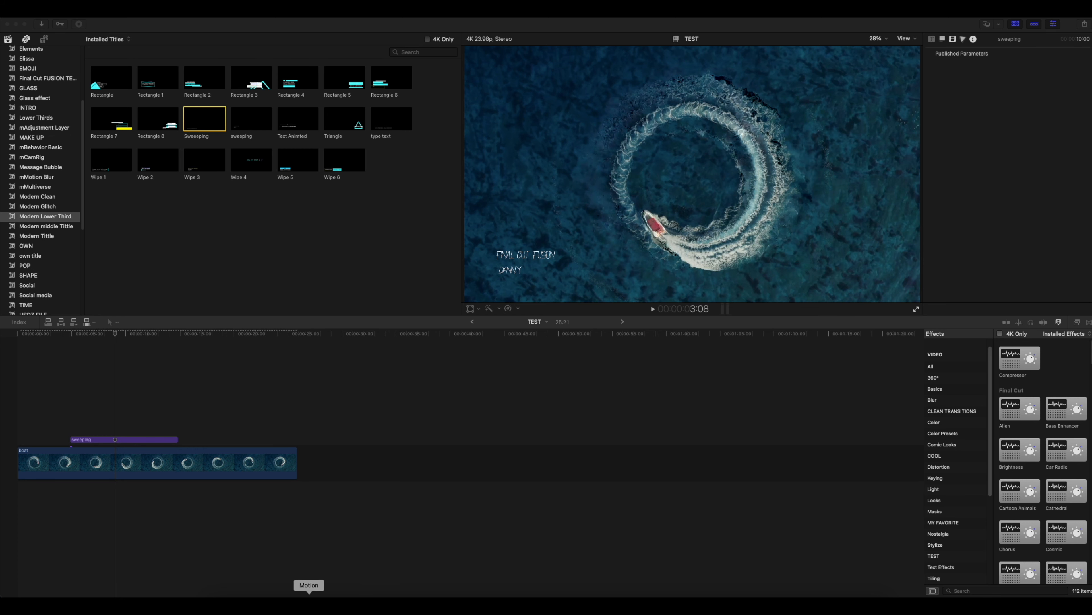
left_click(308, 607)
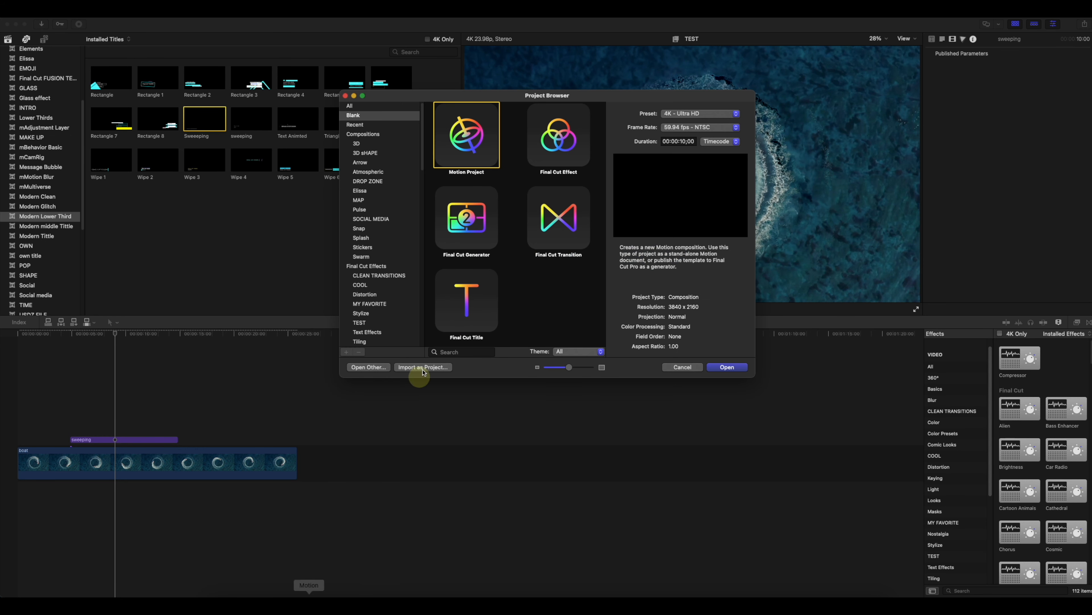
left_click(481, 286)
double_click(481, 286)
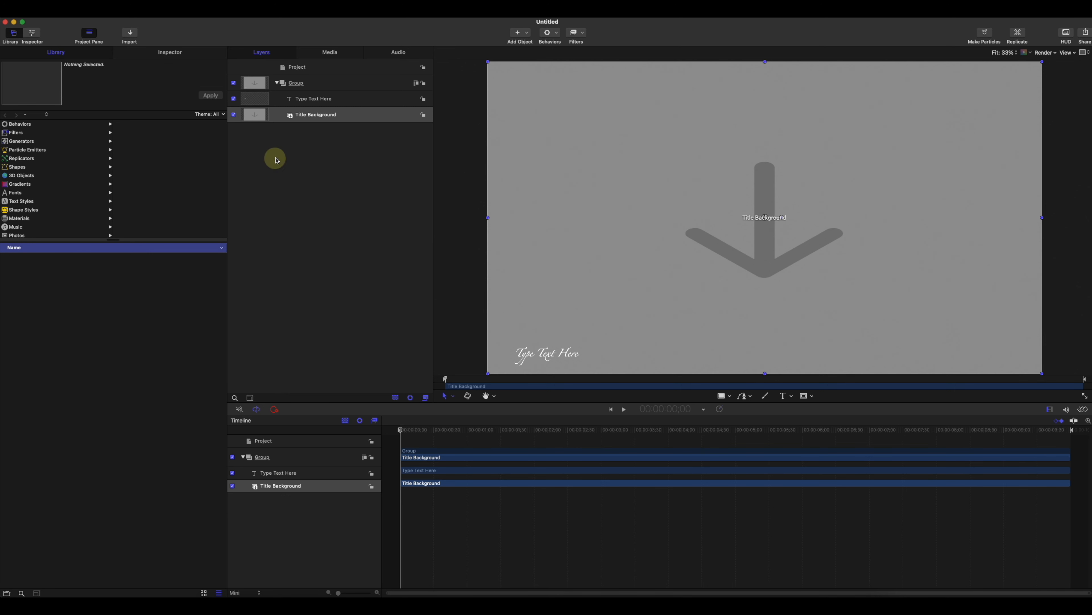
Step: Delete the default text and title background layers and rename the empty group to "lead"
left_click(320, 179)
left_click_drag(341, 137, 304, 100)
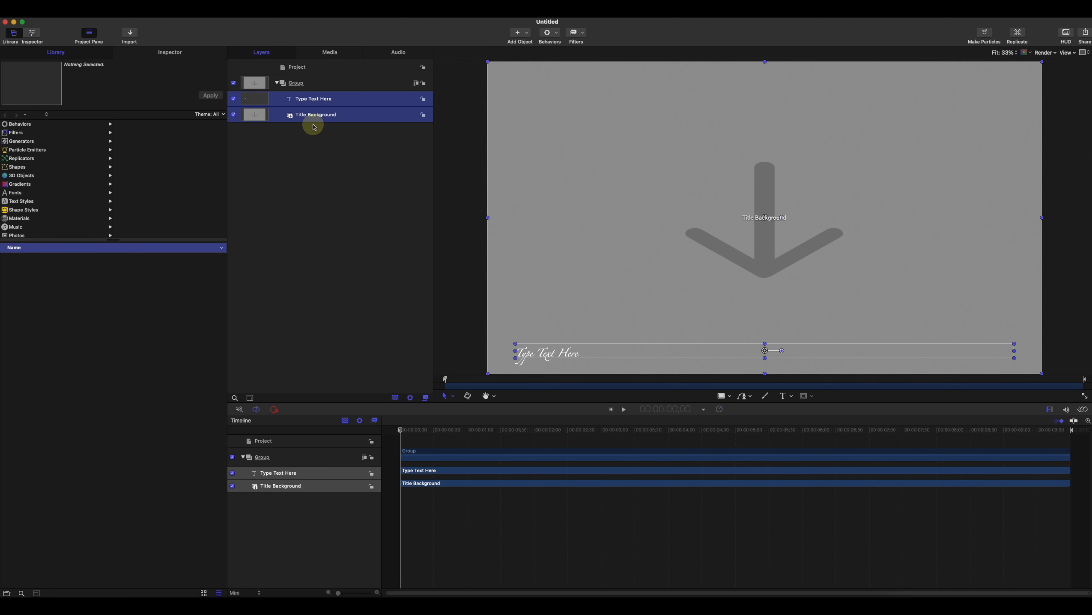
key("Delete")
left_click(295, 83)
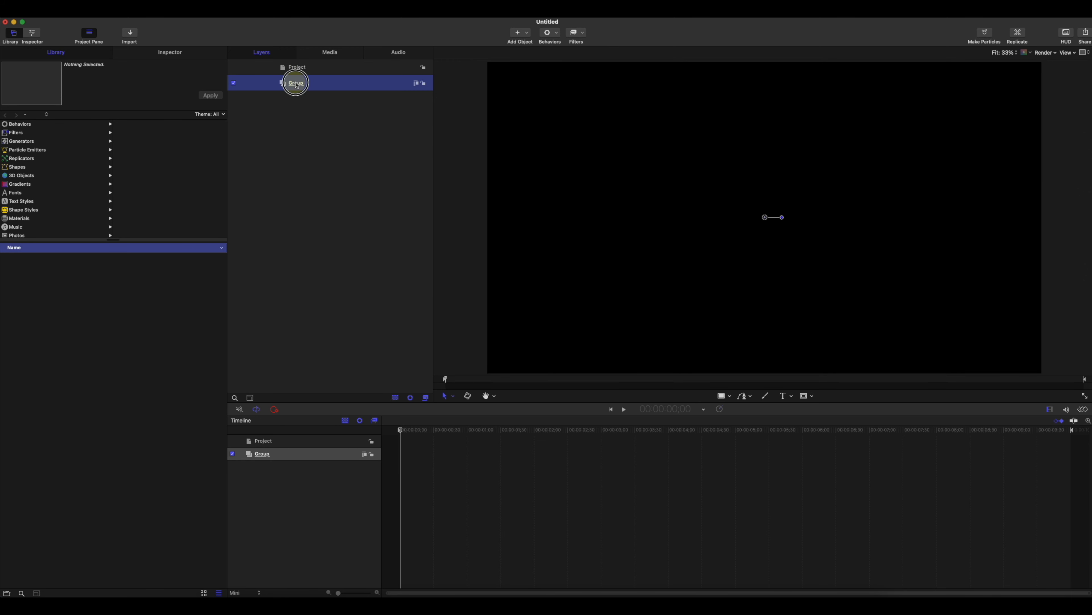
double_click(296, 83)
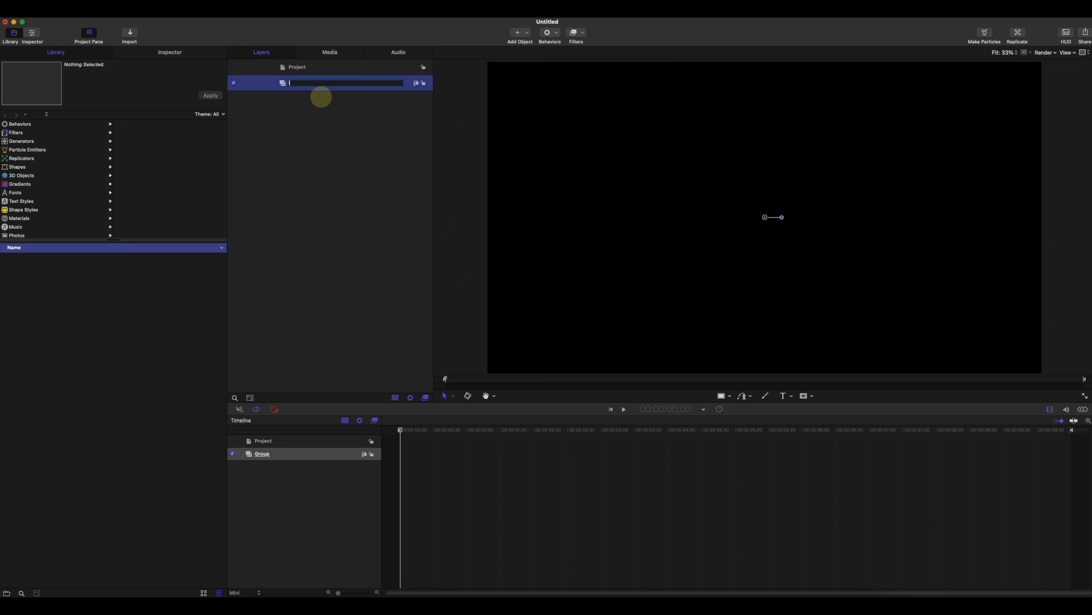
type("lead")
key("Return")
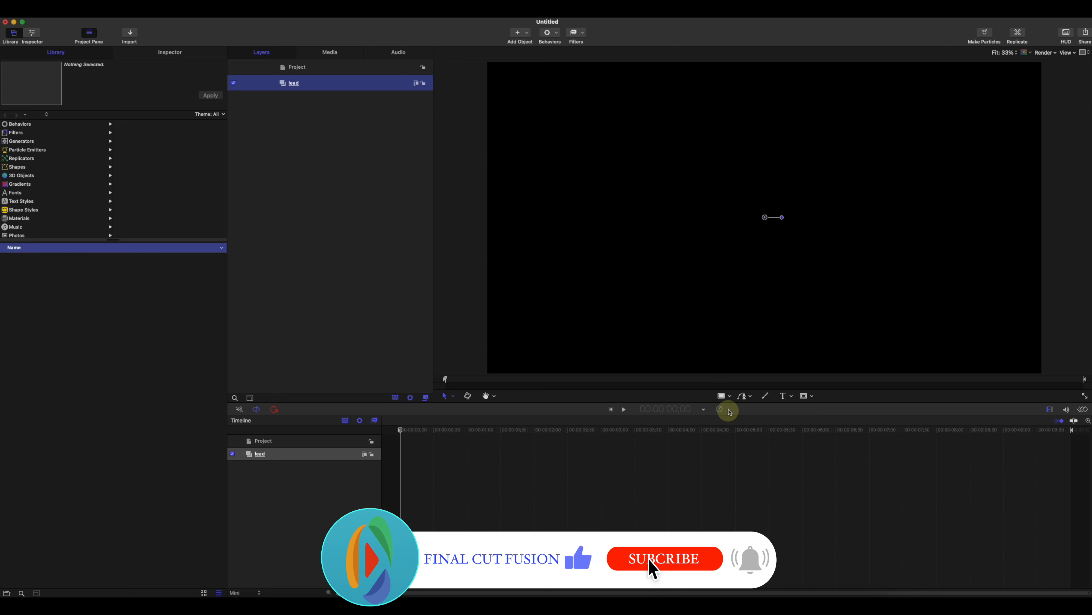
Step: Draw a horizontal line in the lower-left area of the canvas inside the lead group
left_click(731, 399)
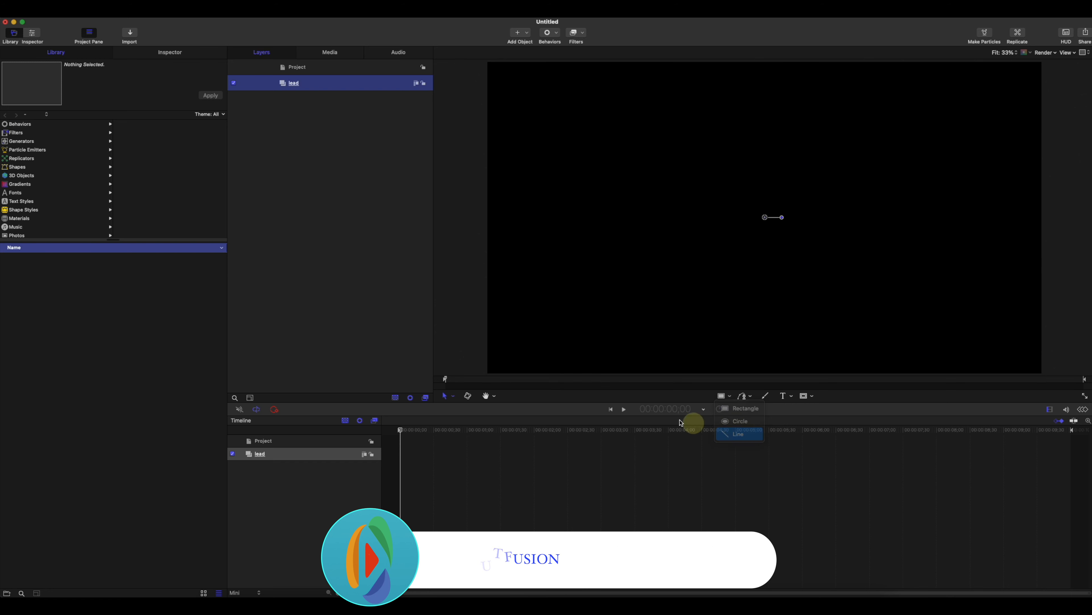
left_click(736, 435)
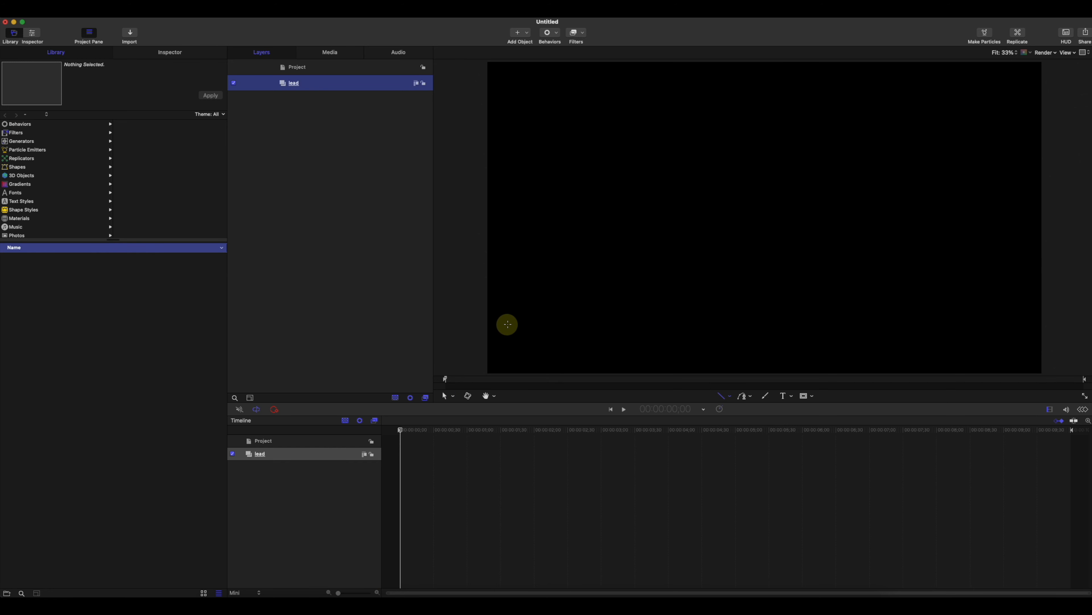
left_click_drag(507, 324, 642, 326)
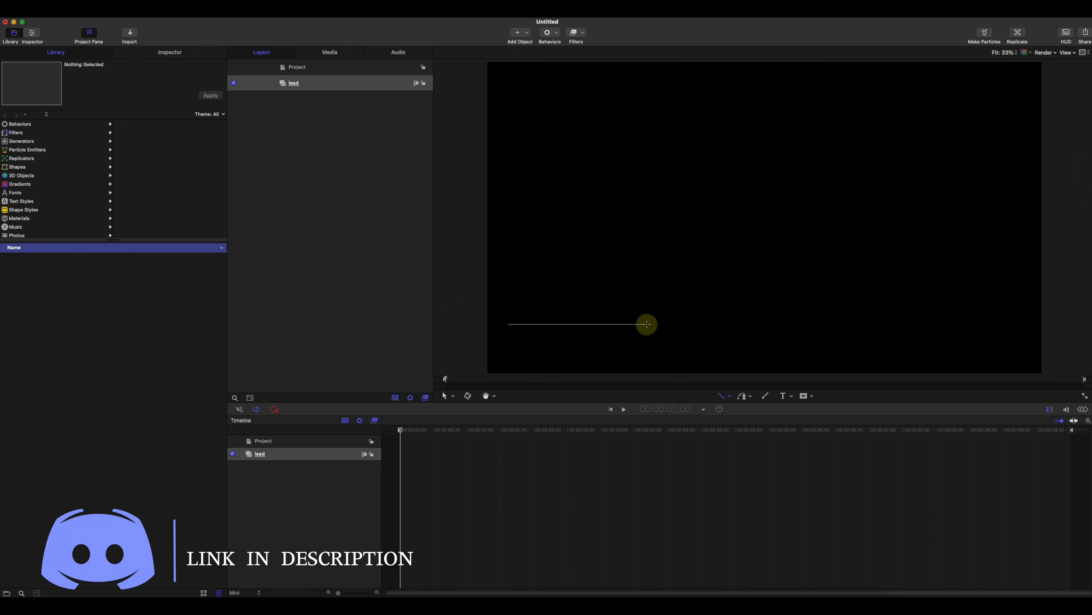
left_click_drag(647, 324, 647, 324)
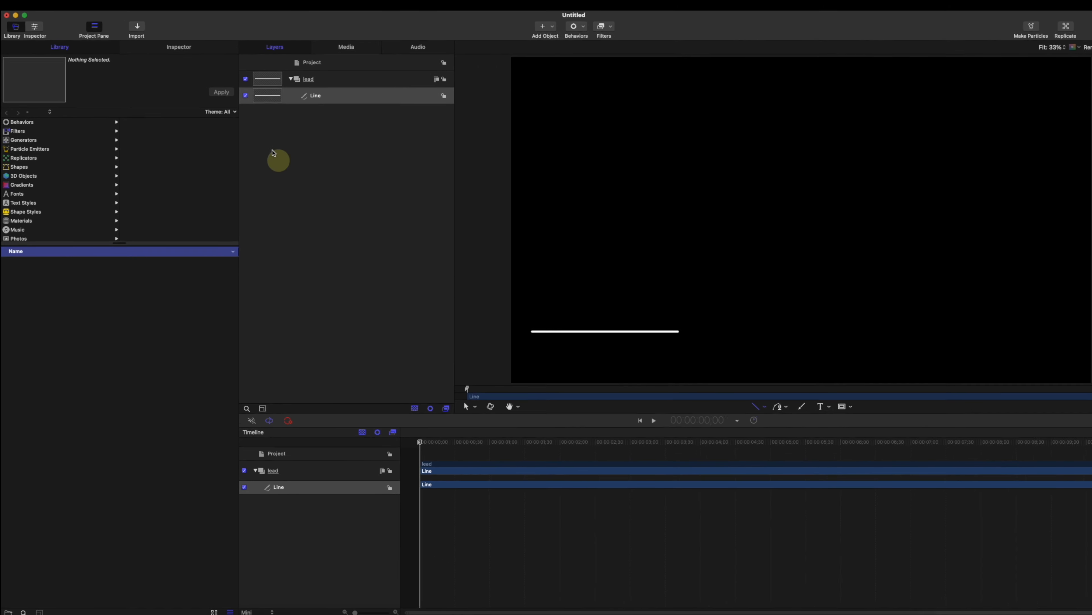
Step: Set the line's start cap and end cap to None and its outline width to 130
left_click(178, 46)
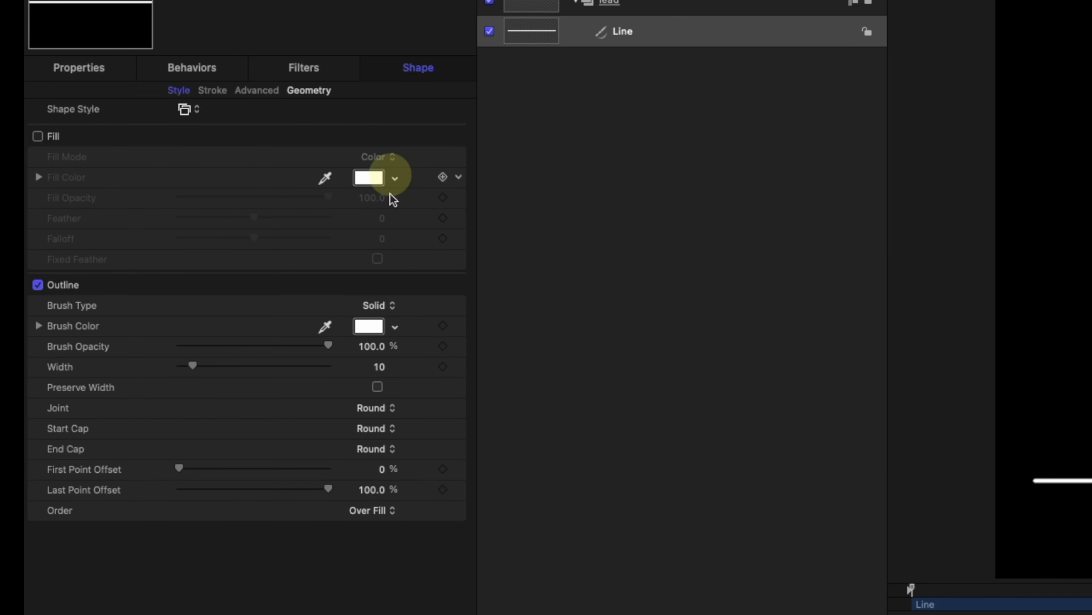
left_click(375, 429)
left_click(384, 394)
left_click(381, 448)
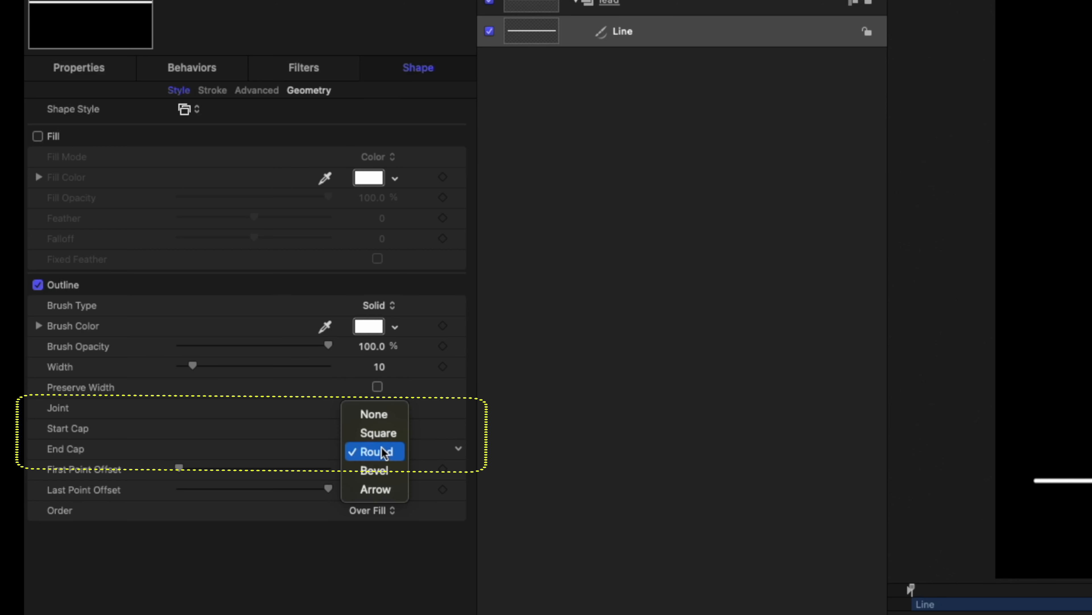
left_click(385, 415)
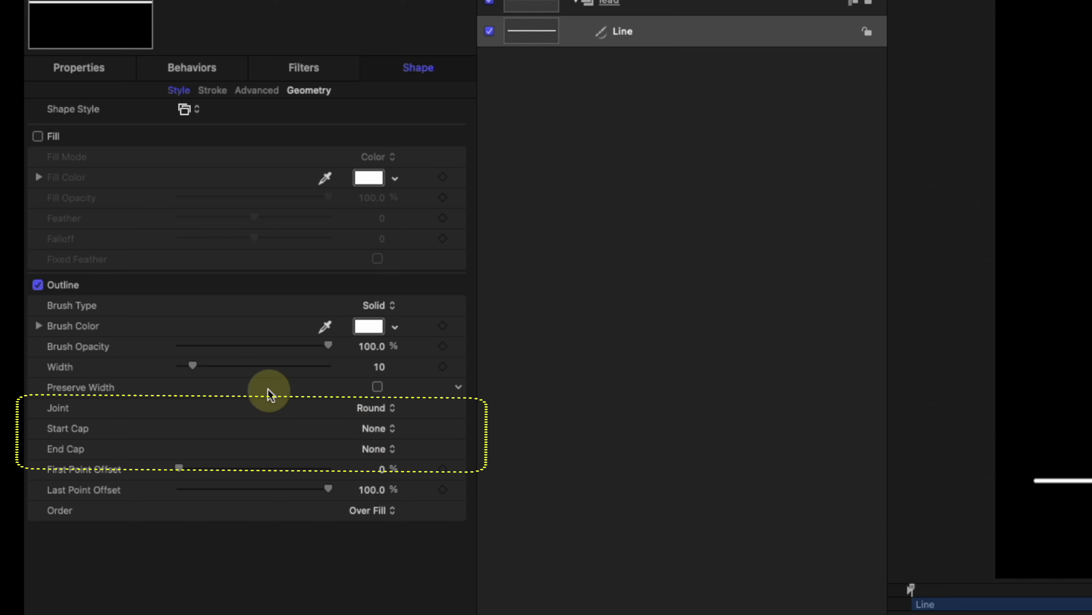
left_click_drag(193, 367, 375, 366)
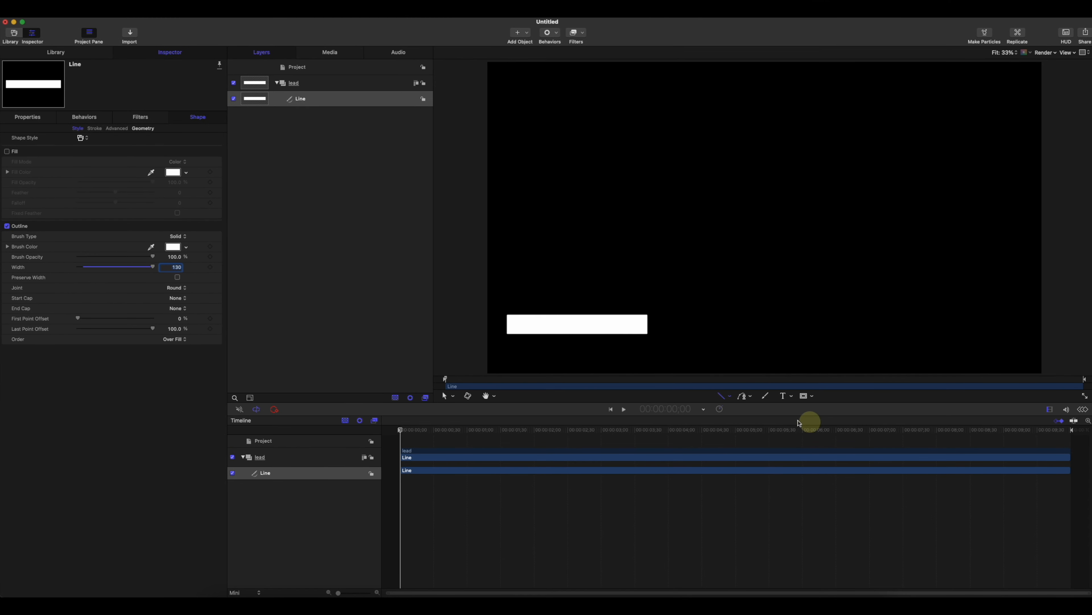
Step: Keyframe the line's Last Point Offset at 100% on frame 10 and 0% at 1;10
left_click_drag(476, 430, 394, 449)
mouse_move(407, 434)
left_mouse_down()
mouse_move(529, 436)
mouse_move(392, 438)
left_mouse_up()
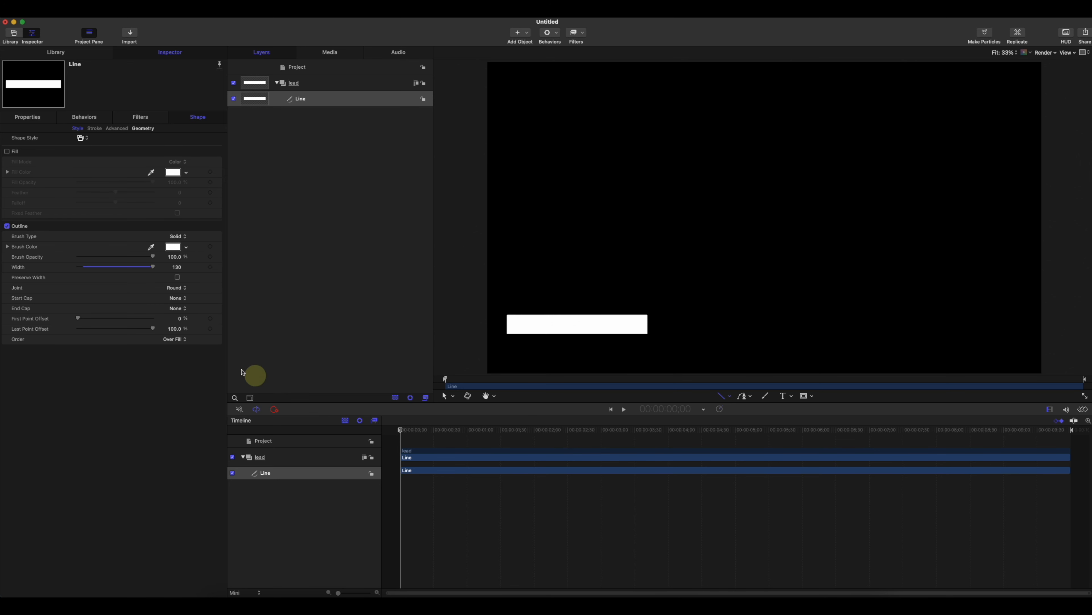
left_click_drag(400, 430, 412, 432)
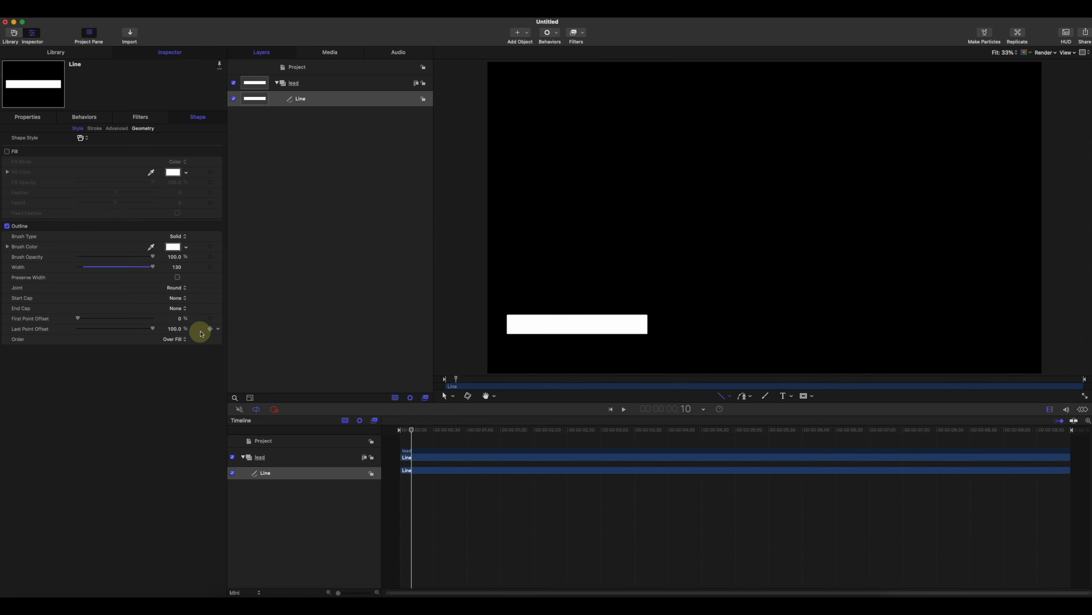
left_click(210, 330)
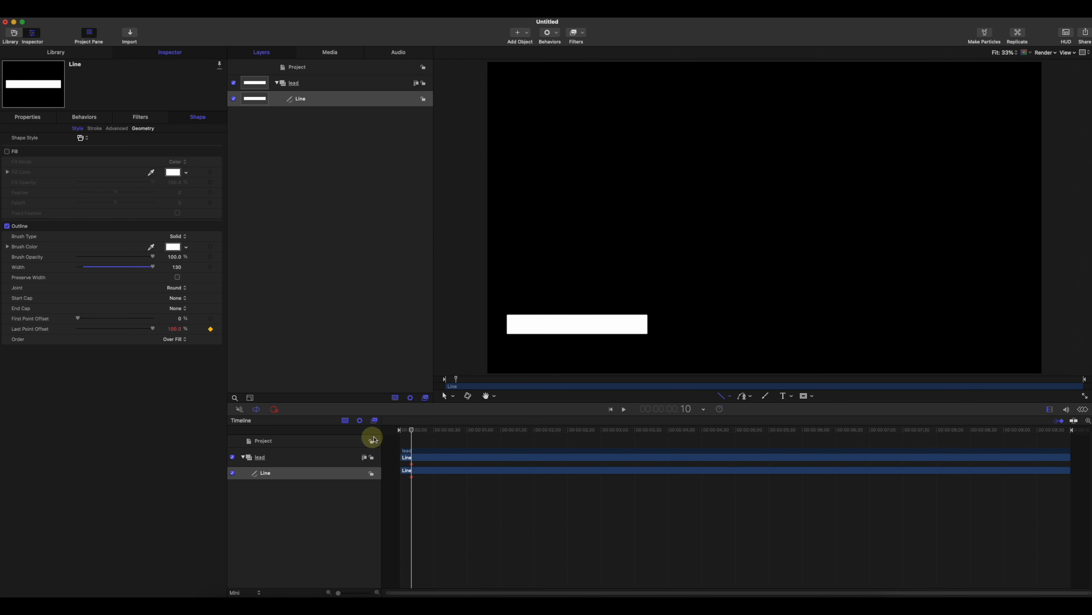
left_click_drag(411, 430, 479, 432)
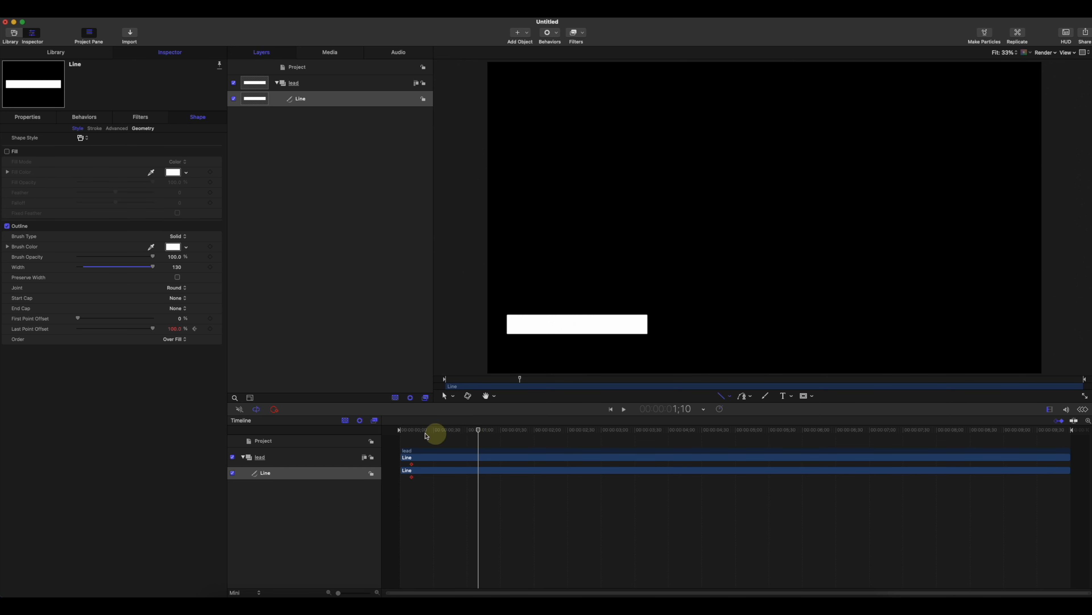
left_click_drag(153, 330, 17, 328)
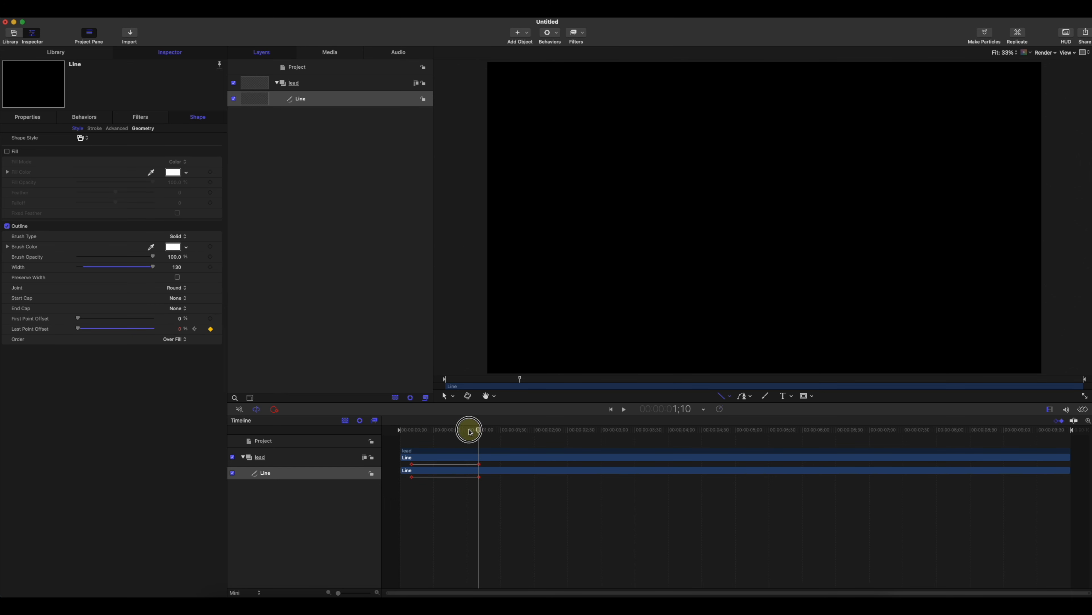
Step: Play back the line's wipe animation and reset its Last Point Offset to remove the keyframes
left_click_drag(470, 432, 390, 431)
key("space")
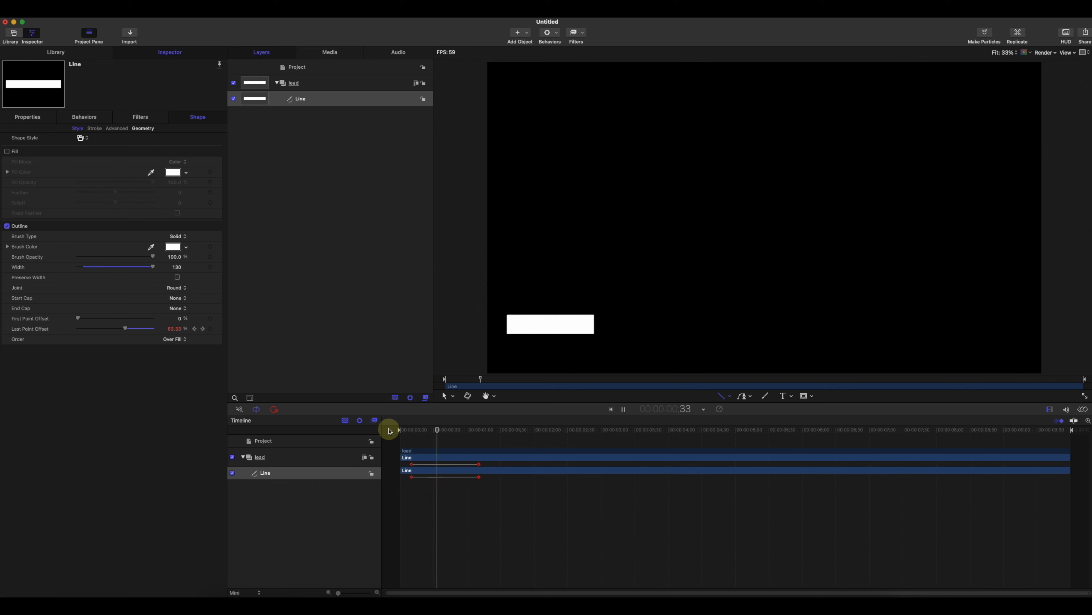
key("space")
left_click_drag(476, 431, 409, 431)
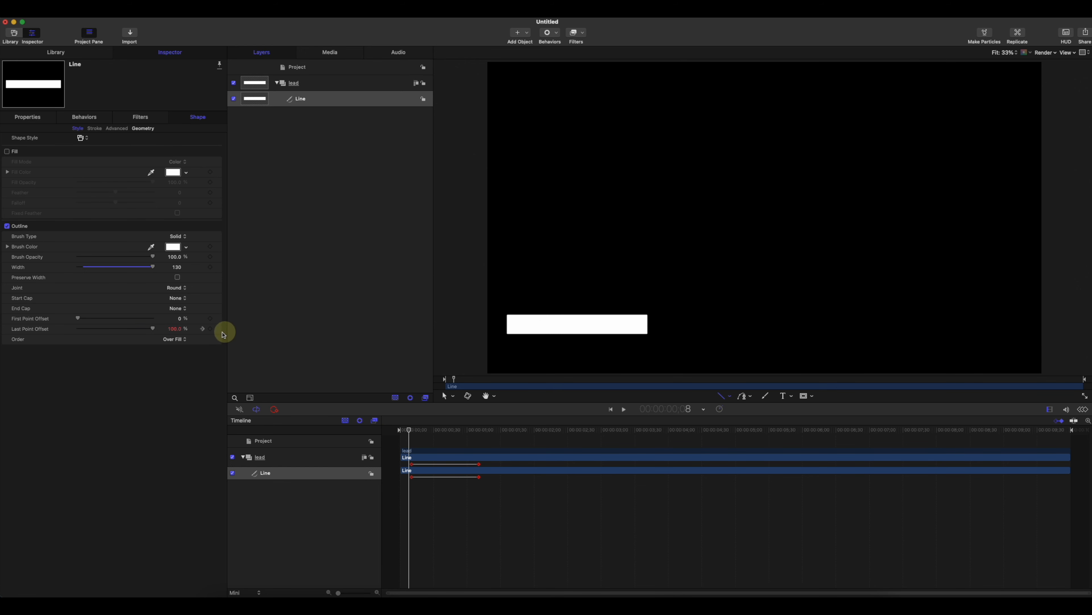
left_click(223, 332)
left_click(229, 332)
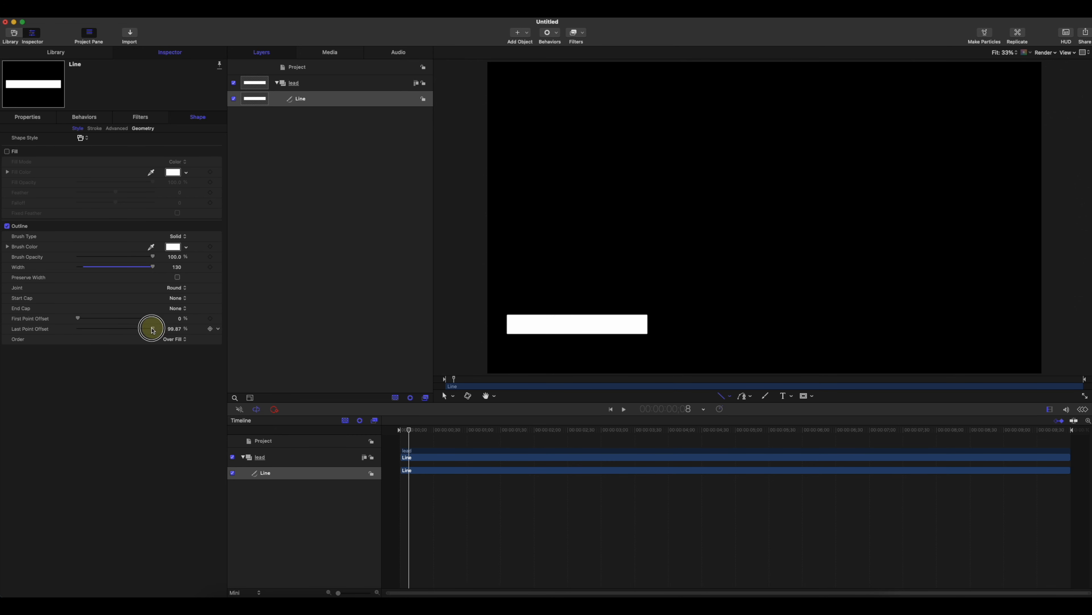
Step: Keyframe the line's Last Point Offset from 0% near the start of the timeline to 100% at 1;10
left_click_drag(154, 330, 49, 329)
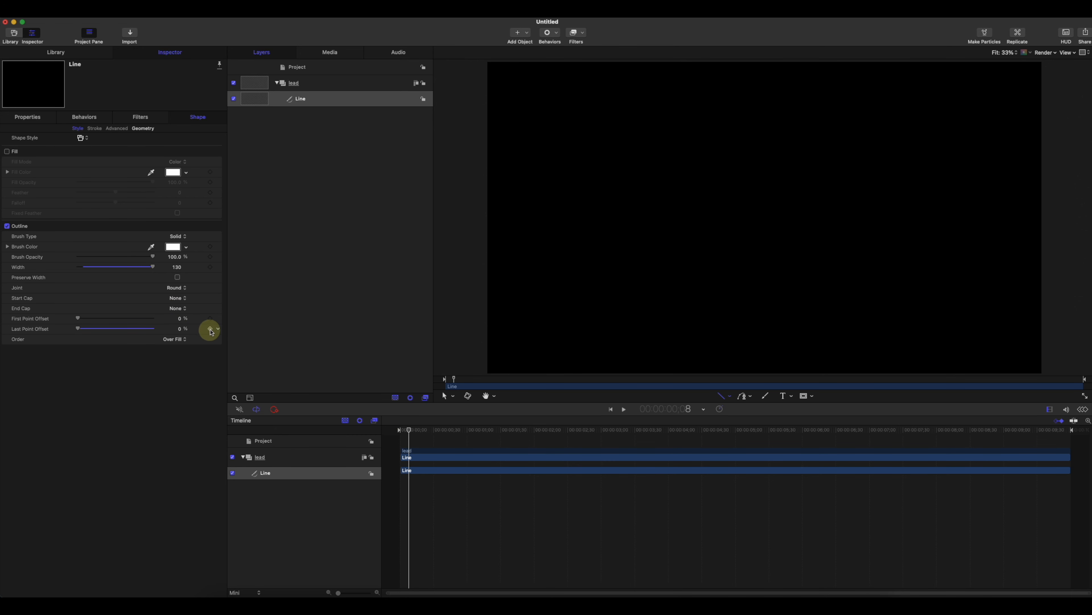
left_click(210, 330)
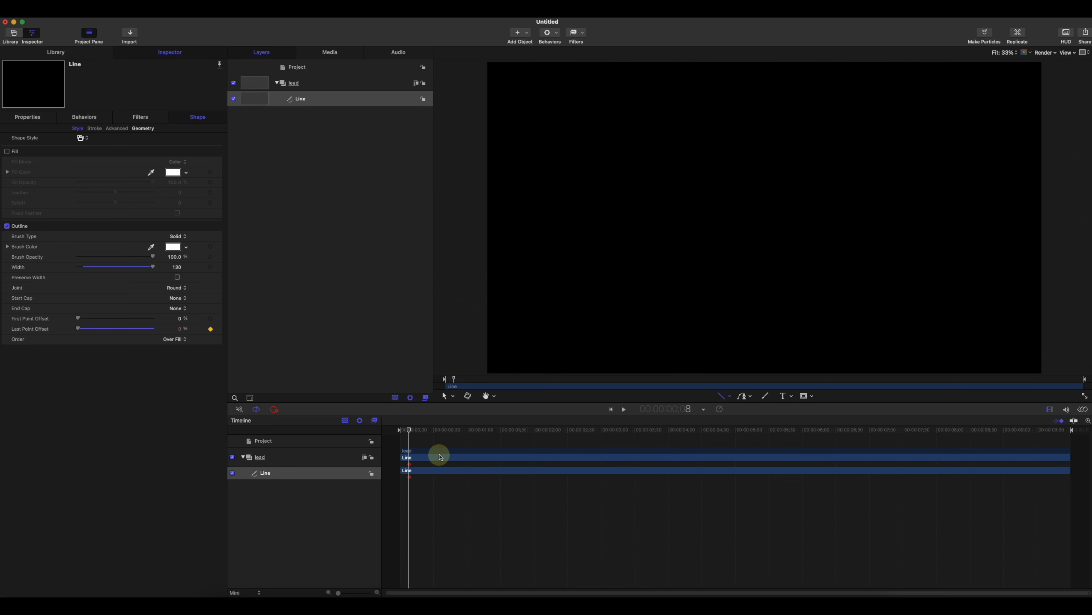
left_click_drag(411, 439, 480, 435)
left_click_drag(77, 329, 167, 338)
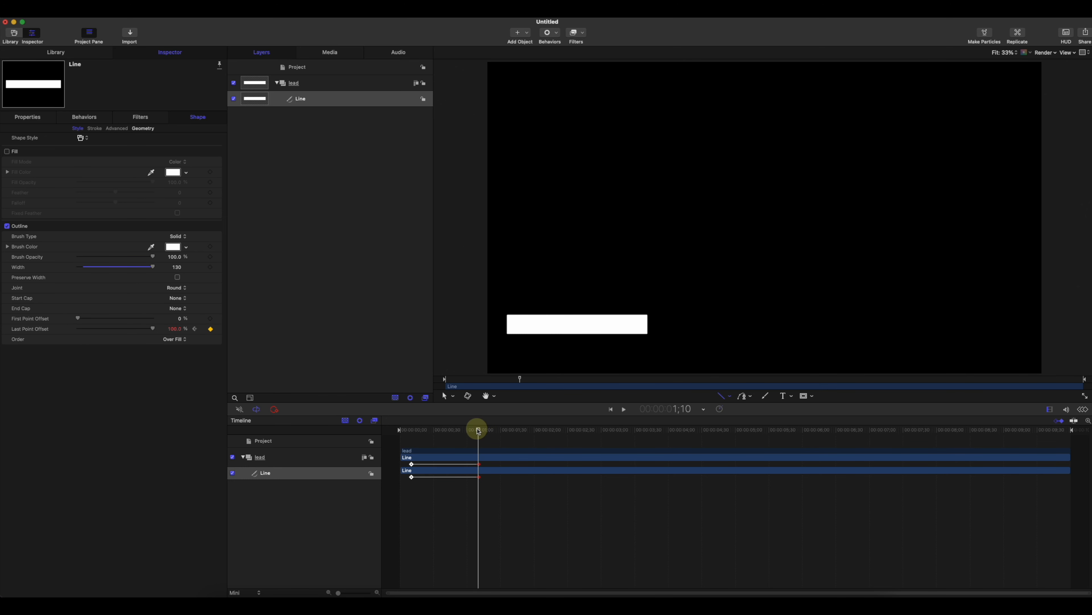
Step: Display the Last Point Offset curve in the Keyframe Editor and set both keyframes to Bezier interpolation
left_click(1084, 411)
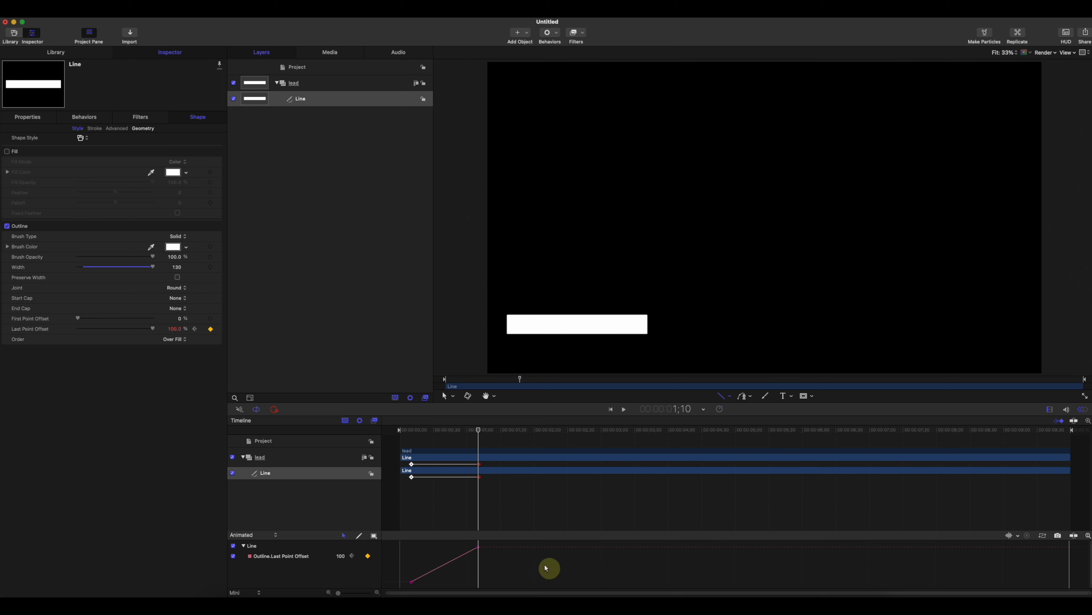
left_click_drag(494, 544, 406, 586)
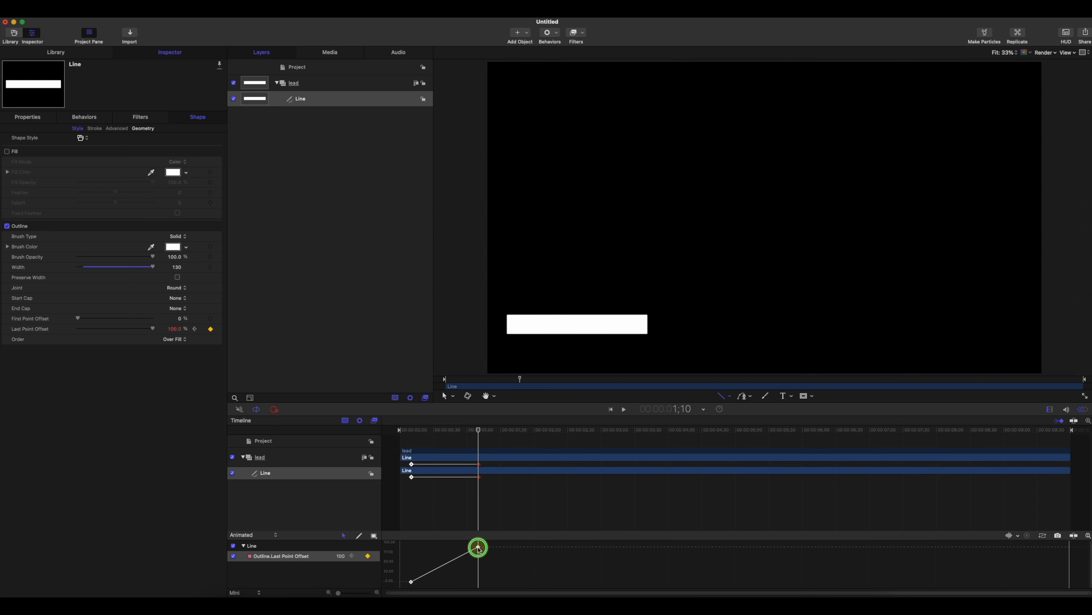
right_click(479, 548)
mouse_move(512, 564)
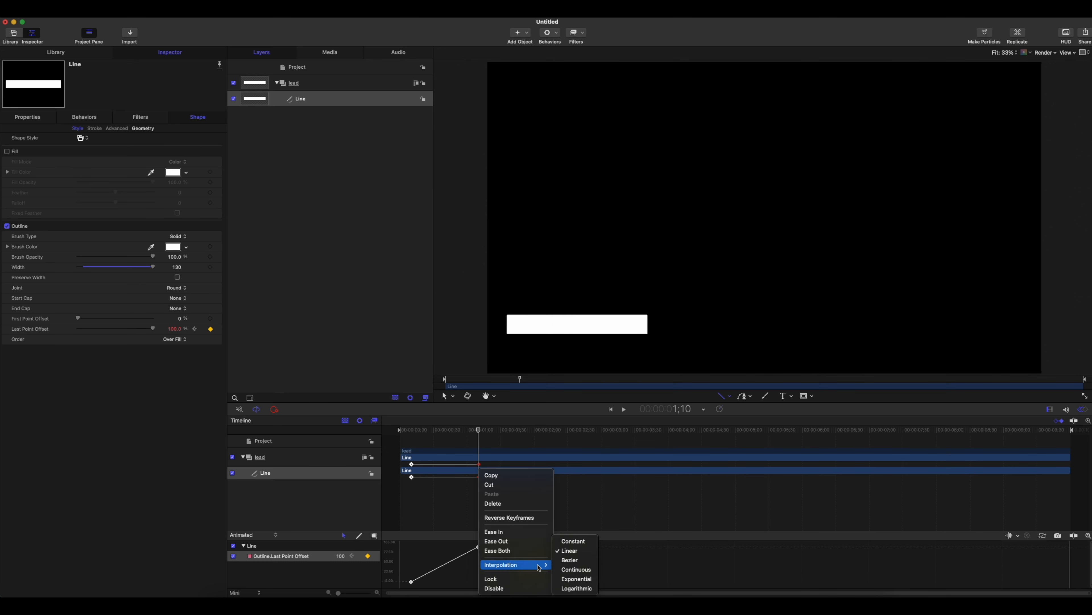
left_click(571, 561)
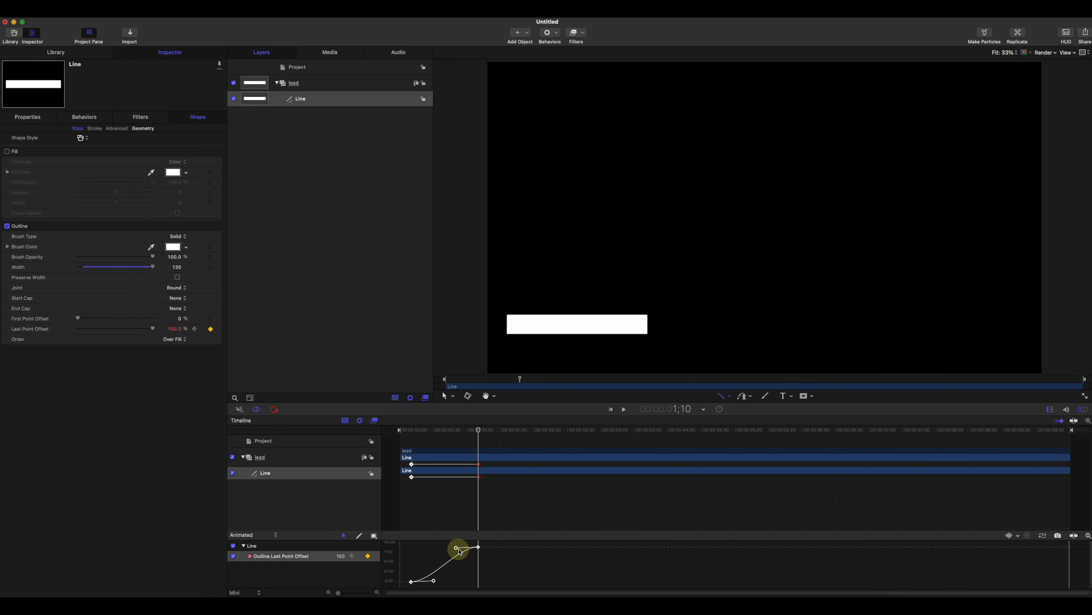
Step: Reshape the Last Point Offset curve's end handle and starting keyframe into a smooth S-shaped ease, and check the line at frame 12
left_click(459, 550)
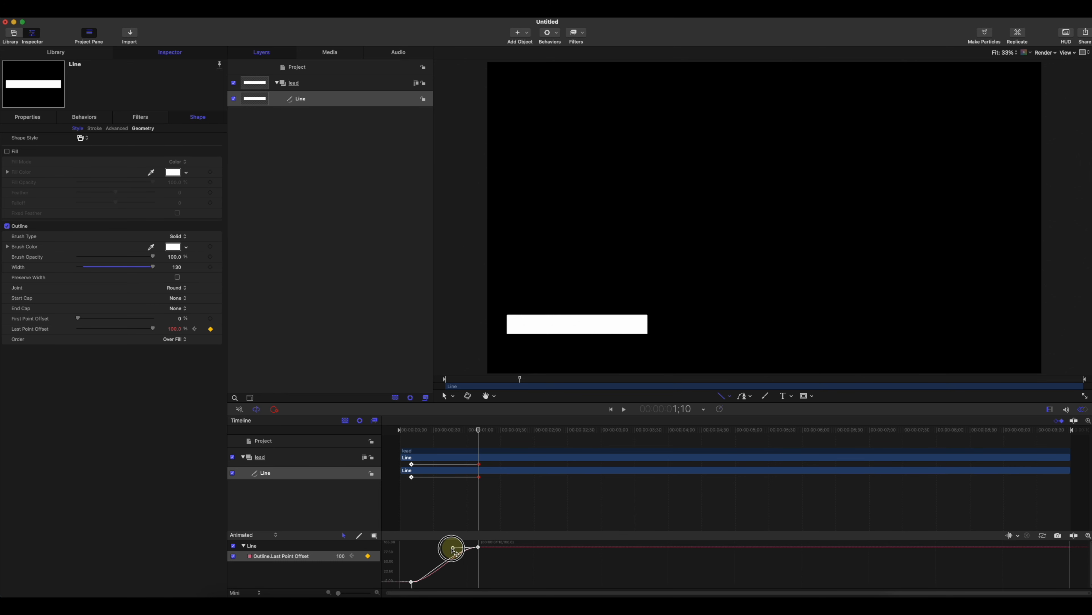
left_click_drag(434, 550, 433, 549)
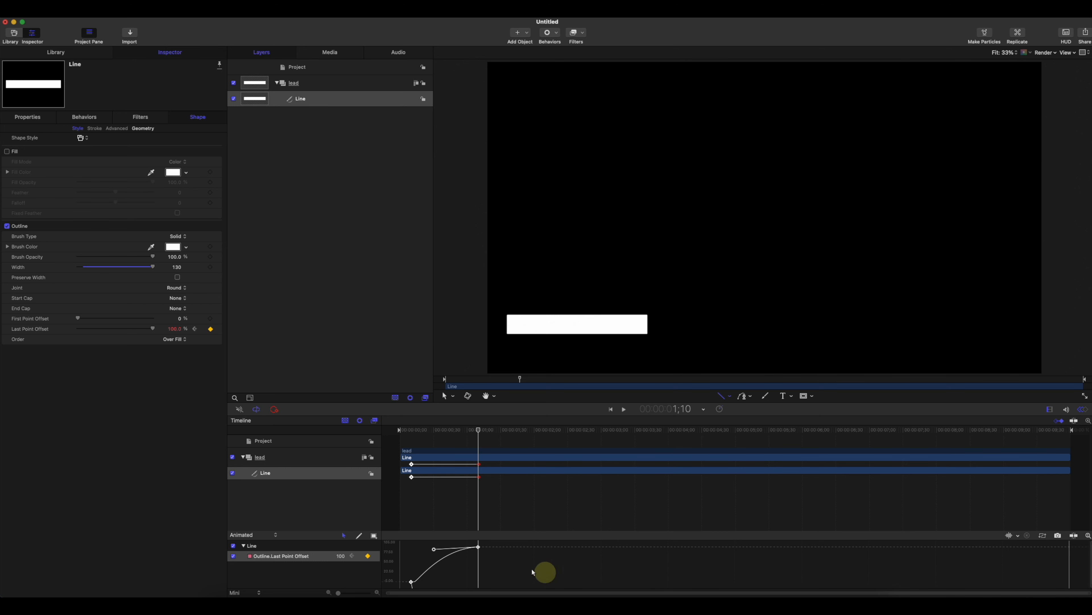
left_click(412, 582)
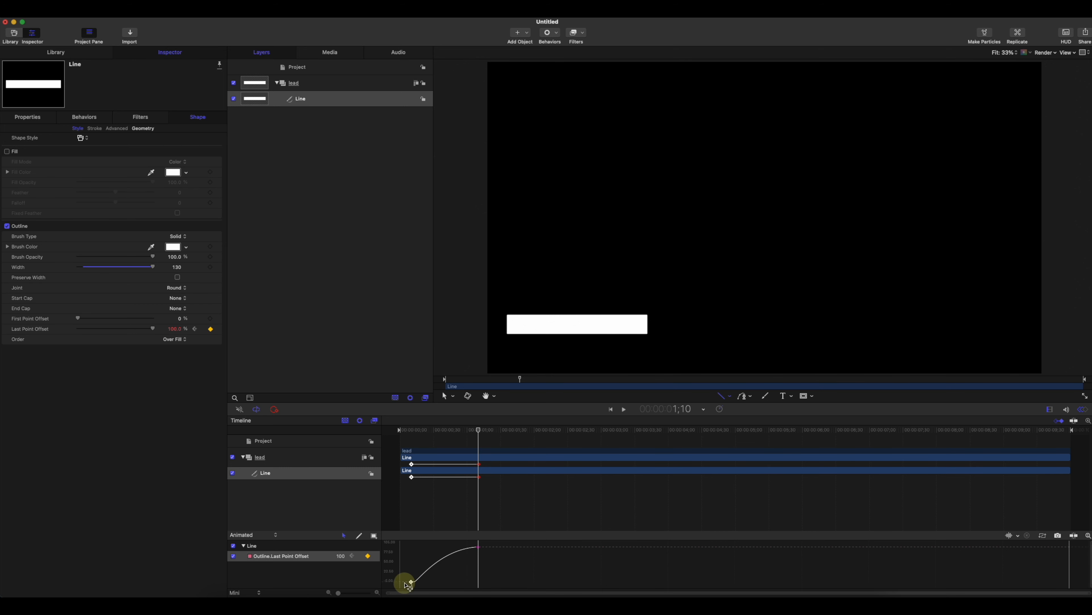
mouse_move(412, 582)
left_mouse_down()
mouse_move(457, 577)
mouse_move(420, 577)
left_mouse_up()
left_click(416, 430)
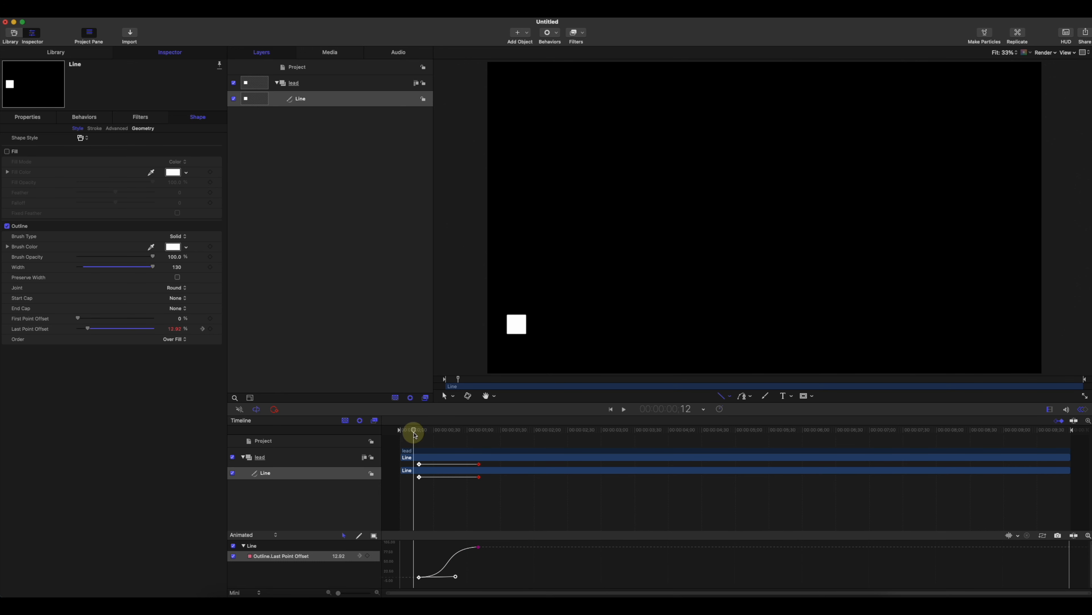
Step: Play back the line's eased wipe-on from the beginning of the timeline
key("space")
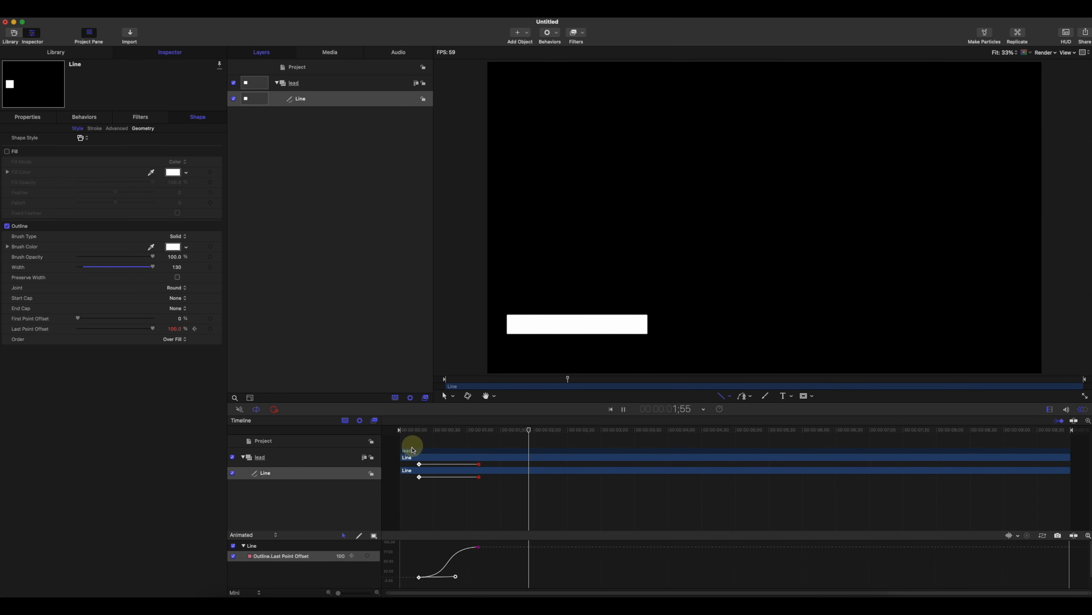
mouse_move(412, 432)
left_mouse_down()
mouse_move(434, 432)
mouse_move(407, 433)
left_mouse_up()
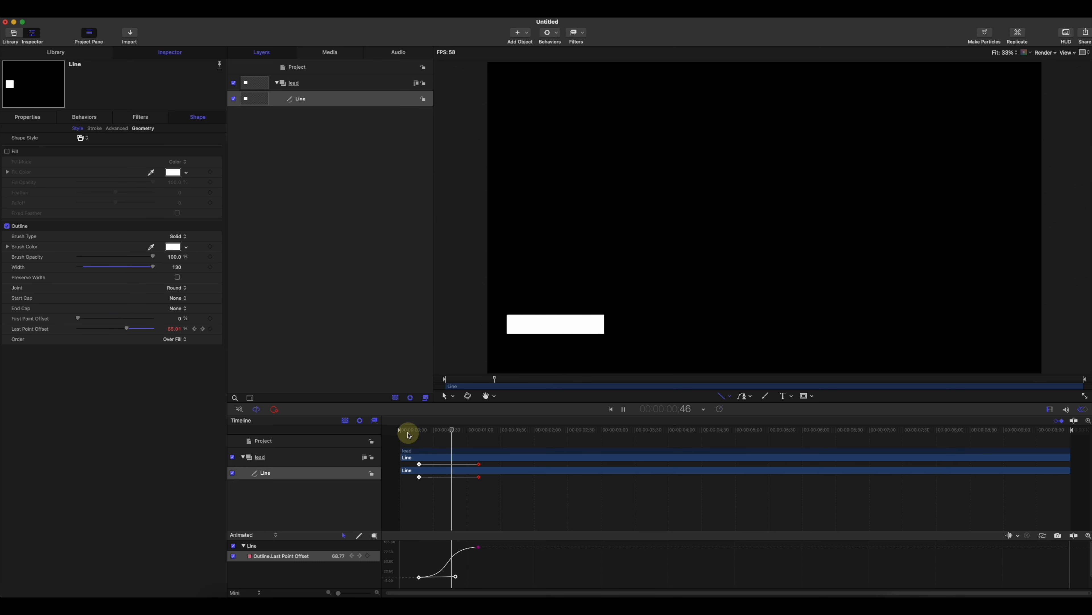
left_click_drag(450, 434, 403, 432)
key("space")
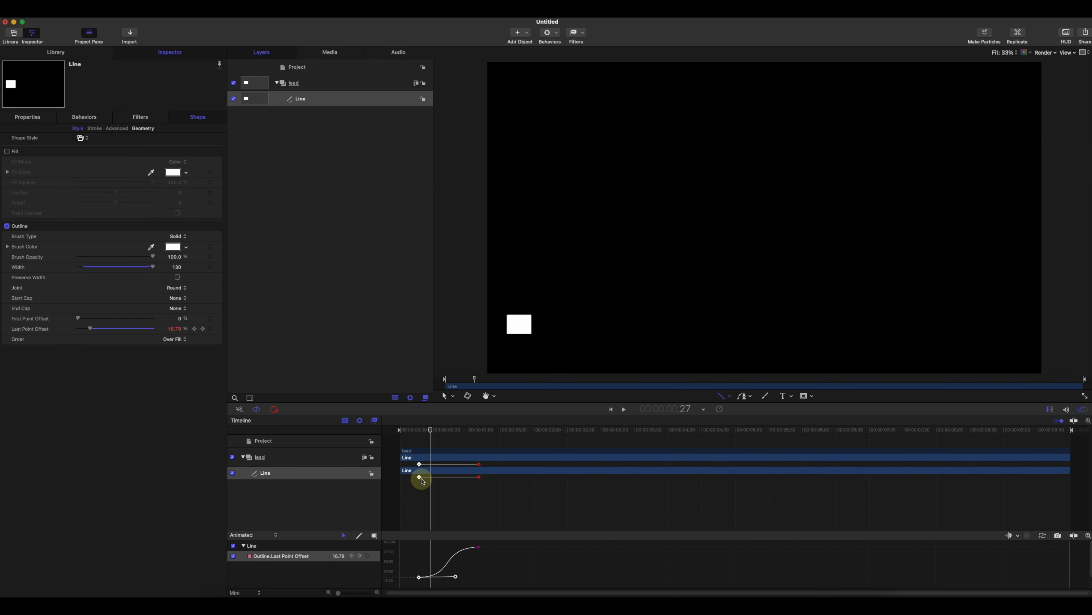
Step: Set the line's Last Point Offset to 0% at its first keyframe at frame 17 and replay the wipe-on
left_click_drag(430, 430, 420, 431)
left_click(89, 328)
left_click_drag(86, 330, 56, 327)
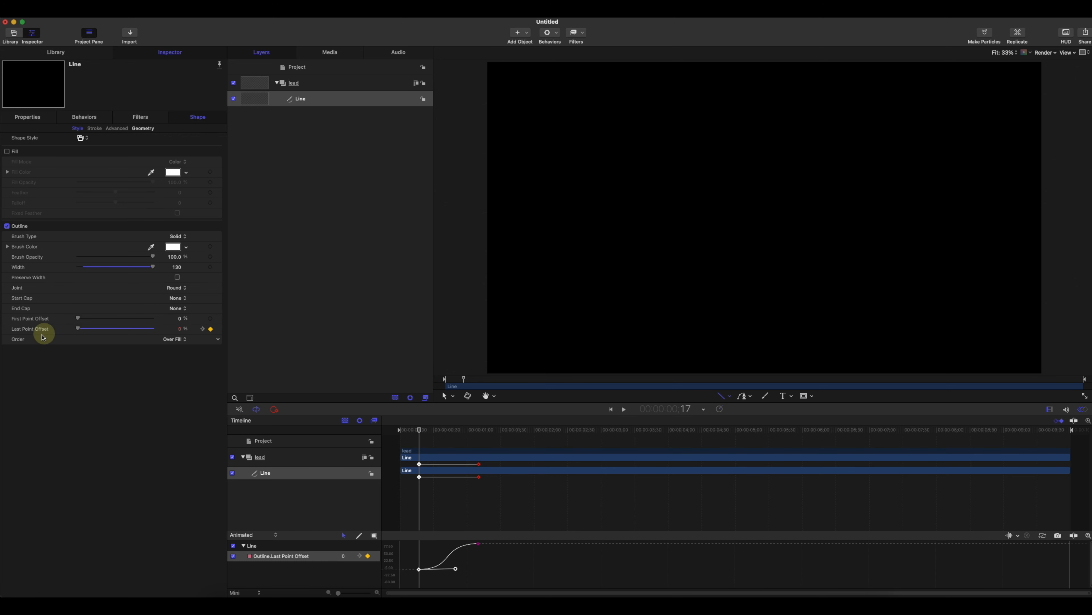
mouse_move(419, 431)
left_mouse_down()
mouse_move(475, 432)
mouse_move(404, 438)
left_mouse_up()
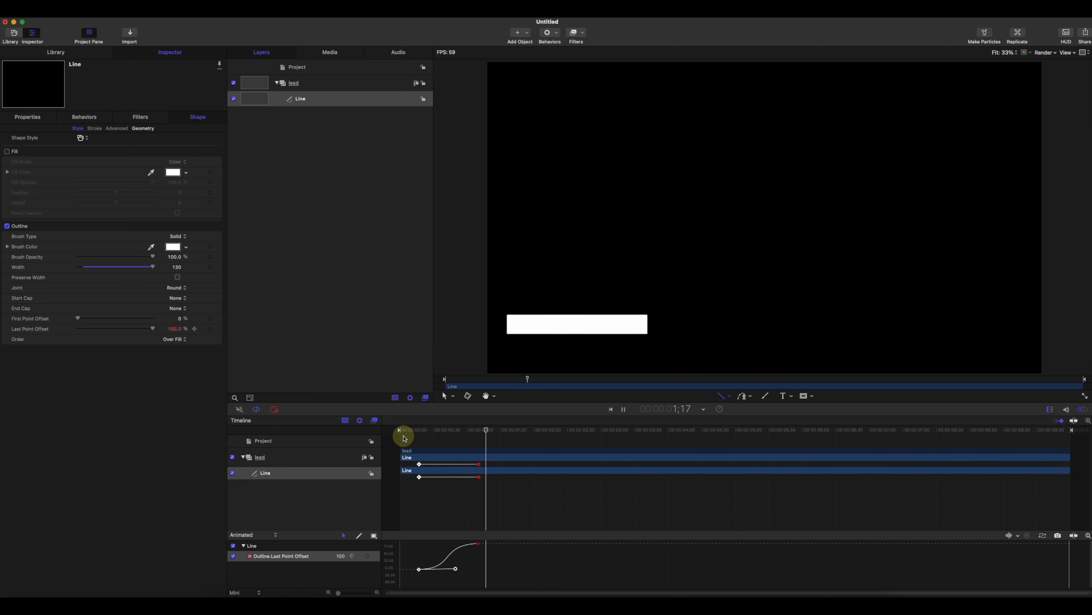
Step: Hide the Keyframe Editor and keyframe the line's Last Point Offset at 100% at 9;14 and 0% at 9;58
left_click_drag(469, 432, 1028, 469)
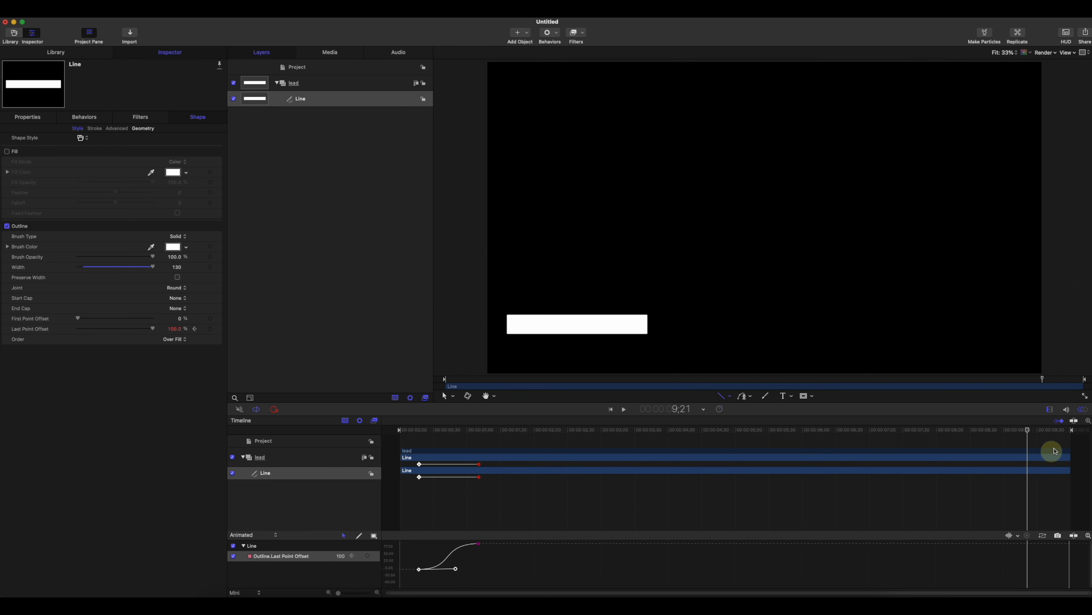
left_click(1083, 412)
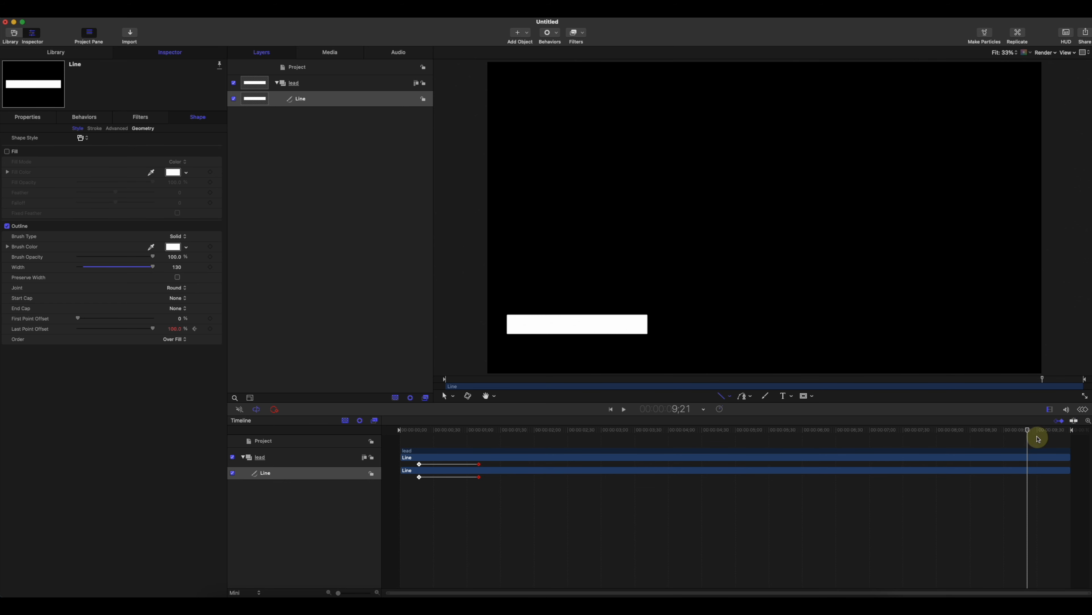
left_click_drag(1029, 434, 1019, 432)
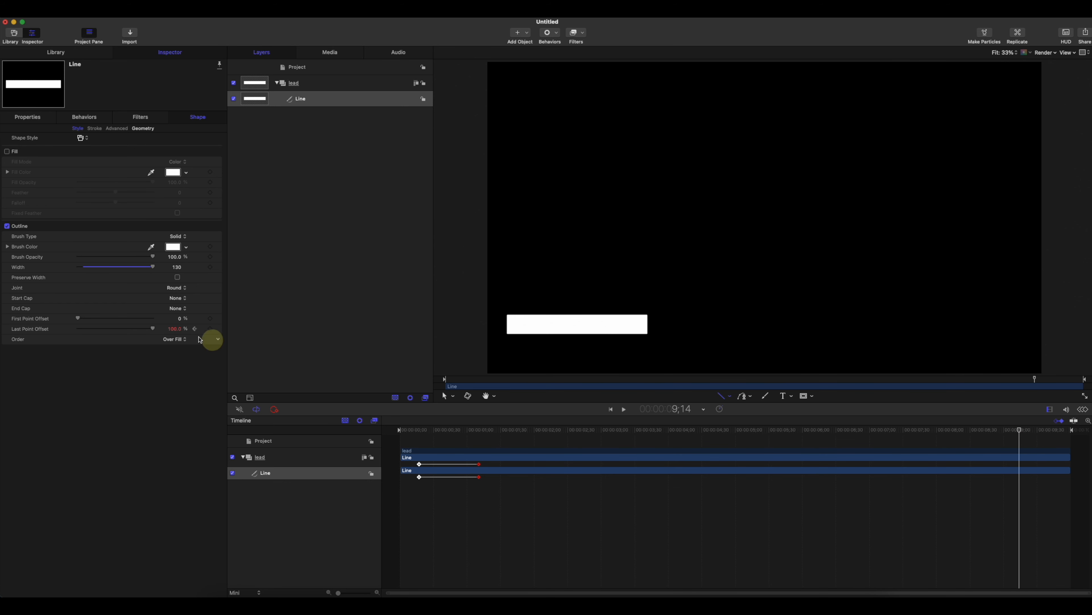
left_click(210, 329)
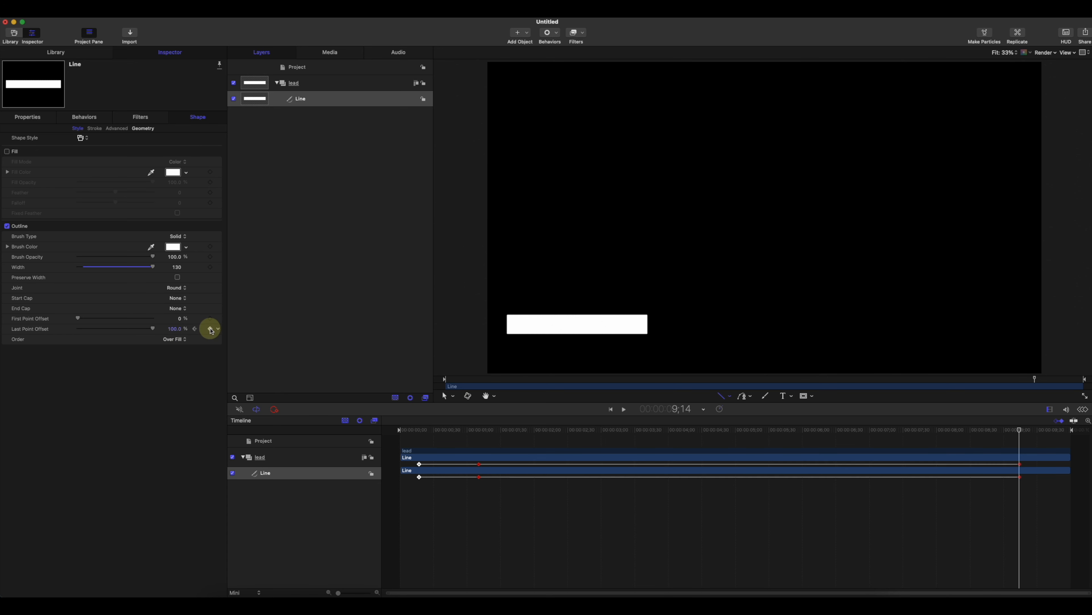
left_click_drag(1025, 429, 1069, 430)
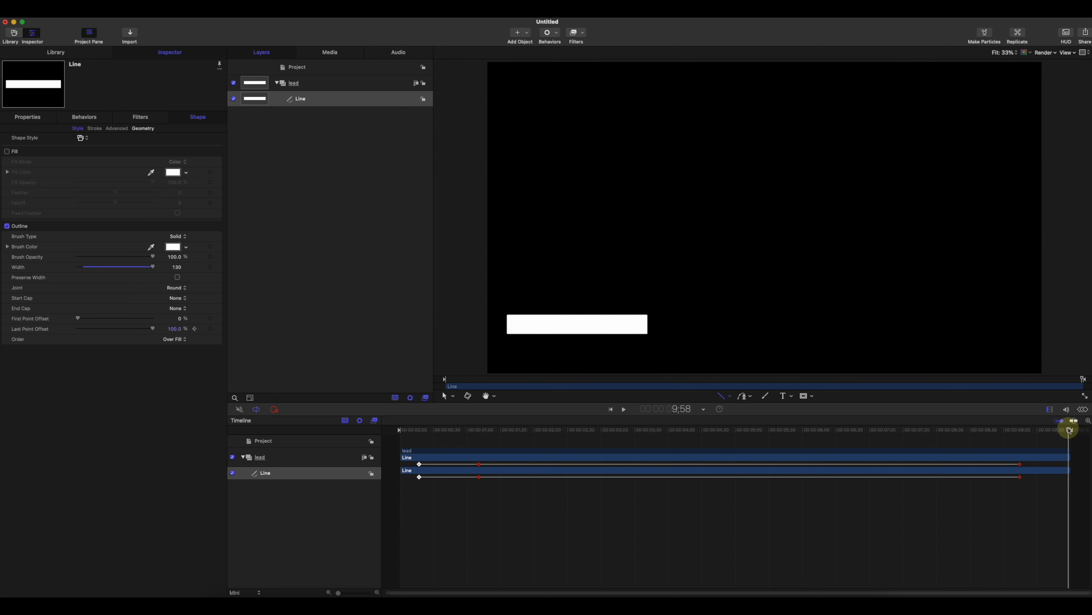
left_click_drag(153, 329, 71, 332)
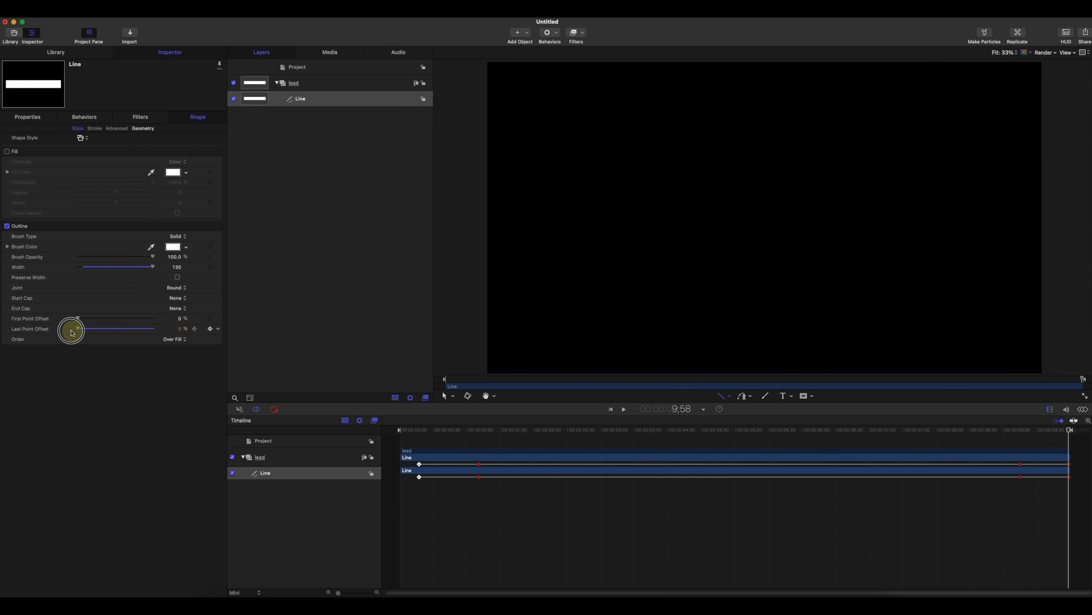
Step: Show an enlarged Keyframe Editor, change the interpolation of the Last Point Offset curve's final keyframe, and pull its handle to ease the wipe-off
left_click(1085, 411)
left_click_drag(1085, 527, 1033, 566)
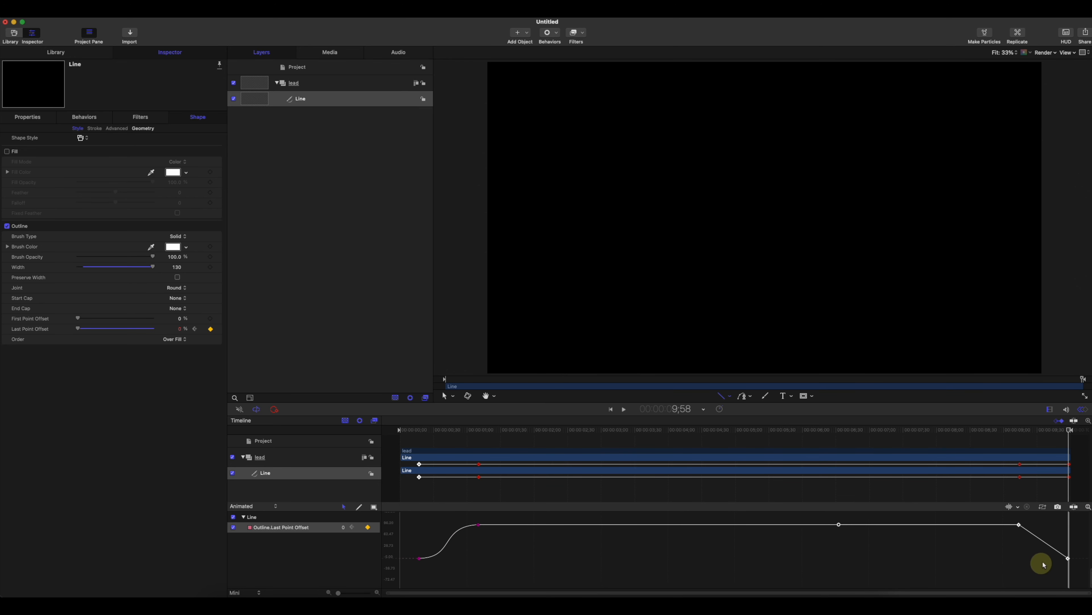
right_click(1067, 558)
mouse_move(1041, 564)
left_click(975, 561)
left_click_drag(1052, 560, 1056, 524)
Step: Play back the line's wipe-off at the end of the timeline and its wipe-on at the start
left_click(1013, 444)
left_click_drag(1017, 431, 1014, 432)
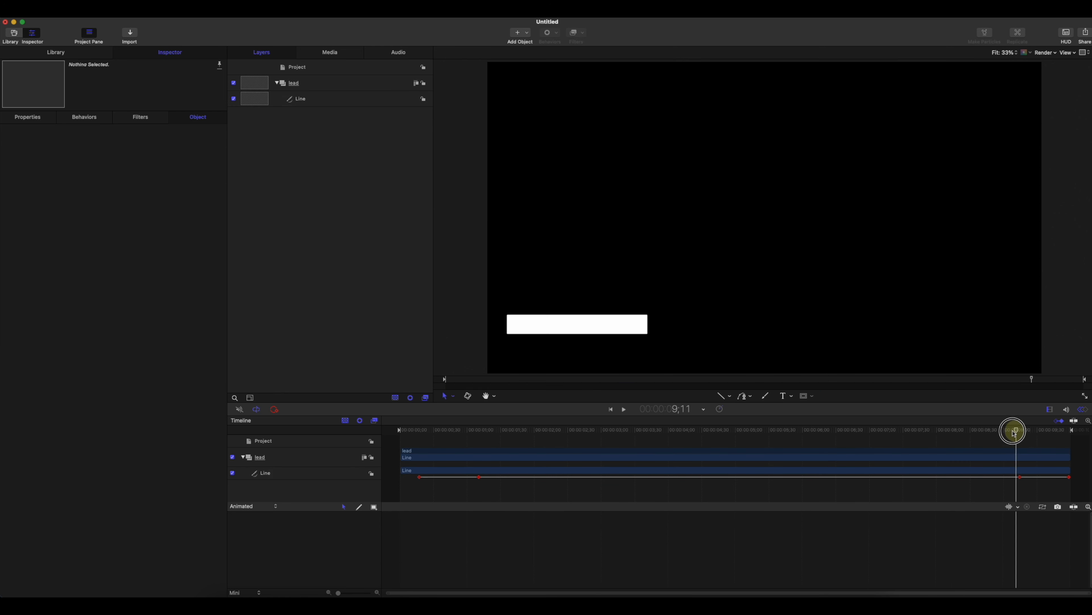
key("space")
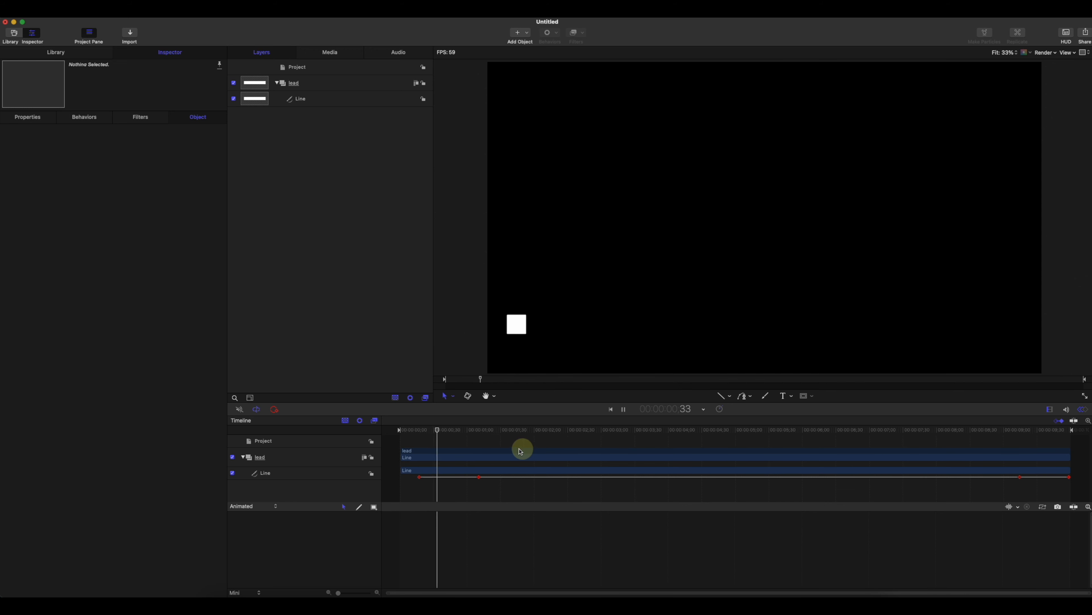
key("space")
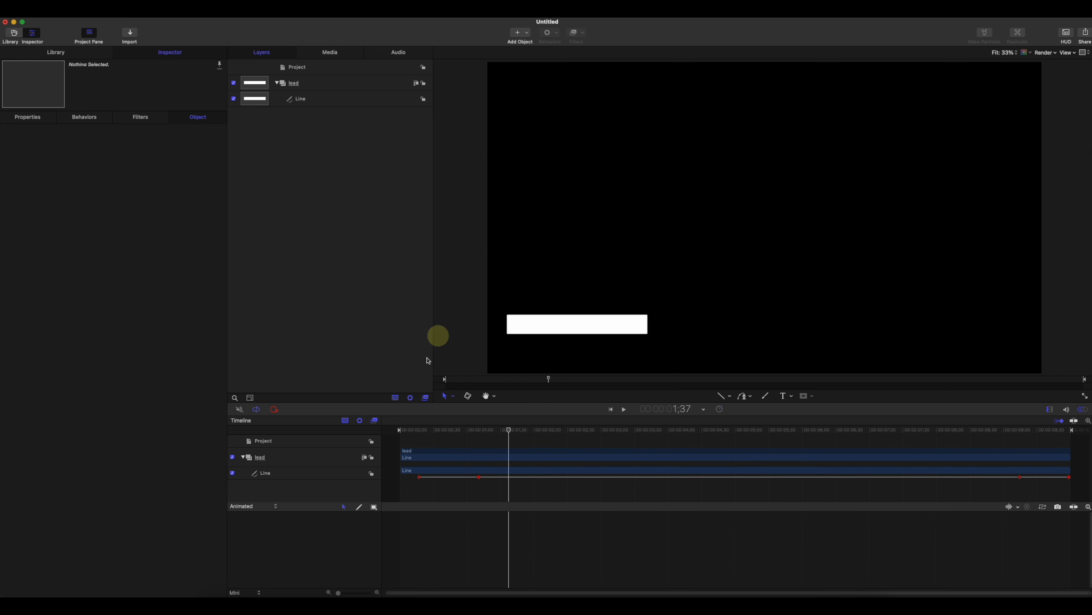
left_click_drag(446, 430, 407, 431)
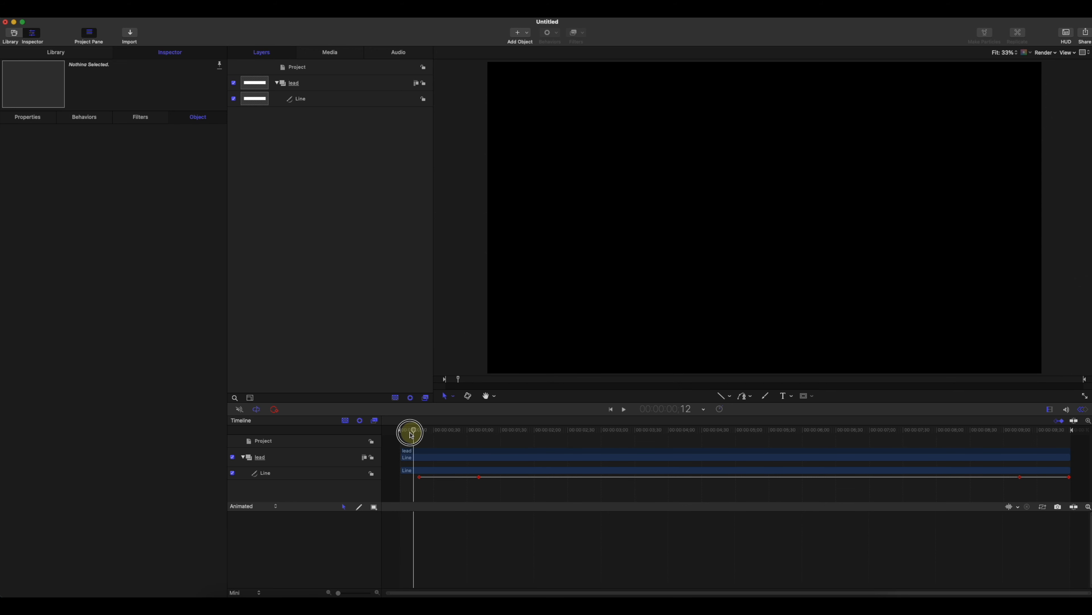
Step: Hide the Keyframe Editor and duplicate the Line layer in the lead group
left_click(1082, 409)
left_click(311, 105)
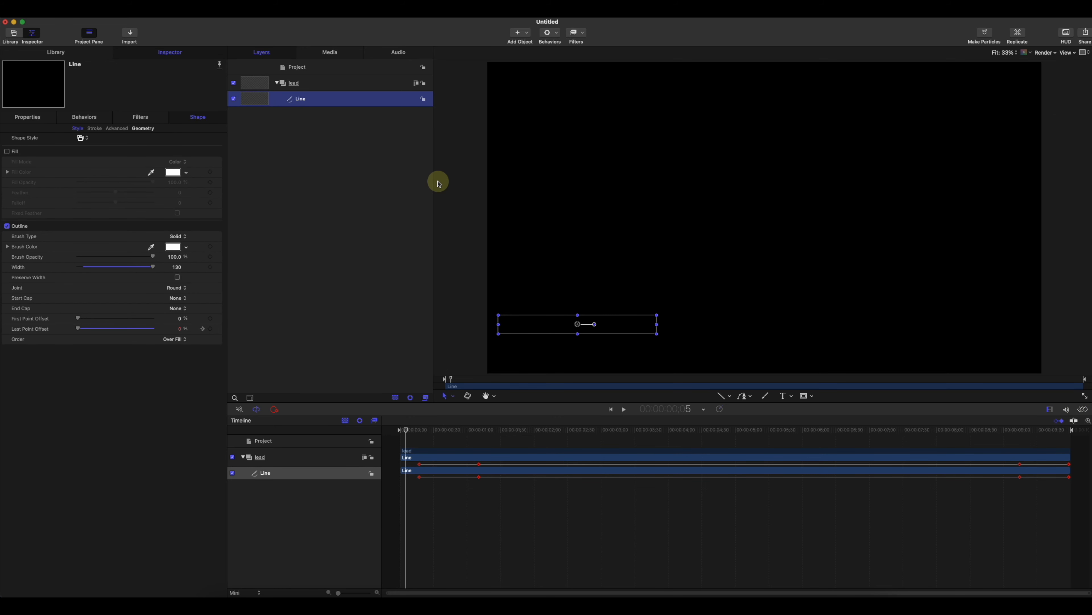
mouse_move(406, 429)
left_mouse_down()
mouse_move(516, 438)
mouse_move(417, 442)
mouse_move(463, 450)
mouse_move(421, 437)
left_mouse_up()
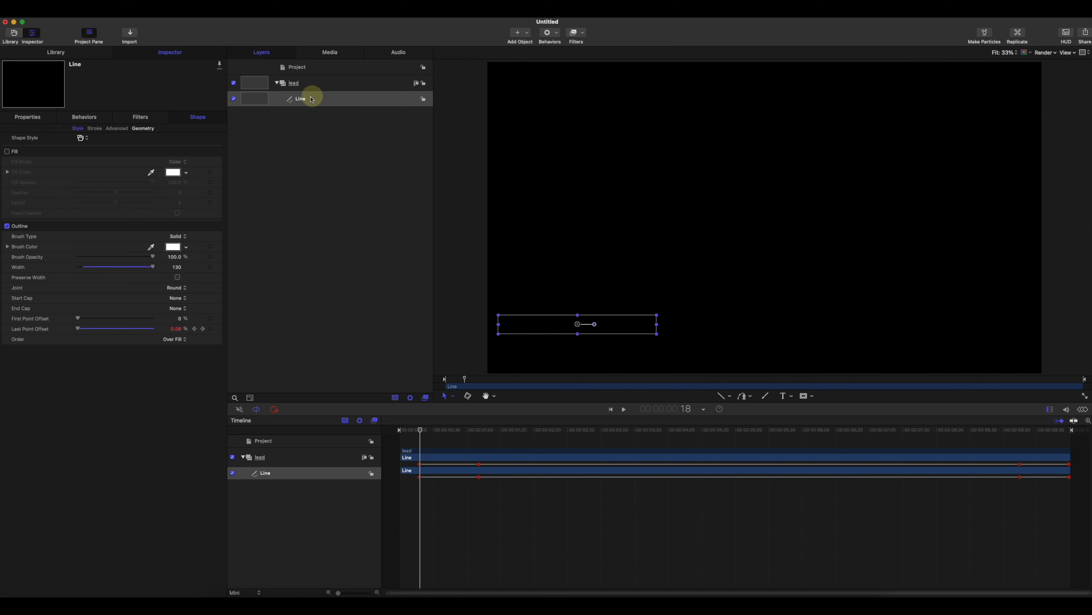
right_click(316, 96)
left_click(339, 132)
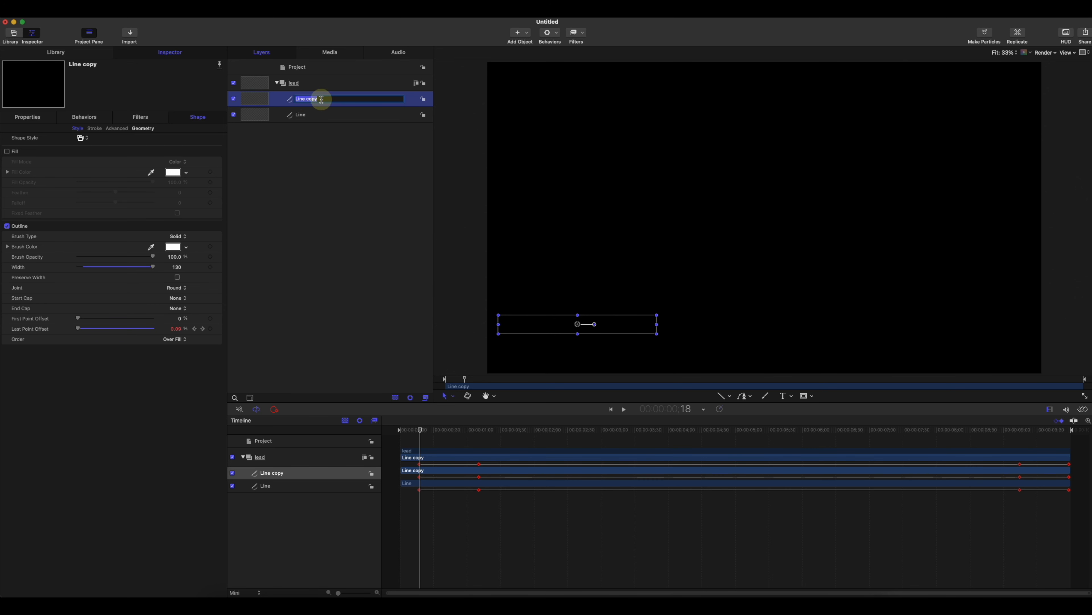
Step: Rename the original line "upper" and its copy "mask upper"
double_click(310, 115)
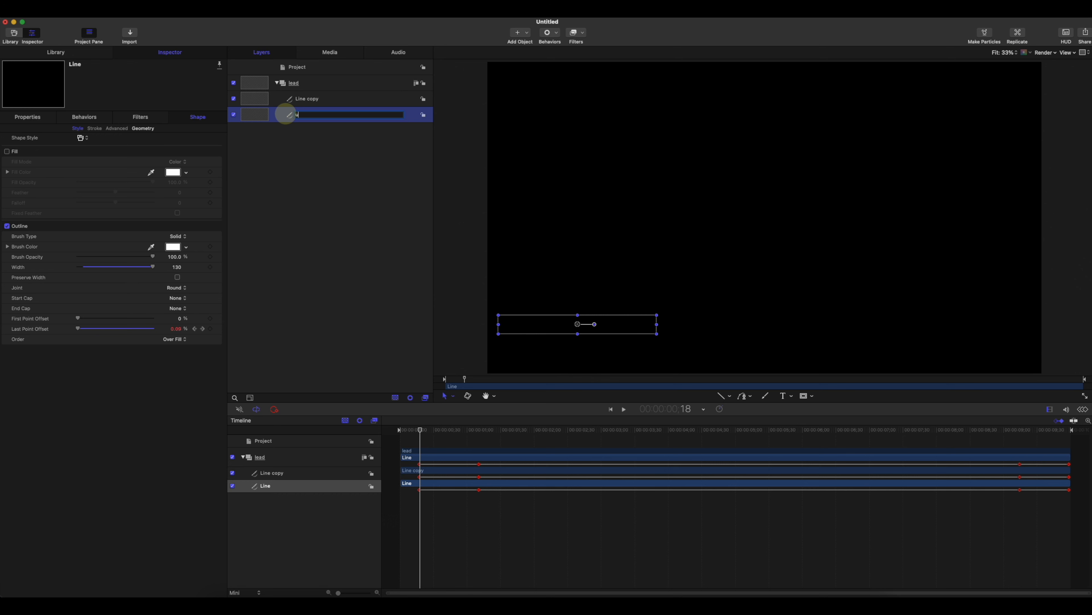
key("Return")
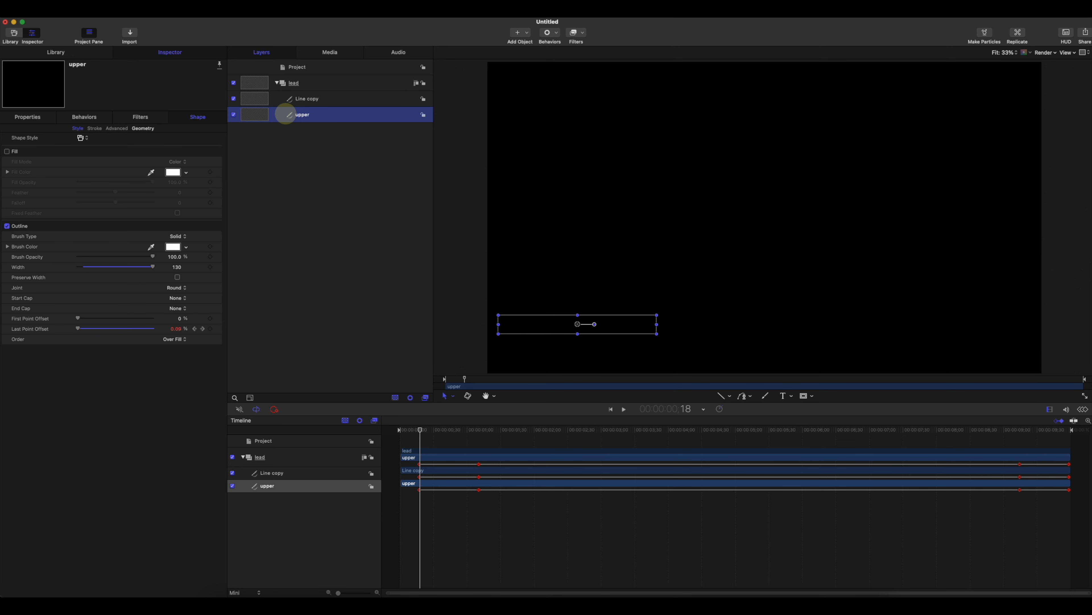
double_click(322, 98)
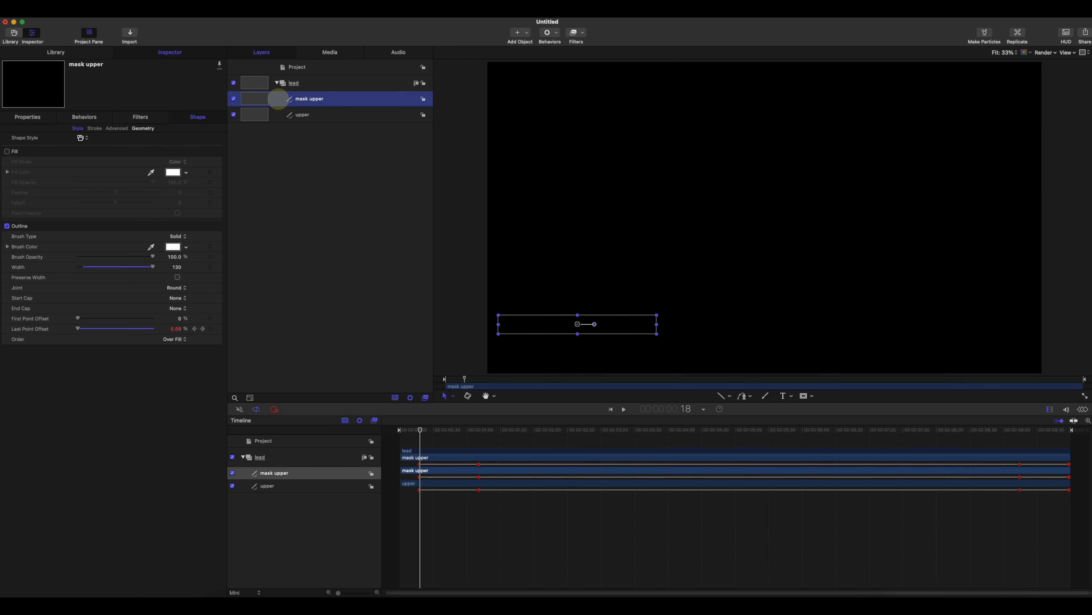
Step: Create a new group above lead, move the mask upper line into it, and name the group MASK
right_click(307, 203)
left_click(337, 207)
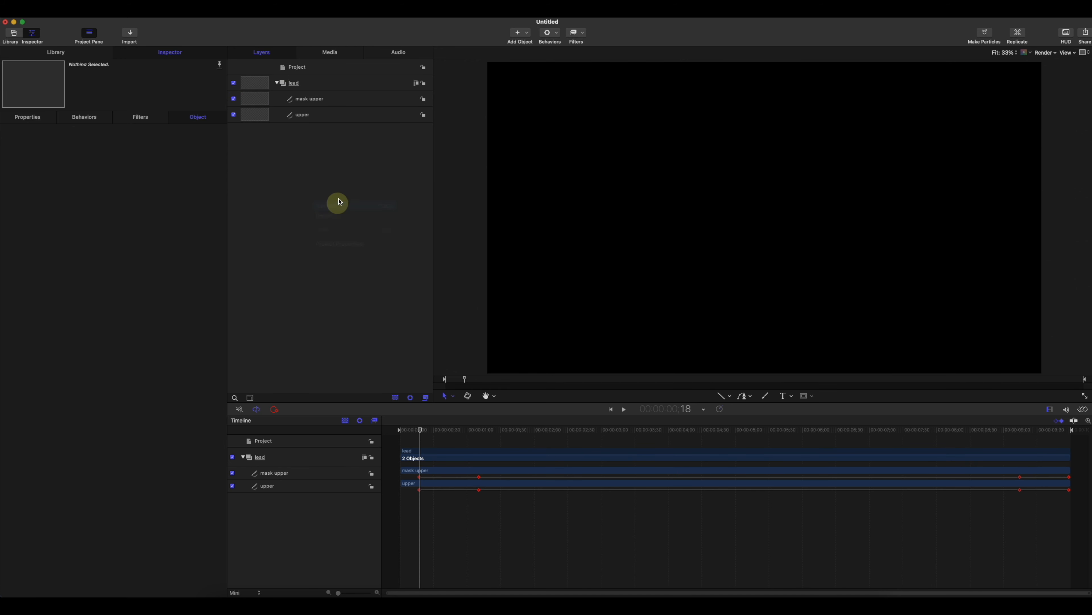
left_click_drag(309, 115, 303, 86)
left_click(360, 205)
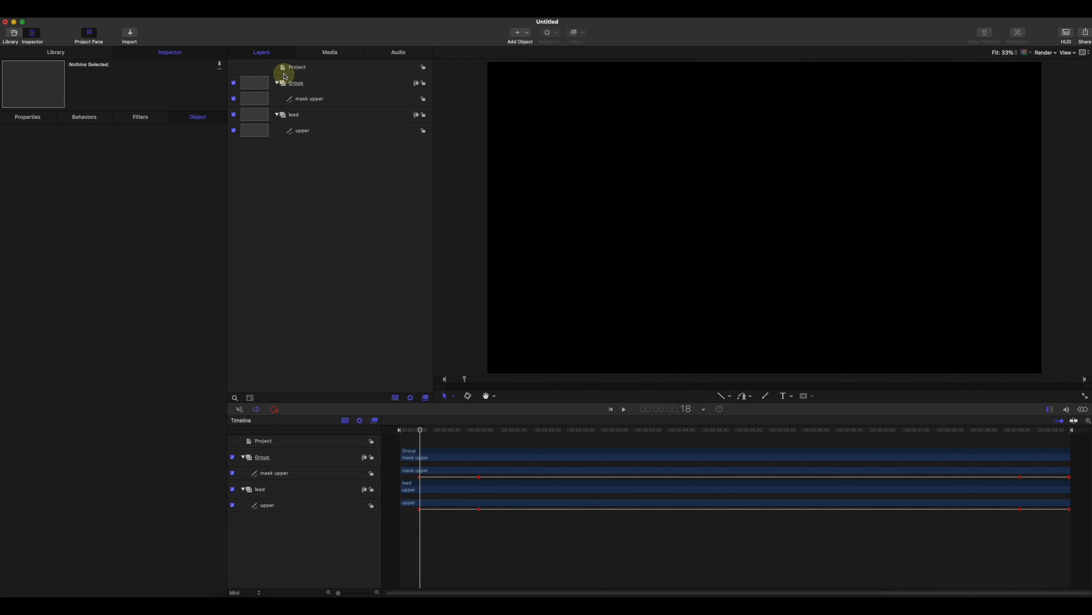
left_click(296, 88)
left_click(301, 83)
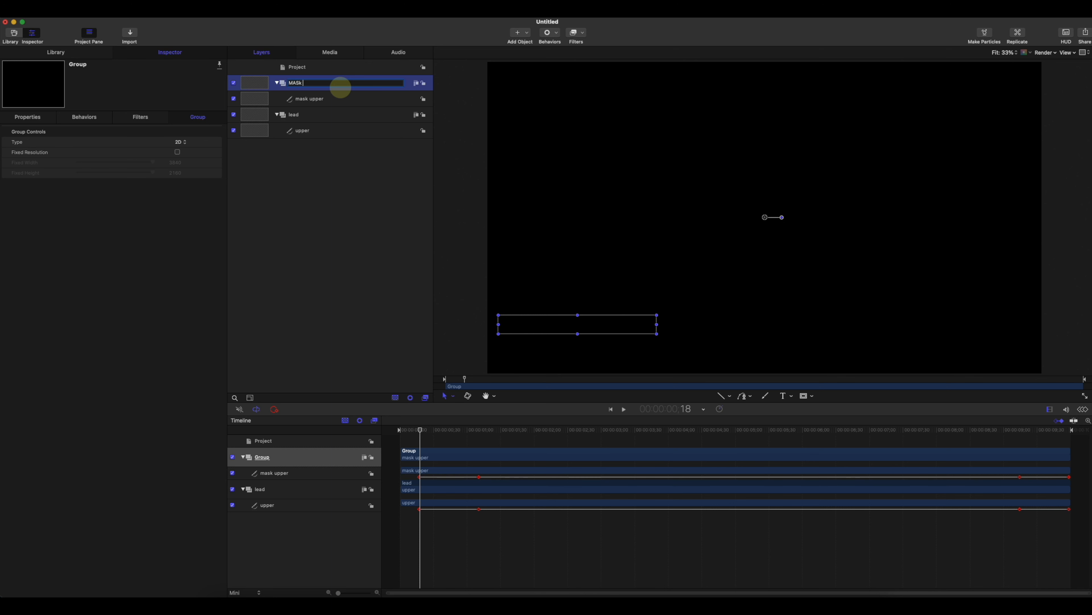
key("Return")
Step: Scrub through the wipe-on with the mask upper line selected to examine how the overlapping lines move together
left_click(395, 431)
left_click_drag(394, 433, 420, 433)
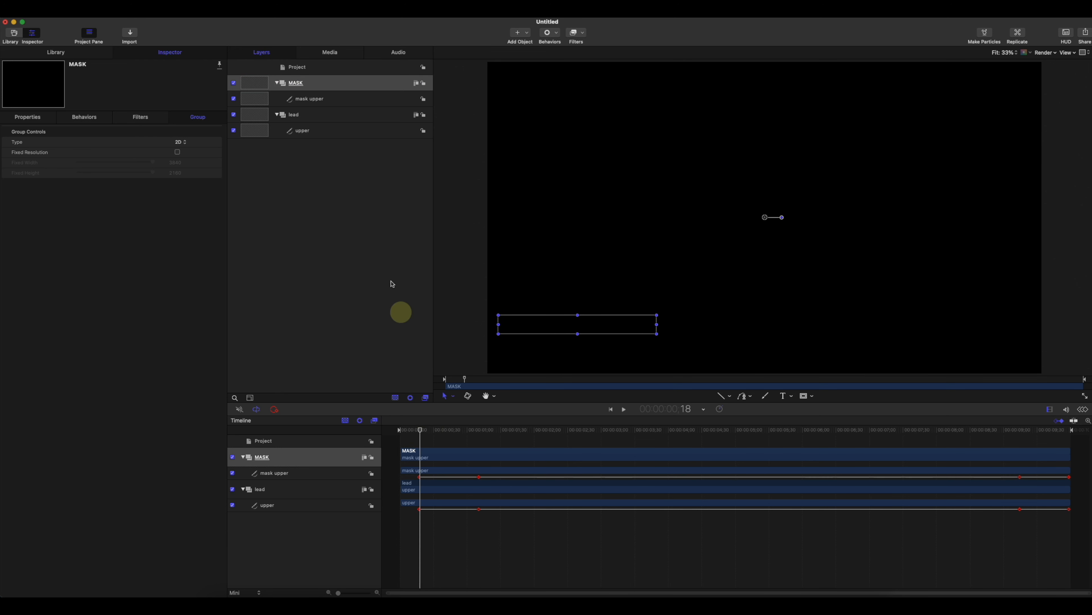
left_click(314, 99)
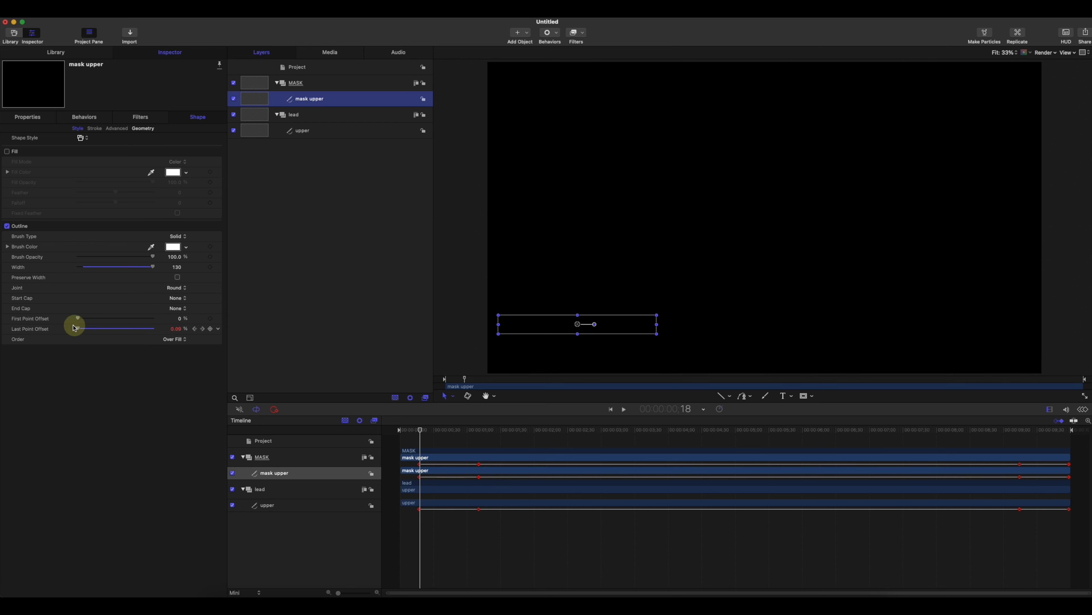
mouse_move(419, 432)
left_mouse_down()
mouse_move(407, 426)
mouse_move(512, 446)
mouse_move(470, 442)
left_mouse_up()
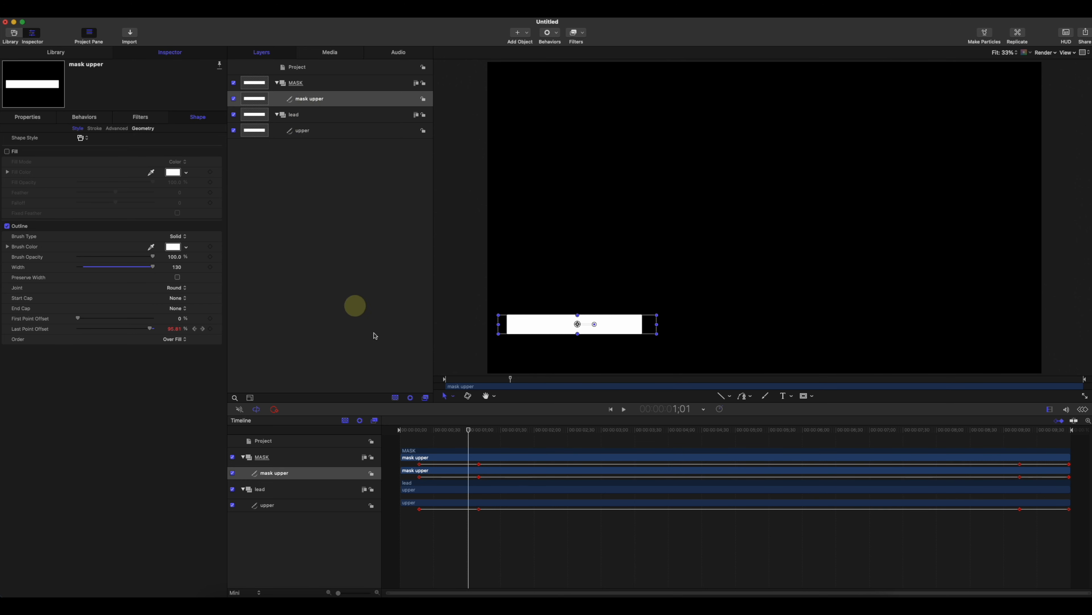
mouse_move(465, 431)
left_mouse_down()
mouse_move(415, 430)
mouse_move(454, 431)
left_mouse_up()
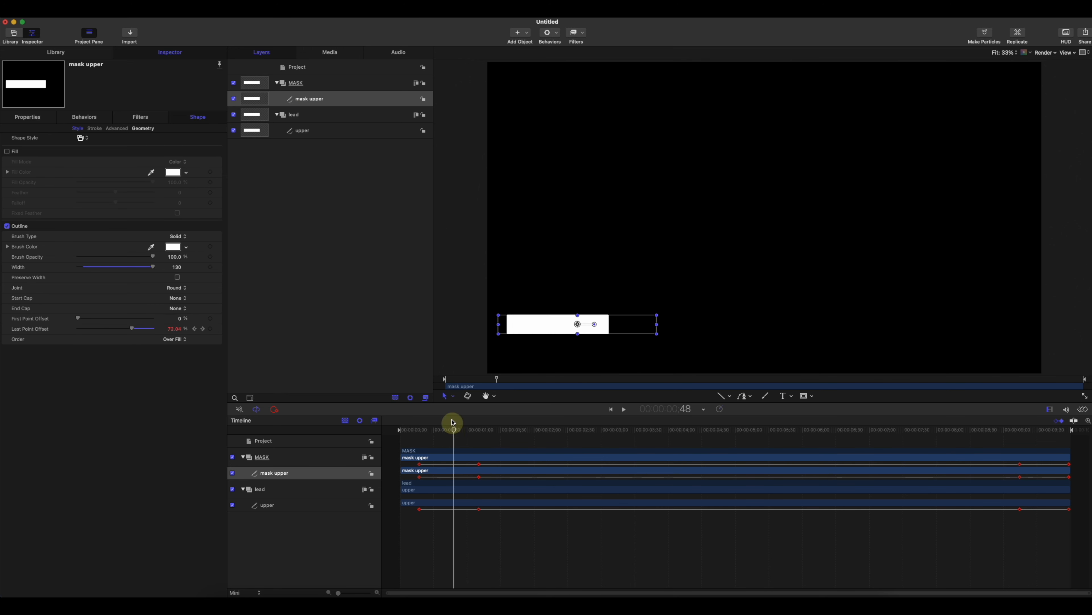
Step: Set the Brush Color of the upper line in the lead group to cyan
left_click(304, 134)
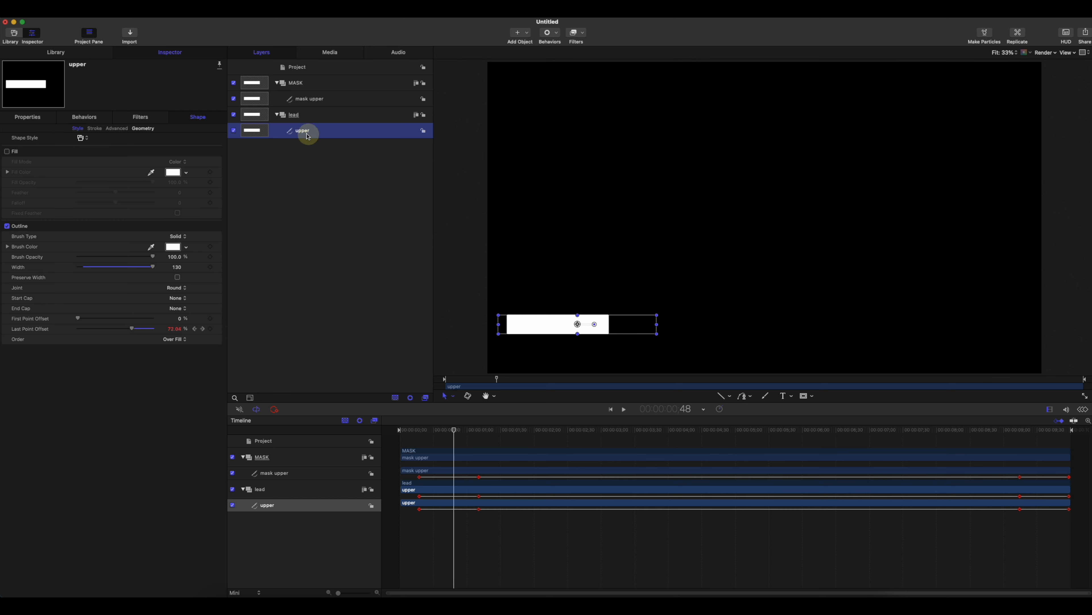
left_click(216, 249)
left_click(187, 248)
left_click(186, 249)
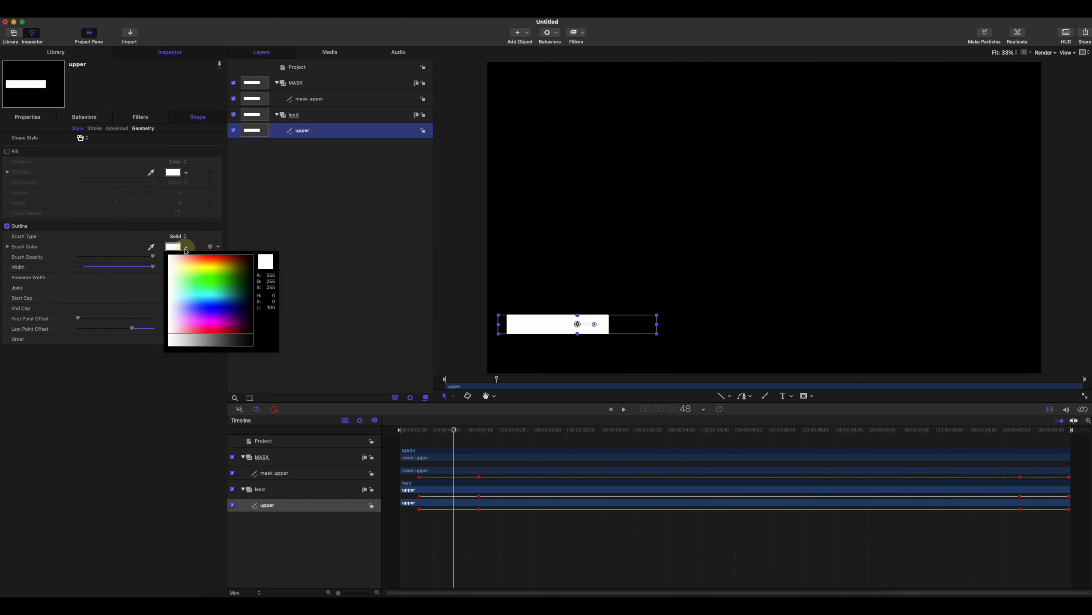
left_click(208, 298)
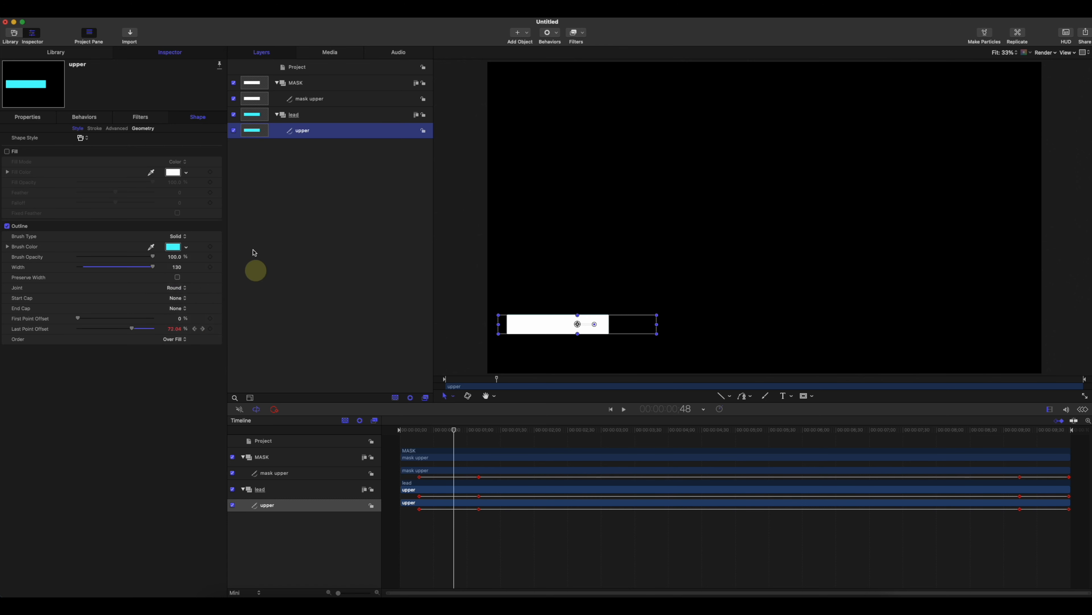
Step: Shift mask upper's first two Last Point Offset keyframes slightly inward on the timeline and check the wipe-on at frame 25
left_click(453, 429)
mouse_move(454, 430)
left_mouse_down()
mouse_move(417, 431)
mouse_move(483, 430)
mouse_move(436, 430)
left_mouse_up()
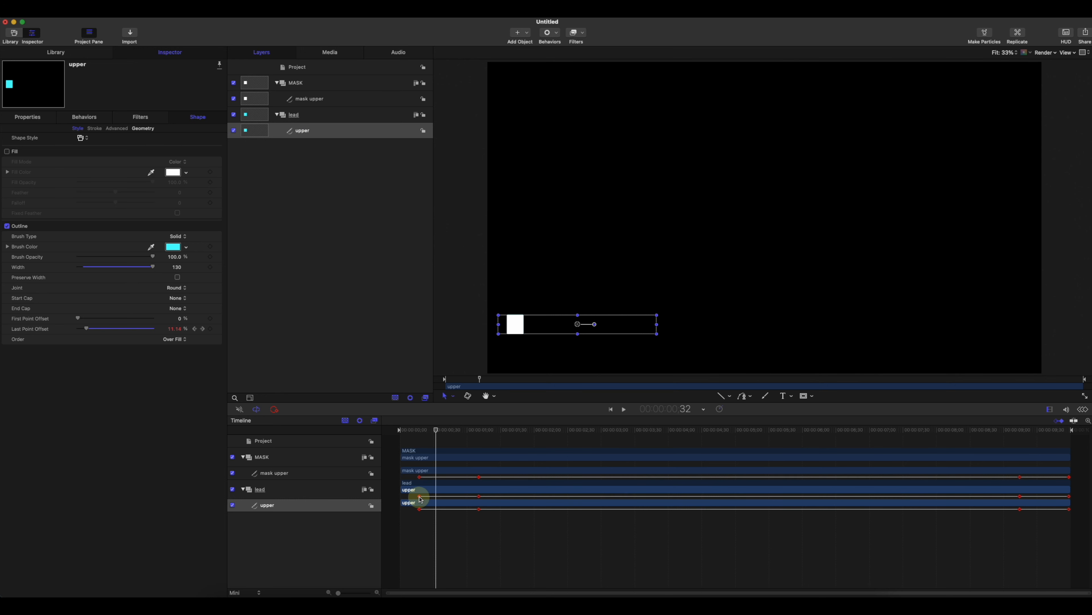
left_click(302, 100)
left_click(421, 478)
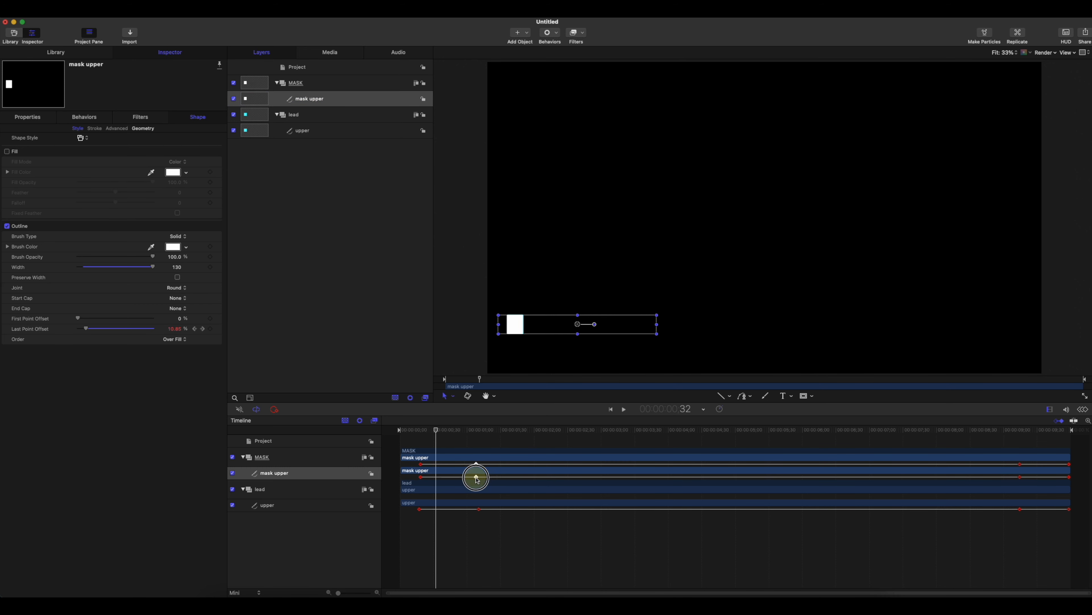
mouse_move(435, 430)
left_mouse_down()
mouse_move(410, 428)
mouse_move(490, 434)
mouse_move(428, 427)
left_mouse_up()
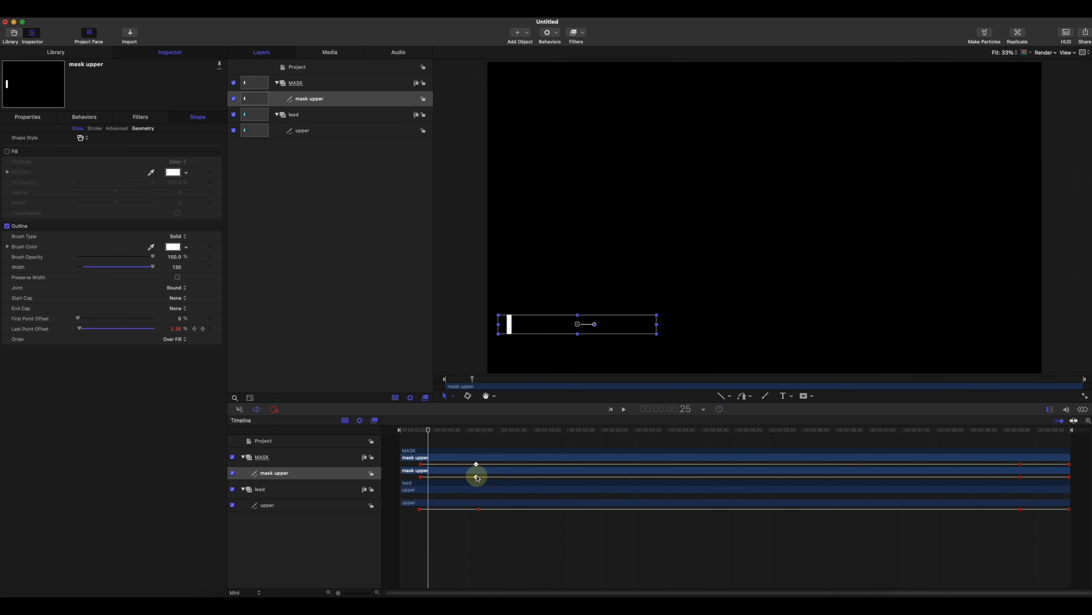
Step: Retime mask upper's first two Last Point Offset keyframes to fall just after the cyan upper line's matching keyframes, and play the wipe-on to check it
left_click_drag(470, 429, 420, 429)
left_click(422, 477)
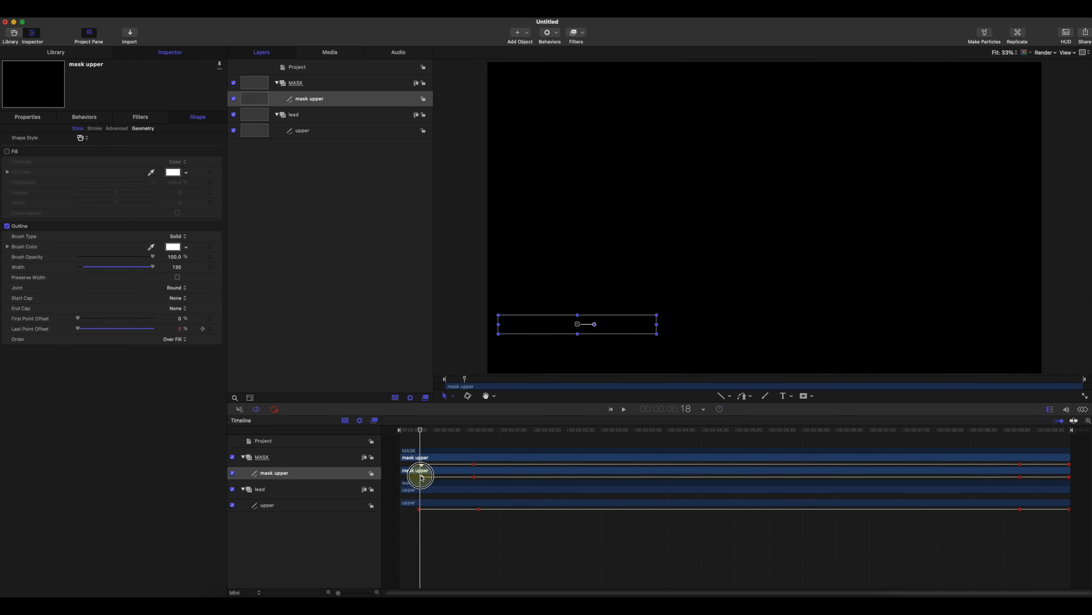
left_click_drag(420, 430, 482, 427)
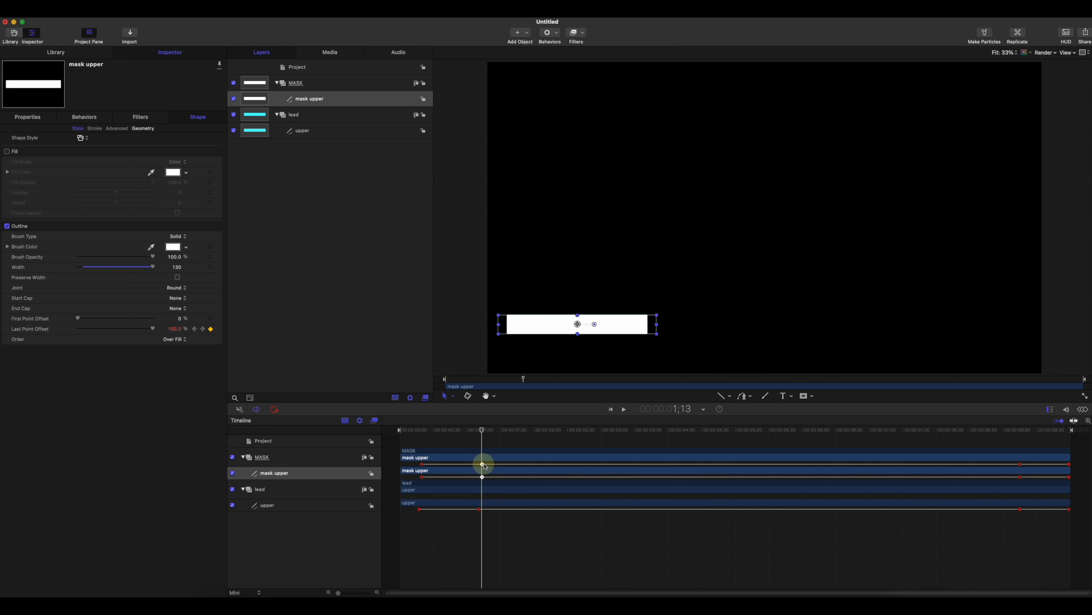
left_click_drag(481, 430, 457, 438)
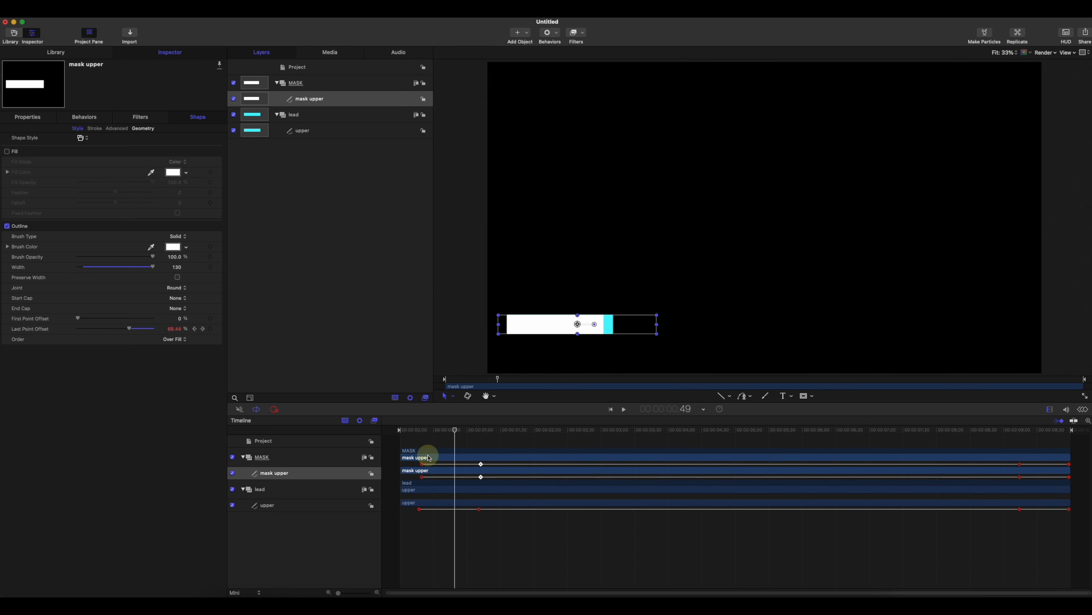
left_click_drag(425, 444, 480, 438)
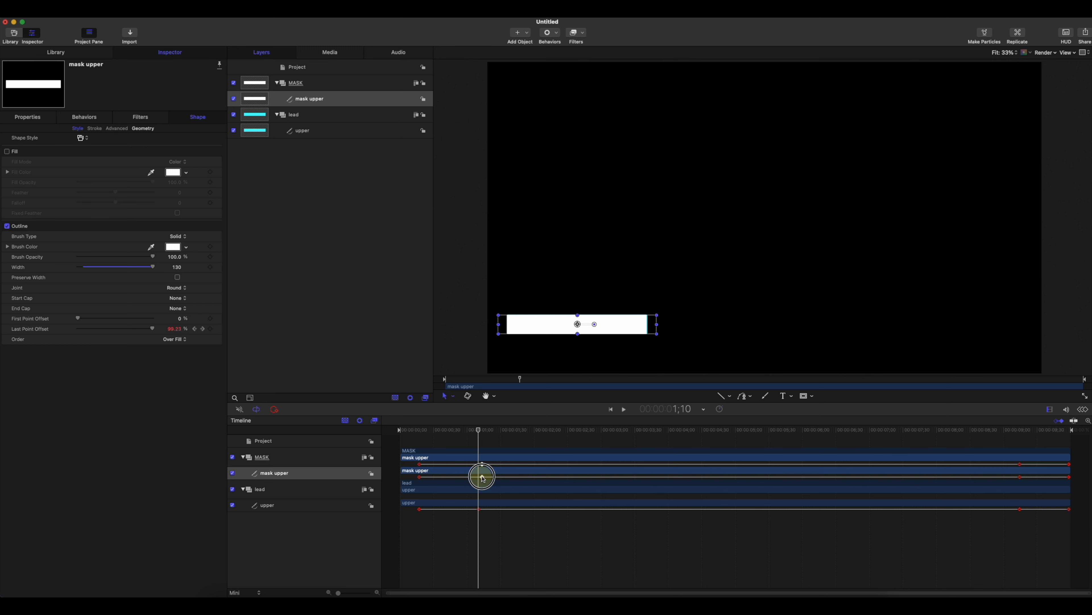
left_click_drag(479, 433, 409, 430)
key("space")
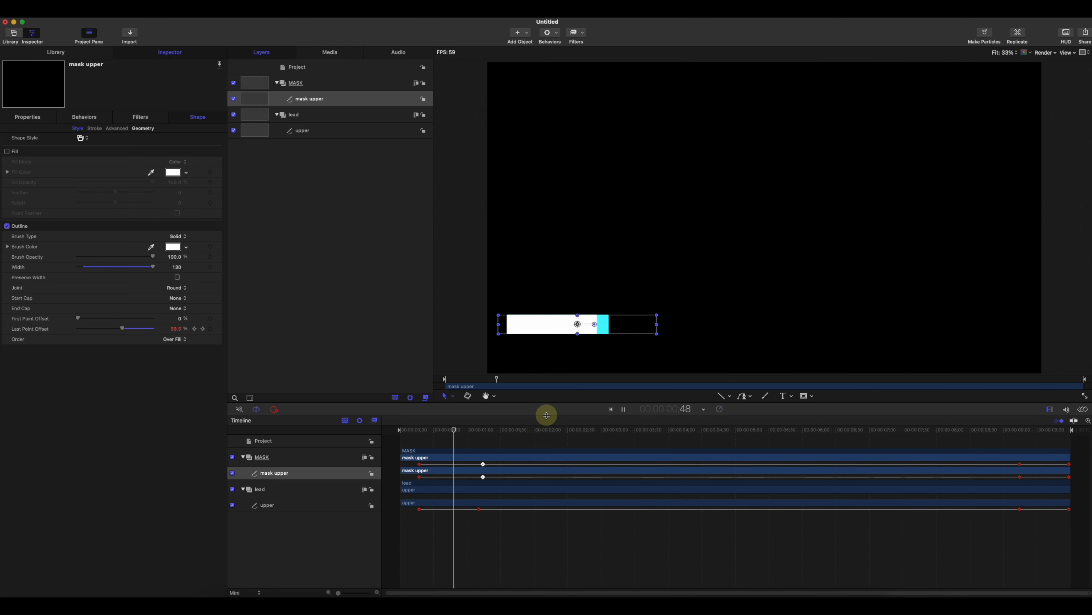
key("space")
mouse_move(473, 424)
left_mouse_down()
mouse_move(400, 432)
mouse_move(498, 439)
mouse_move(416, 444)
mouse_move(477, 450)
mouse_move(395, 443)
mouse_move(484, 450)
left_mouse_up()
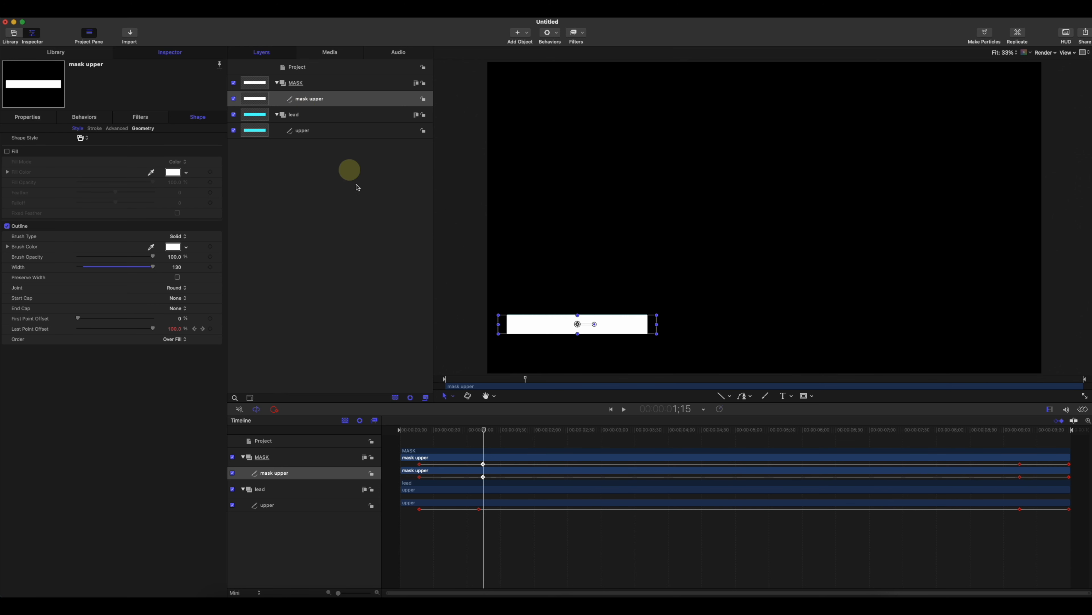
Step: Add an image mask to the upper line in the lead group and assign mask upper as its mask source
left_click(306, 131)
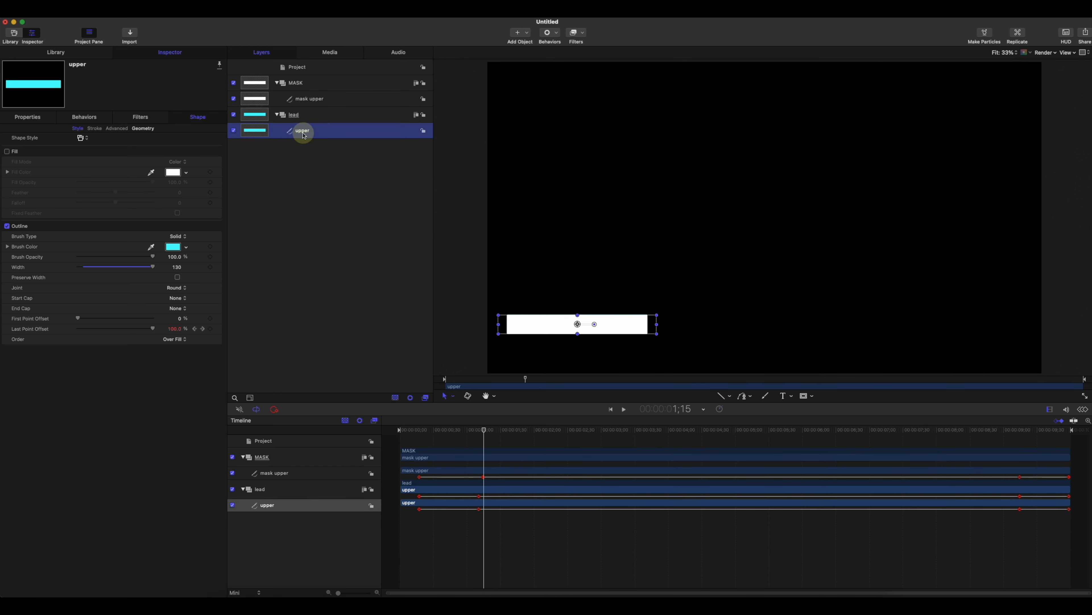
right_click(305, 135)
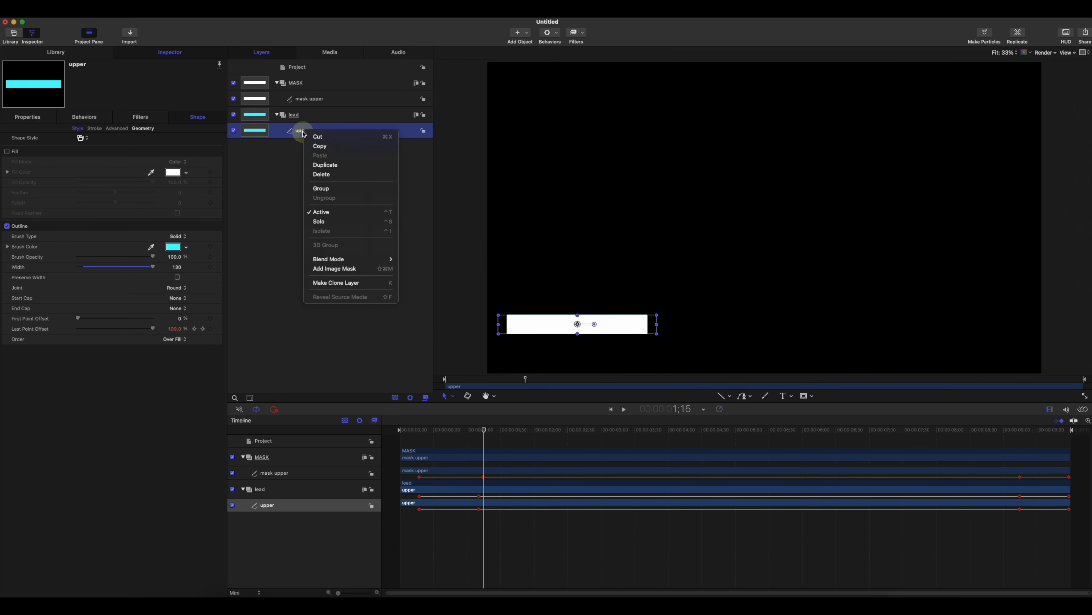
left_click(343, 269)
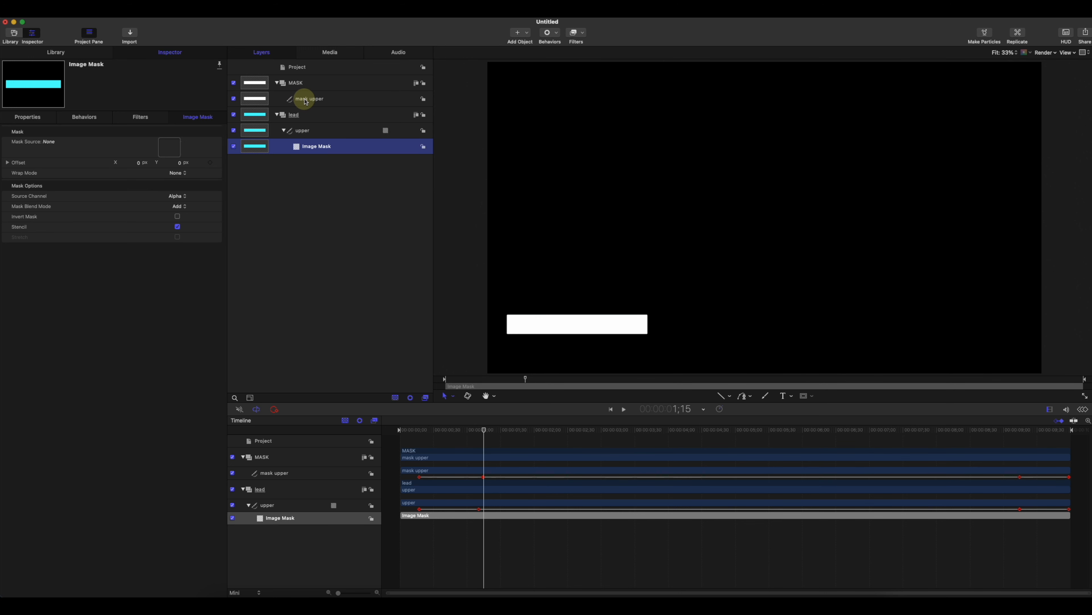
left_click_drag(306, 102, 185, 144)
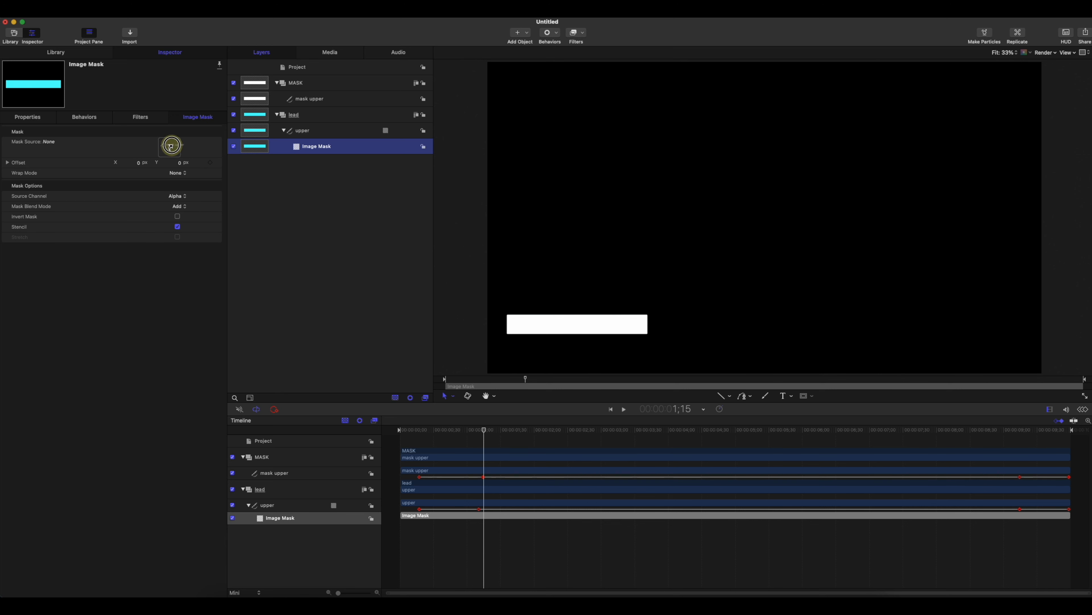
left_click_drag(170, 146, 171, 146)
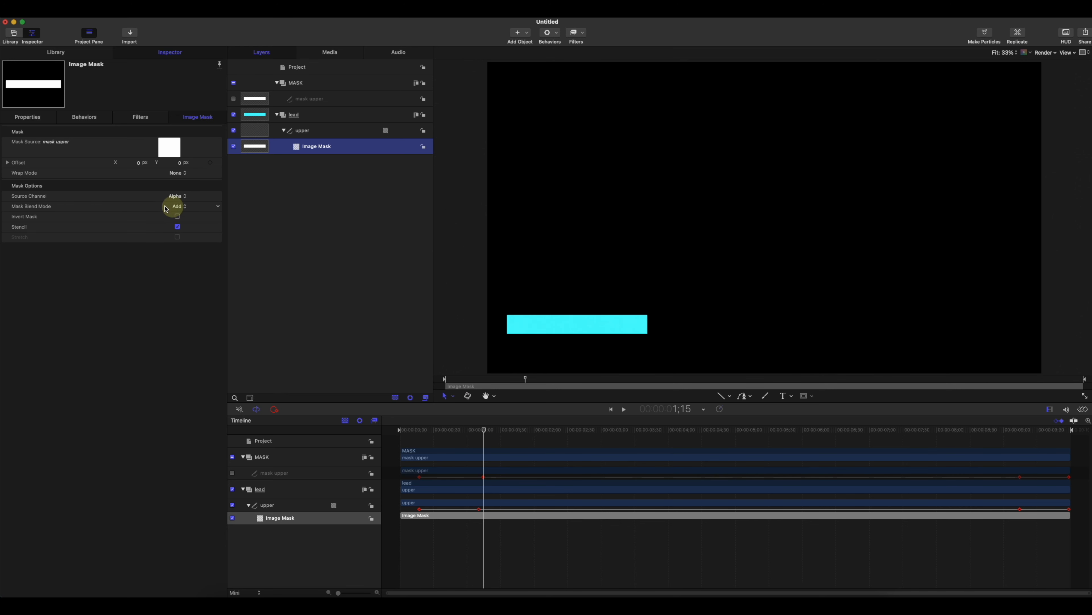
Step: Set the image mask's Mask Blend Mode to Subtract and scrub through the wipe-on to check the leading edge
left_click(177, 206)
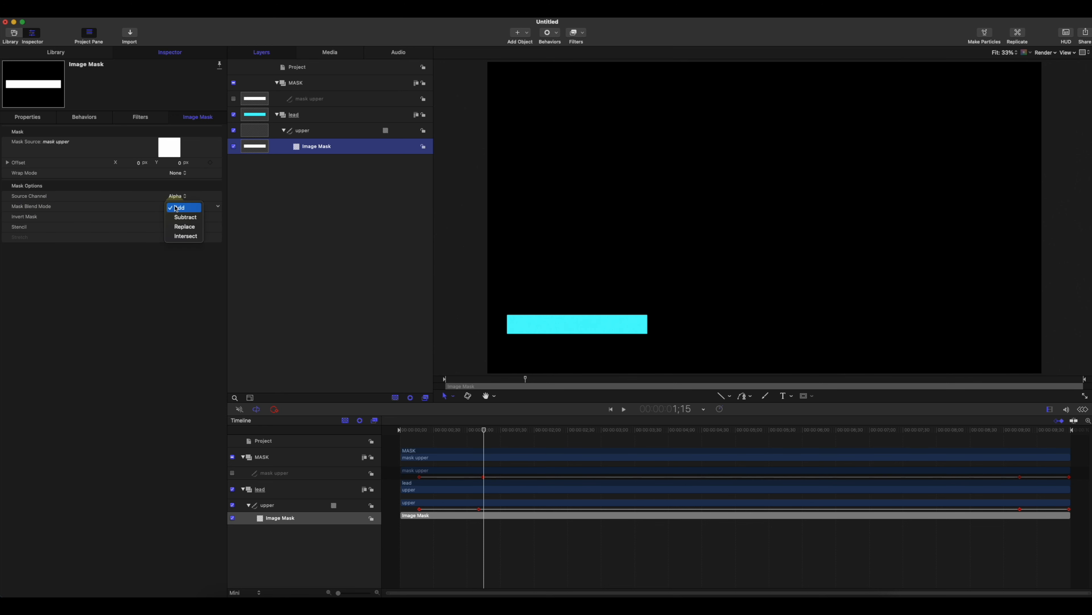
left_click(180, 217)
mouse_move(443, 429)
left_mouse_down()
mouse_move(408, 430)
mouse_move(486, 433)
mouse_move(446, 429)
mouse_move(464, 430)
left_mouse_up()
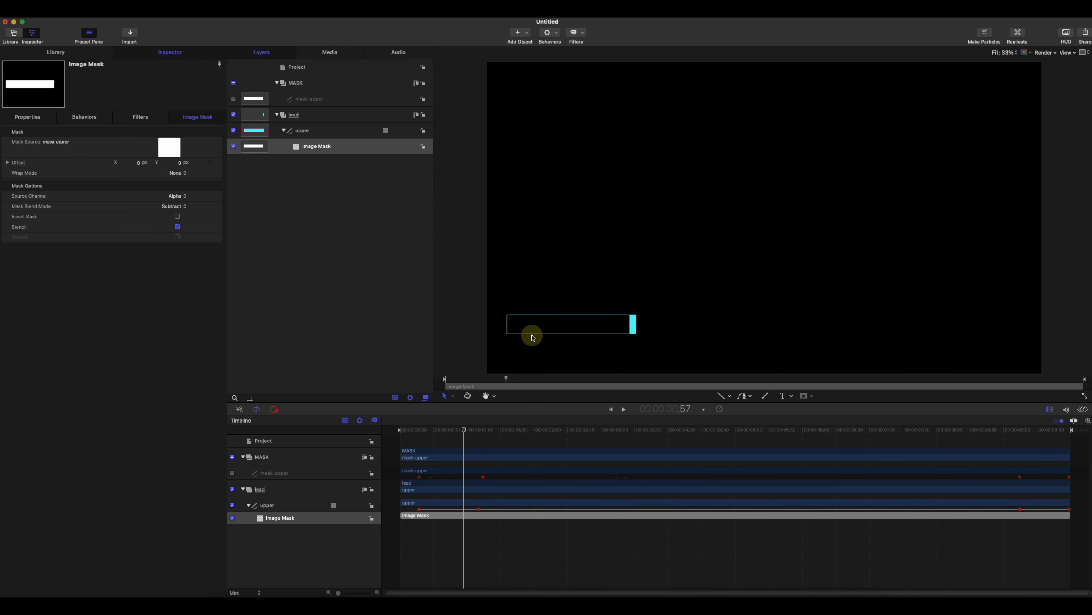
left_click(467, 429)
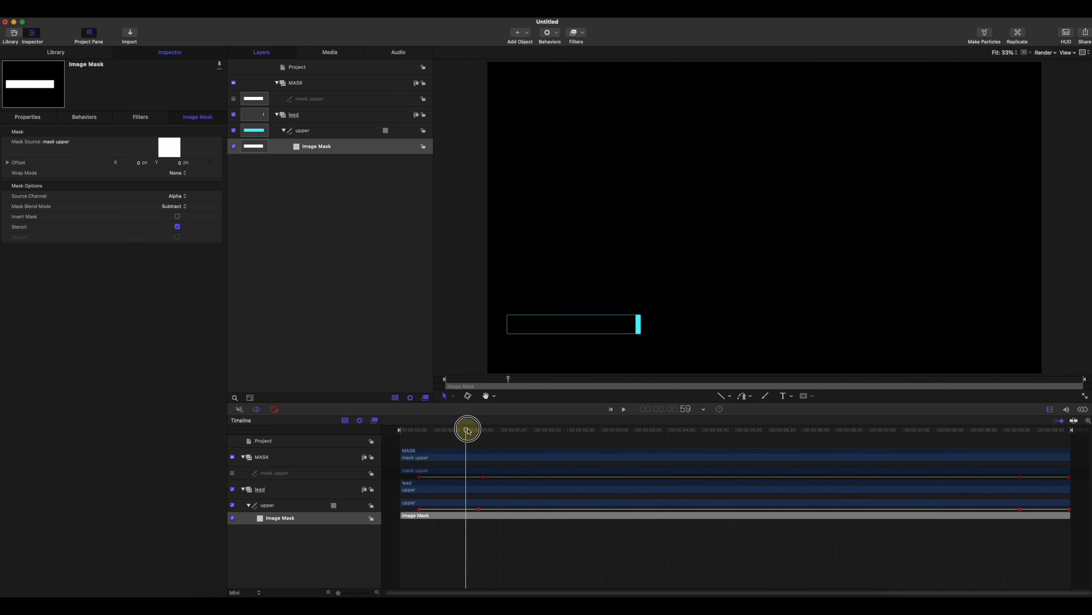
mouse_move(468, 431)
left_mouse_down()
mouse_move(490, 429)
mouse_move(412, 431)
mouse_move(478, 429)
left_mouse_up()
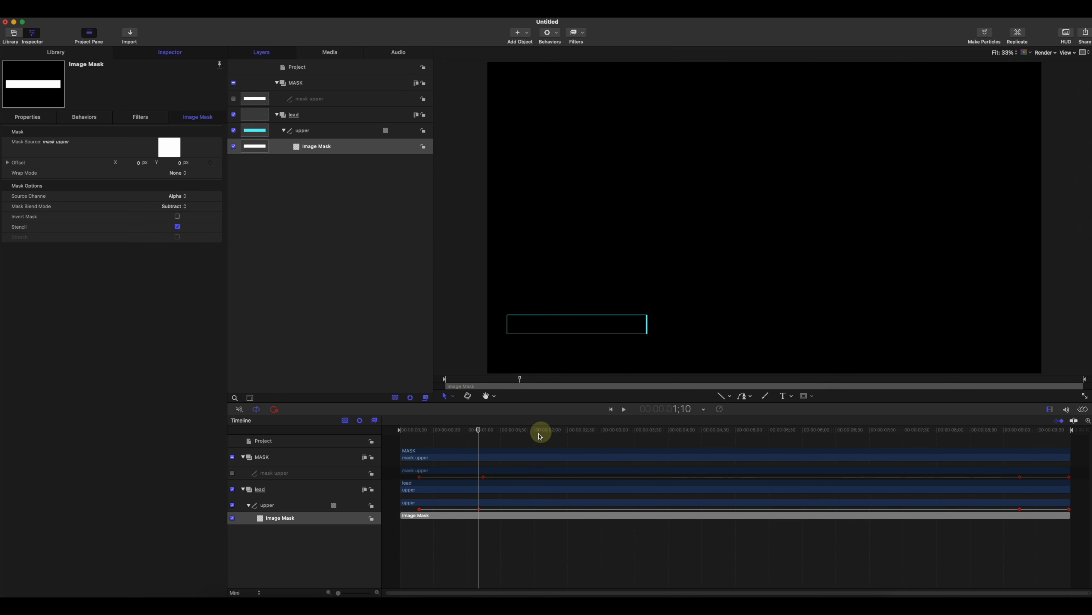
left_click(482, 430)
Step: Shift mask upper's final Last Point Offset keyframe slightly earlier on the timeline and play back the wipe-on and wipe-off
left_click_drag(481, 431, 1021, 441)
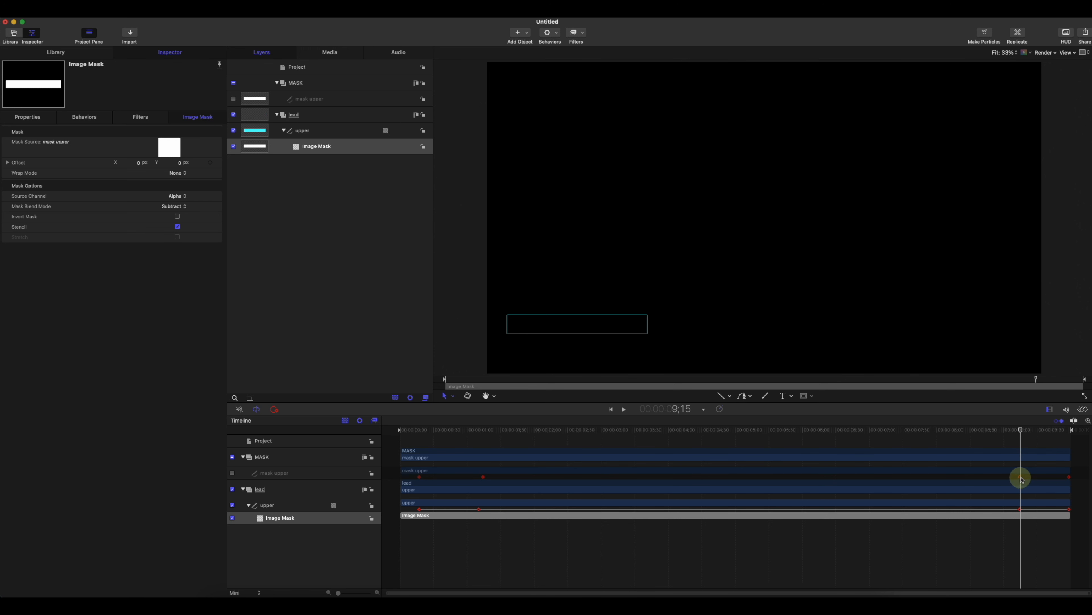
left_click_drag(1024, 434, 1017, 467)
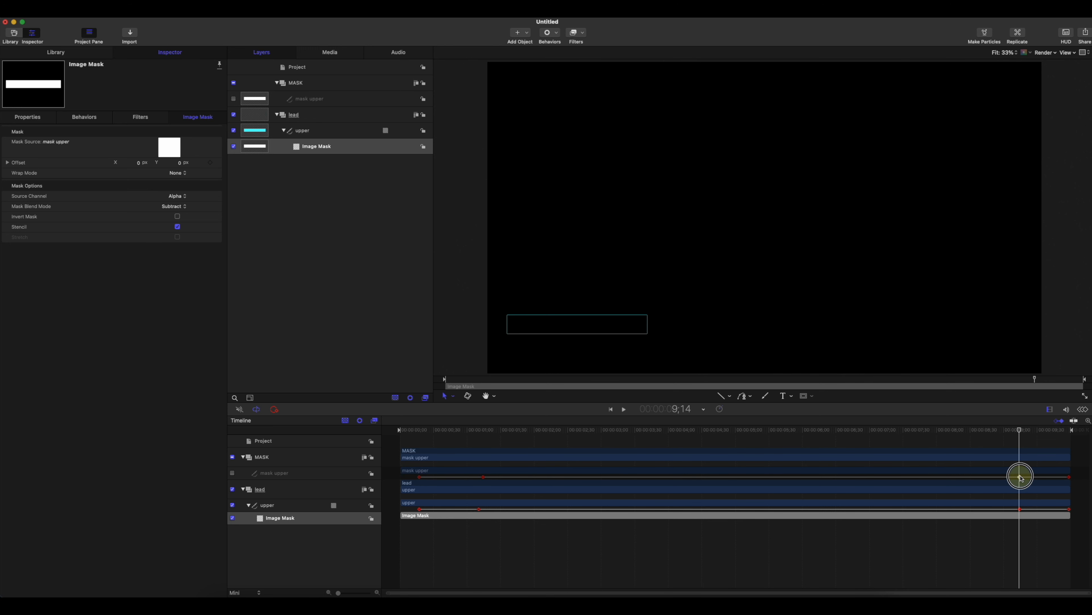
double_click(1020, 477)
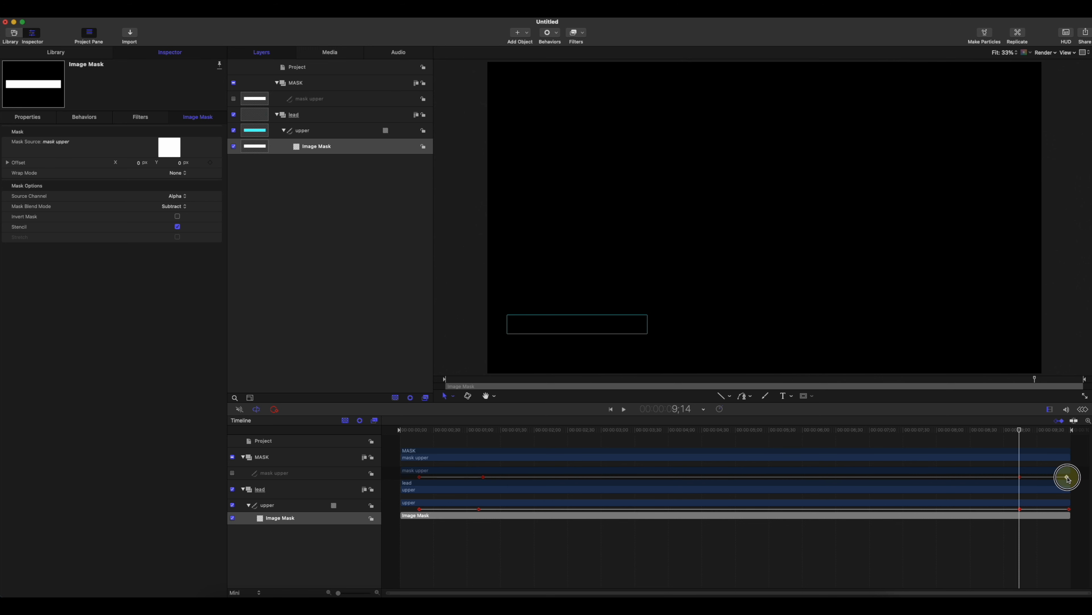
left_click_drag(1020, 429, 1065, 493)
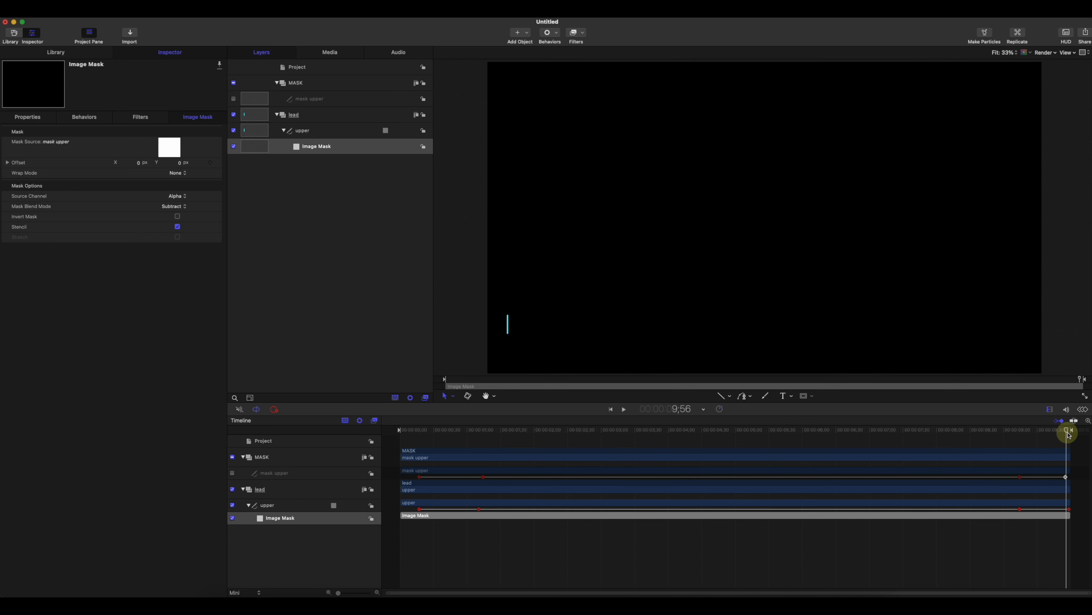
mouse_move(1069, 436)
left_mouse_down()
mouse_move(1010, 436)
mouse_move(1080, 441)
left_mouse_up()
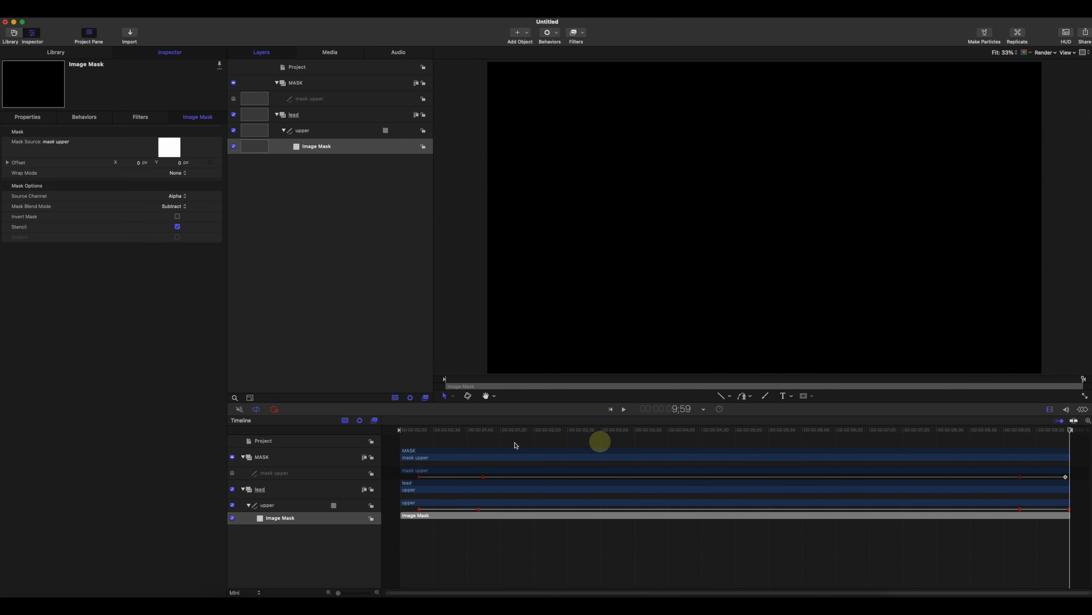
left_click(399, 430)
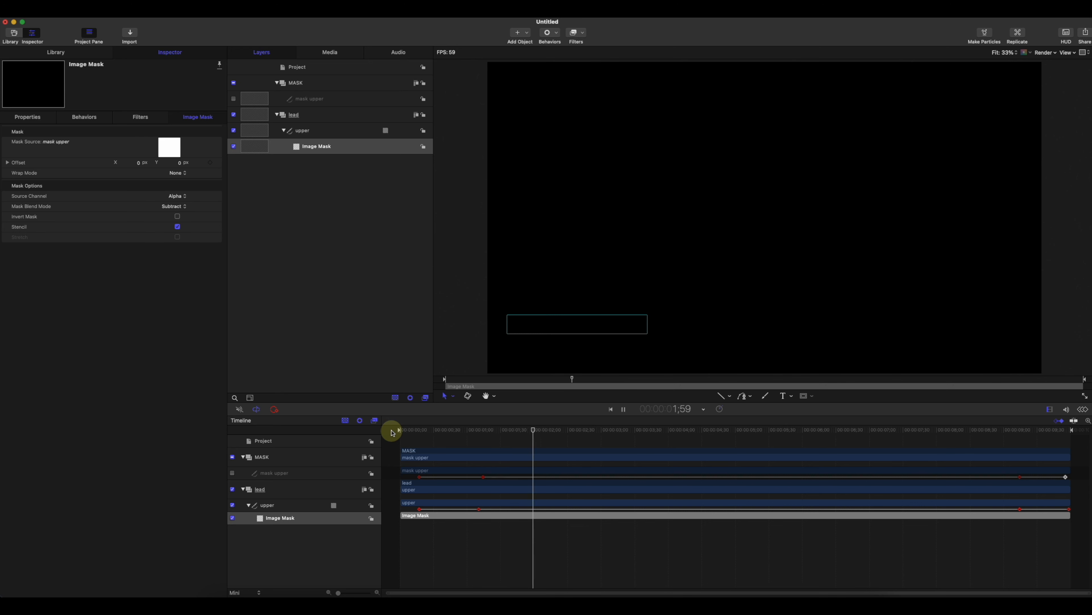
left_click_drag(1003, 432, 1029, 431)
key("space")
key("space")
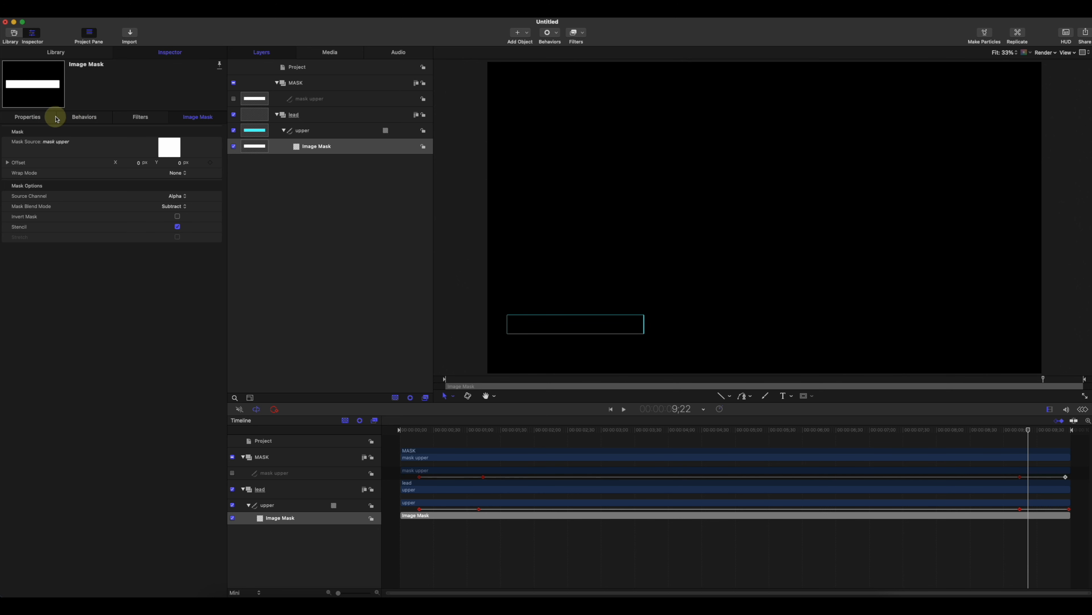
Step: Set the mask upper line's Scale to 108% to hide the thin outline, and check both the wipe-on and the wipe-off
left_click(310, 104)
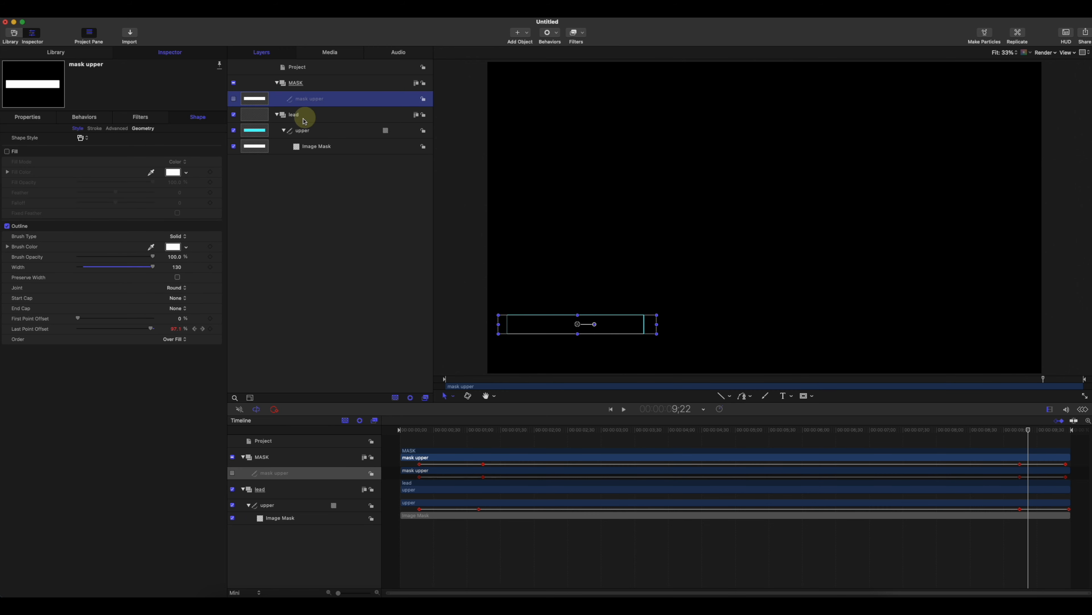
left_click(35, 120)
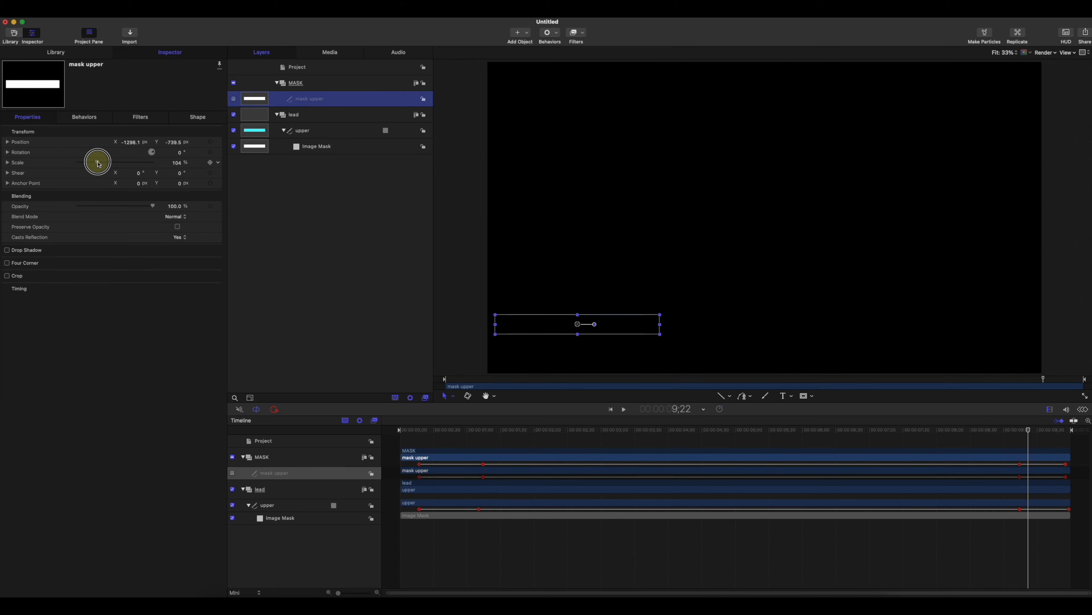
left_click_drag(98, 164, 99, 164)
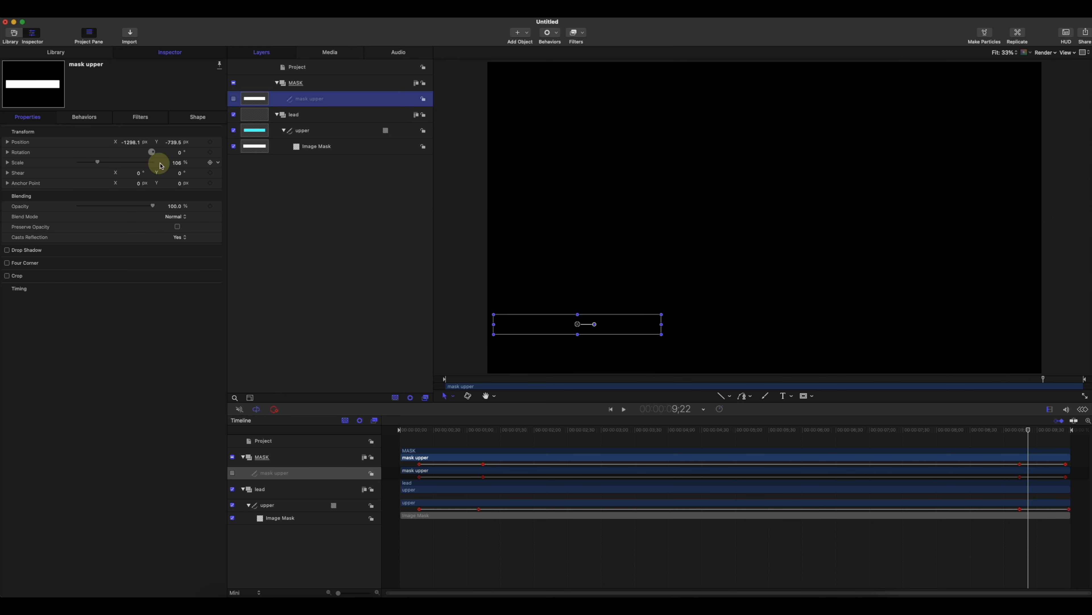
left_click(632, 366)
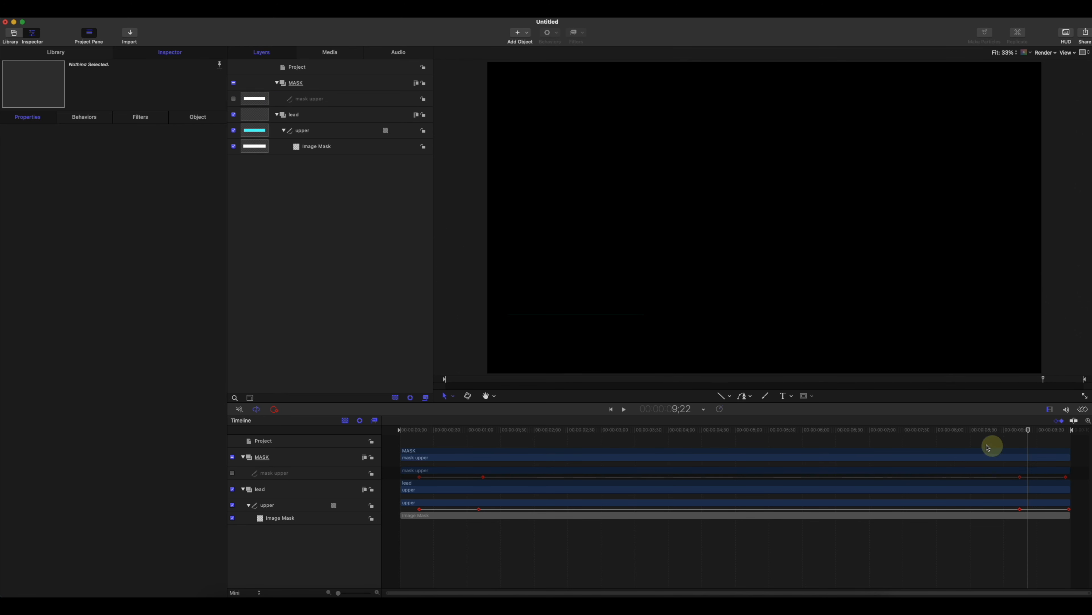
left_click(305, 99)
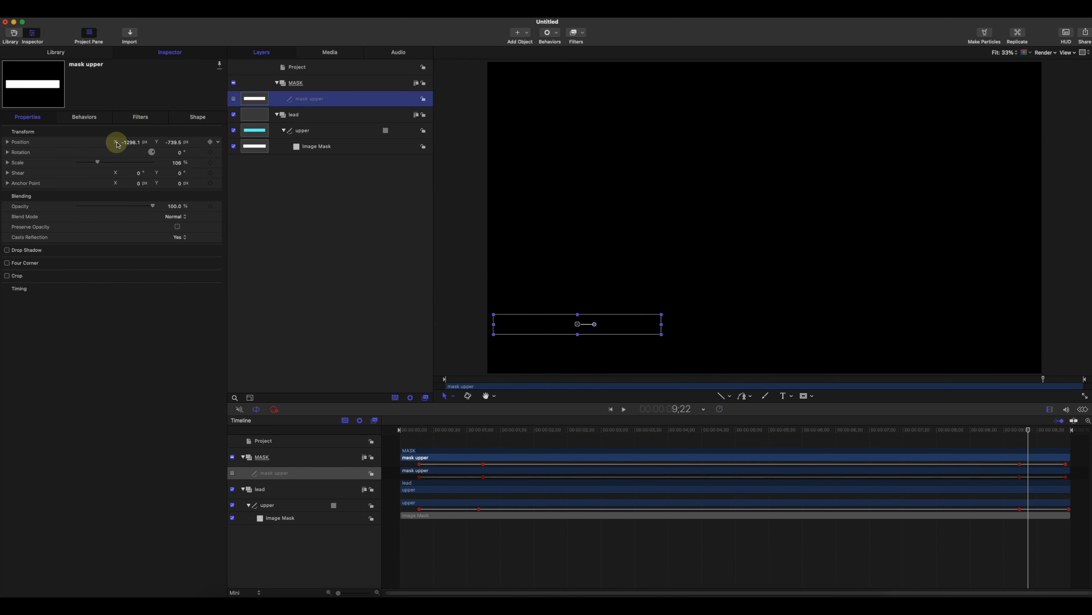
left_click(176, 163)
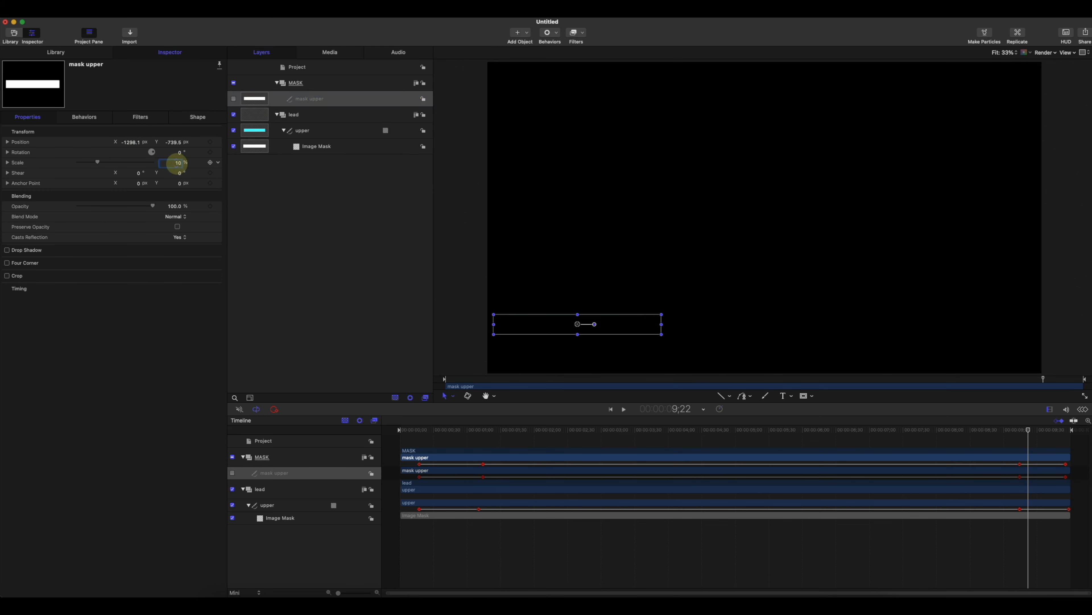
key("Return")
left_click_drag(446, 429, 404, 431)
key("space")
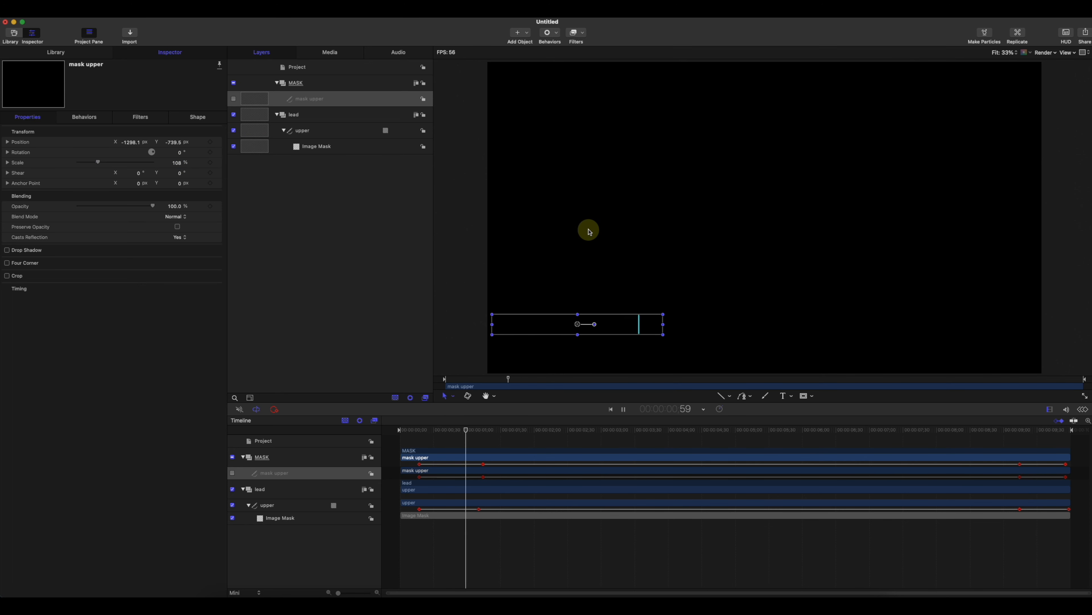
left_click(727, 344)
left_click(459, 431)
left_click_drag(460, 432, 1065, 463)
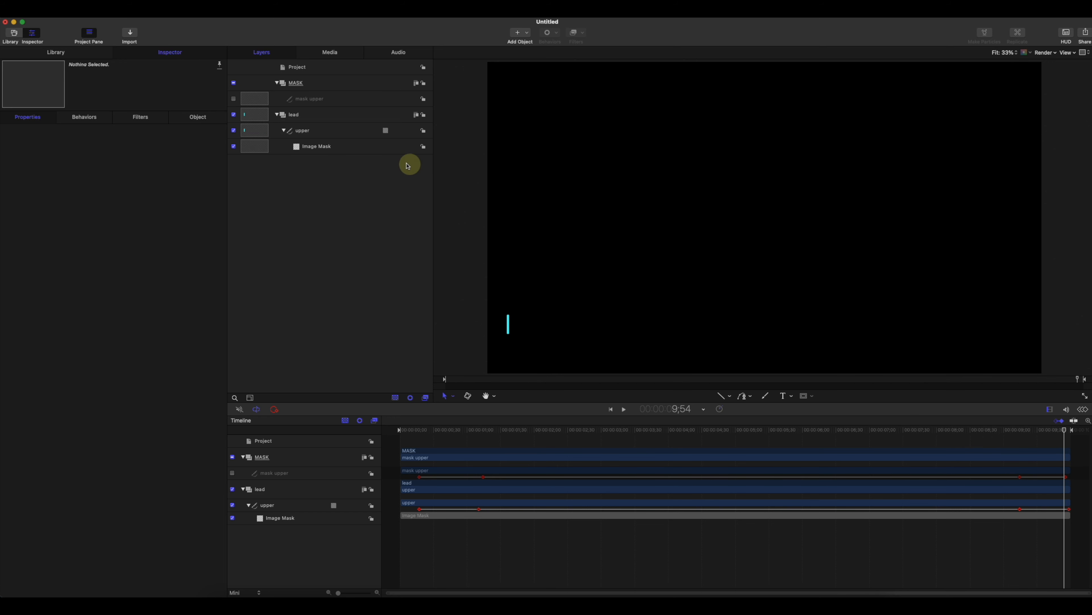
Step: Duplicate the upper line in the lead group and delete the image mask from the copy
left_click(306, 131)
right_click(303, 130)
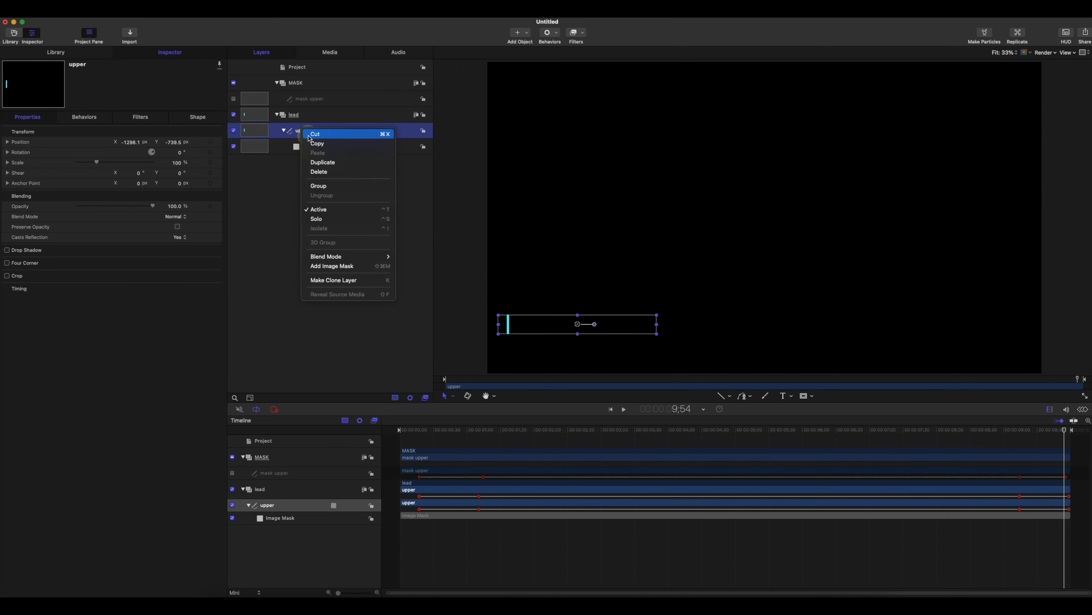
left_click(323, 162)
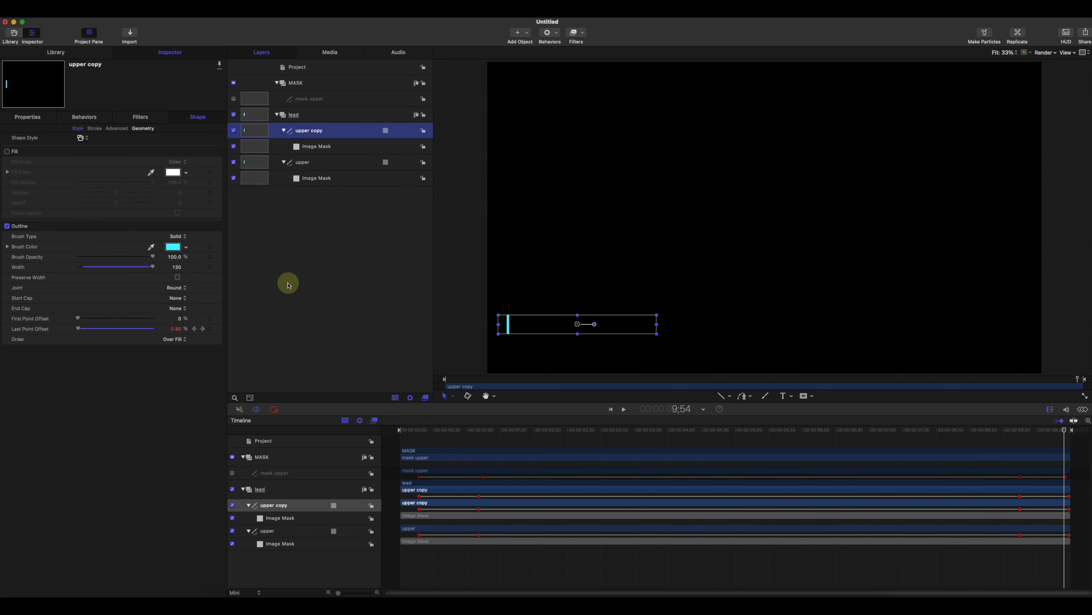
left_click(317, 147)
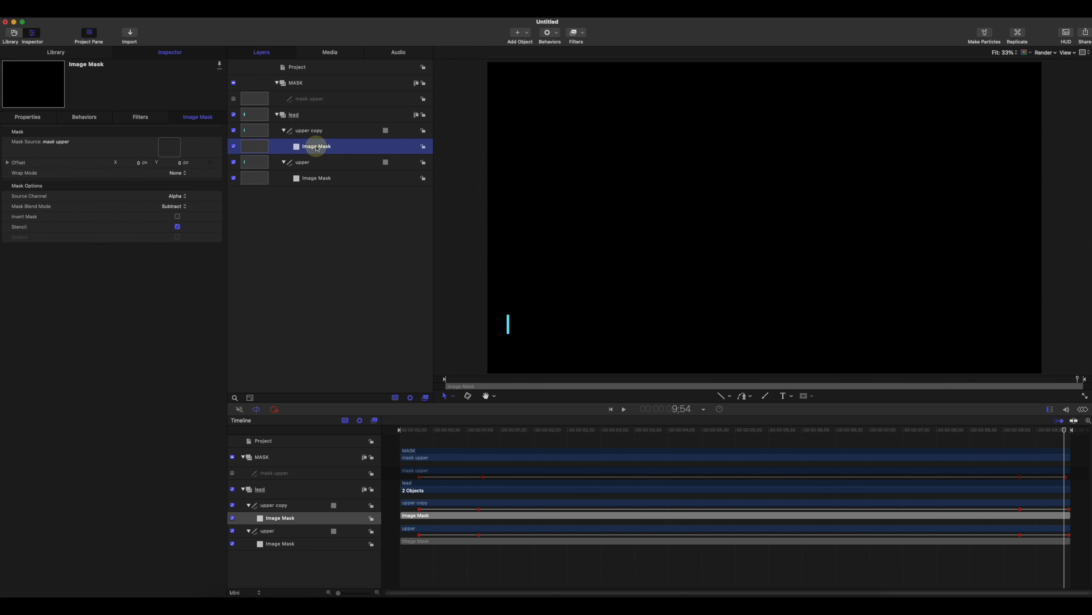
key("Delete")
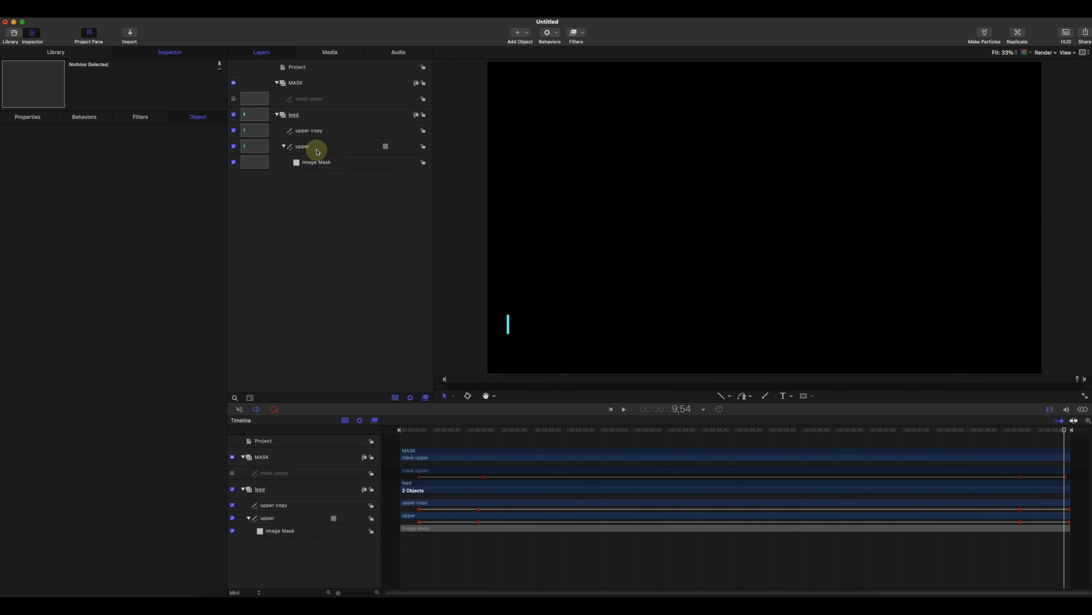
Step: Rename the copied line as lower, move it beneath the upper line at Y position -905.7 px, and scrub back to the wipe-on
left_click(312, 132)
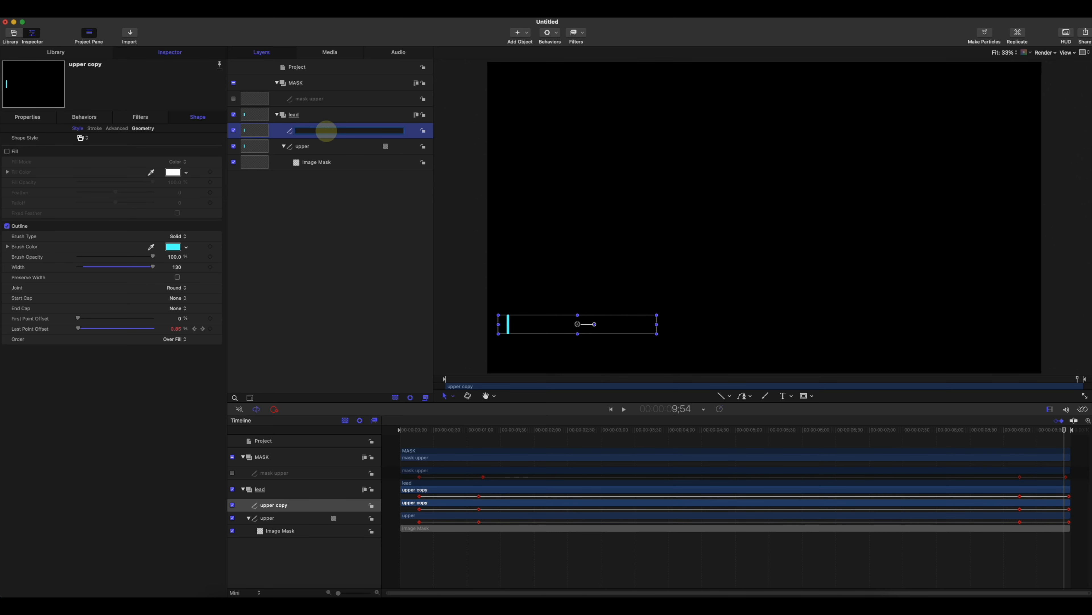
key("Return")
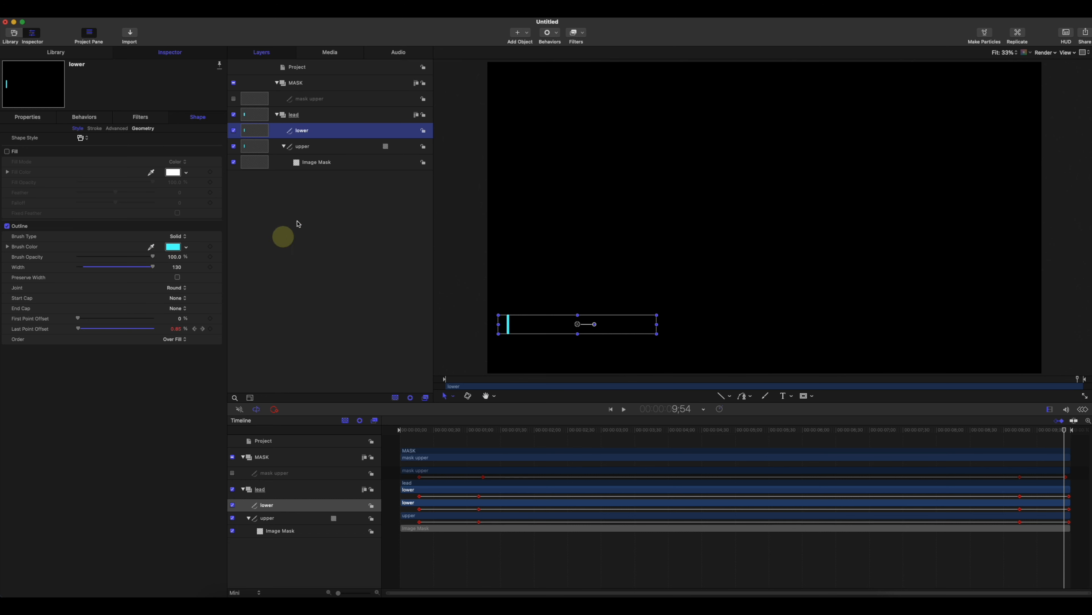
left_click(42, 118)
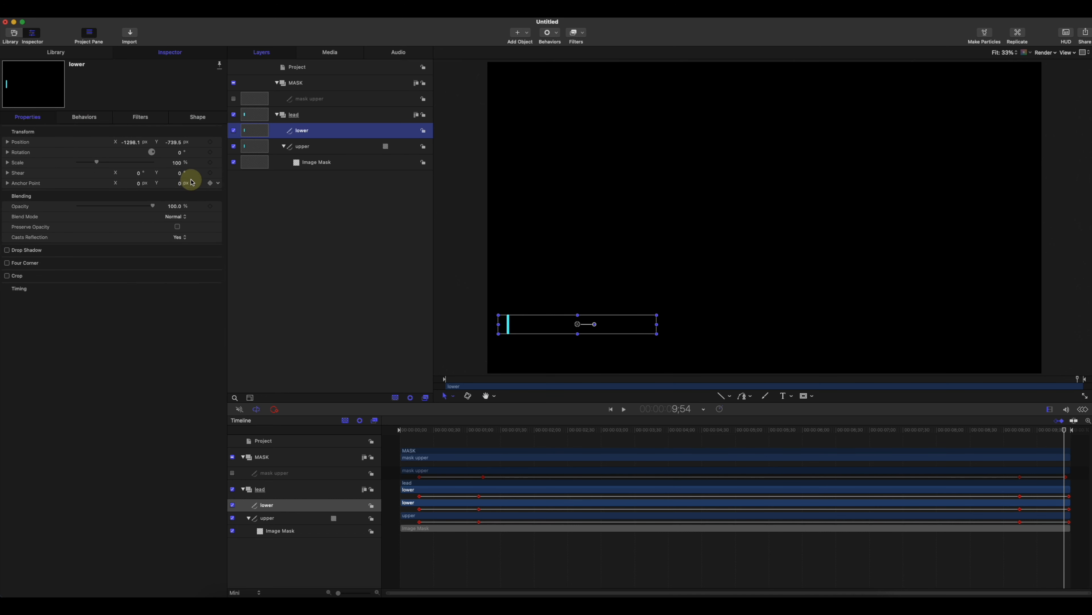
left_click_drag(173, 142, 173, 142)
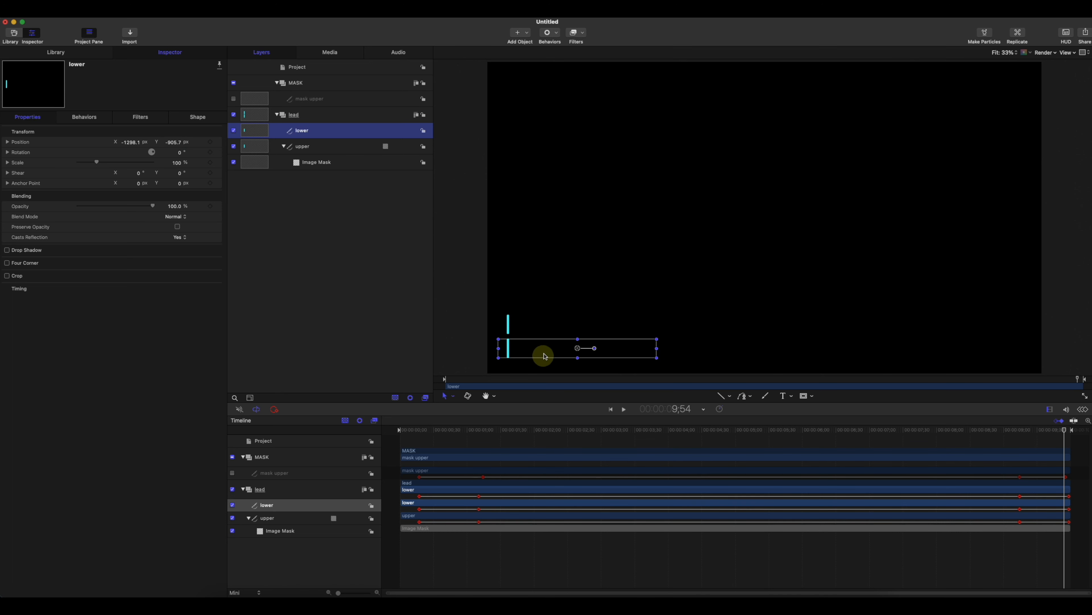
mouse_move(1049, 435)
left_mouse_down()
mouse_move(1008, 430)
mouse_move(1039, 442)
mouse_move(1073, 434)
mouse_move(814, 446)
mouse_move(427, 420)
mouse_move(458, 422)
left_mouse_up()
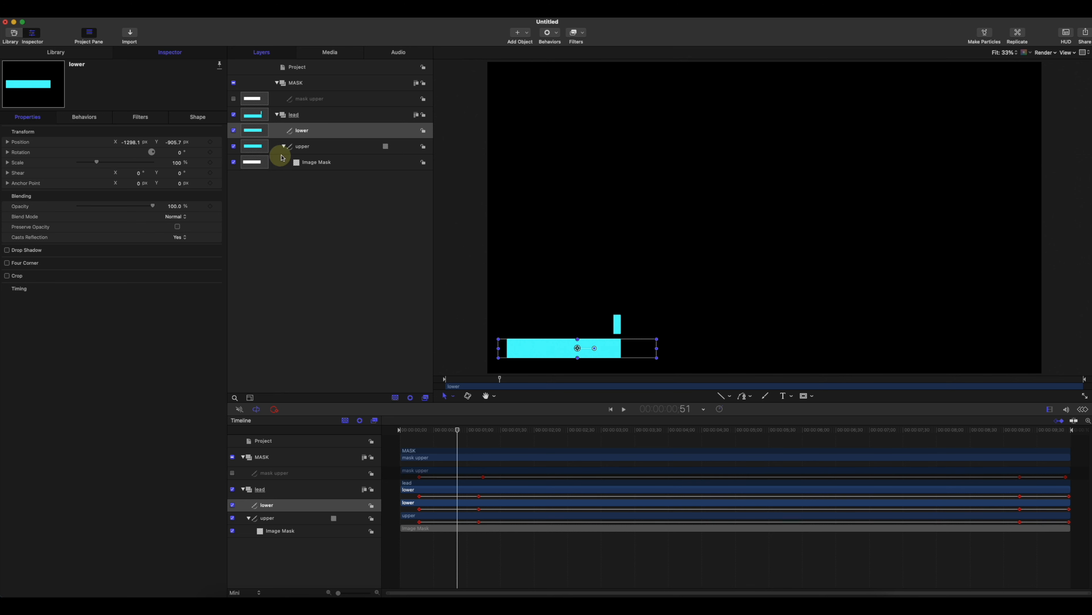
Step: Try resetting the lower line's Last Point Offset and scrub back through the wipe-on
left_click(301, 131)
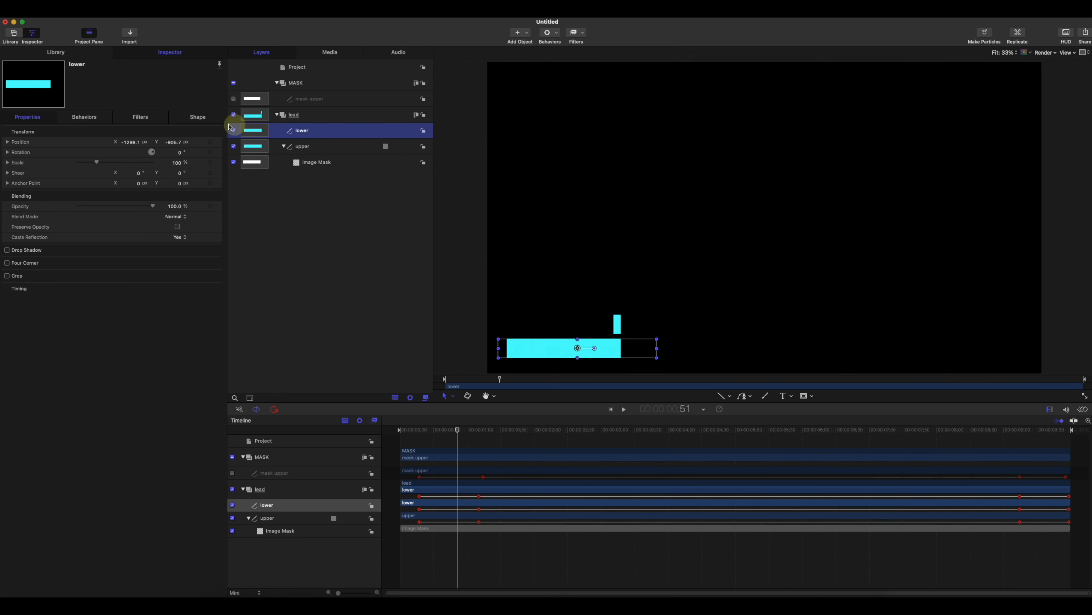
left_click(200, 117)
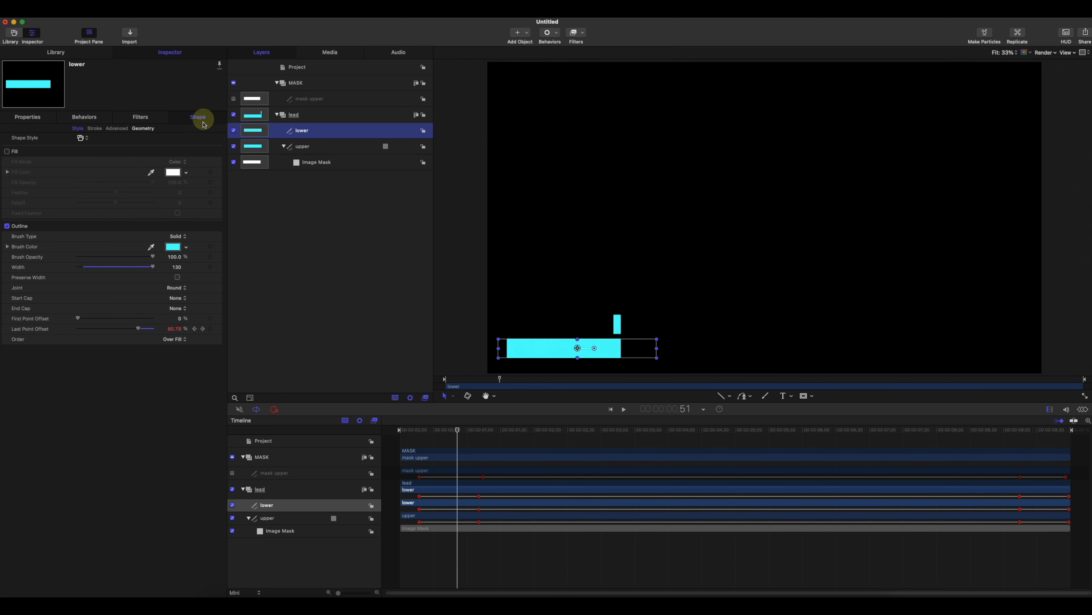
left_click(219, 330)
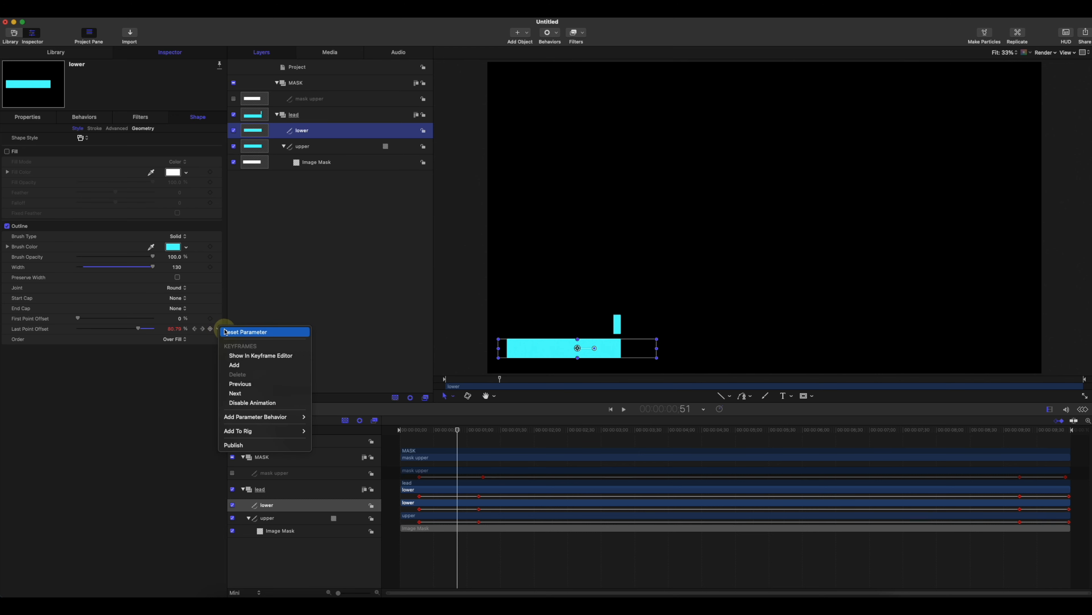
left_click(250, 331)
mouse_move(457, 428)
left_mouse_down()
mouse_move(414, 428)
mouse_move(456, 428)
mouse_move(422, 429)
mouse_move(447, 432)
left_mouse_up()
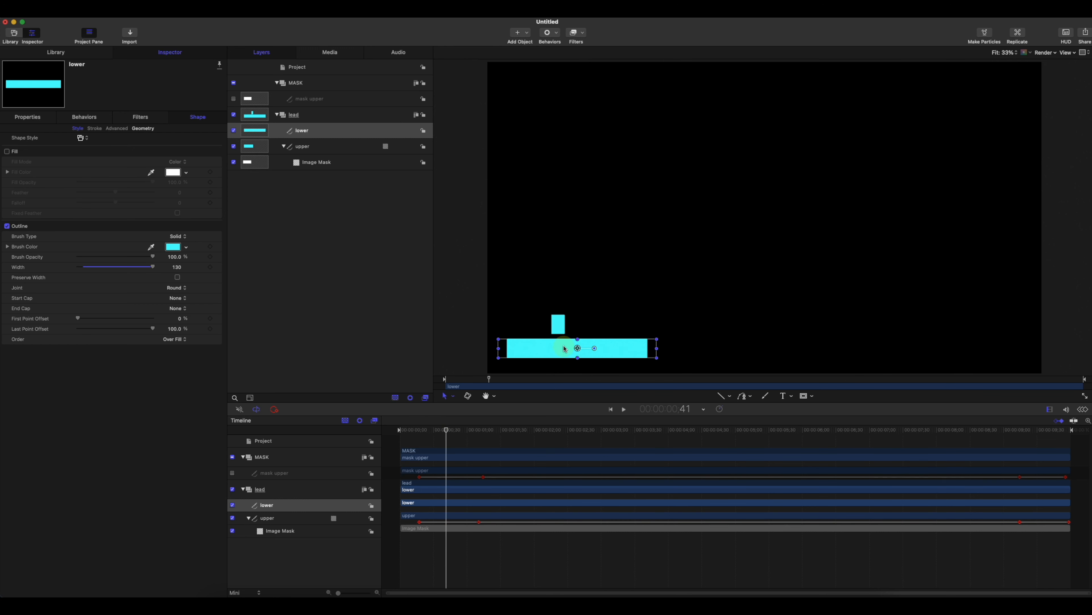
Step: Undo the Last Point Offset reset and set the lower line's Y position to -894.7 px
left_click(29, 117)
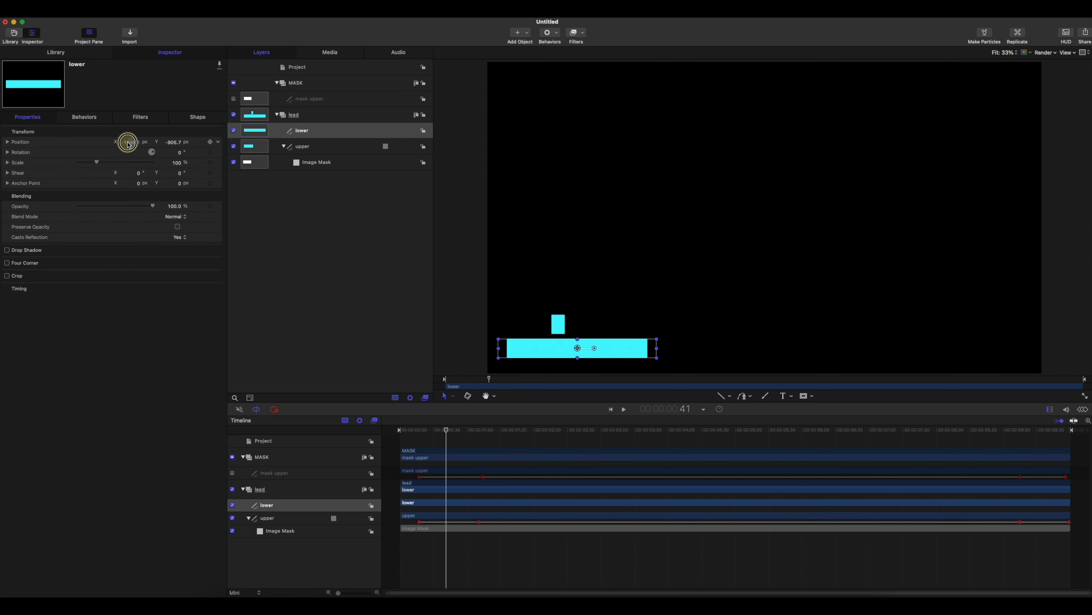
left_click(130, 143)
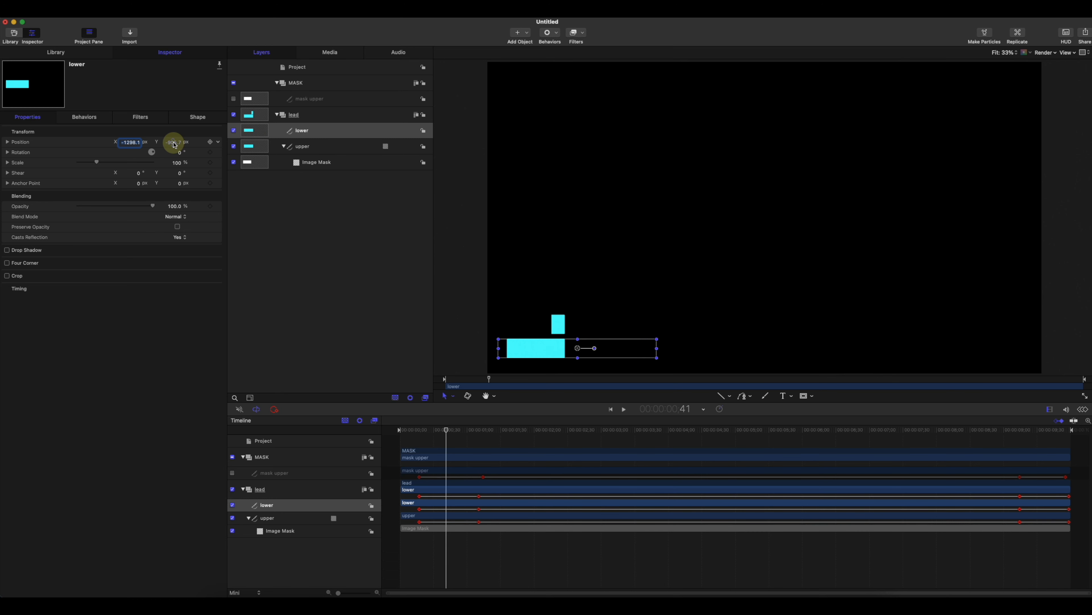
left_click_drag(174, 145, 173, 142)
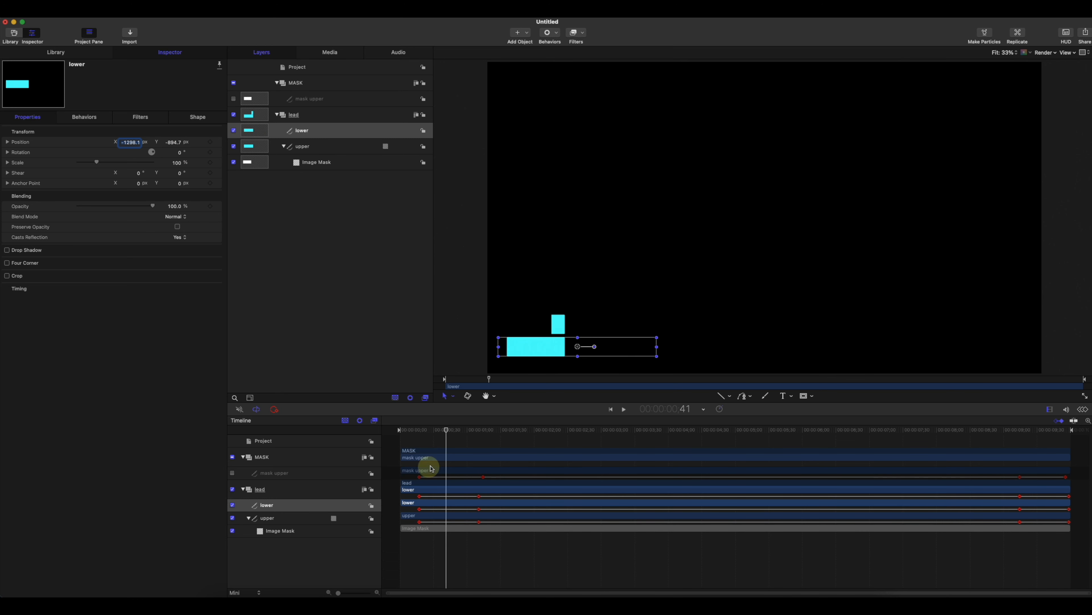
Step: Reset the lower line's Last Point Offset to remove its keyframes
left_click_drag(451, 433, 481, 425)
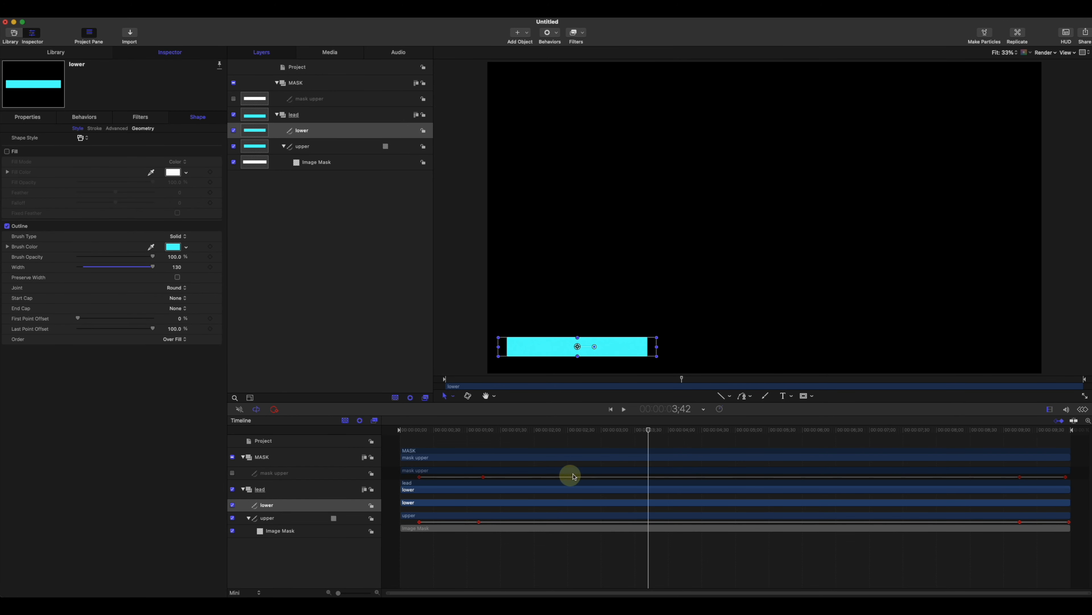
mouse_move(497, 429)
left_mouse_down()
mouse_move(446, 431)
mouse_move(480, 435)
left_mouse_up()
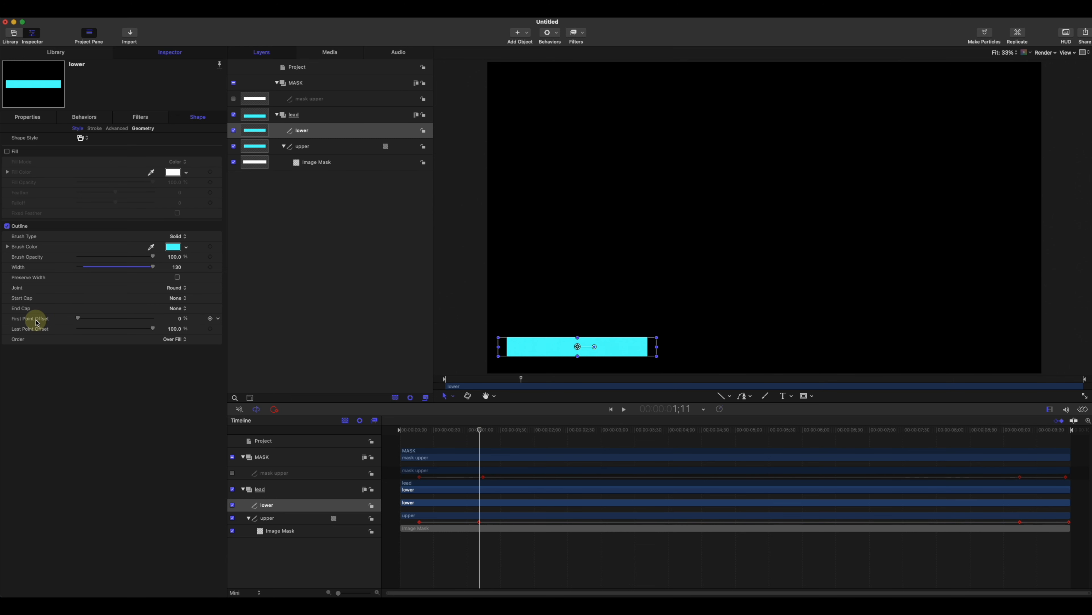
left_click(217, 328)
Step: Keyframe the lower line's First Point Offset at 100% at 1;11, where upper's wipe-on ends, and 0% at 2;10
left_click(485, 432)
left_click_drag(485, 432, 481, 433)
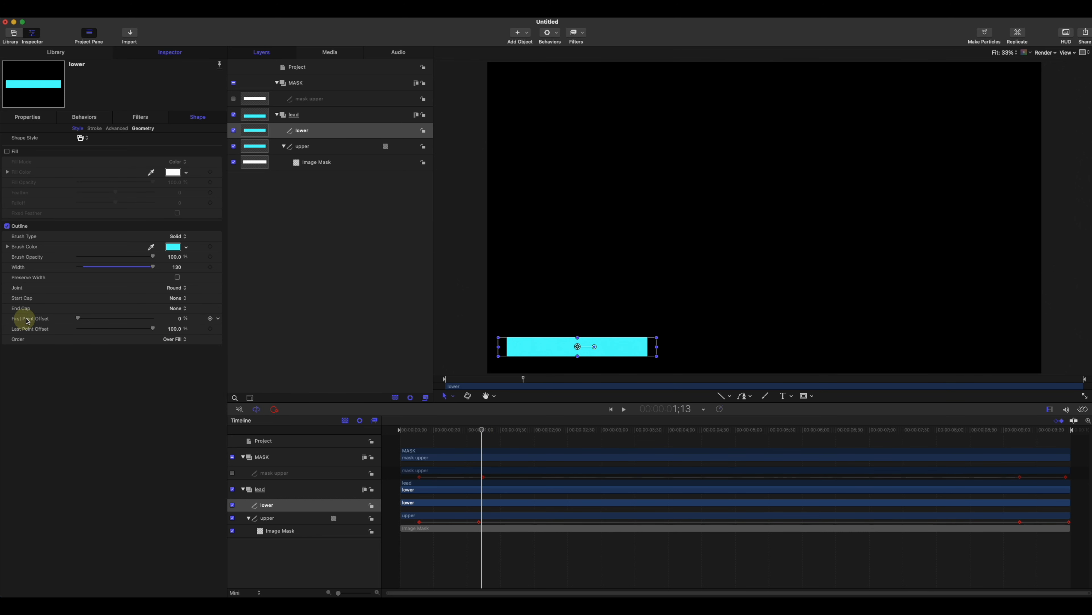
left_click(482, 432)
left_click_drag(482, 432, 481, 433)
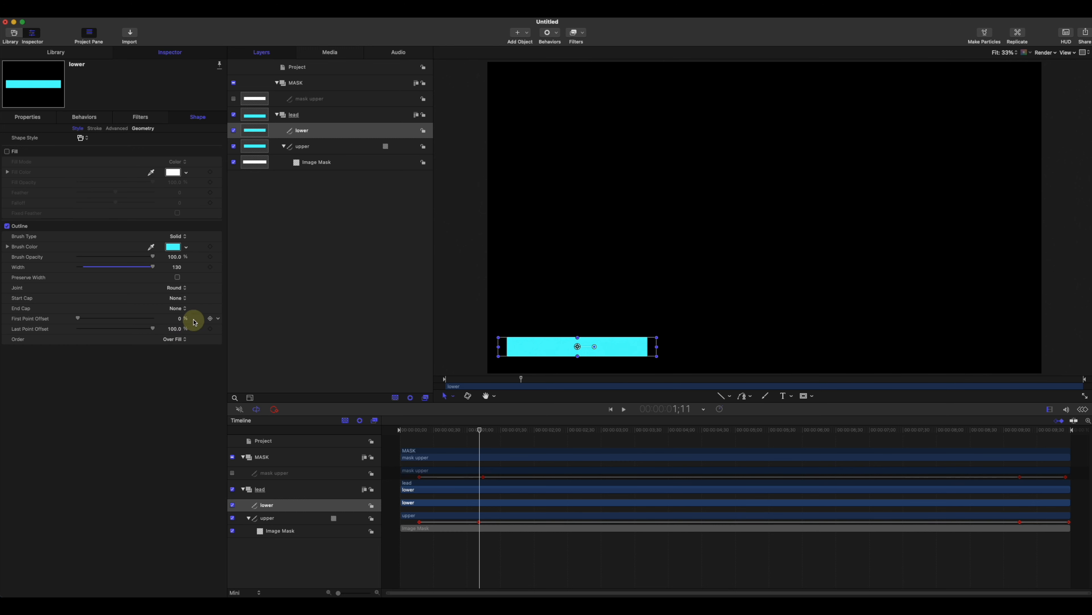
left_click_drag(98, 319, 155, 317)
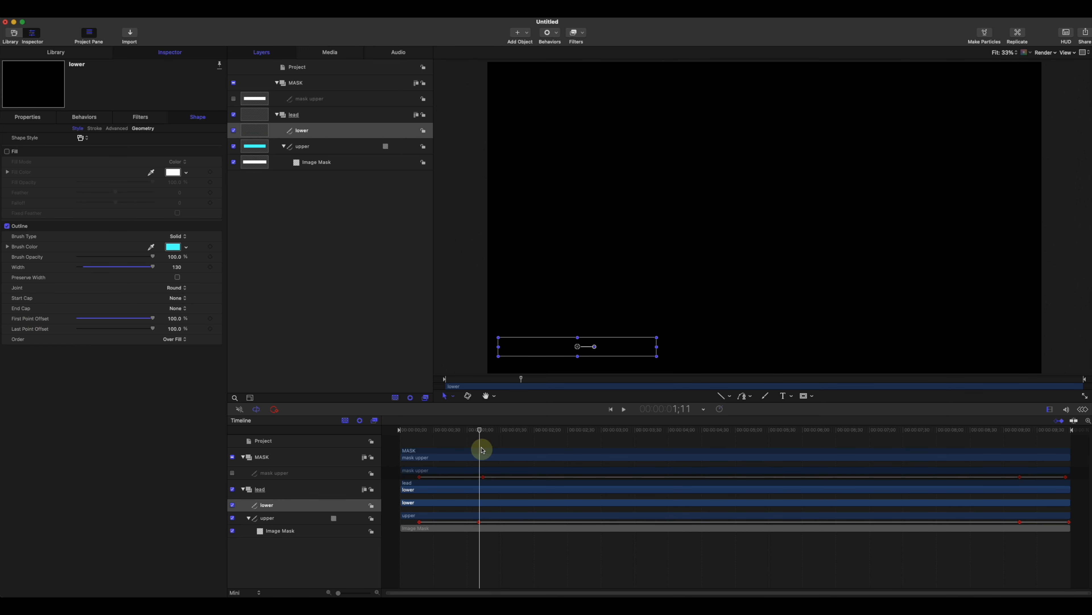
left_click(211, 318)
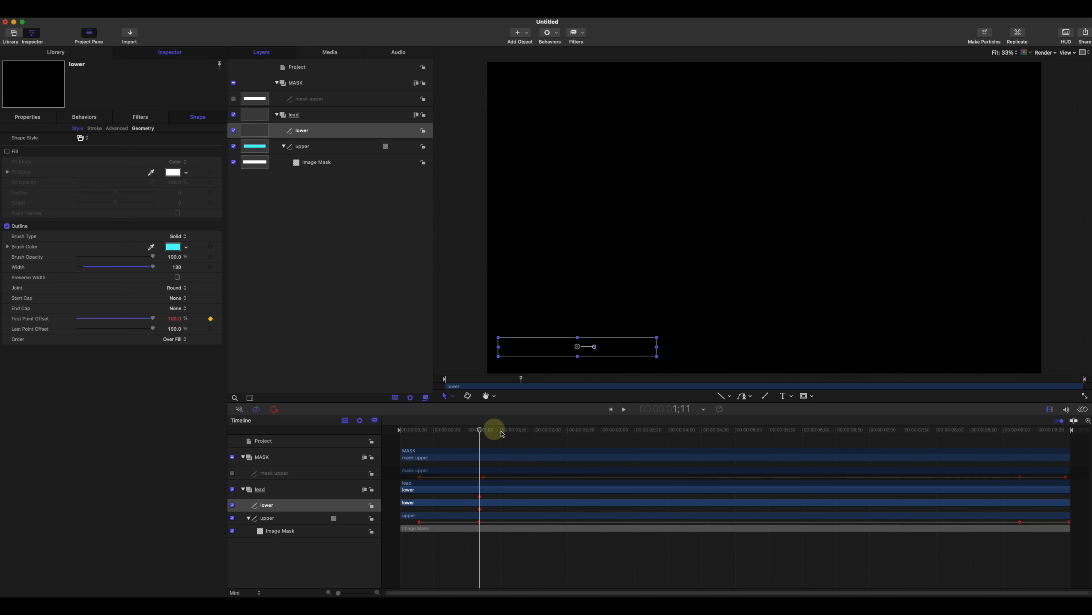
left_click_drag(499, 430, 545, 432)
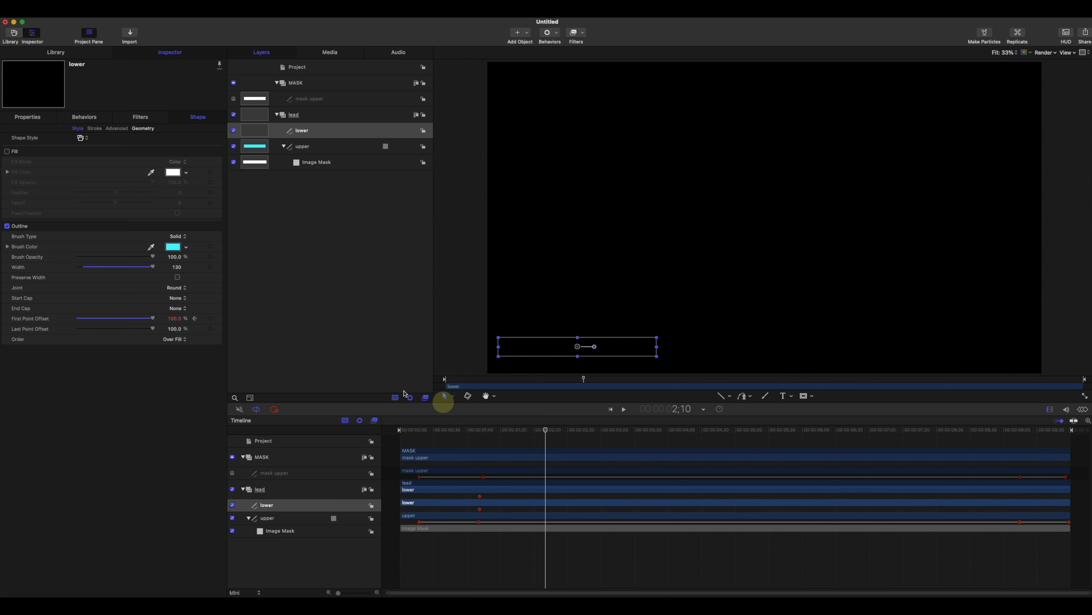
left_click_drag(154, 319, 30, 326)
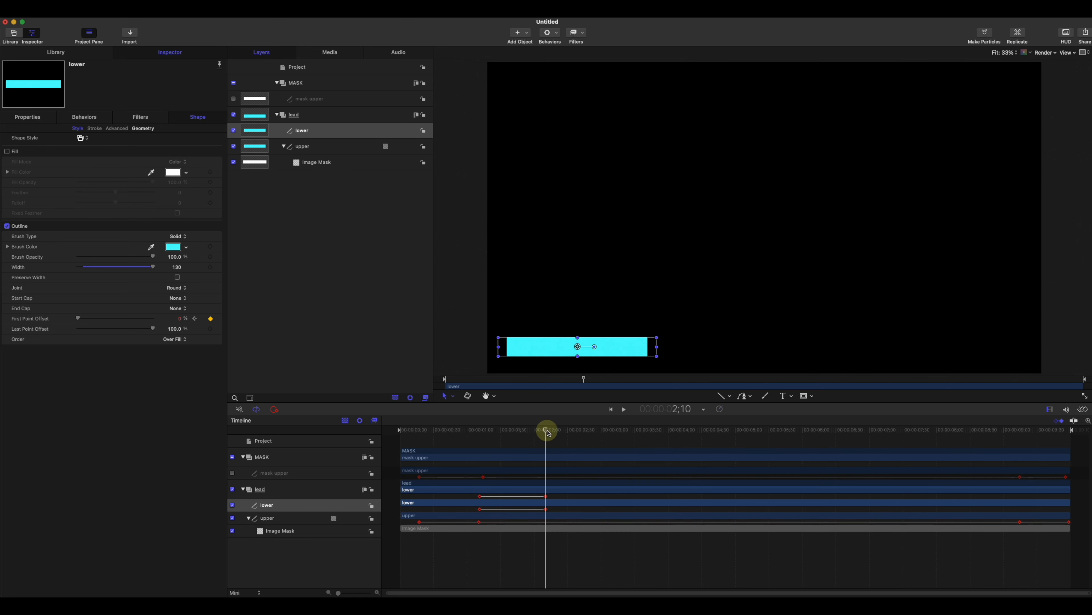
left_click_drag(548, 431, 660, 431)
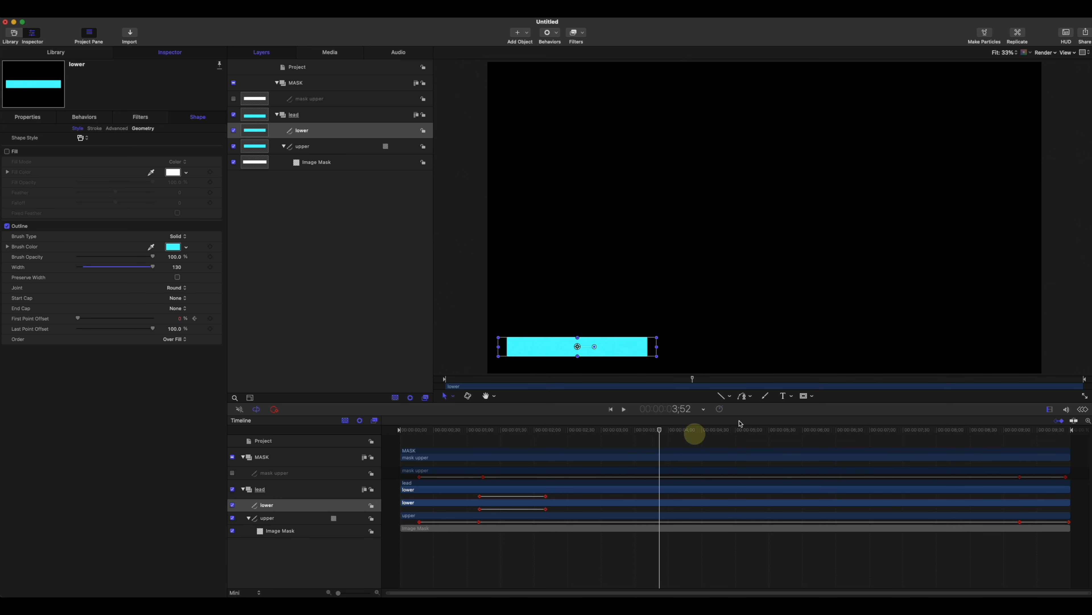
Step: Set the two First Point Offset keyframes to Bezier interpolation and shape their handles into a smooth S-curve
left_click(1083, 409)
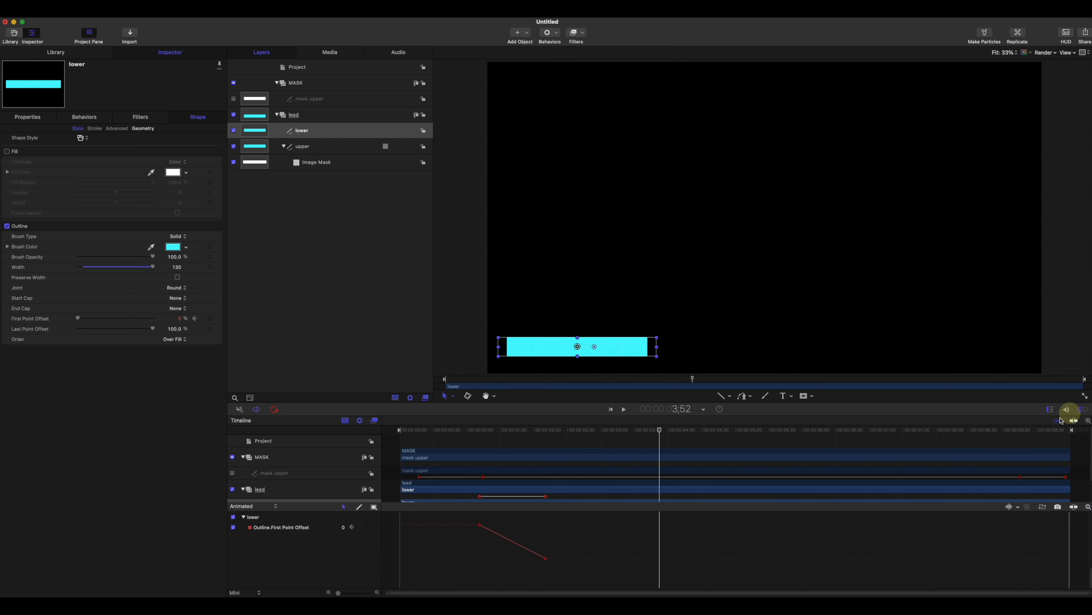
left_click_drag(554, 526, 454, 592)
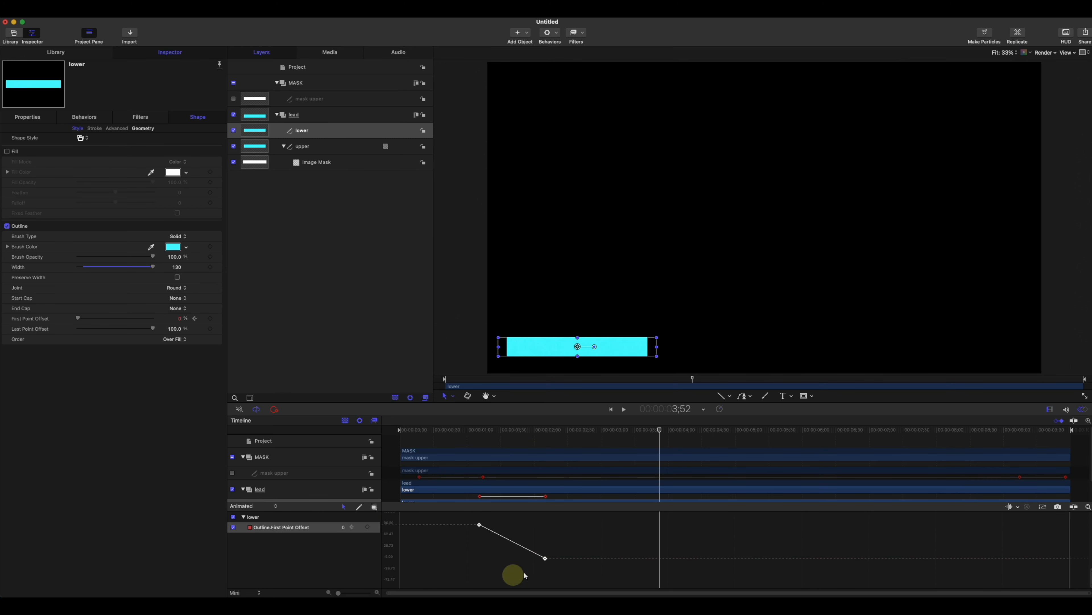
right_click(545, 559)
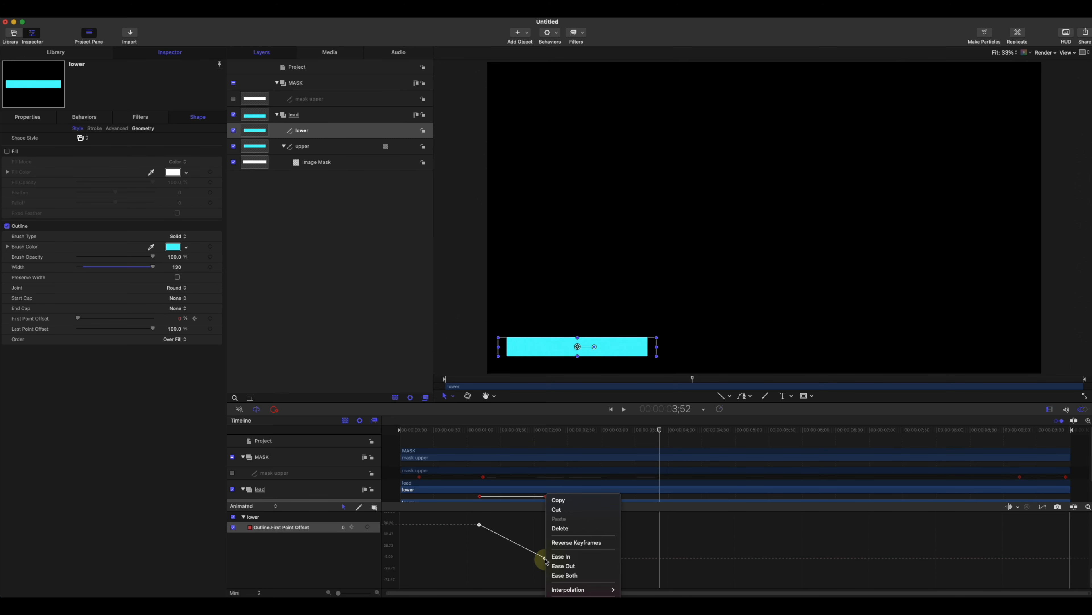
mouse_move(578, 588)
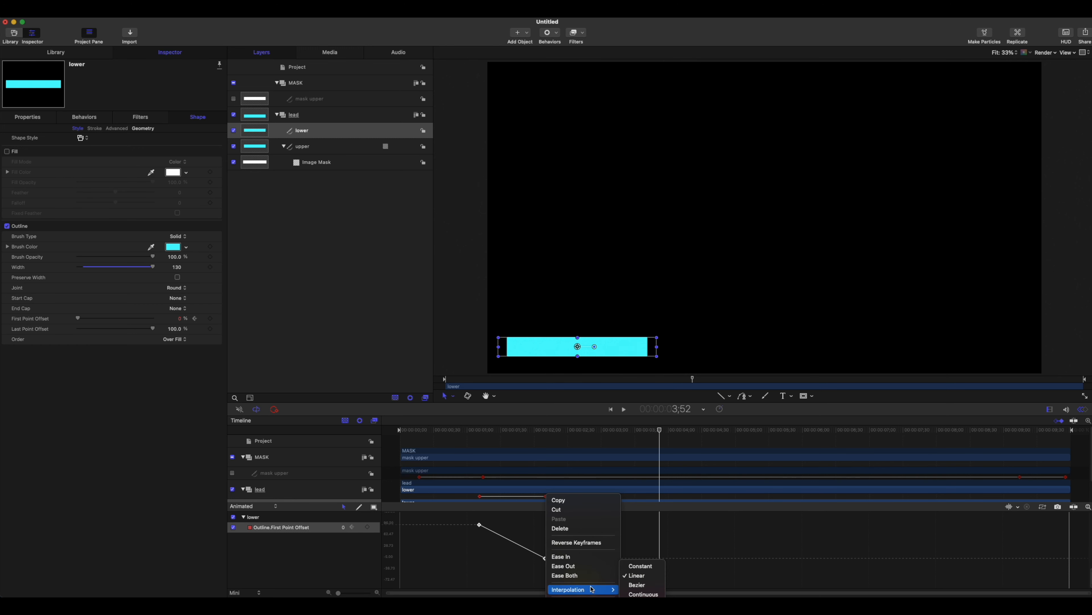
left_click(637, 584)
left_click_drag(524, 558, 524, 523)
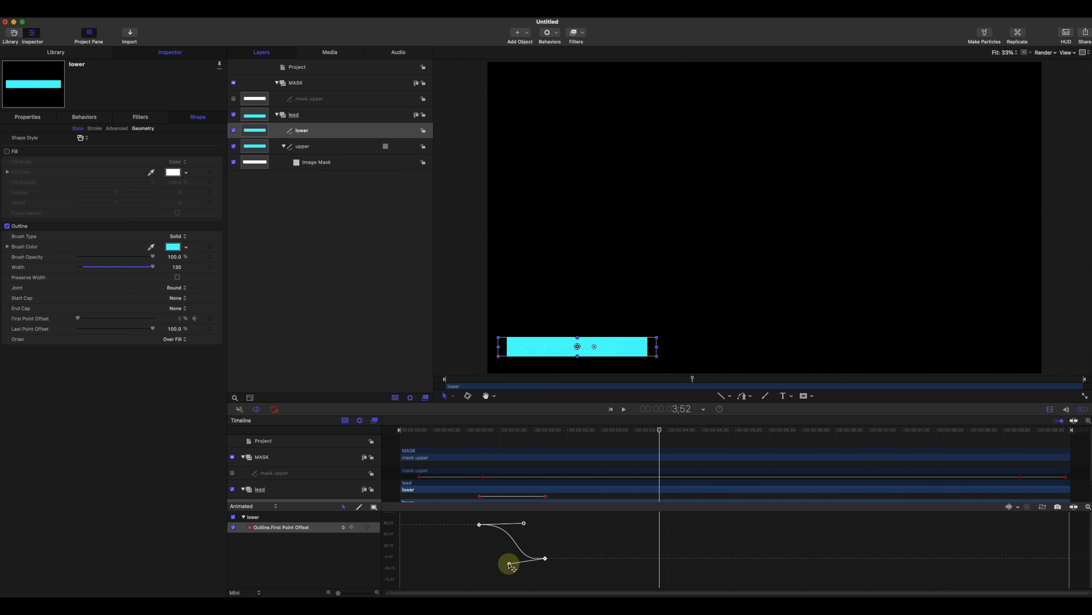
left_click_drag(509, 565, 531, 525)
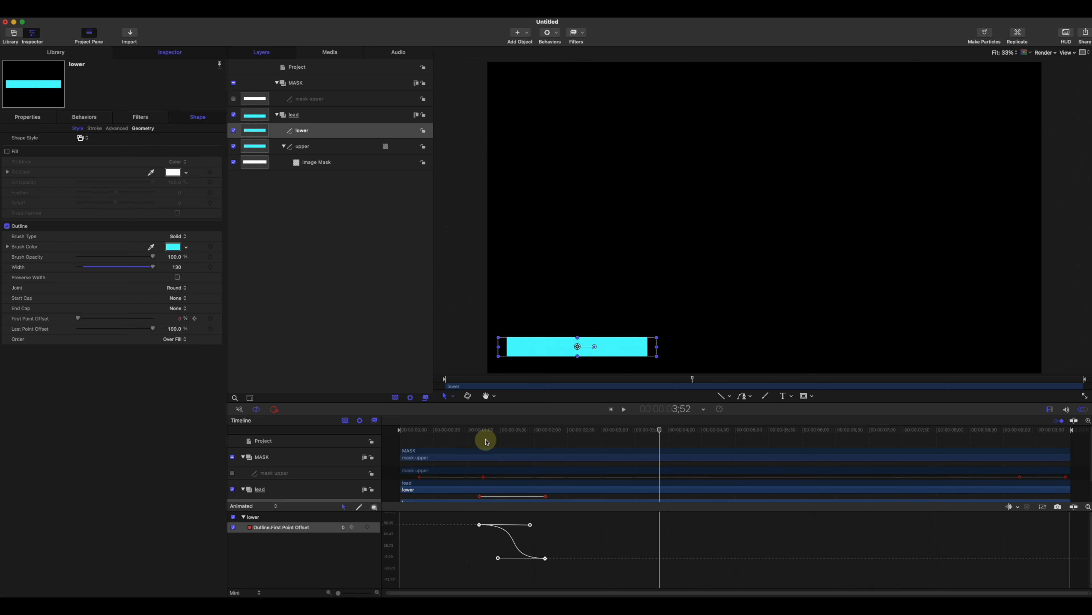
Step: Play back the lower line's wipe-on from about 1;11 and close the Keyframe Editor
mouse_move(492, 432)
left_mouse_down()
mouse_move(476, 431)
mouse_move(503, 432)
mouse_move(482, 436)
left_mouse_up()
key("space")
key("space")
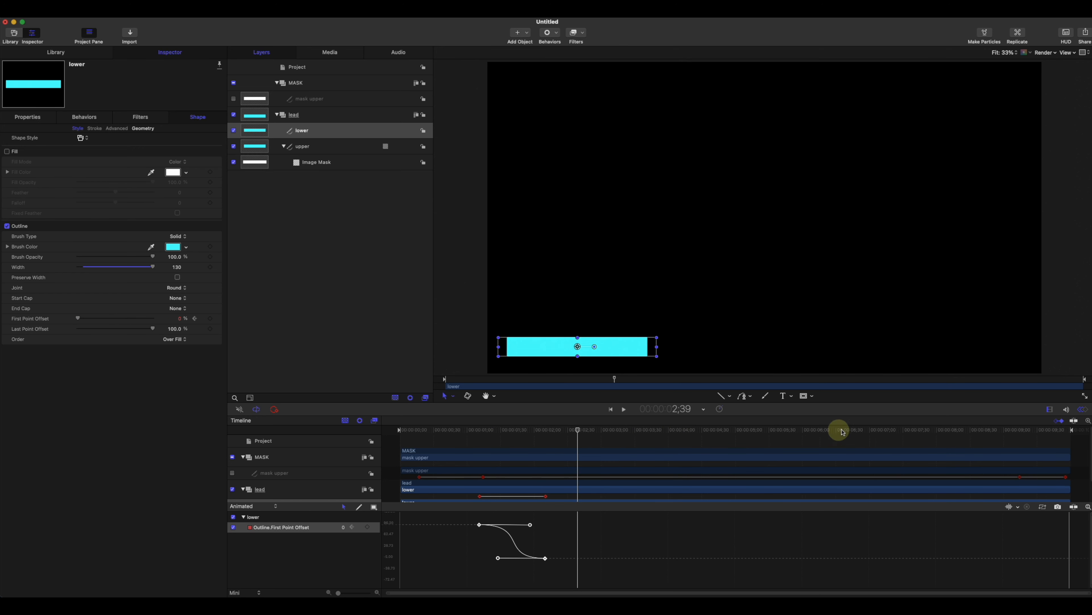
left_click(1083, 409)
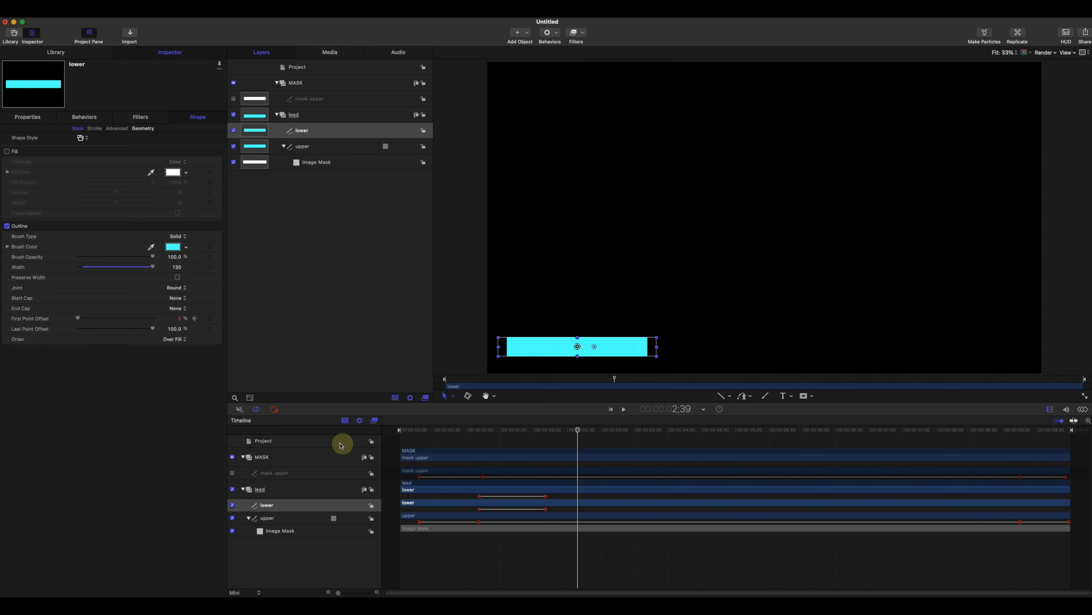
Step: Keyframe the lower line's First Point Offset at 0% at 8;33 and 100% at 9;14 for the wipe-off
left_click_drag(699, 431, 974, 450)
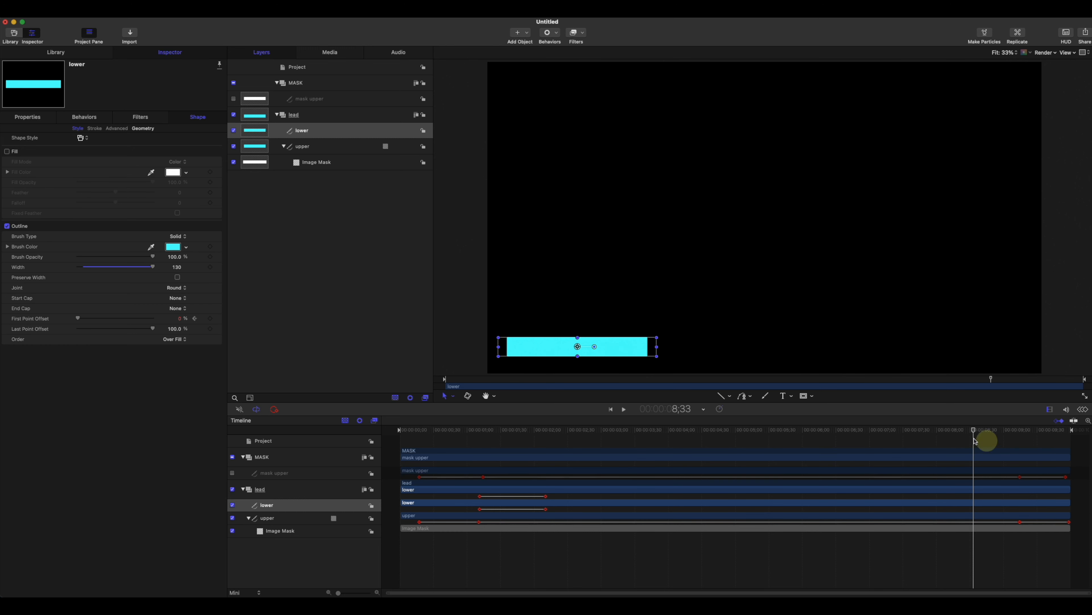
left_click(210, 318)
left_click_drag(975, 430, 1020, 431)
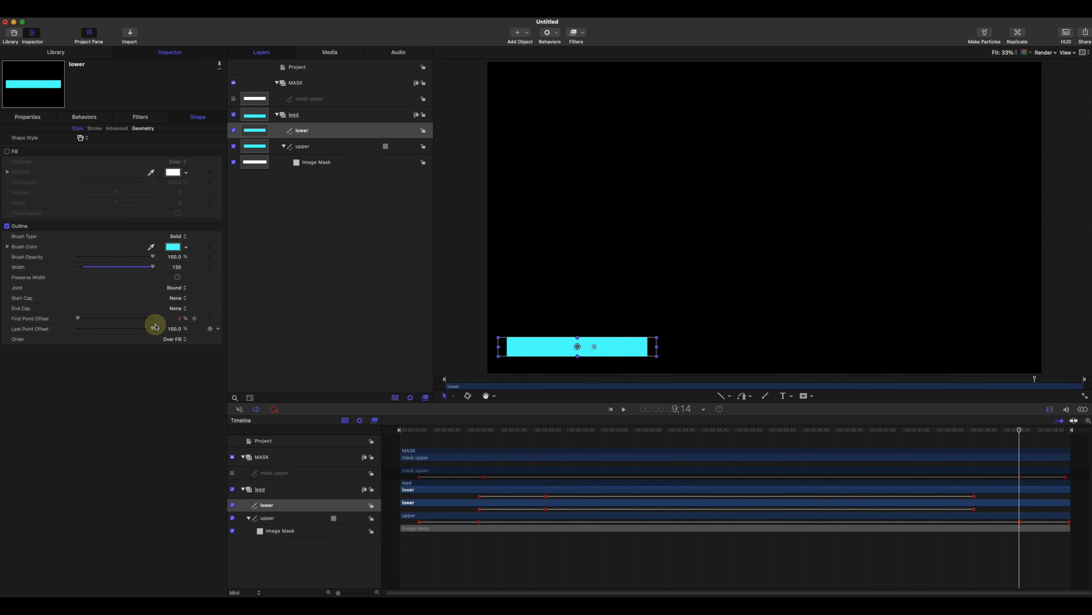
left_click_drag(77, 318, 153, 318)
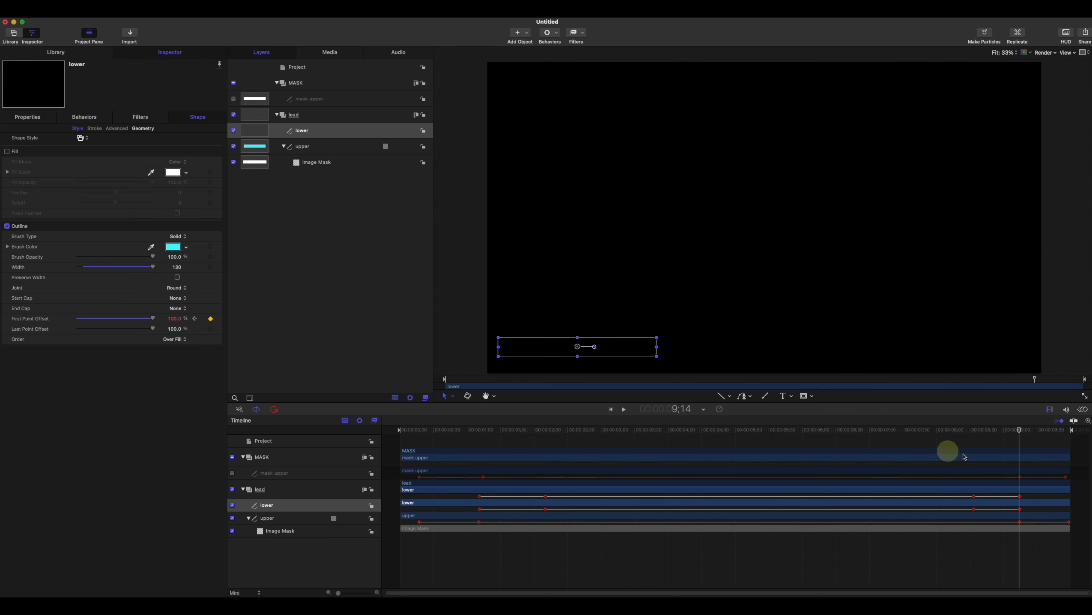
Step: Set the lower line's two wipe-off First Point Offset keyframes to Bezier, shape a smooth S-curve, and close the Keyframe Editor
left_click(1086, 411)
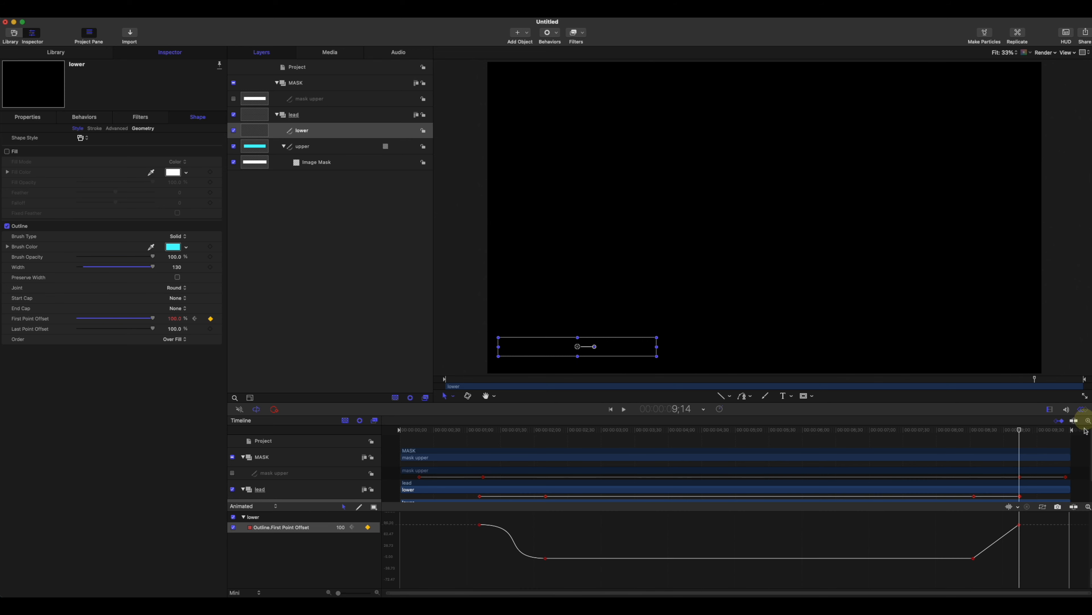
left_click_drag(1038, 519, 973, 571)
right_click(975, 556)
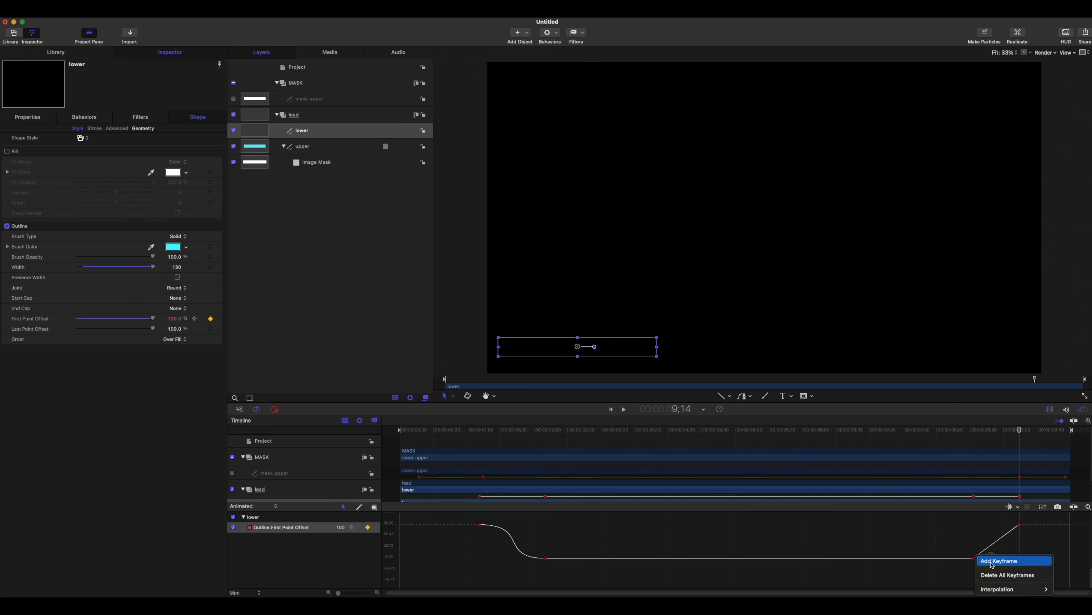
left_click(975, 558)
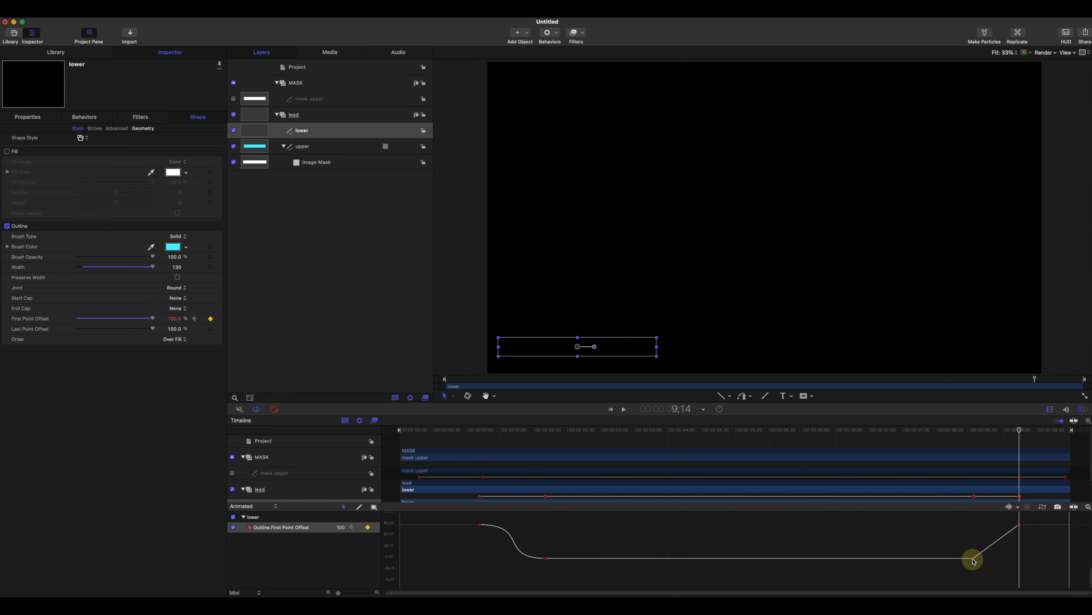
right_click(974, 558)
mouse_move(1001, 590)
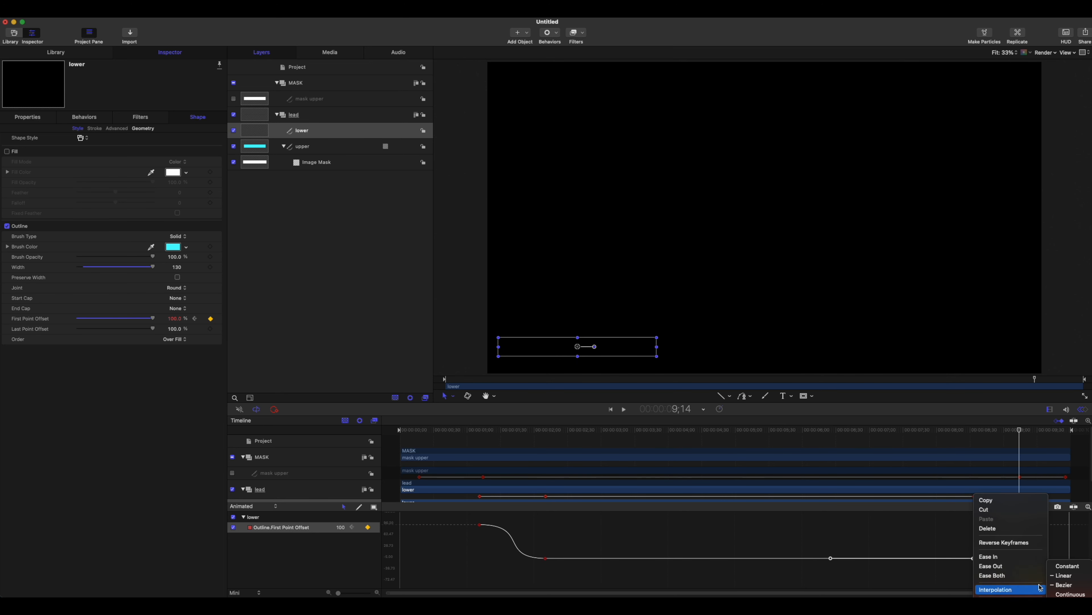
left_click(1064, 584)
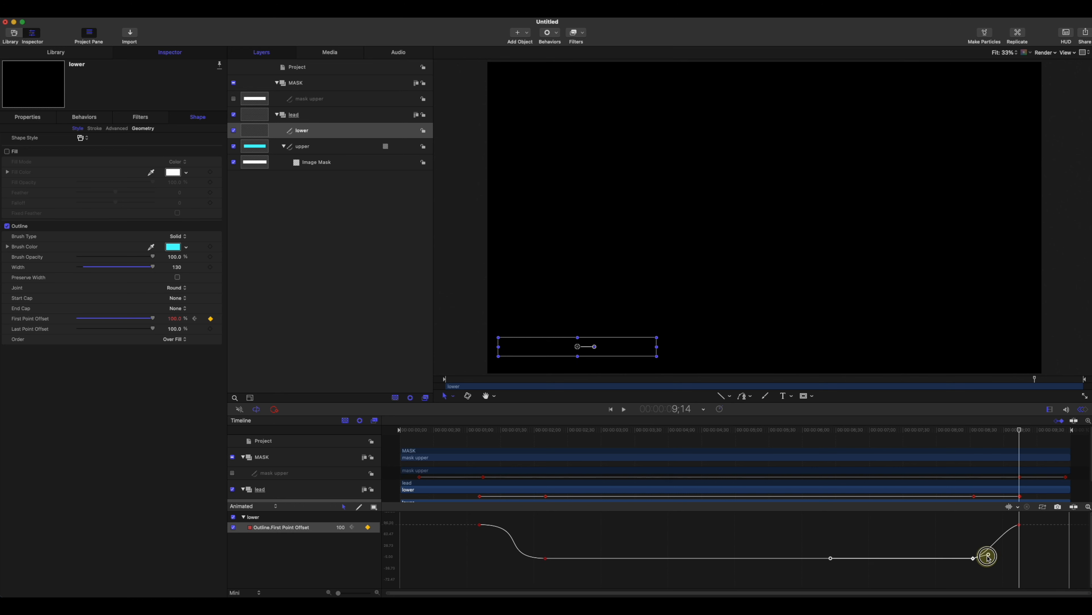
left_click_drag(988, 557, 979, 526)
left_click_drag(965, 435, 526, 435)
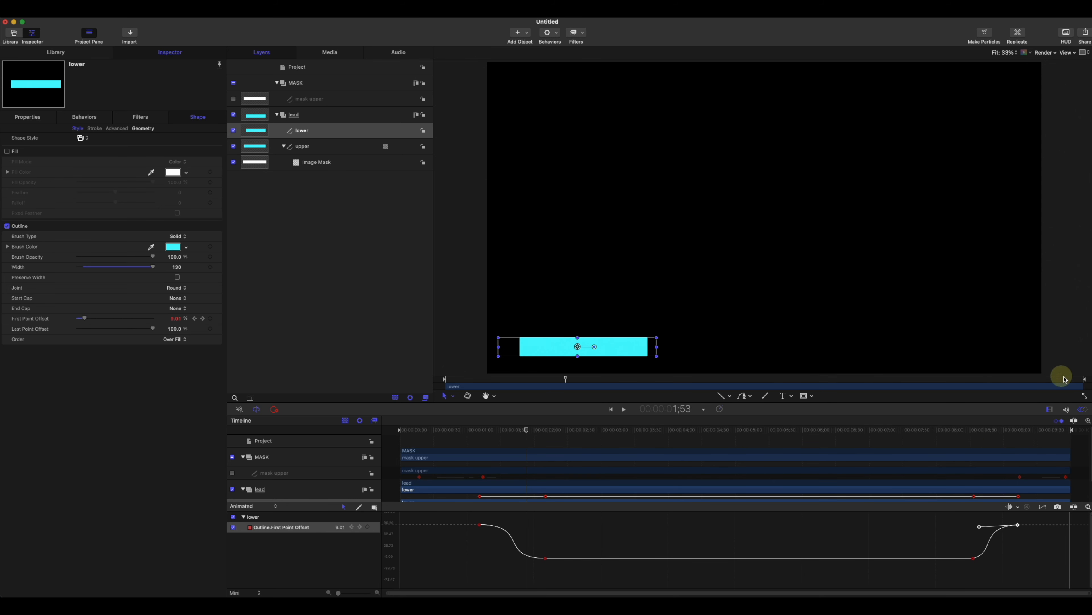
left_click(1082, 409)
Step: Set the lower line's First Point Offset to 100% at 9;14, where its wipe-off ends
left_click_drag(471, 436, 1038, 474)
left_click_drag(1032, 475, 1021, 475)
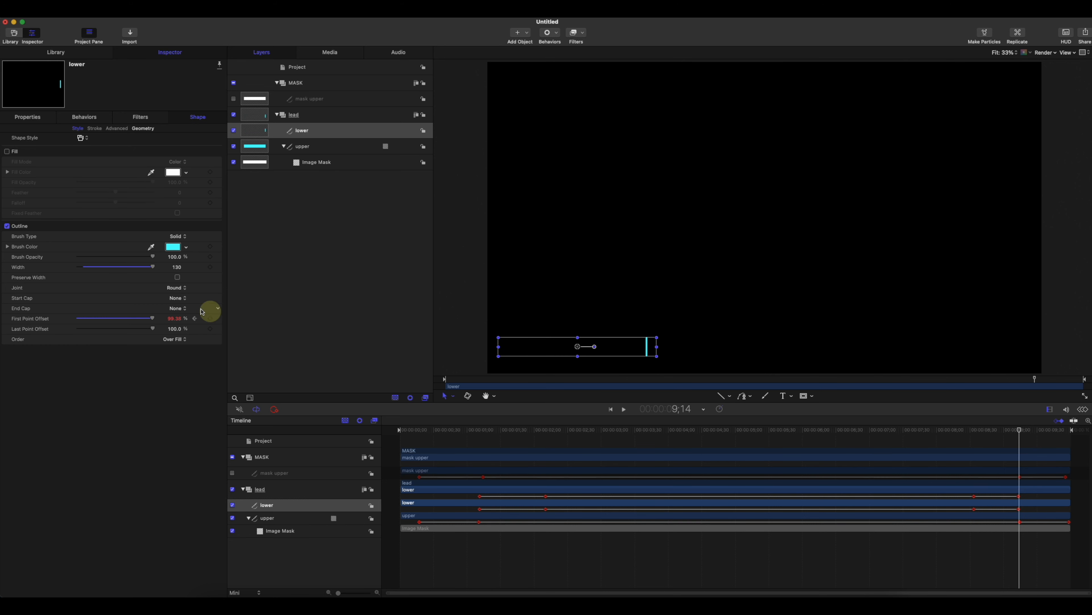
left_click(155, 321)
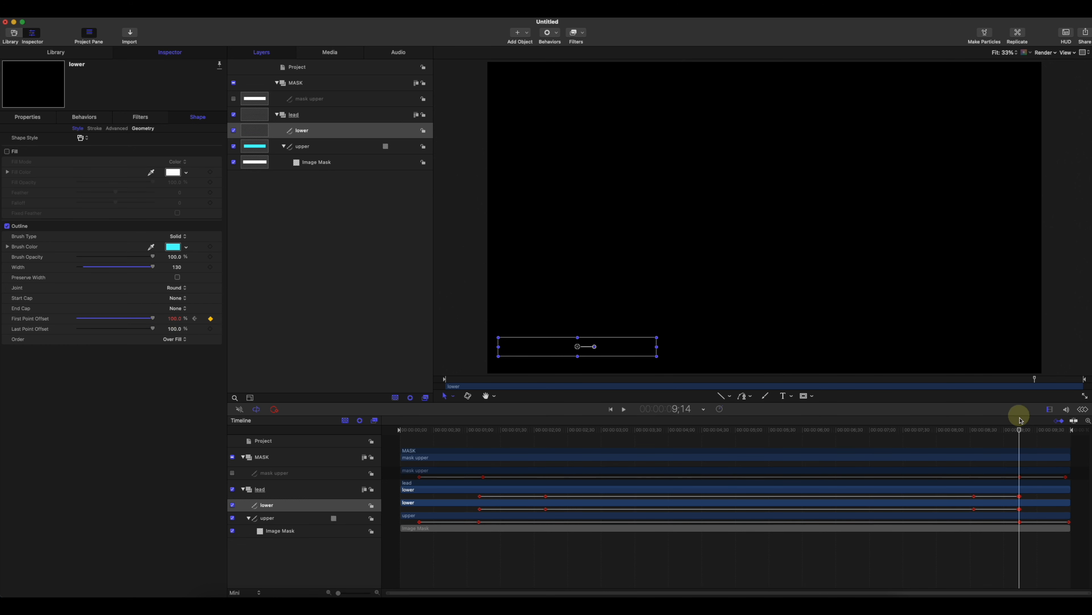
Step: Play back the lower line's wipe-off from its starting keyframe and deselect the line
left_click_drag(1022, 436, 975, 432)
key("space")
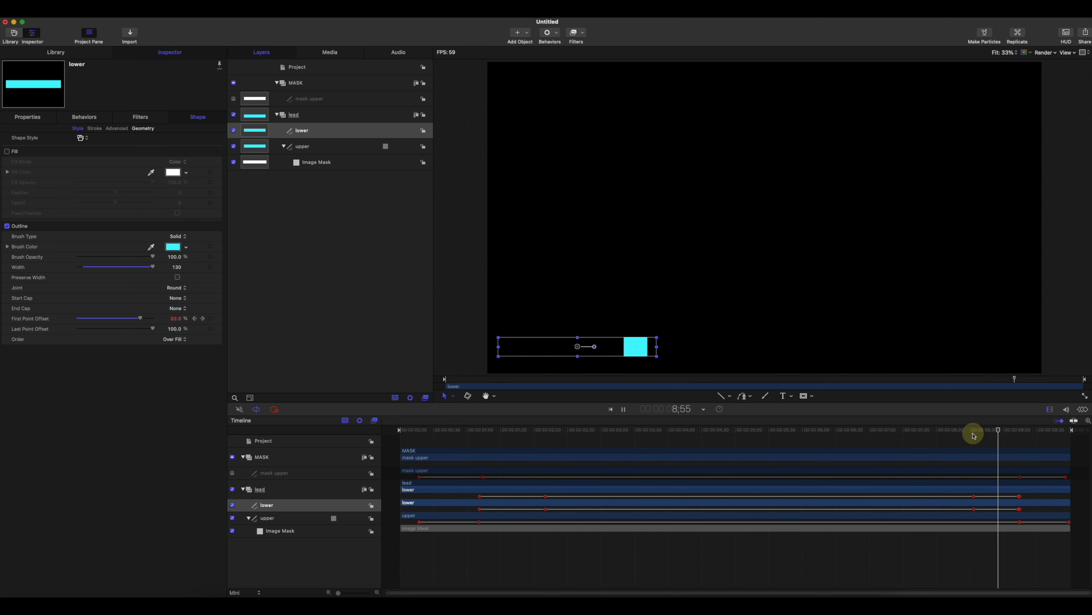
mouse_move(1013, 432)
left_mouse_down()
mouse_move(971, 433)
mouse_move(1002, 436)
left_mouse_up()
left_click(376, 226)
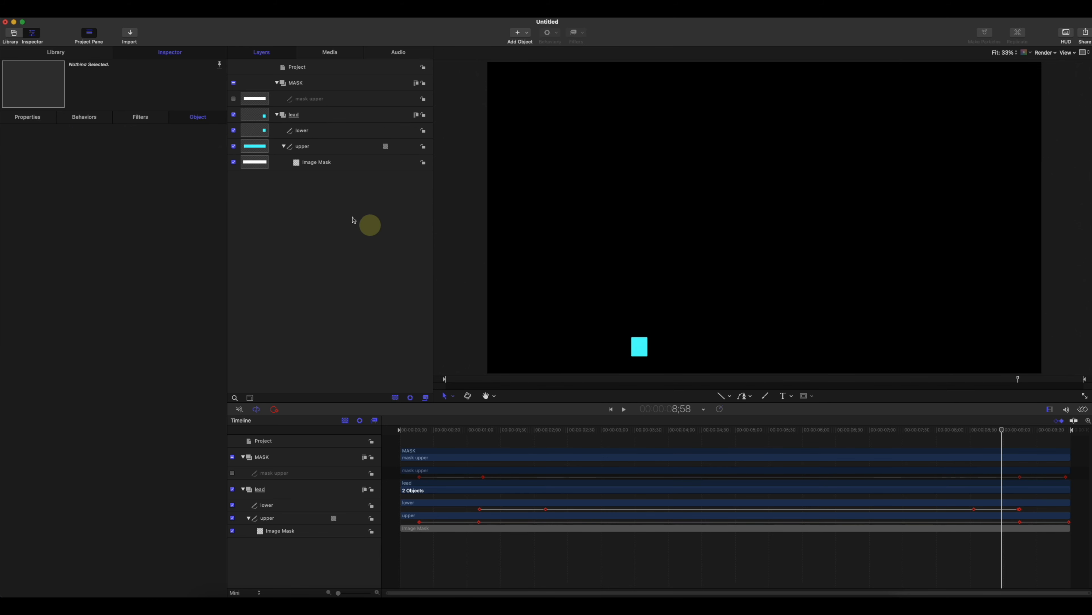
Step: Duplicate the lower line and move the copy into the MASK group above mask upper
left_click(300, 134)
right_click(300, 132)
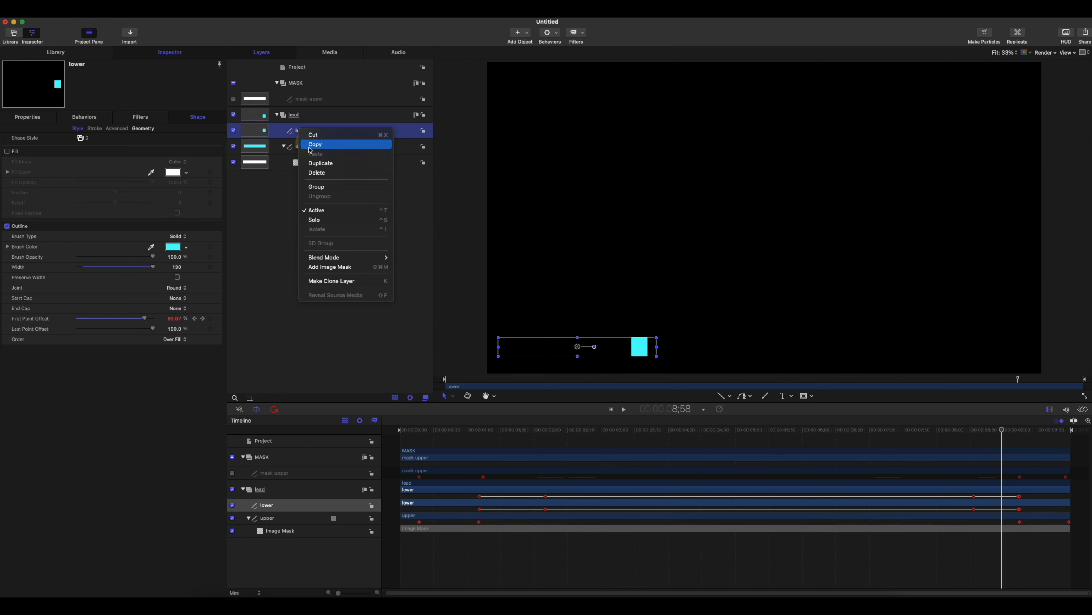
left_click(327, 164)
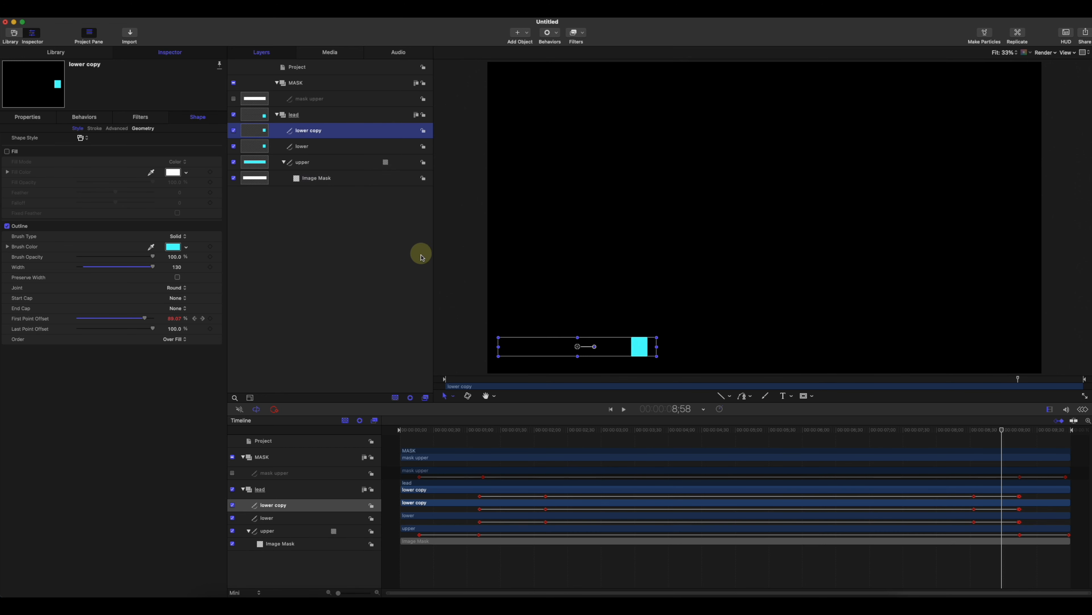
left_click_drag(306, 133, 288, 93)
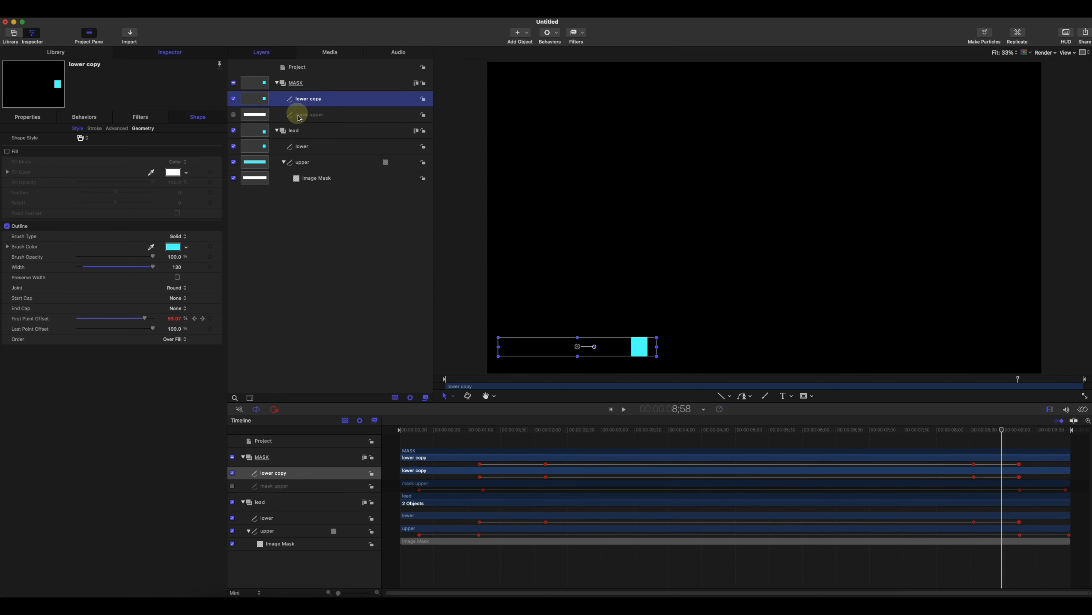
Step: Rename the duplicated line in the MASK group as MASK lower
double_click(314, 99)
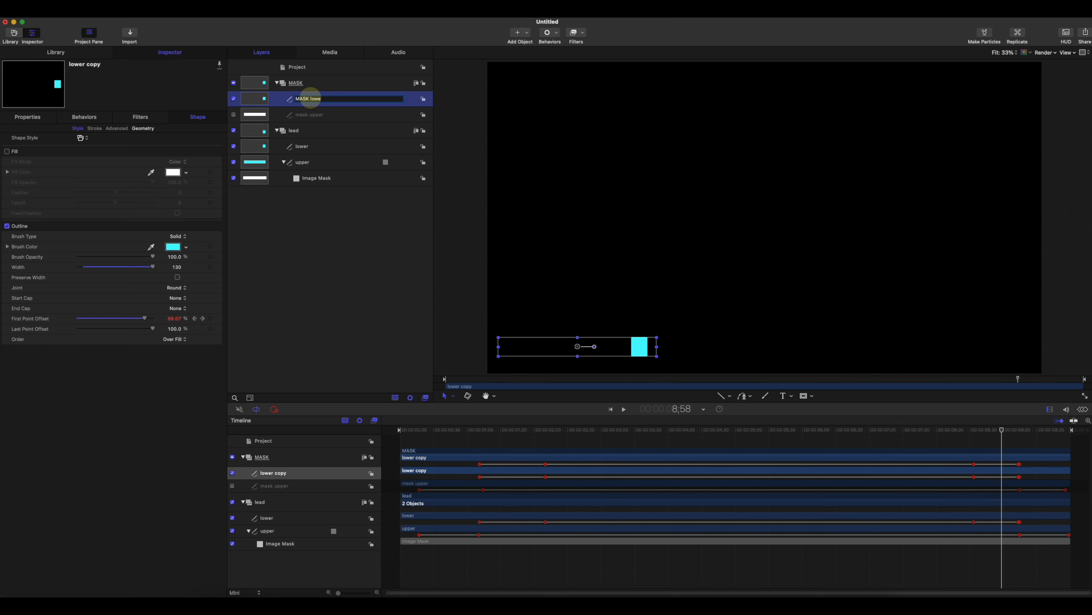
key("Return")
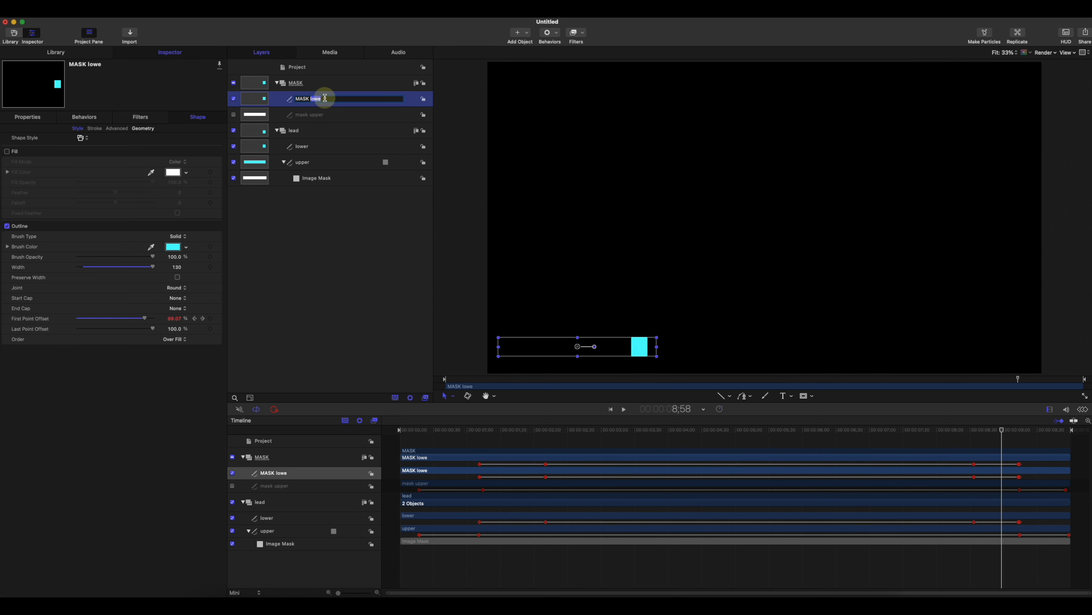
key("Return")
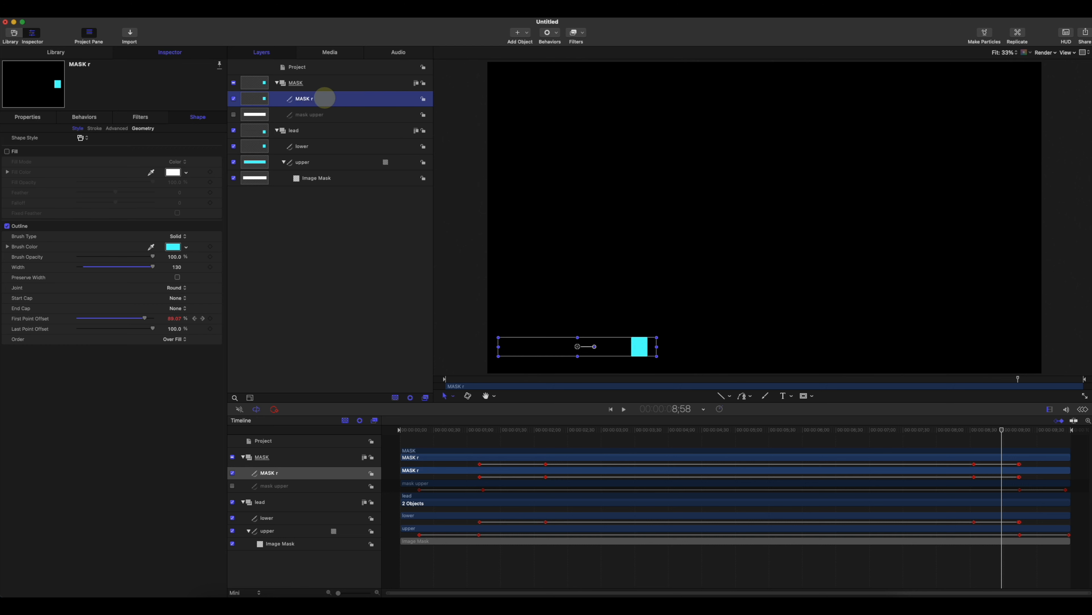
double_click(325, 99)
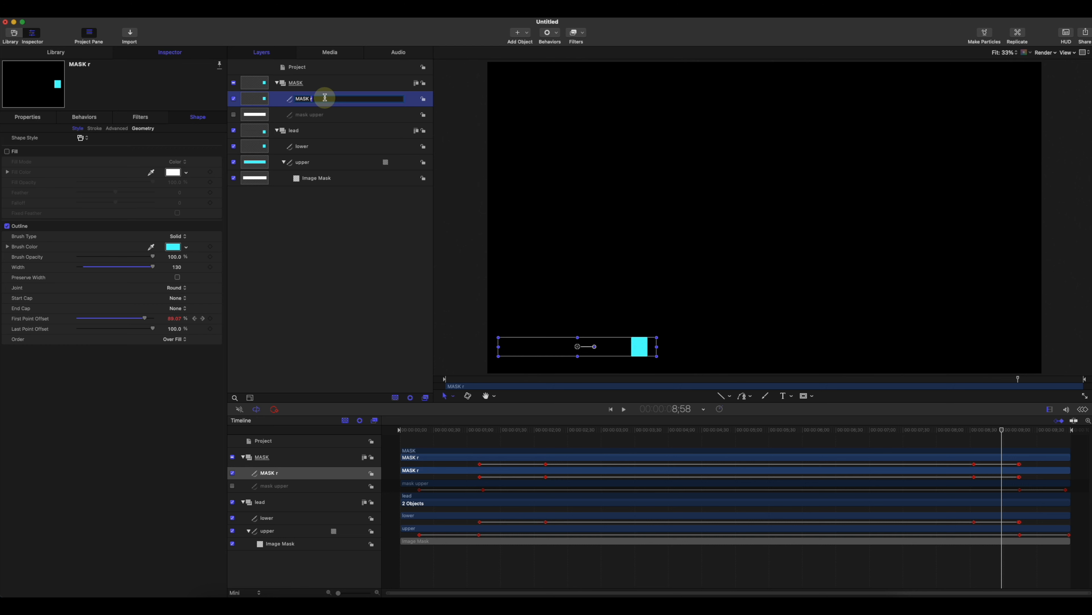
type("MASK lower")
key("Return")
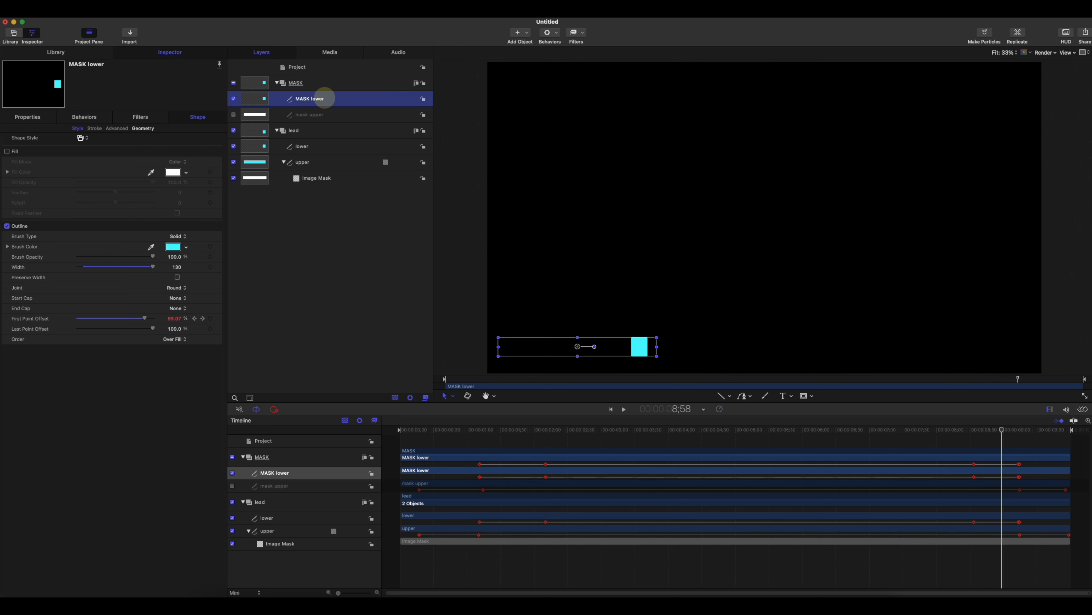
Step: Add an image mask to the lower line and assign MASK lower as its mask source
left_click(303, 147)
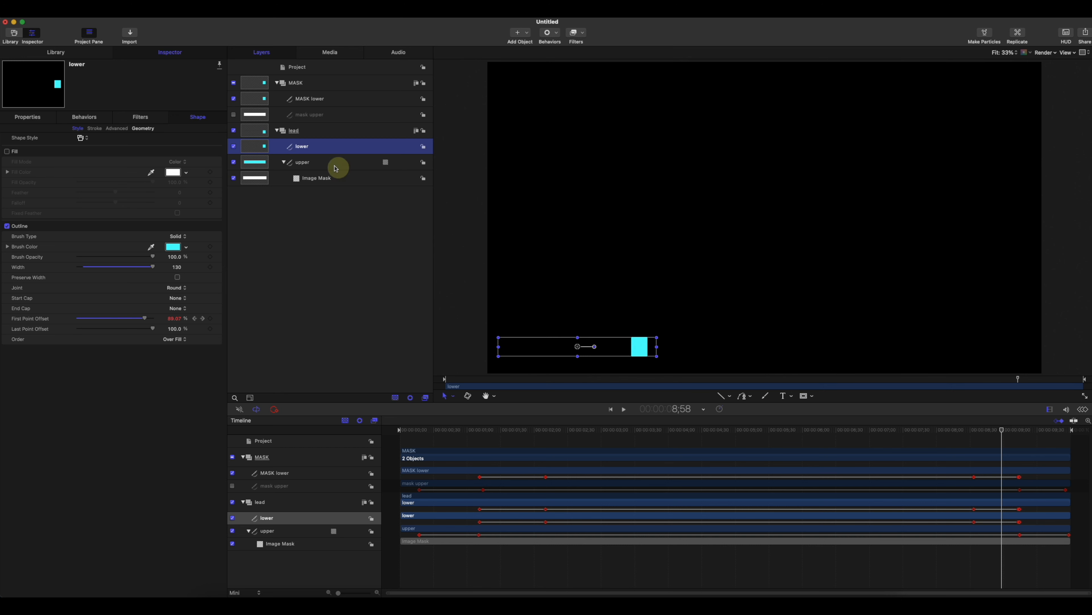
right_click(306, 150)
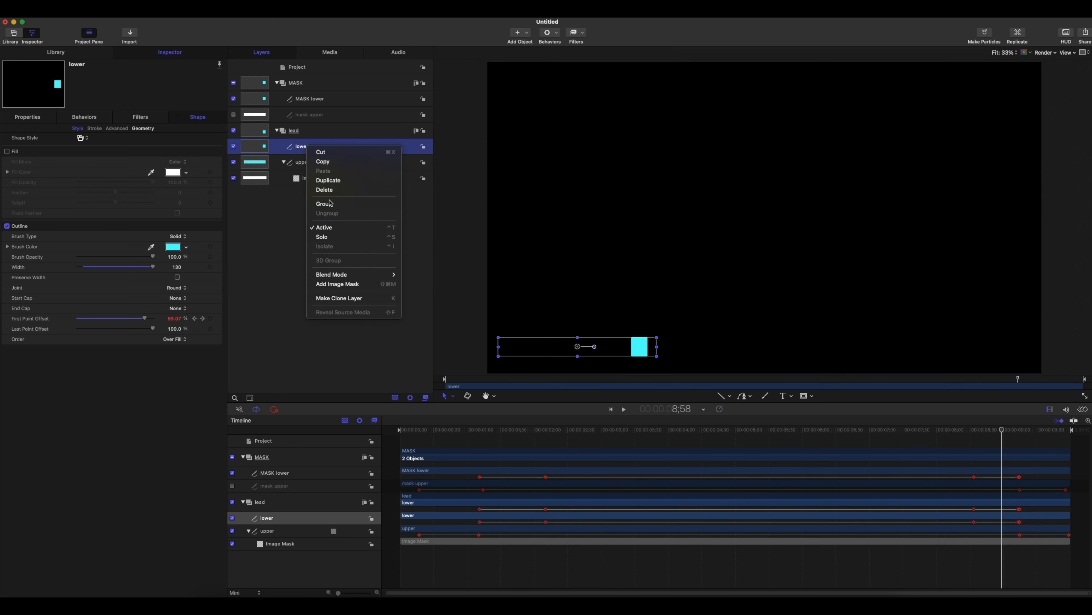
left_click(349, 285)
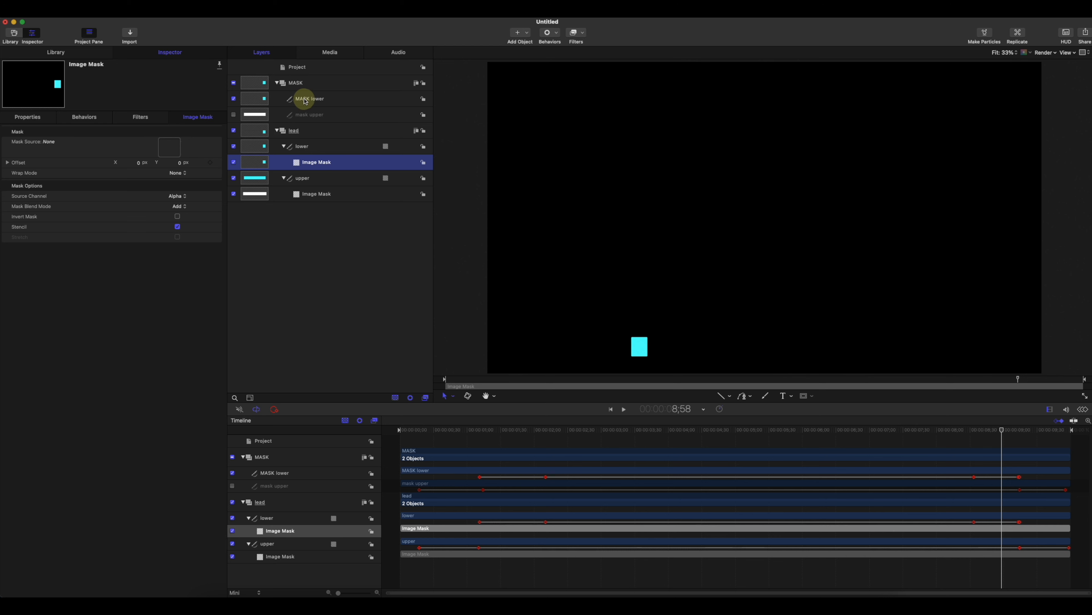
left_click_drag(308, 101, 171, 144)
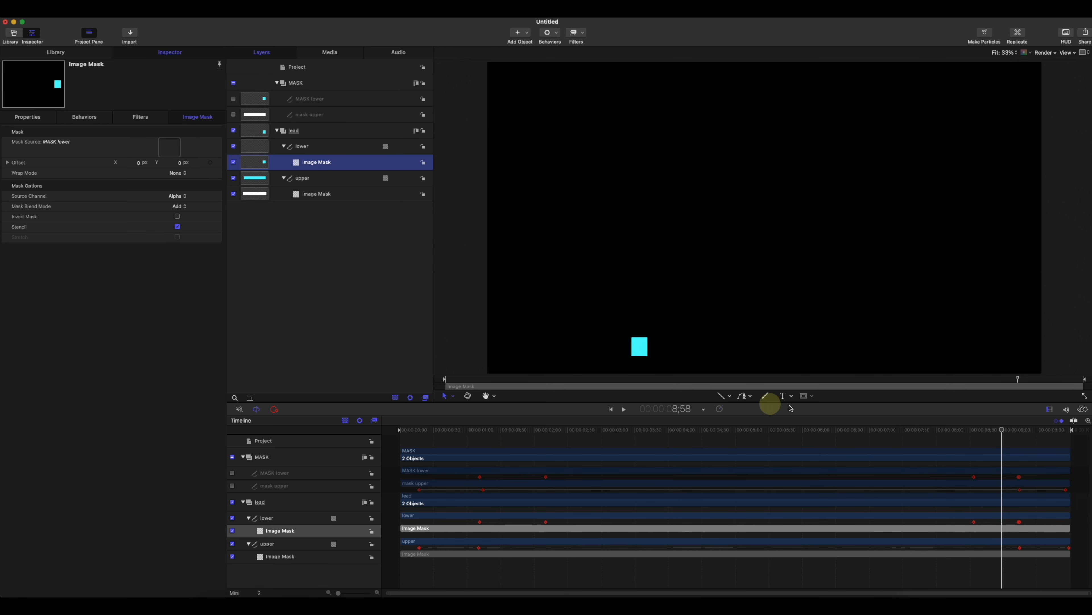
Step: Set the lower line's image mask blend mode to Subtract, checking it near the wipe-off's end at 9;10
left_click_drag(1001, 430, 1015, 435)
left_click(178, 206)
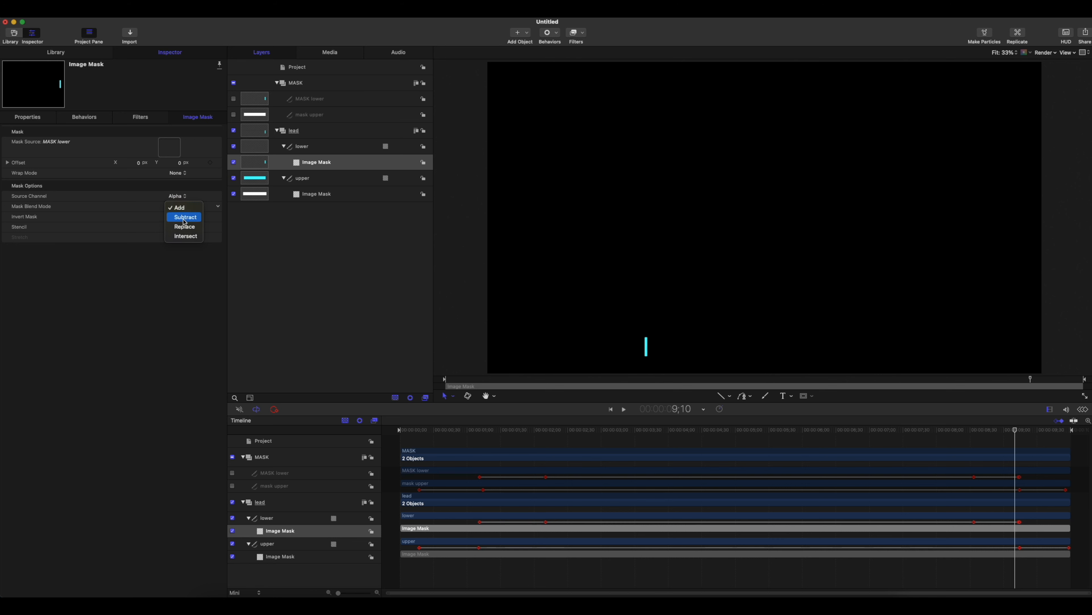
left_click(184, 220)
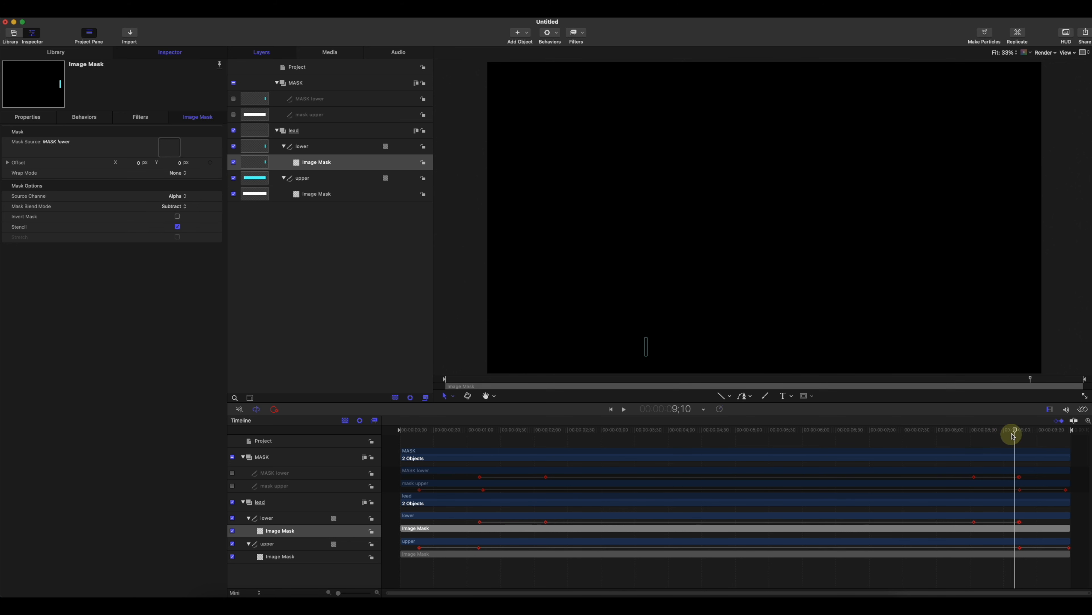
Step: Move MASK lower's final keyframe slightly earlier, to about 9;11, so a leading edge shows during the wipe-off
mouse_move(1013, 436)
left_mouse_down()
mouse_move(978, 432)
mouse_move(1014, 437)
left_mouse_up()
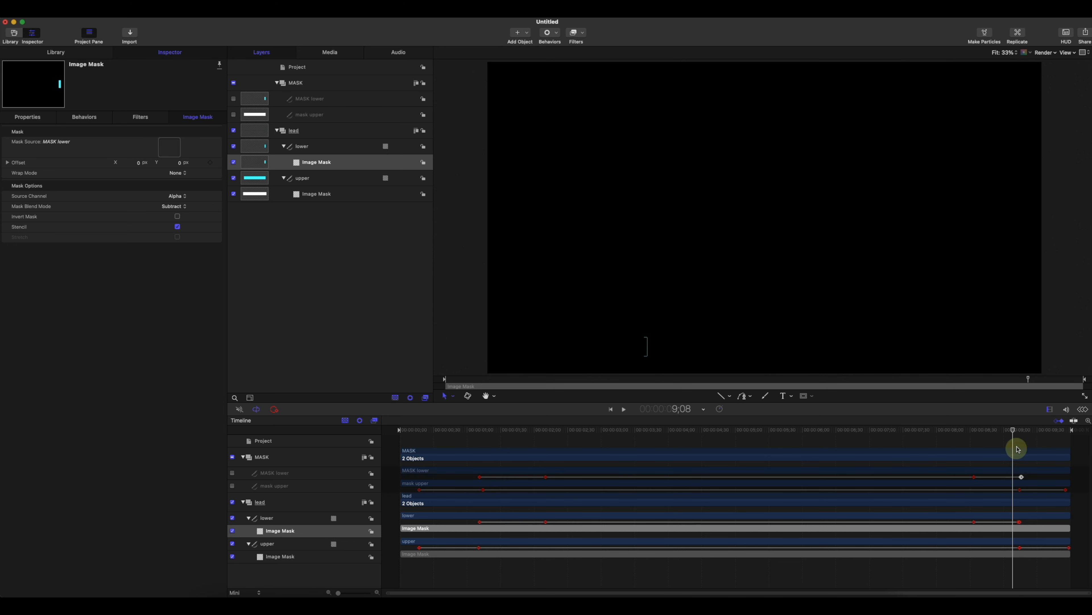
left_click_drag(1012, 432, 988, 435)
left_click(1031, 475)
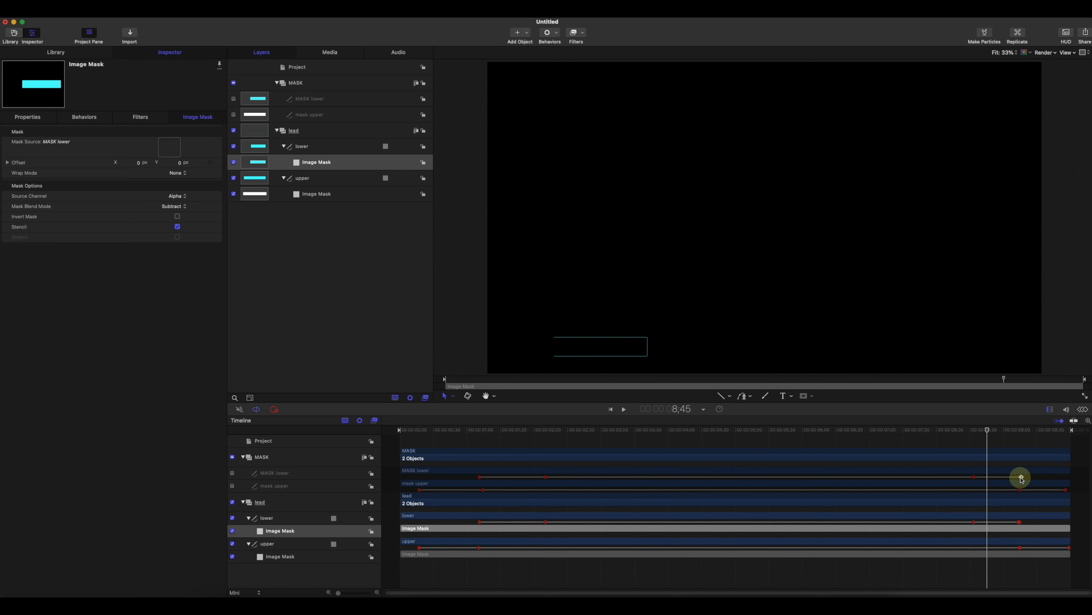
left_click_drag(1022, 478, 1018, 478)
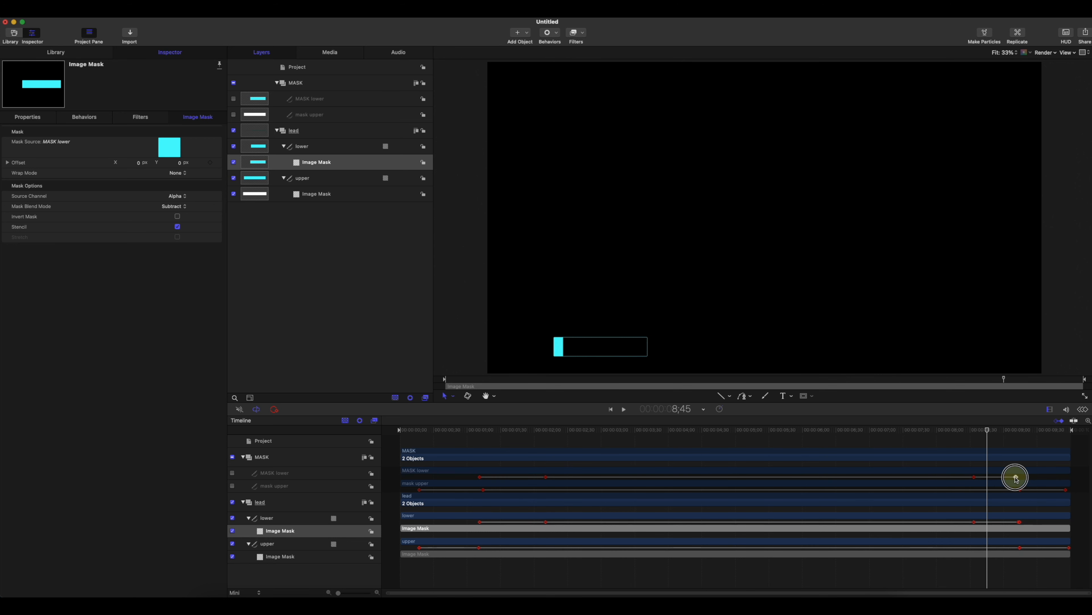
mouse_move(986, 441)
left_mouse_down()
mouse_move(963, 432)
mouse_move(1023, 439)
mouse_move(956, 437)
mouse_move(1026, 441)
mouse_move(932, 441)
mouse_move(1021, 450)
mouse_move(985, 431)
left_mouse_up()
left_click(1009, 430)
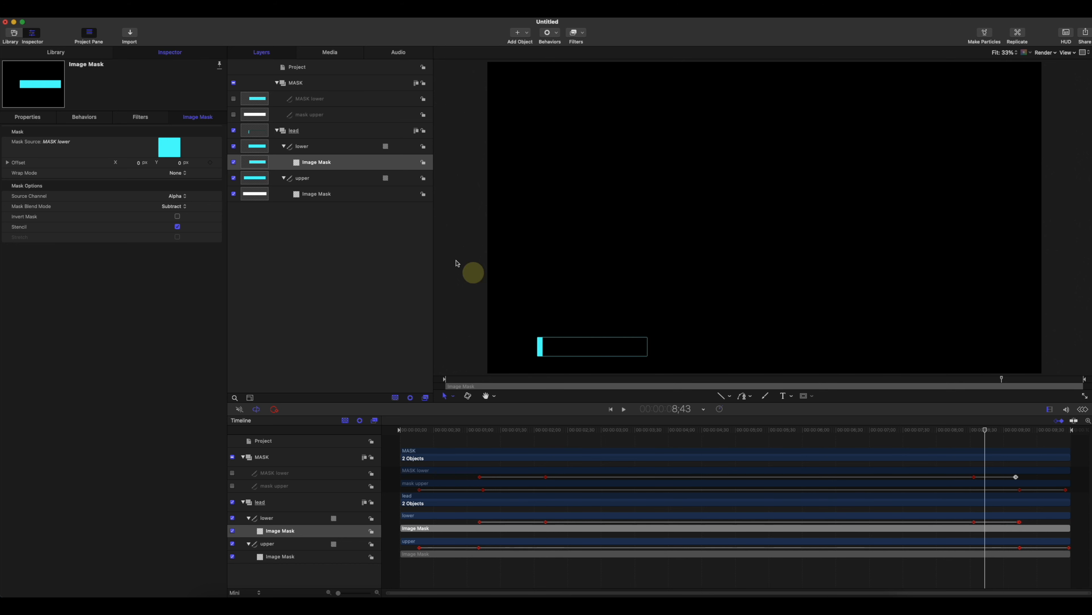
Step: Set MASK lower's scale to 108% so it covers the lower line's thin outline
left_click(305, 103)
left_click(40, 119)
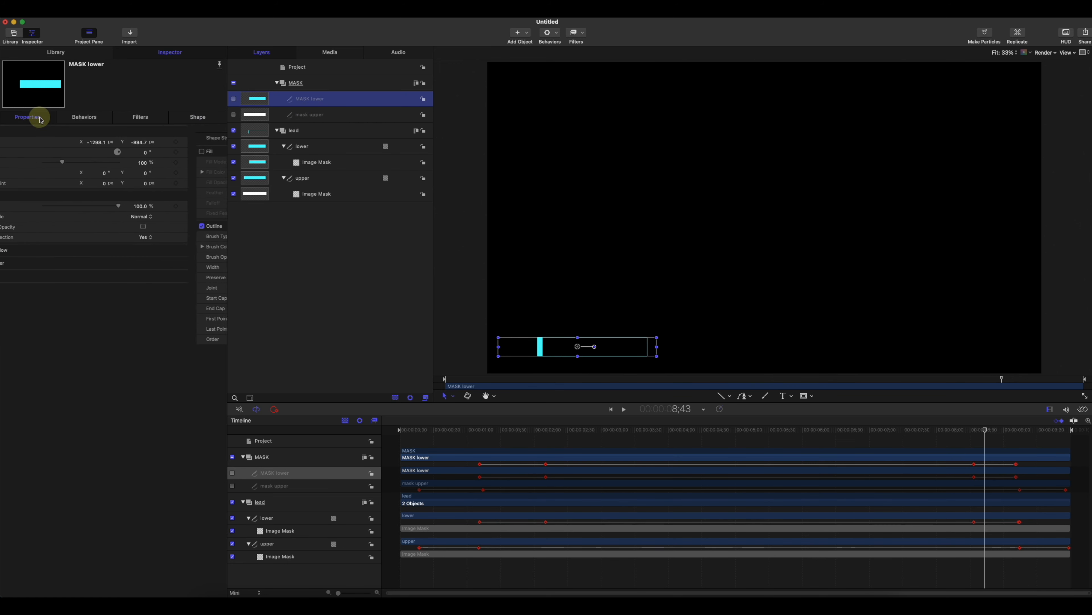
left_click_drag(98, 161, 100, 163)
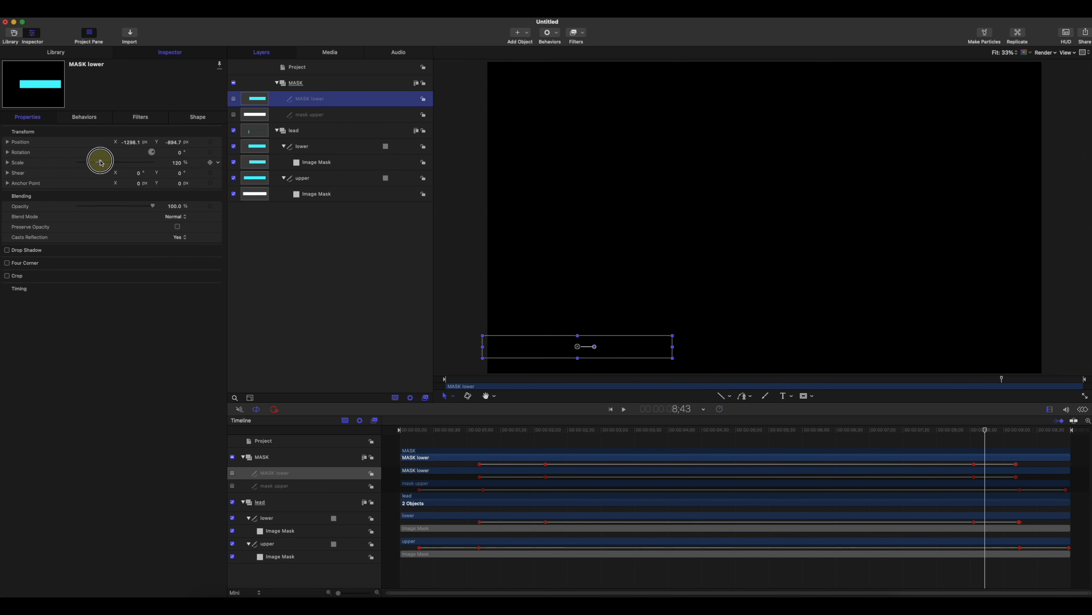
left_click(177, 164)
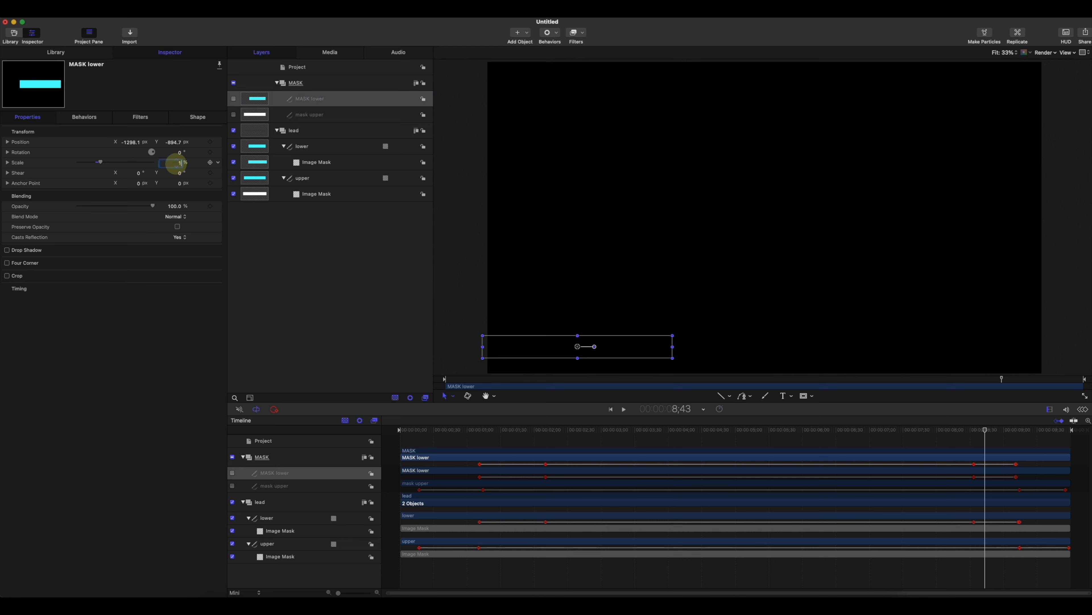
type("108")
key("Return")
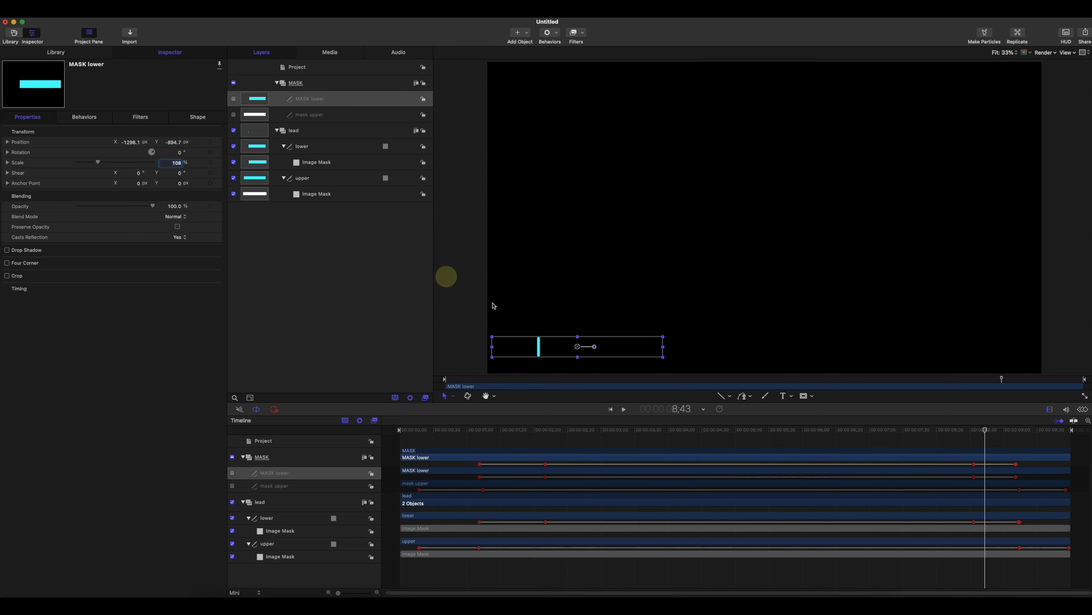
Step: Scrub through the lower line's wipe-off and play back the full lead animation from near the start
left_click(973, 430)
left_click_drag(973, 429, 1035, 443)
left_click_drag(475, 434, 409, 439)
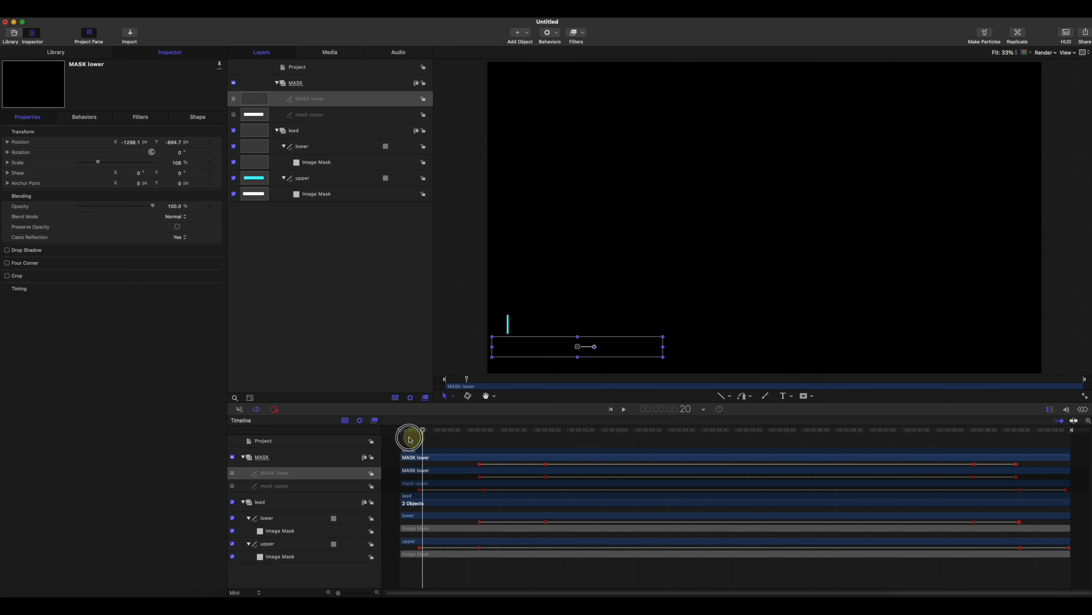
key("space")
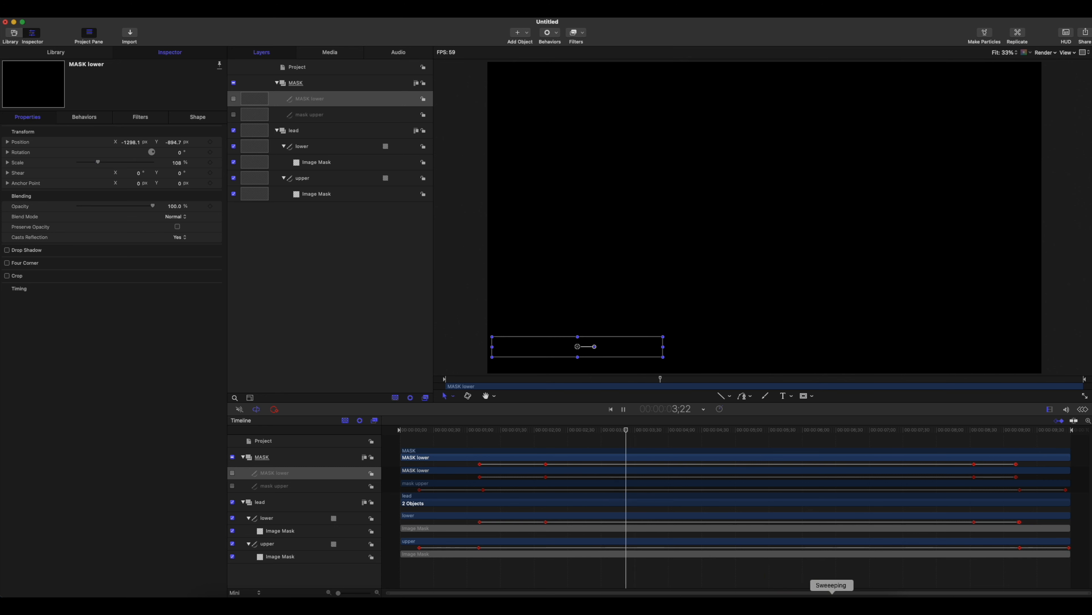
left_click(956, 432)
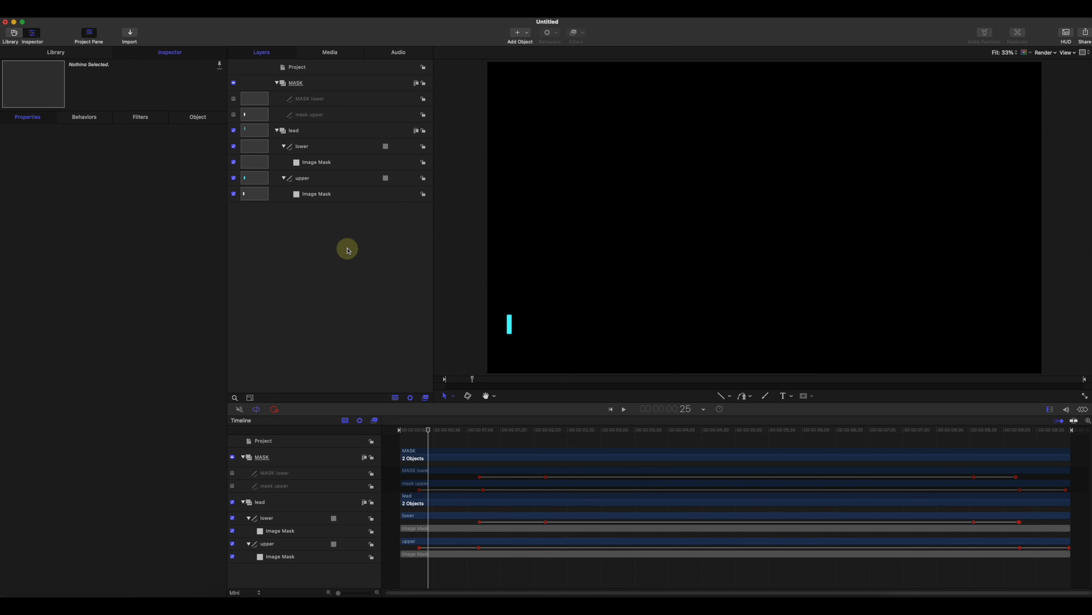
Step: Create a new group at the top of the layer stack and name it "text"
right_click(325, 223)
left_click(336, 228)
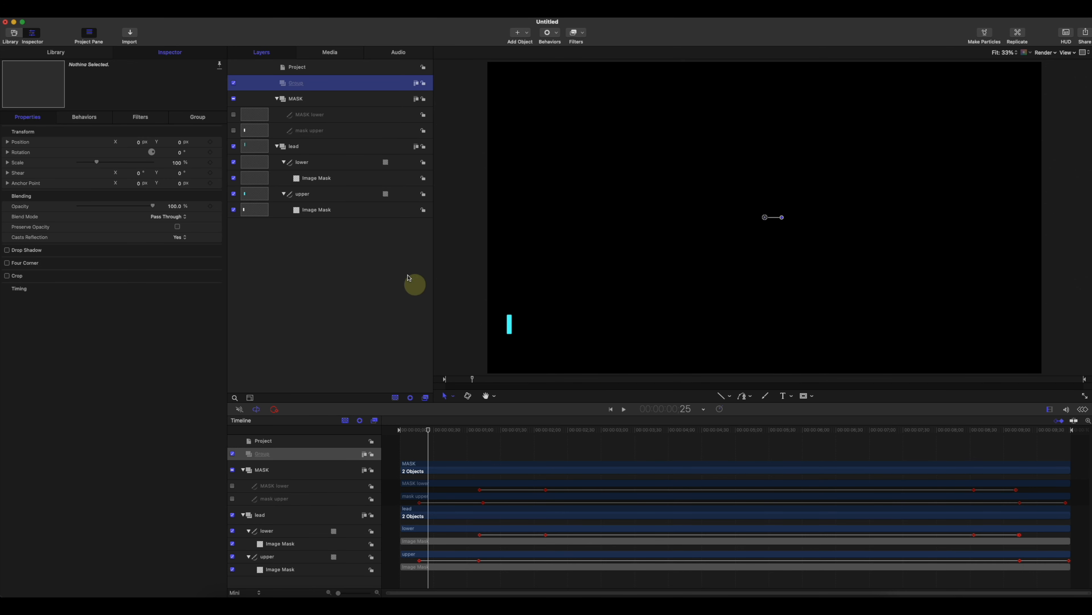
double_click(303, 84)
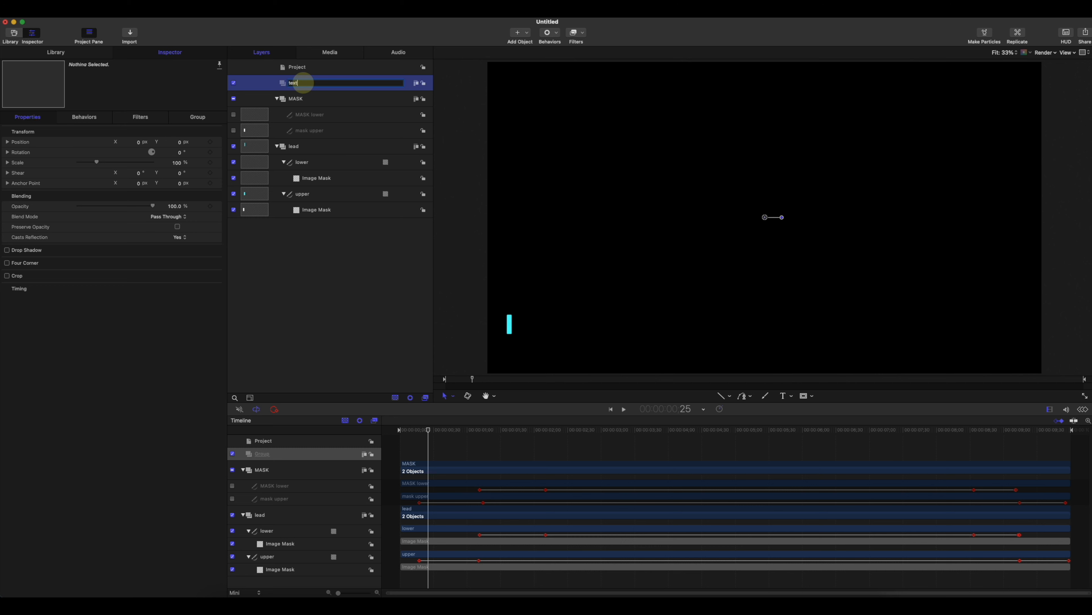
key("Return")
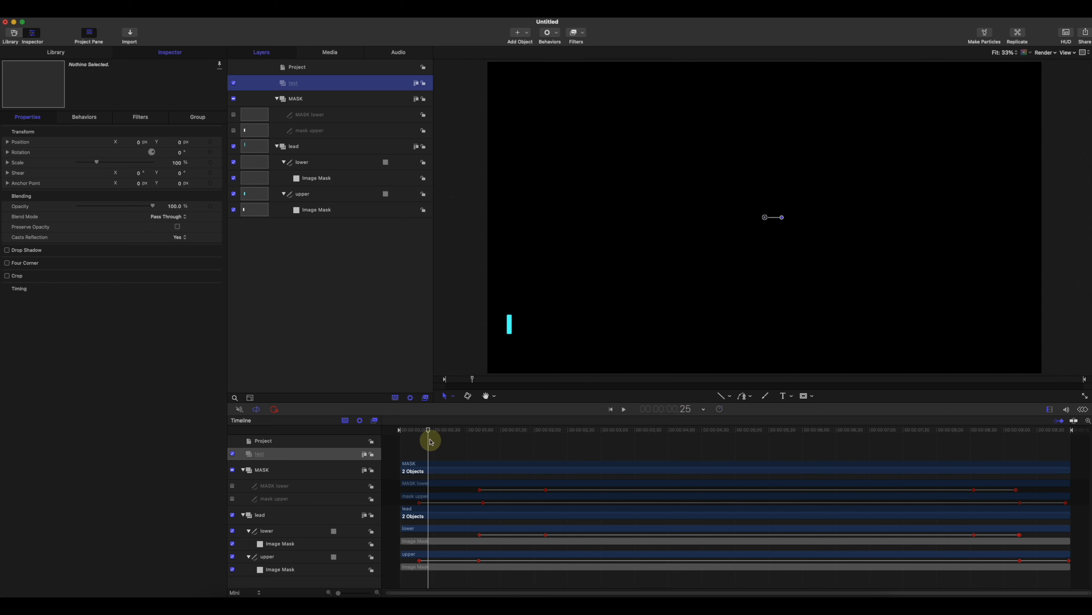
Step: Add the text SUBSCRIBE in the text group on the upper leading edge's path, and extend its start to the project's beginning
mouse_move(431, 442)
left_mouse_down()
mouse_move(463, 431)
mouse_move(444, 432)
left_mouse_up()
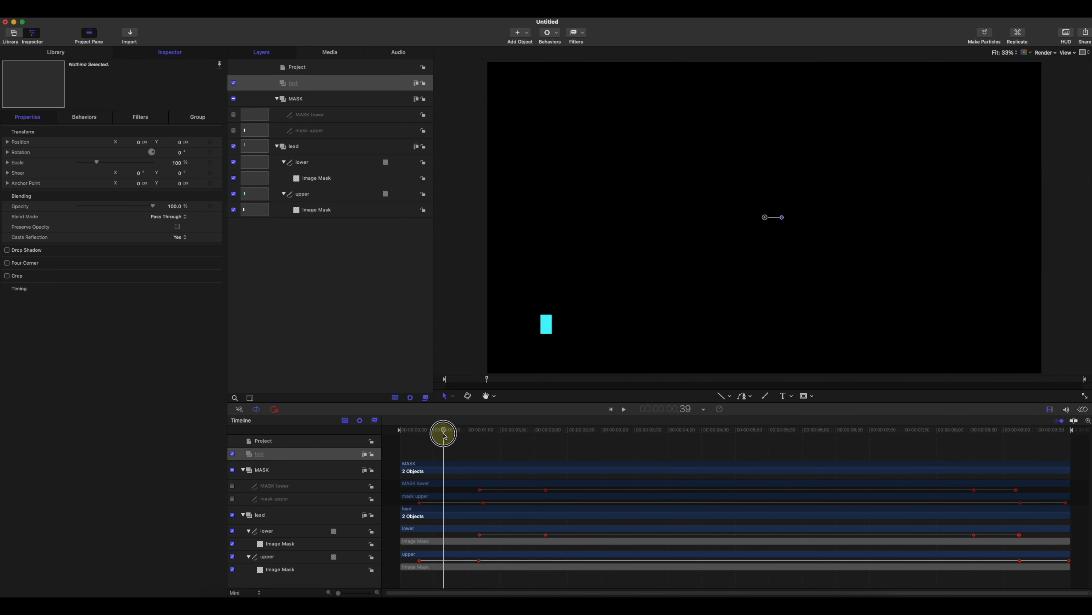
left_click(783, 397)
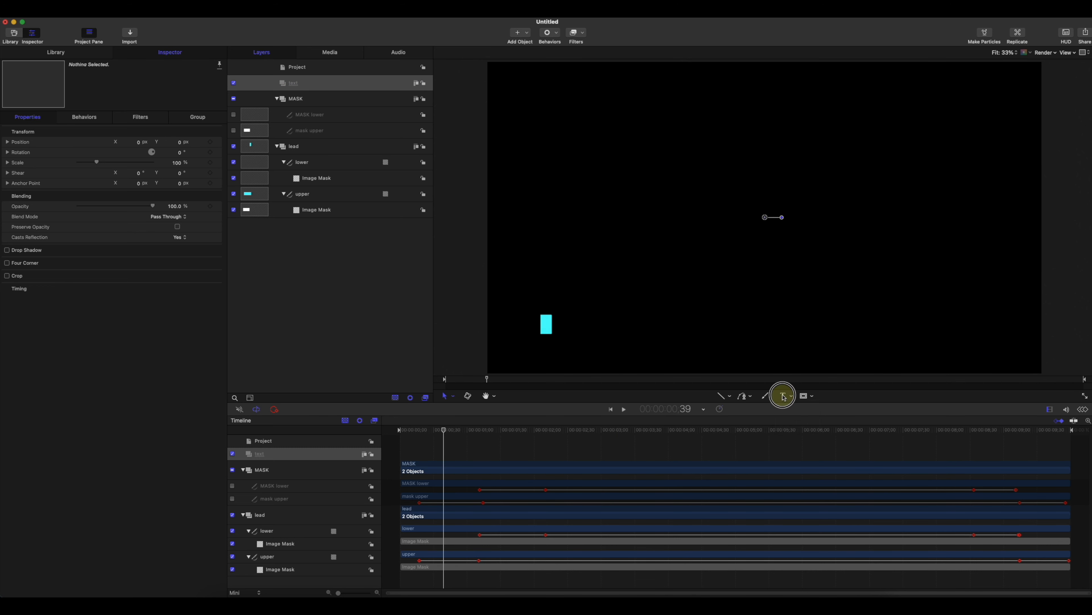
left_click(548, 319)
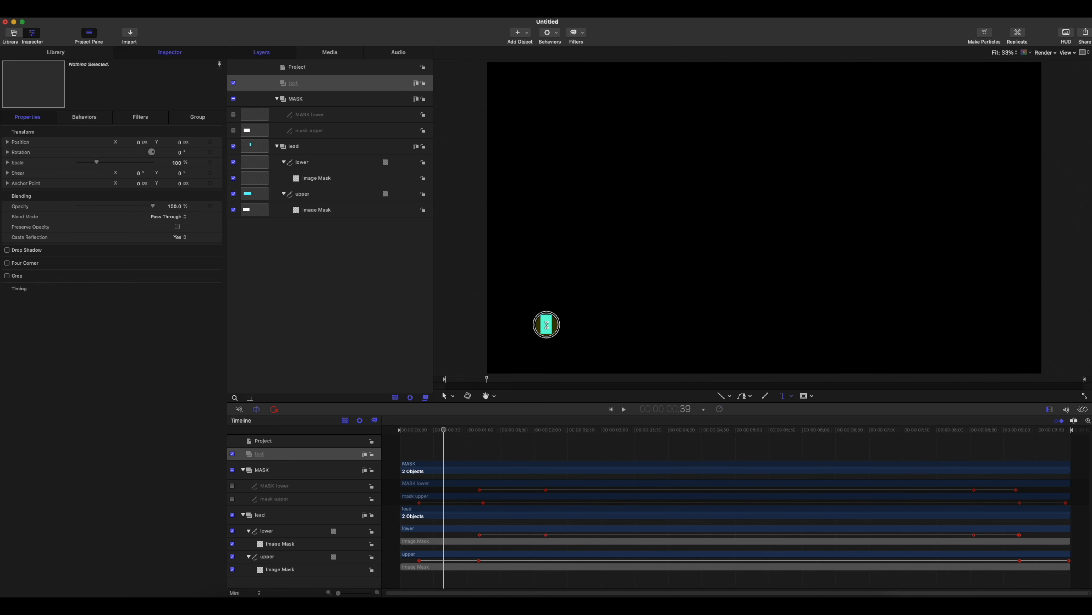
left_click(547, 325)
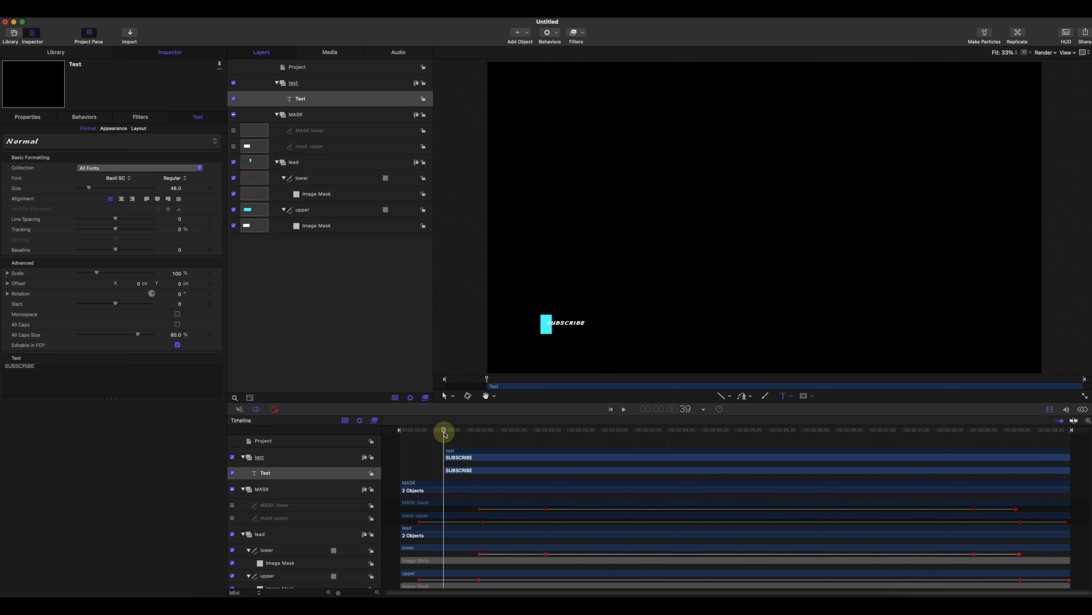
left_click_drag(444, 430, 477, 440)
key("i")
Step: Add a second text line with the person's first name just below SUBSCRIBE, starting at 1;13
left_click_drag(483, 440, 484, 440)
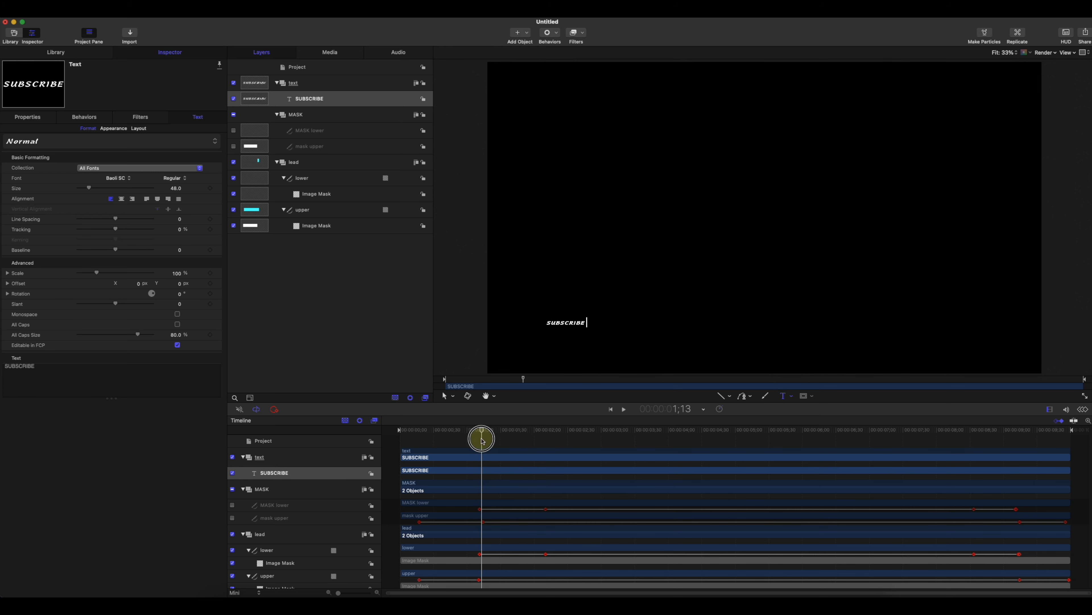
left_click(784, 398)
left_click(554, 344)
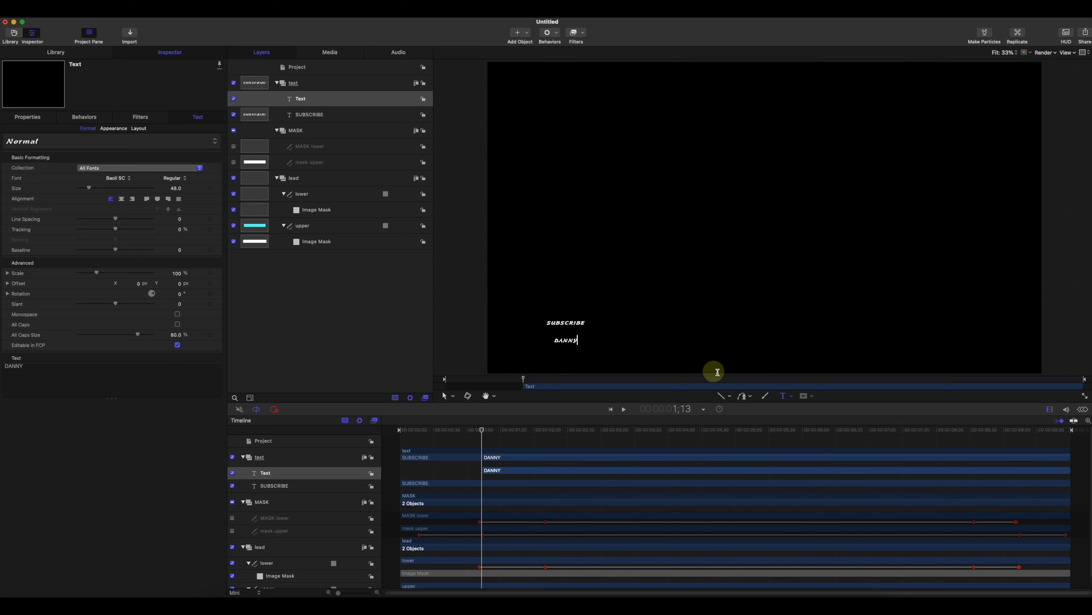
Step: Retime MASK lower, moving its final keyframe slightly earlier and the keyframe ending its sweep-on slightly later, so the leading edge shows
left_click(483, 427)
left_click_drag(483, 427, 506, 436)
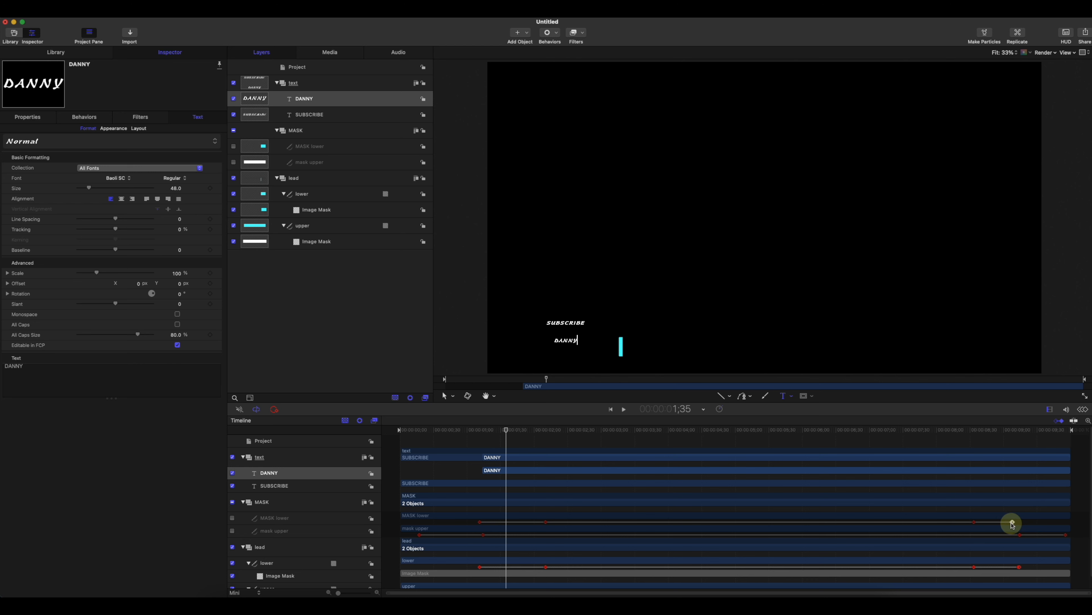
left_click_drag(950, 431, 517, 433)
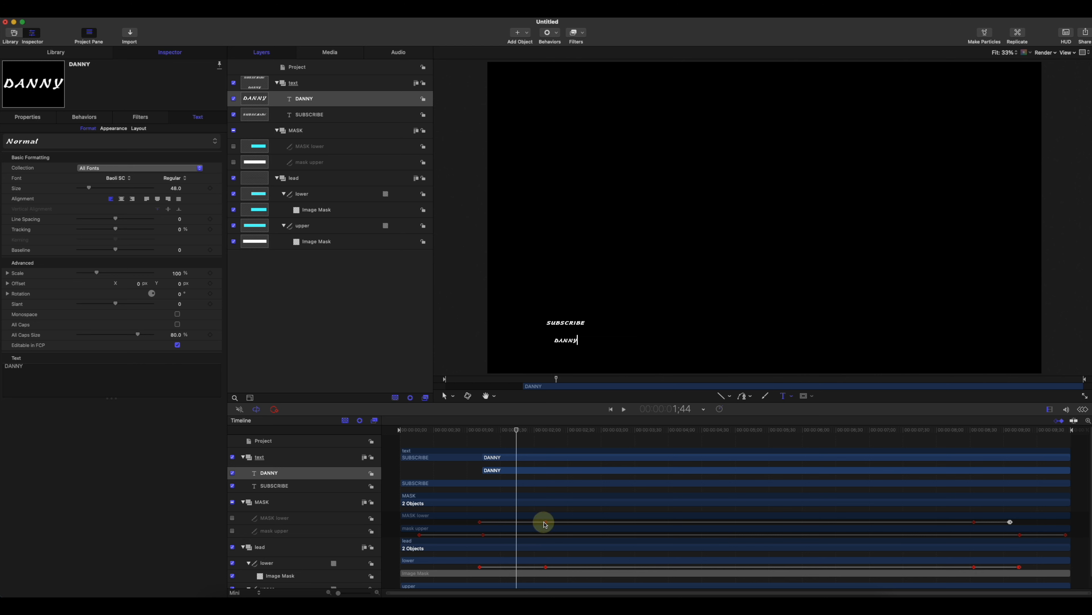
left_click_drag(519, 431, 526, 431)
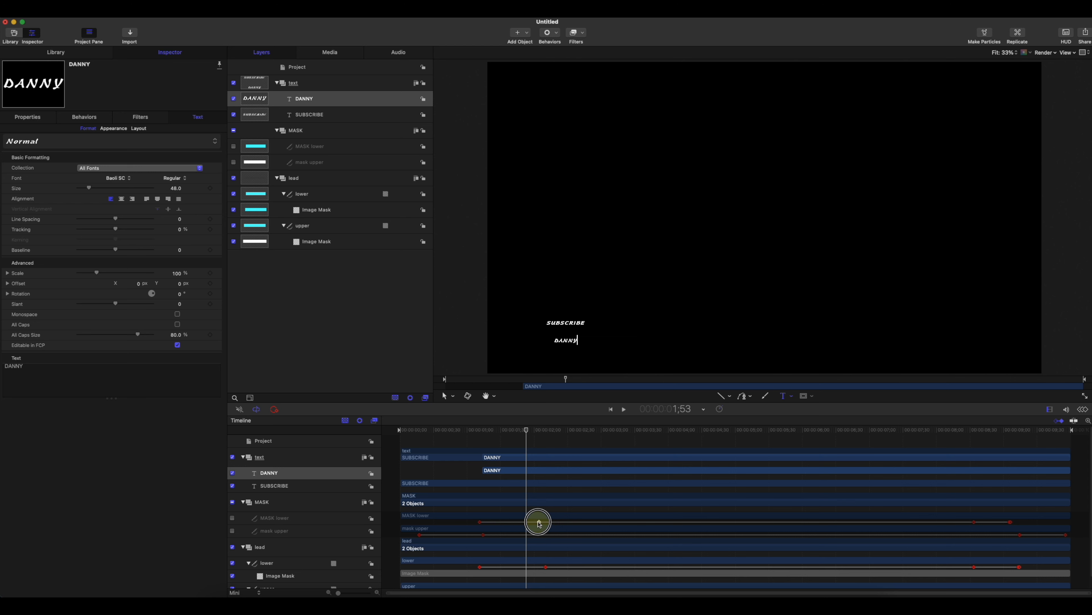
left_click_drag(524, 432, 501, 433)
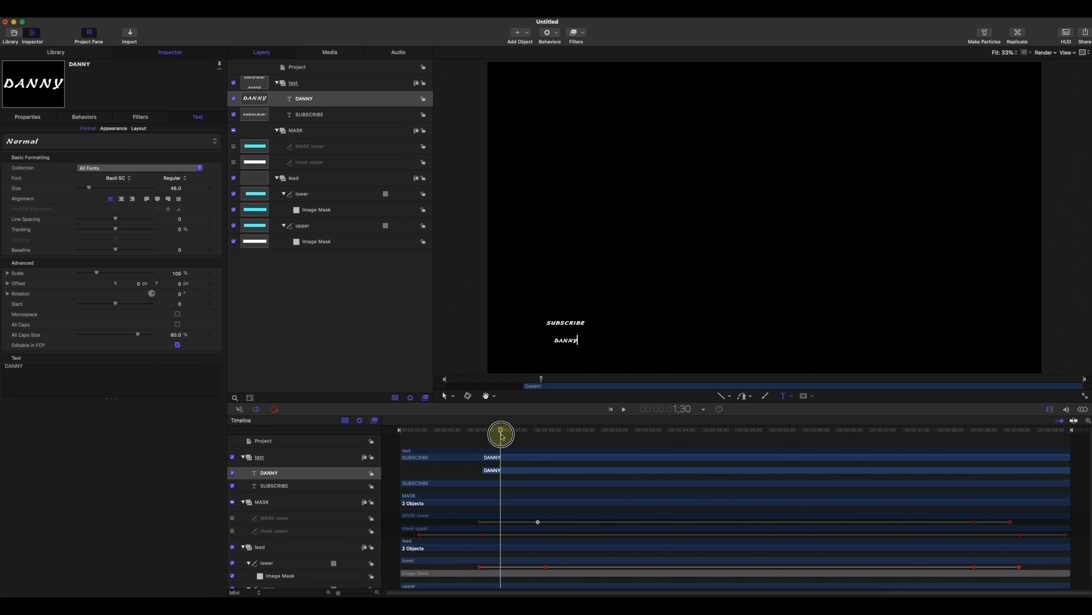
left_click(549, 522)
left_click_drag(505, 431, 529, 432)
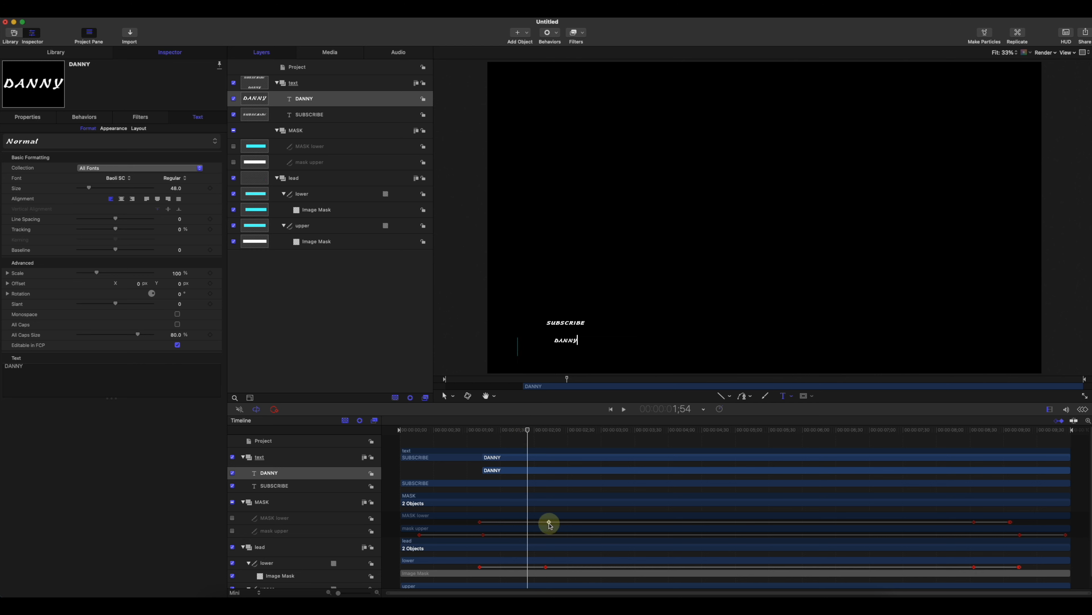
Step: Extend the lower name text so that it starts at frame 1
left_click_drag(526, 433, 402, 436)
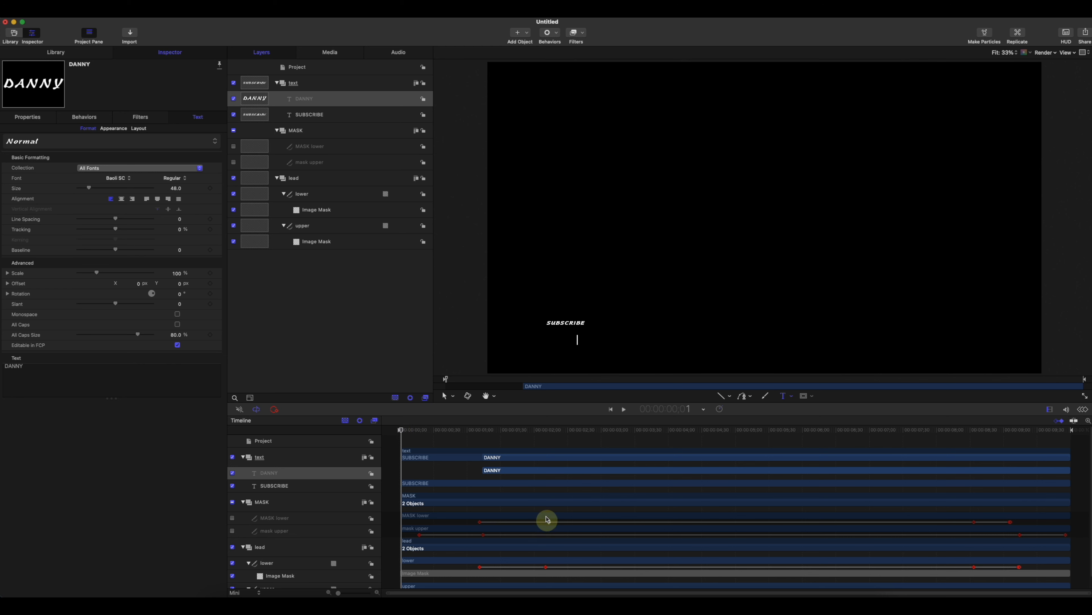
key("shift+[")
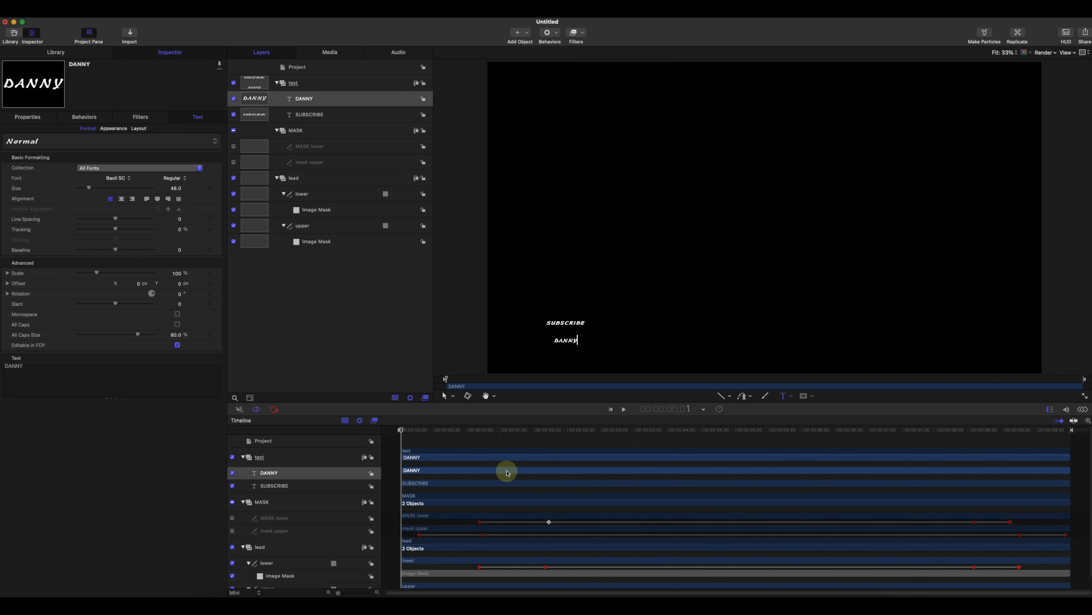
Step: Adjust the vertical positions of both texts to centre them on their leading edges, with SUBSCRIBE at Y -757.8 px
left_click_drag(412, 433, 518, 442)
left_click(38, 123)
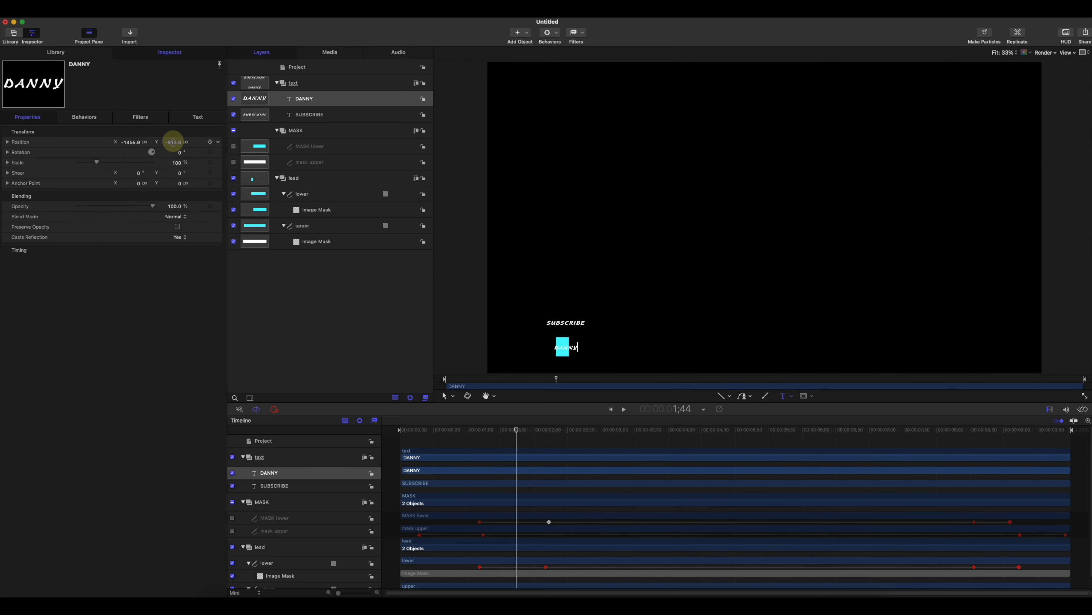
left_click(452, 429)
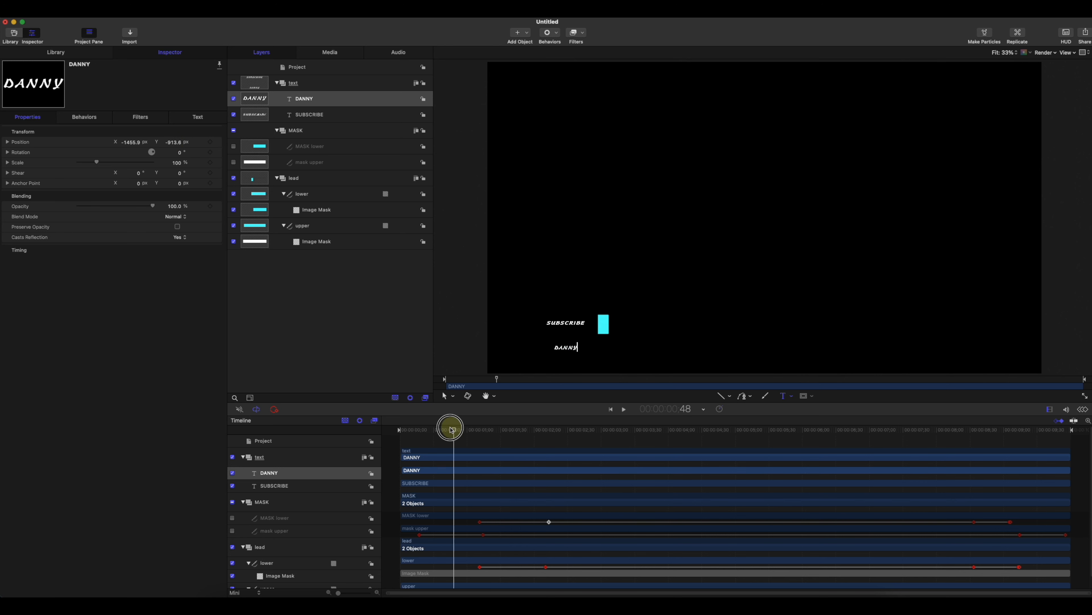
left_click_drag(452, 429, 444, 427)
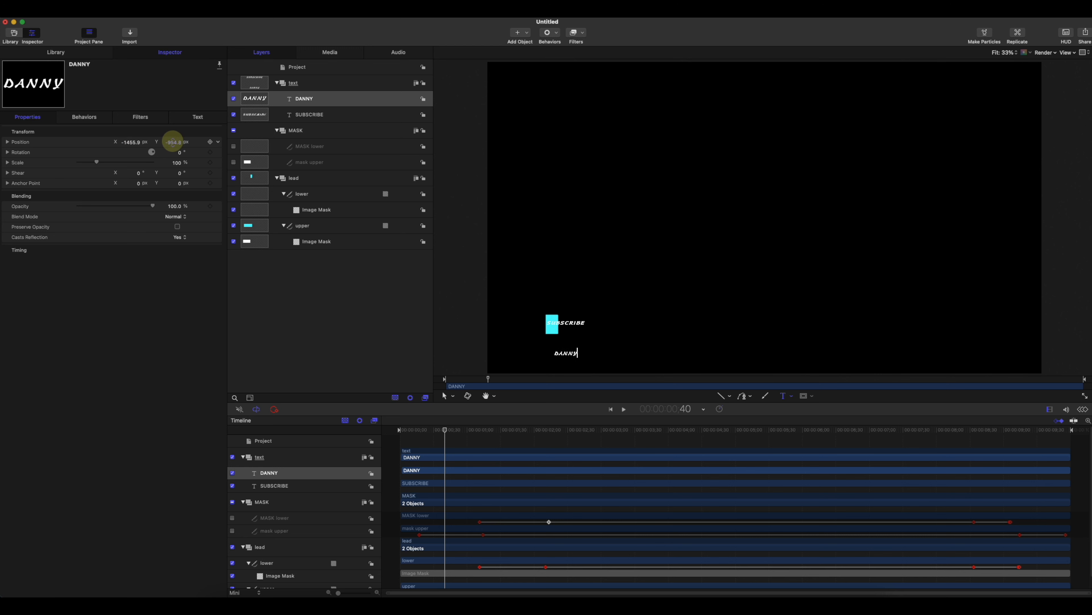
left_click(299, 114)
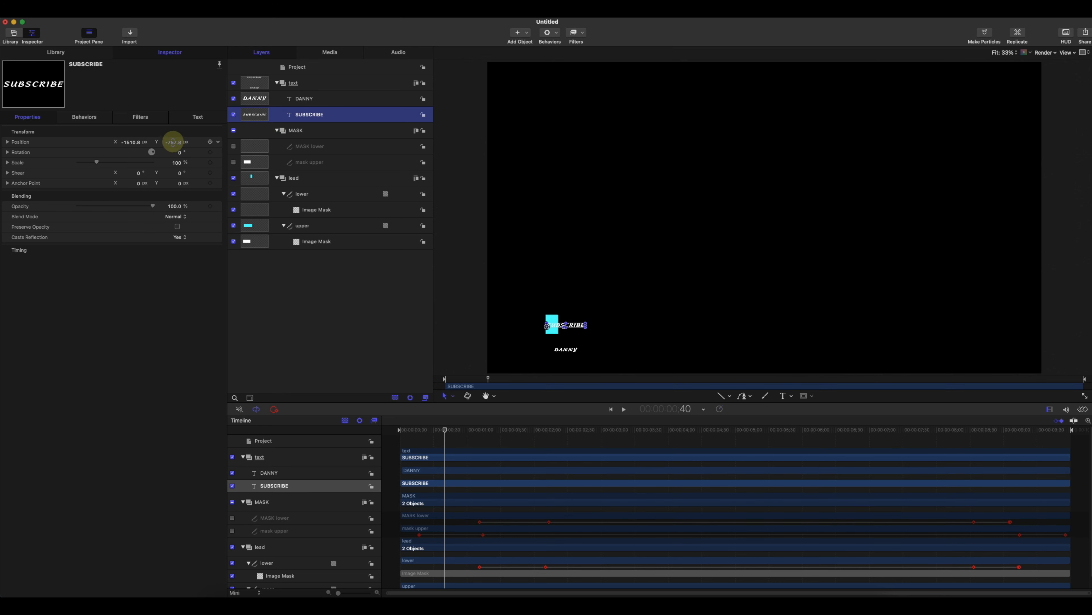
left_click_drag(445, 429, 519, 451)
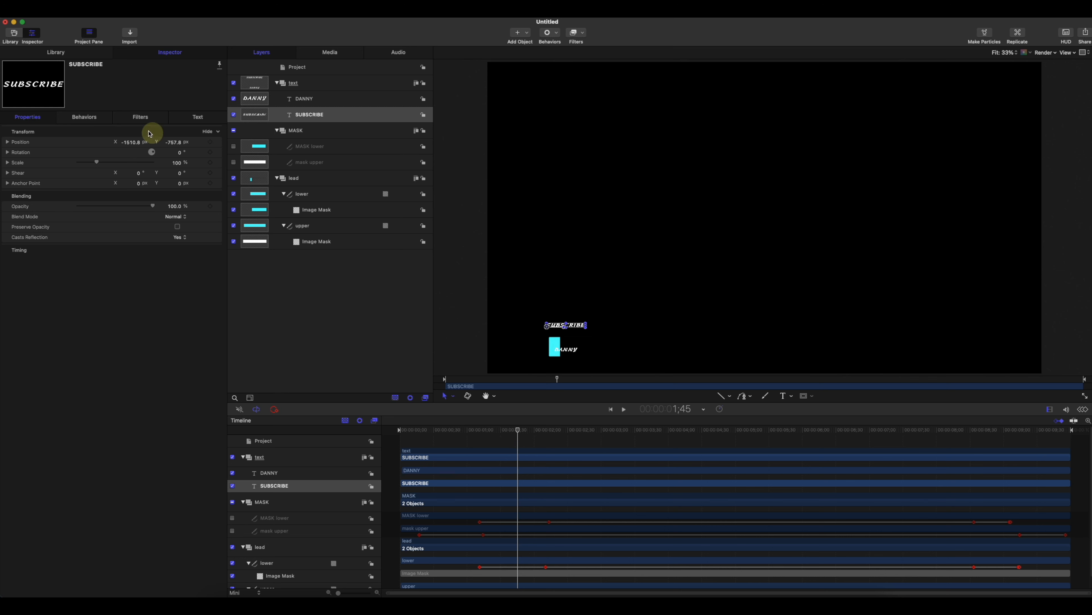
Step: Enlarge SUBSCRIBE to font size 99, checking it against the upper leading edge near frame 38
left_click(196, 116)
left_click_drag(92, 188, 96, 190)
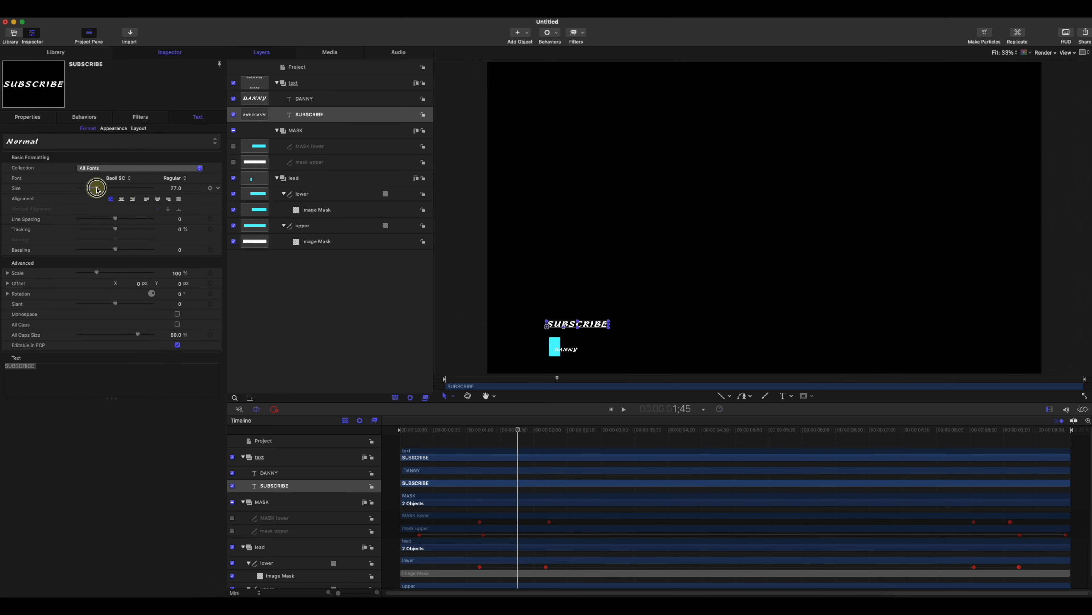
left_click_drag(447, 431, 445, 433)
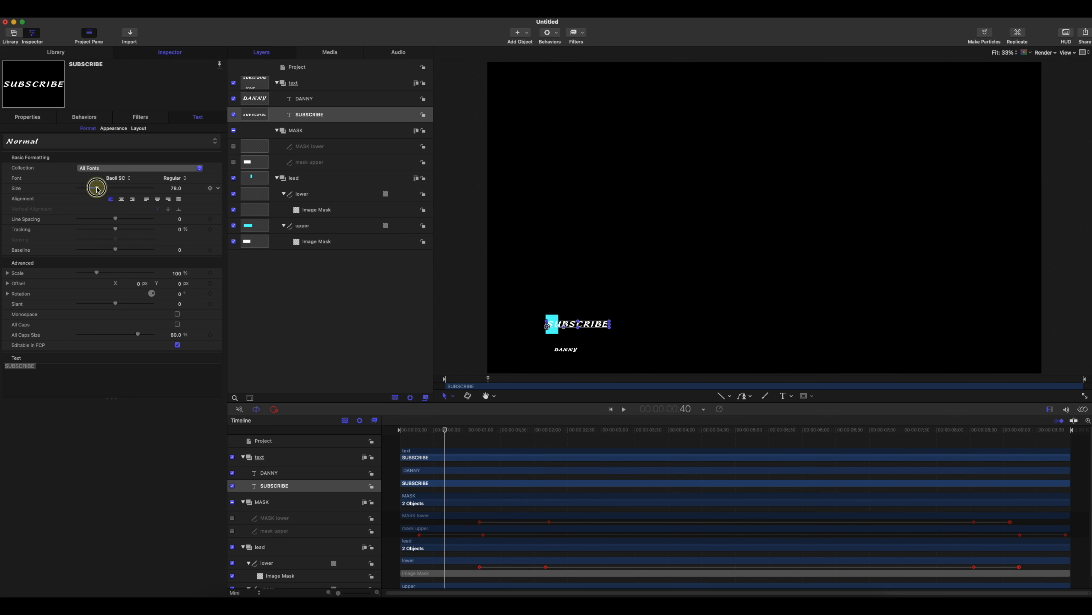
left_click_drag(98, 188, 102, 189)
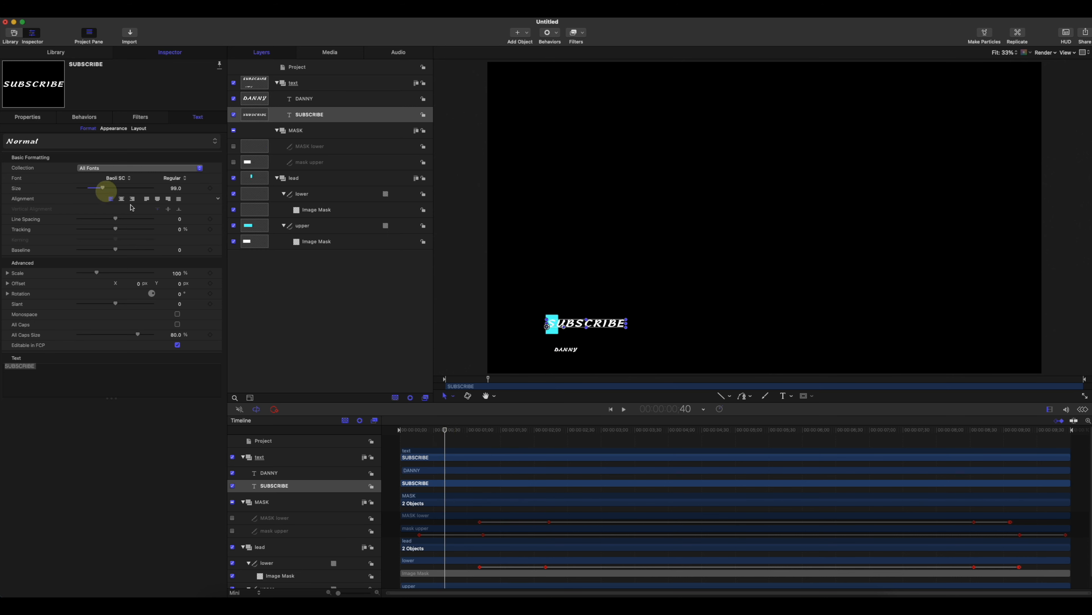
mouse_move(445, 432)
left_mouse_down()
mouse_move(462, 431)
mouse_move(444, 431)
left_mouse_up()
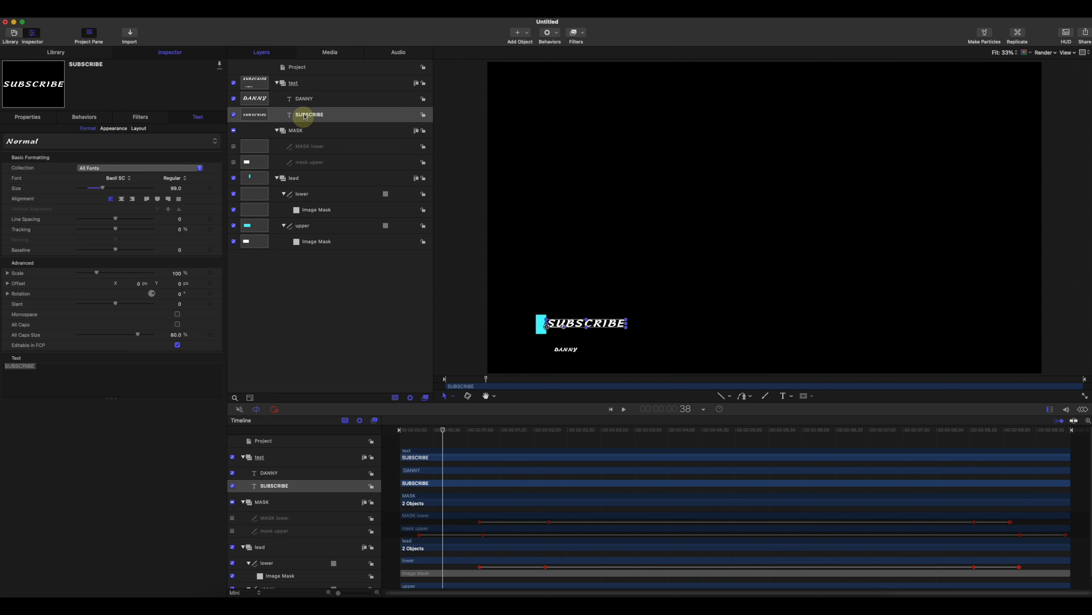
Step: Enlarge the lower name text to font size 104 and scrub to 1;25 to check it
left_click(304, 100)
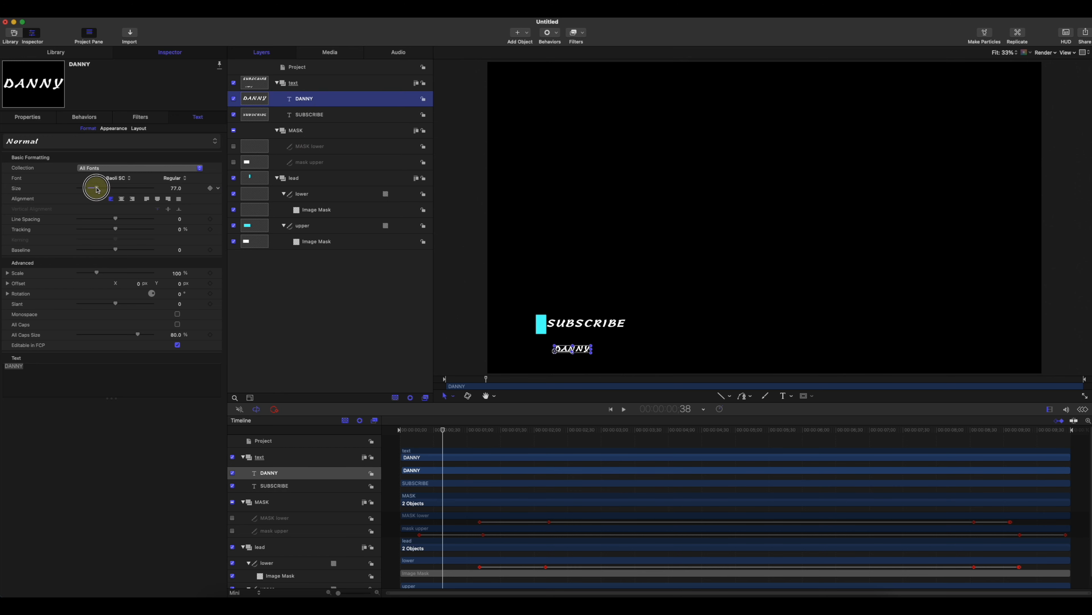
left_click_drag(98, 190, 103, 188)
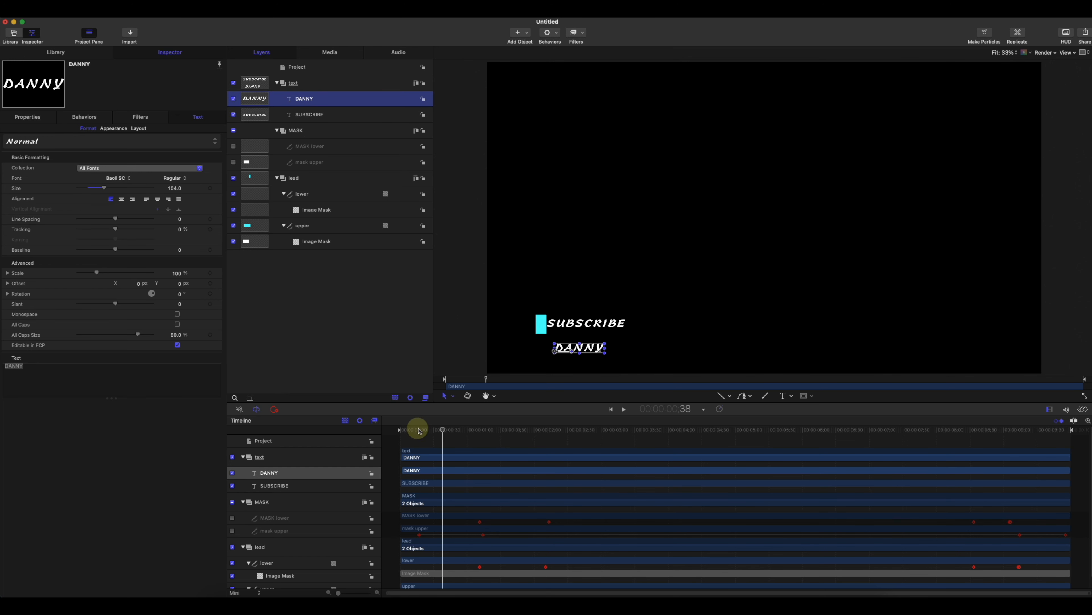
left_click_drag(419, 430, 496, 438)
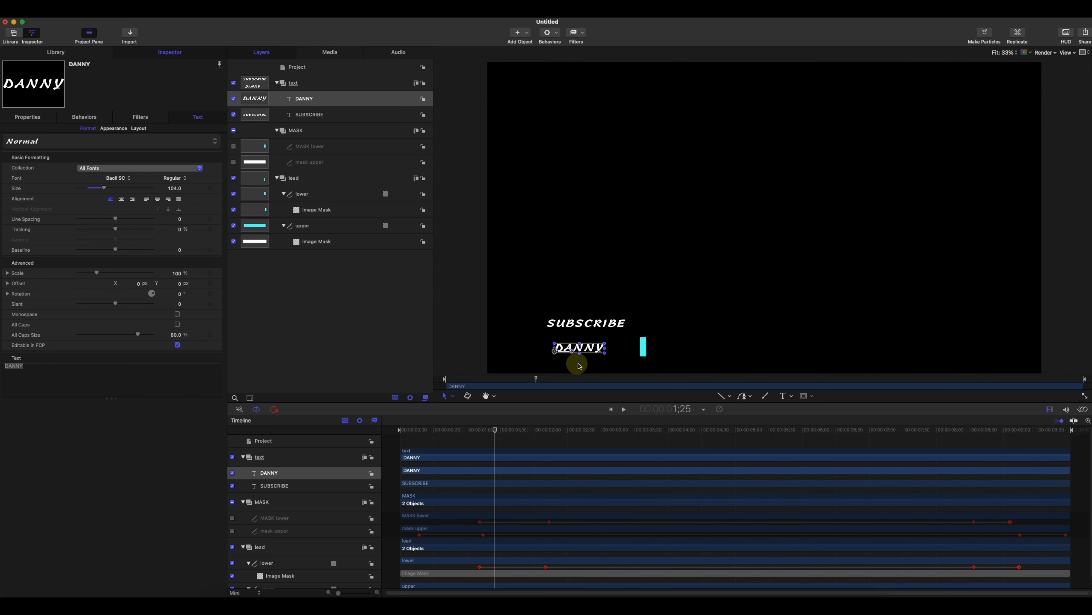
Step: Add an image mask to SUBSCRIBE with mask upper as its source, and check the text reveal at frame 43
right_click(300, 103)
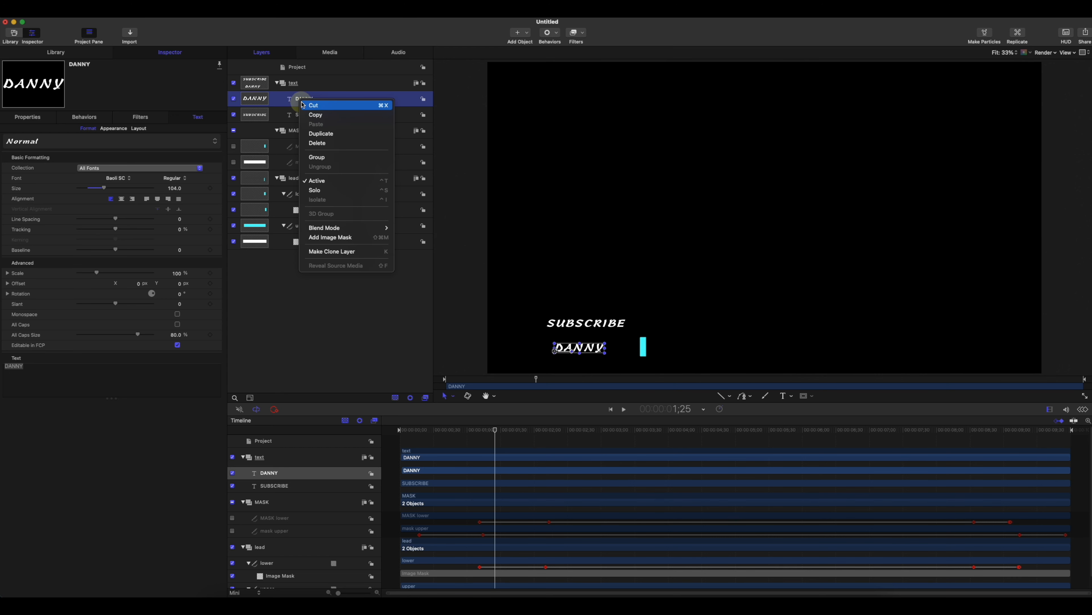
left_click(295, 283)
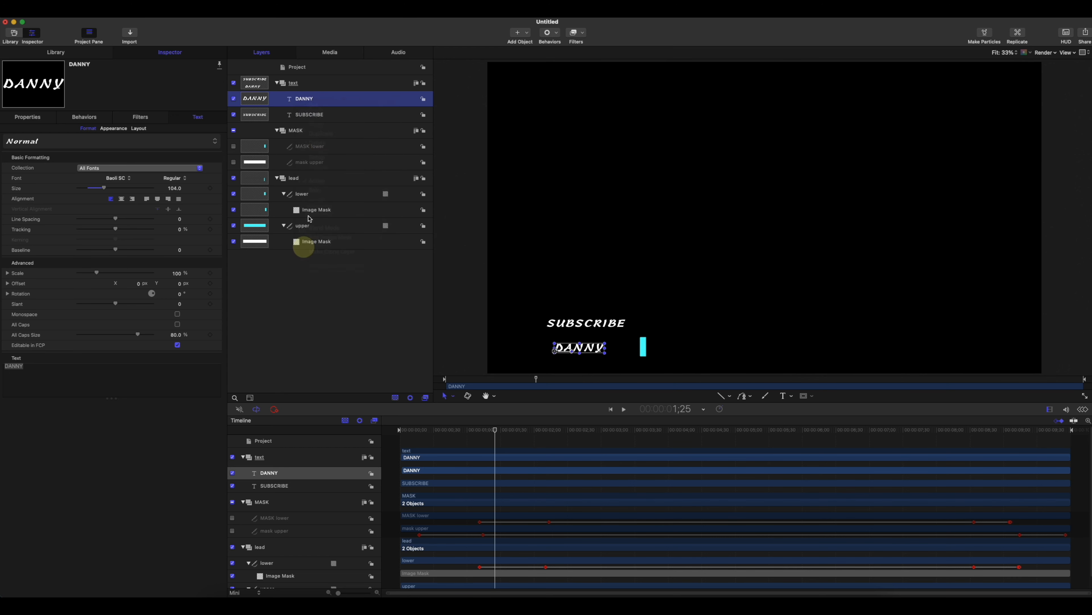
left_click(315, 116)
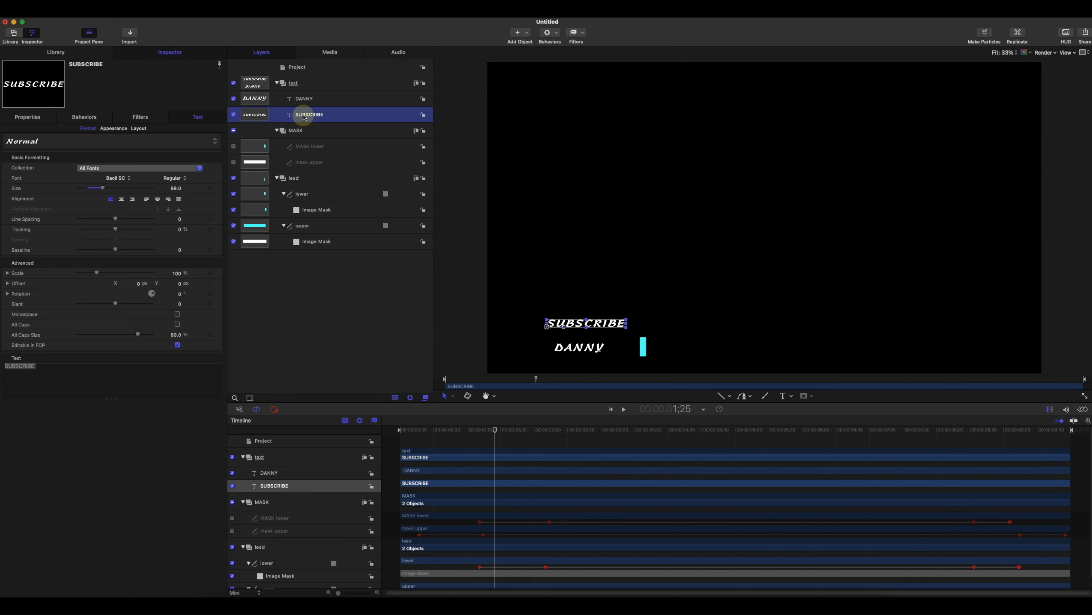
right_click(303, 117)
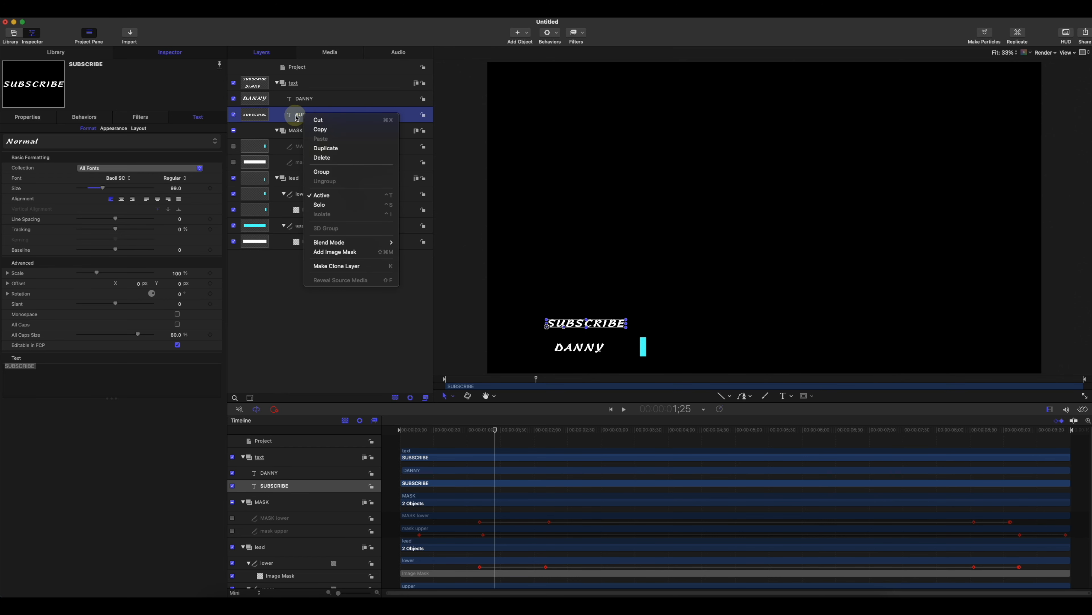
left_click(349, 253)
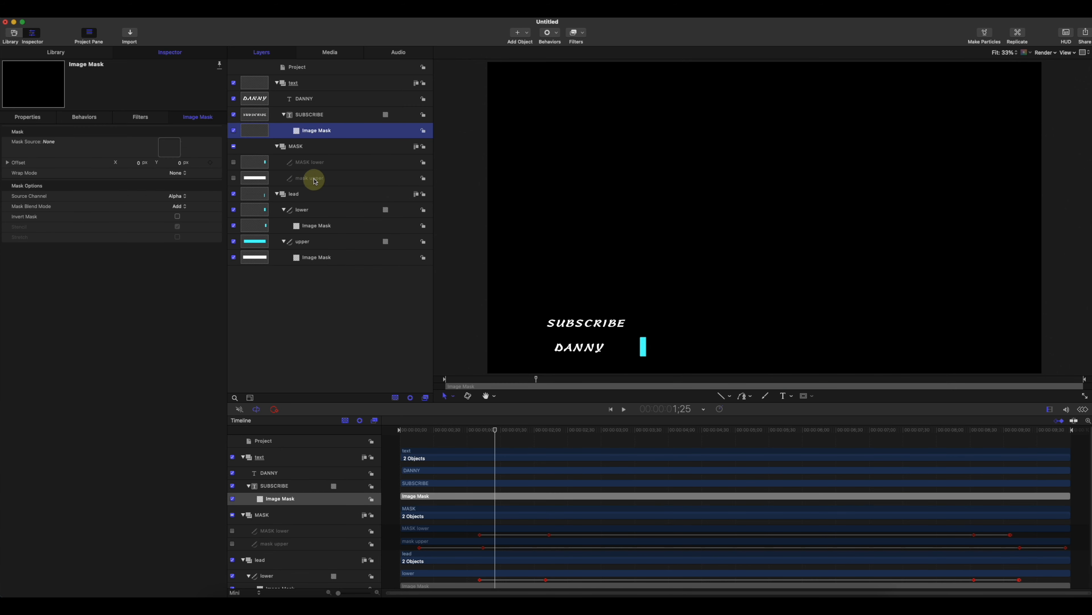
left_click_drag(313, 180, 174, 147)
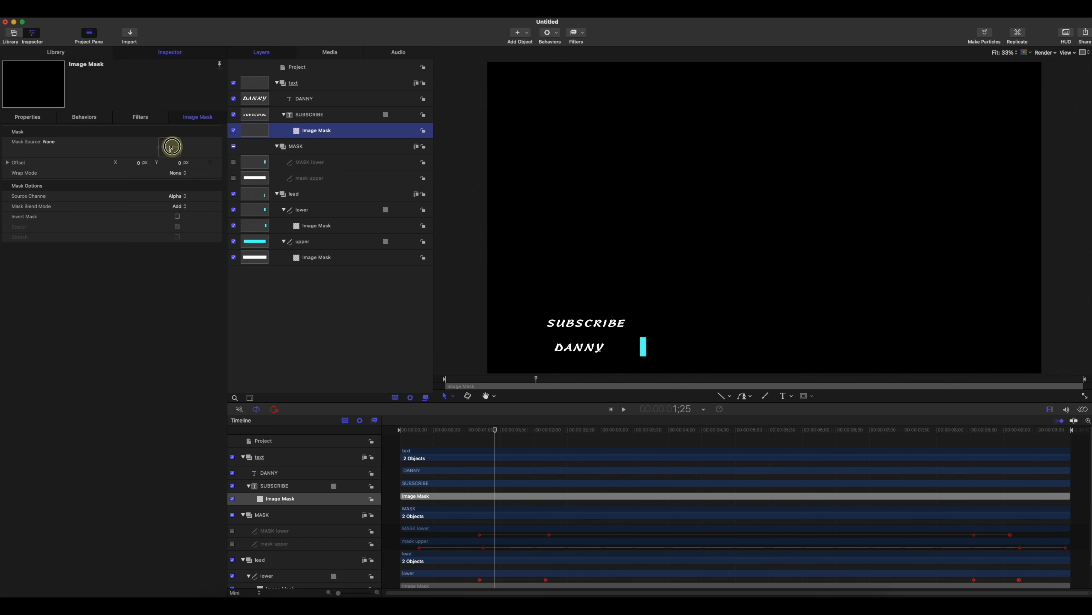
left_click_drag(495, 432, 448, 432)
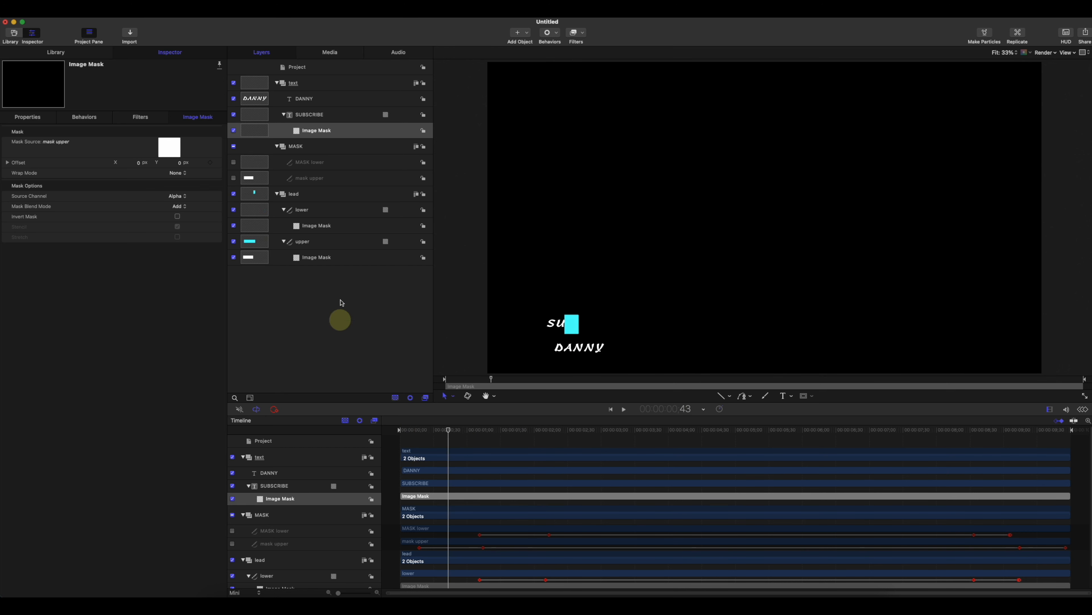
Step: Add an image mask to the lower name text with MASK lower as its source, and play back the reveal of both lines
left_click(307, 102)
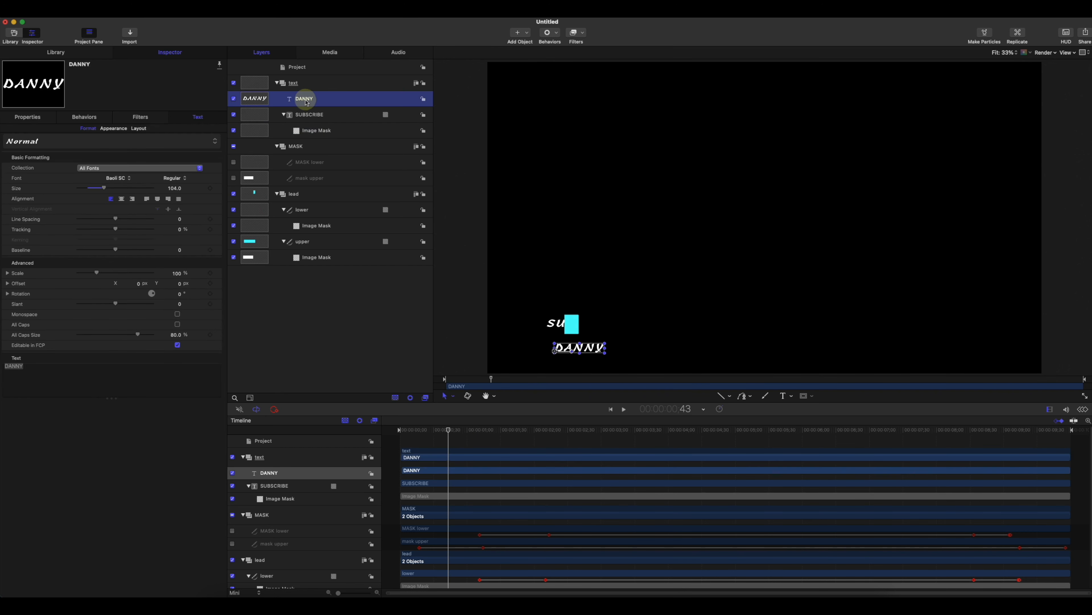
right_click(311, 98)
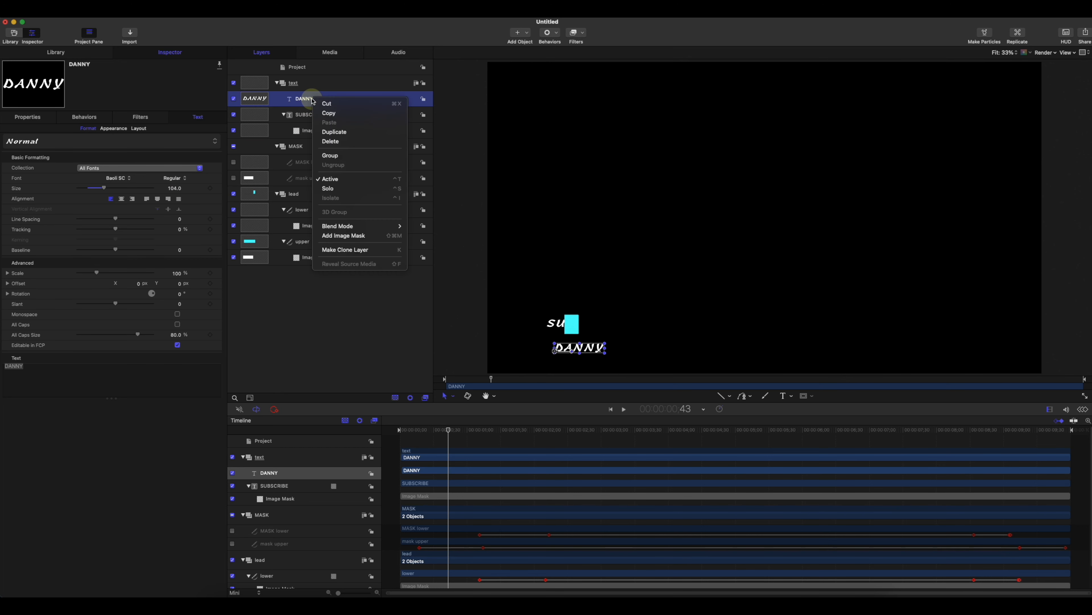
left_click(342, 236)
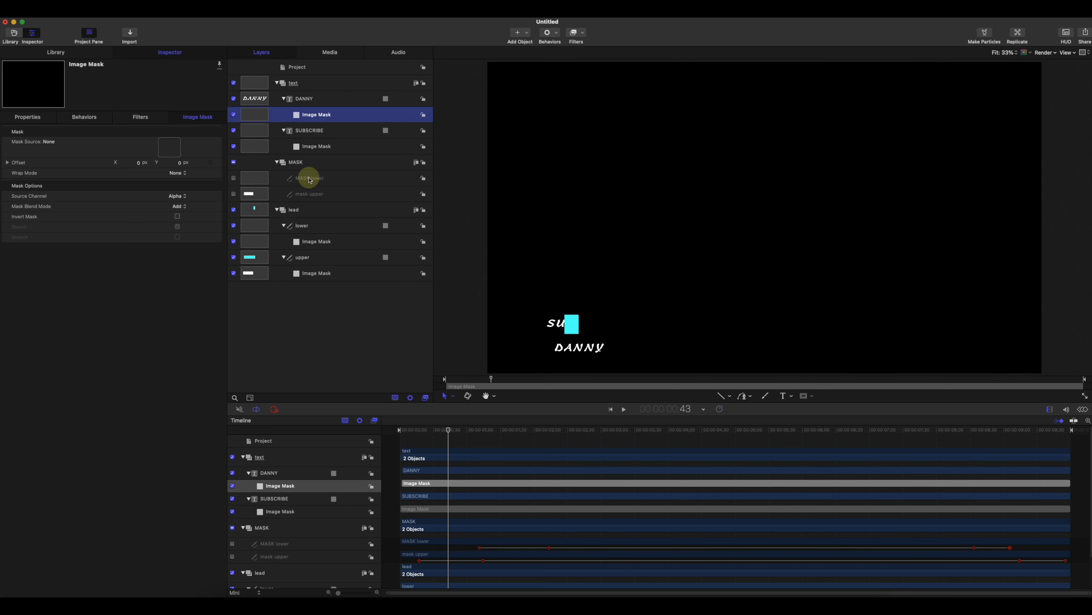
left_click_drag(310, 179, 169, 146)
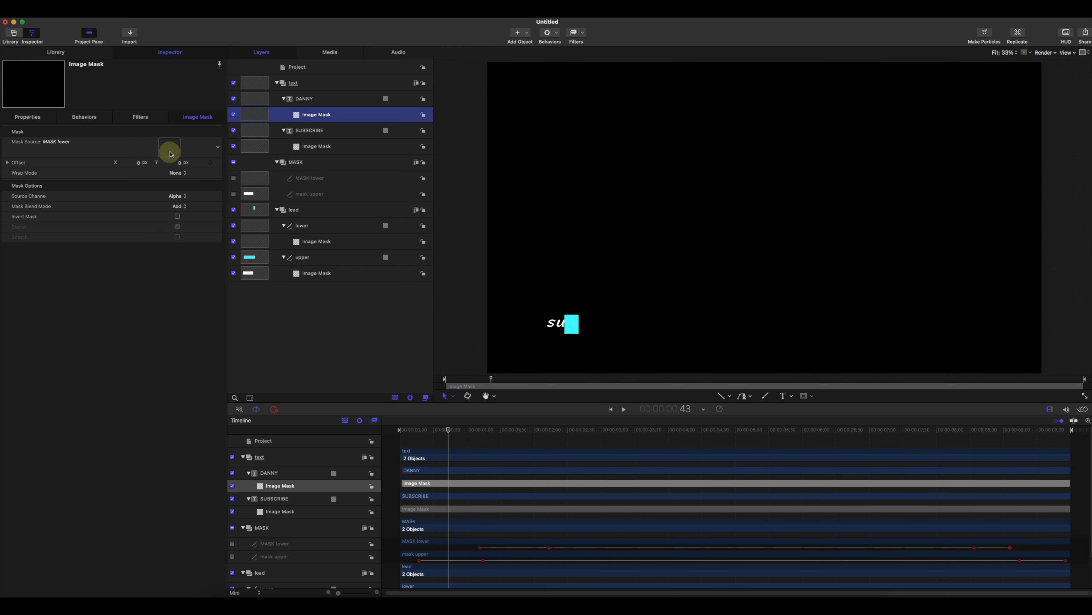
left_click(419, 430)
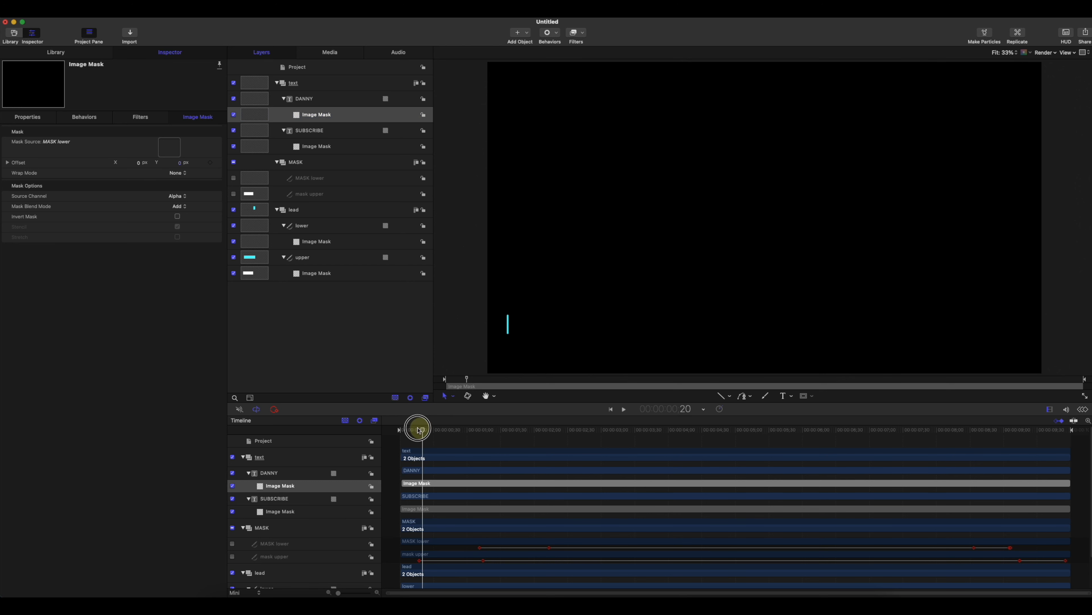
left_click_drag(419, 430, 1053, 483)
left_click_drag(453, 431, 388, 433)
key("space")
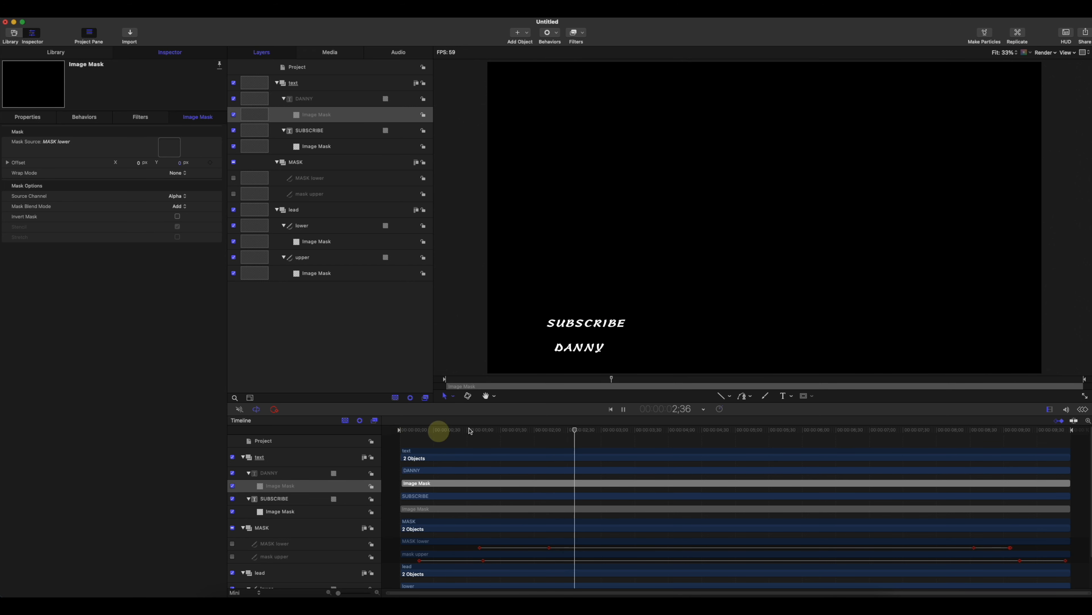
left_click_drag(597, 431, 401, 430)
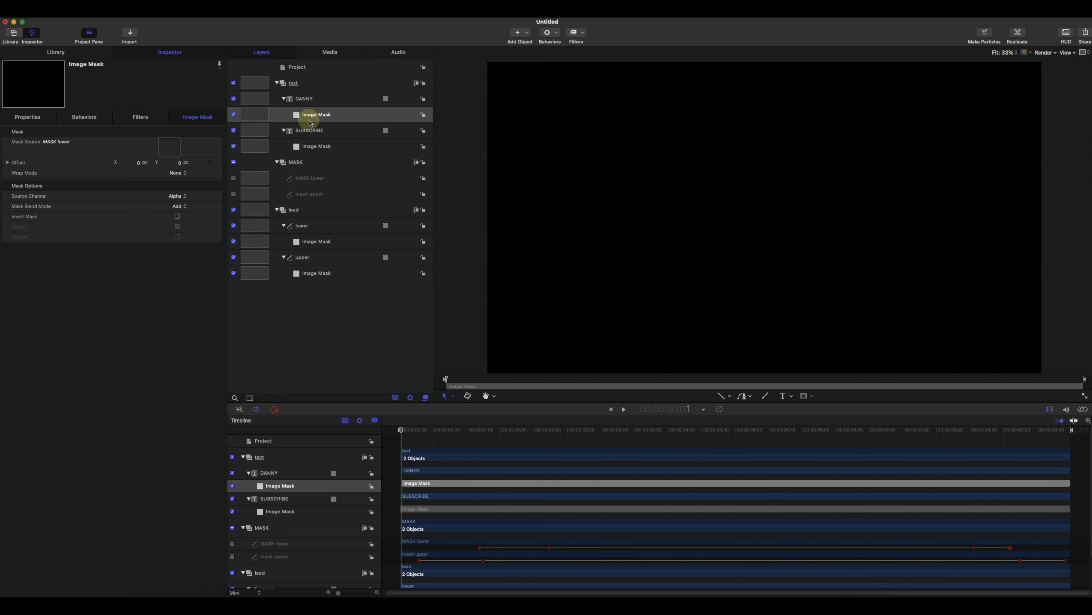
Step: Apply the Frightened text sequence behavior from Text-Continuous to SUBSCRIBE and to the lower name text, and scrub to check both
left_click(311, 130)
left_click(59, 52)
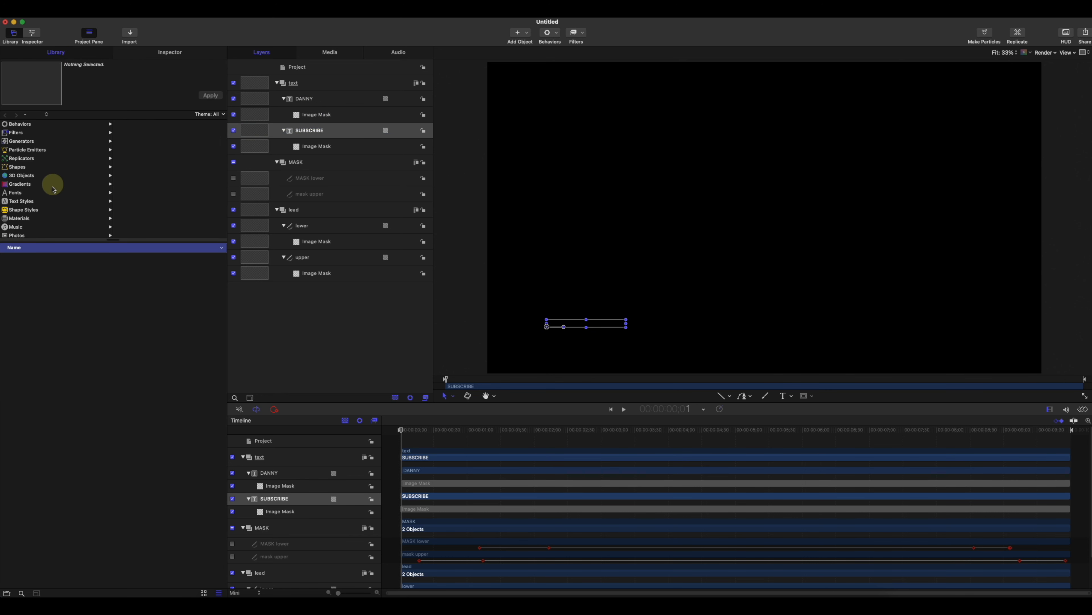
left_click(30, 126)
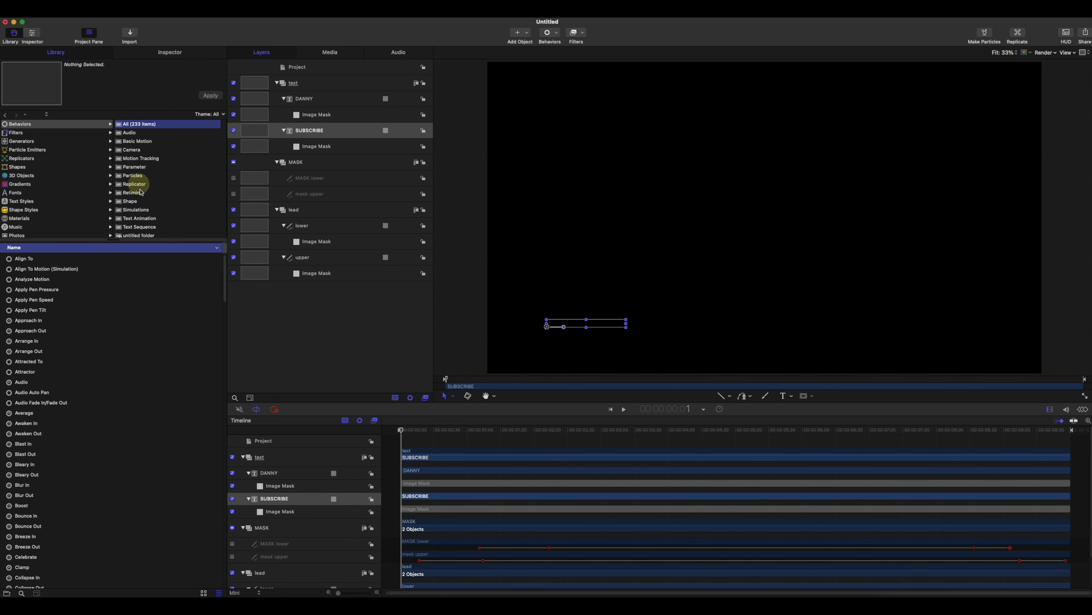
left_click(142, 218)
left_click(143, 224)
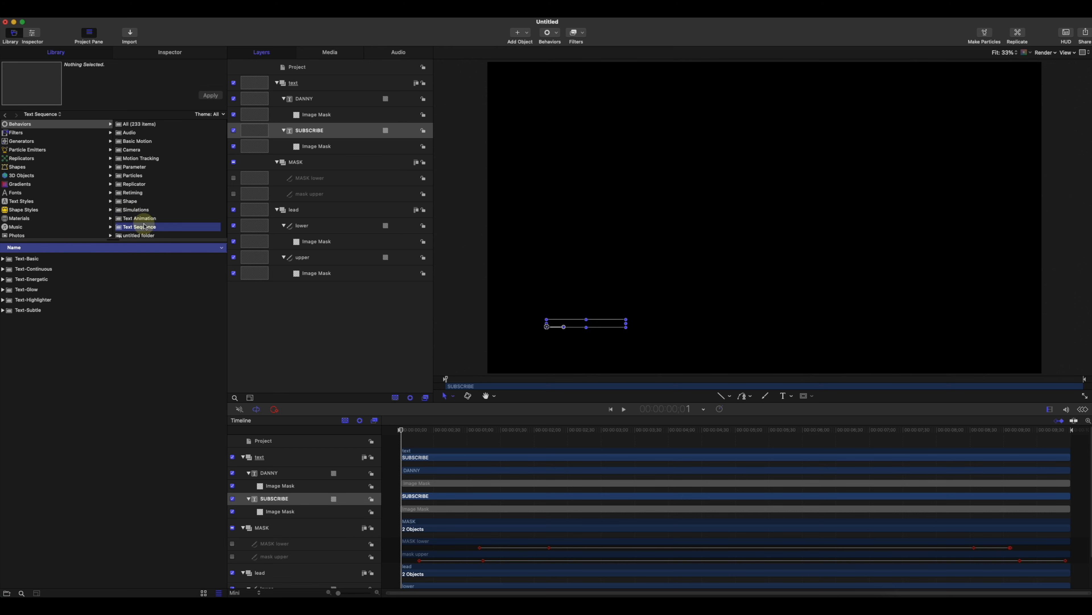
left_click(22, 271)
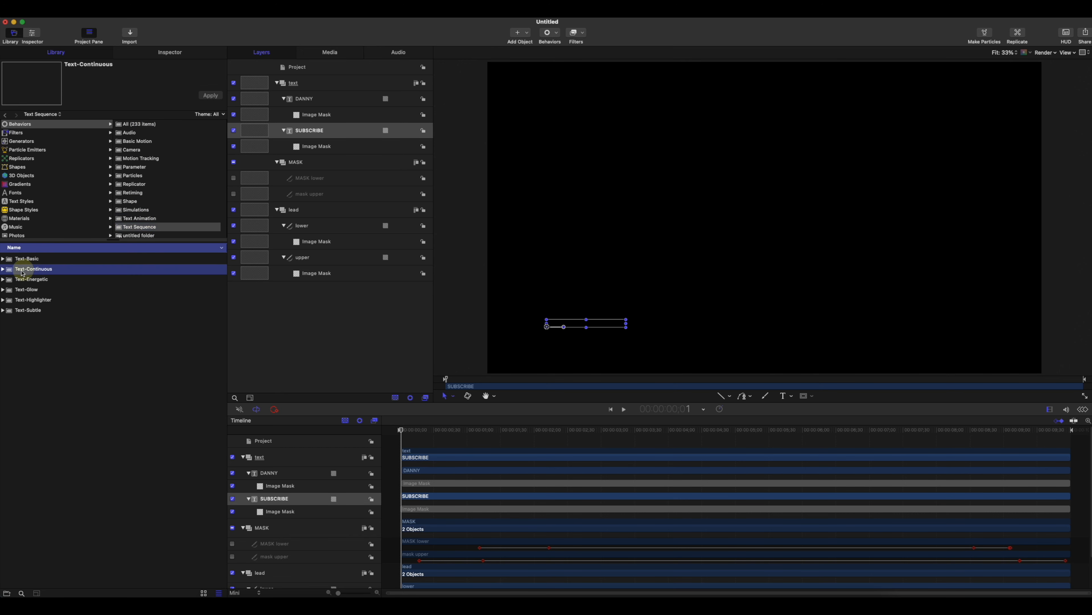
left_click(3, 269)
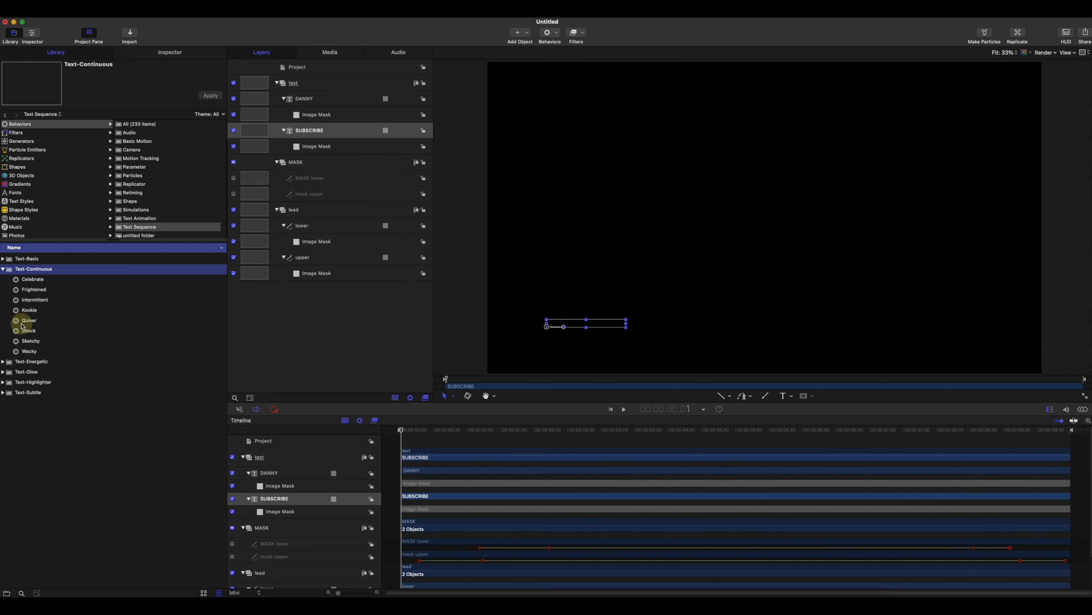
left_click_drag(34, 293, 312, 142)
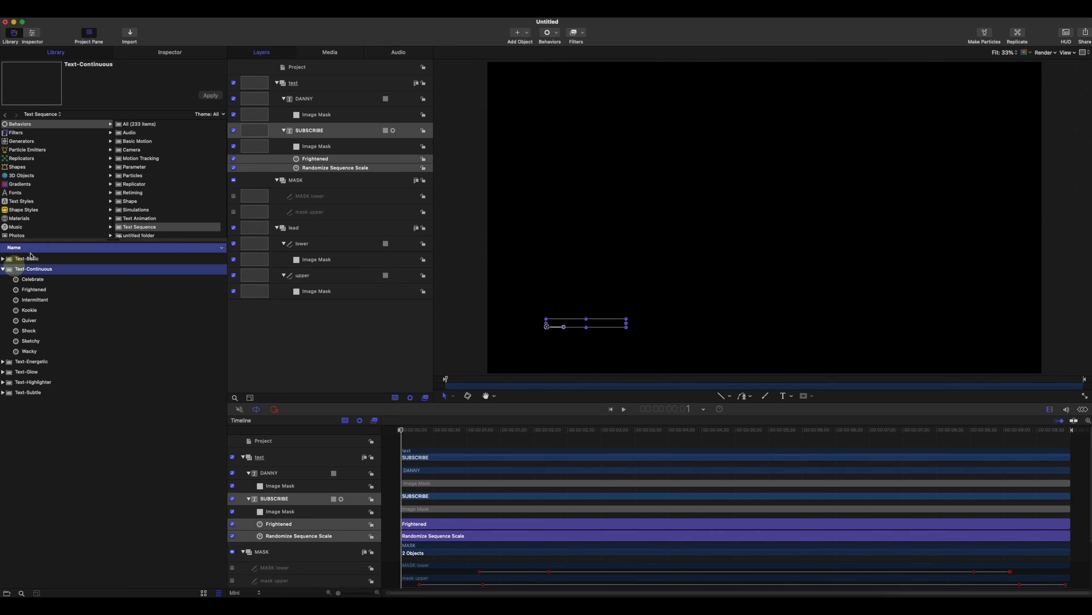
left_click_drag(33, 293, 309, 112)
left_click_drag(402, 430, 834, 455)
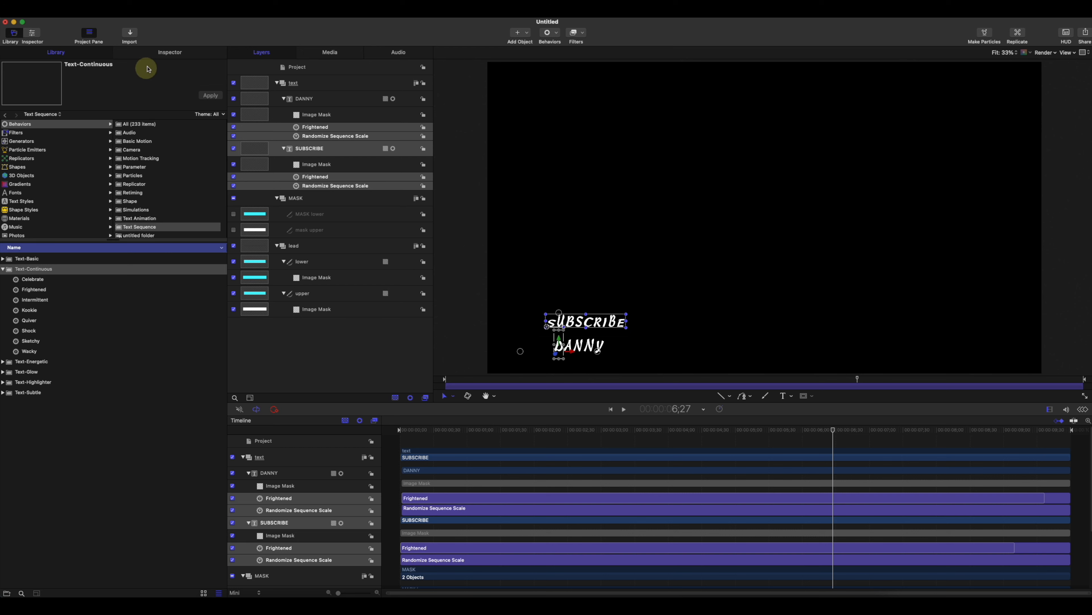
Step: Examine the Frightened behavior's settings on SUBSCRIBE and scrub the timeline to check the letter animation
left_click(171, 52)
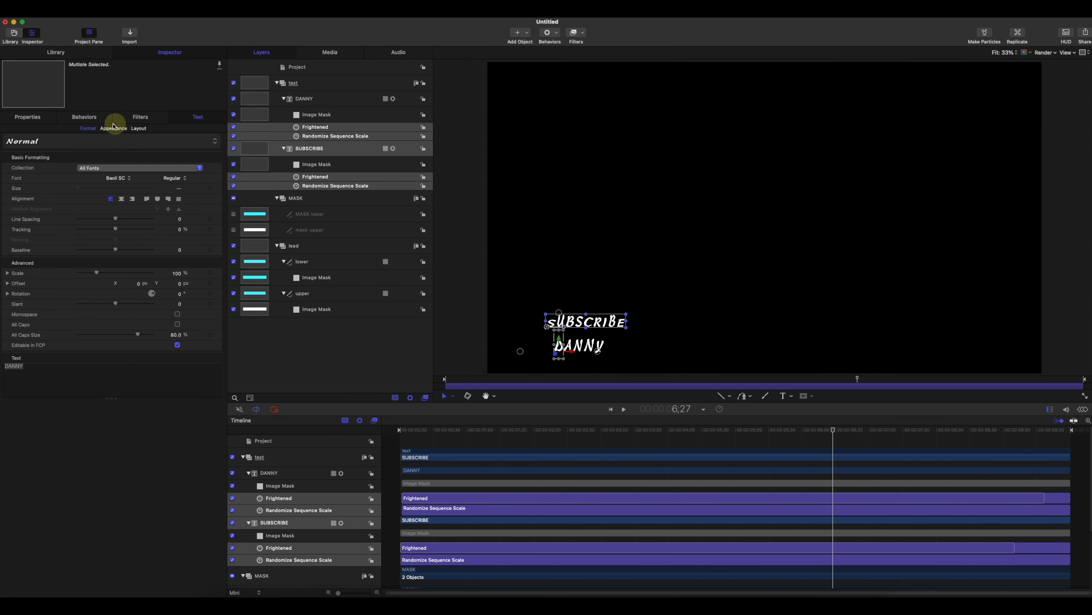
left_click(84, 117)
left_click(300, 373)
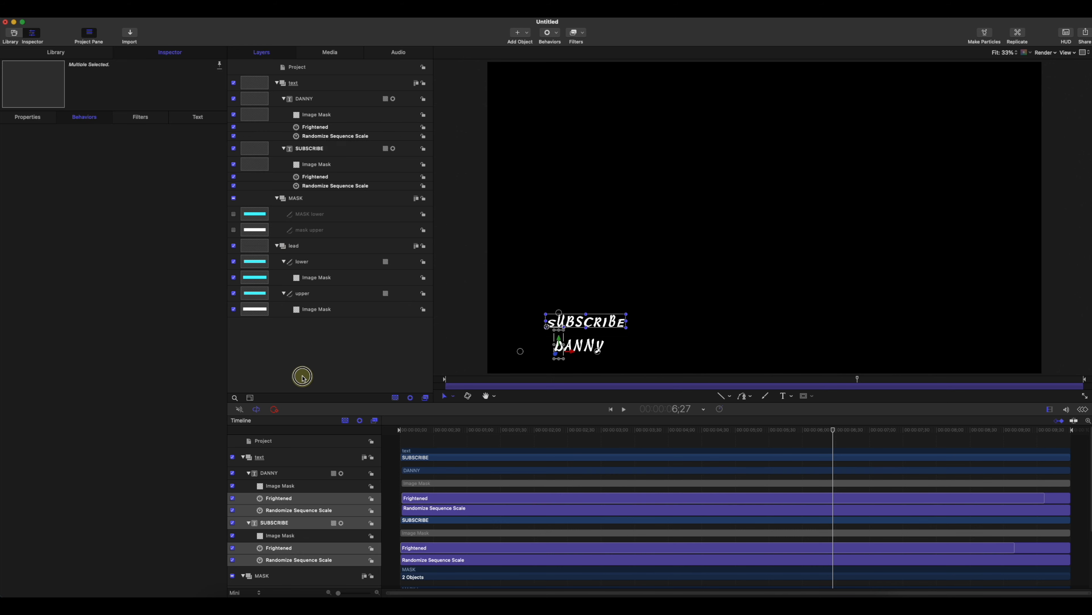
left_click(311, 177)
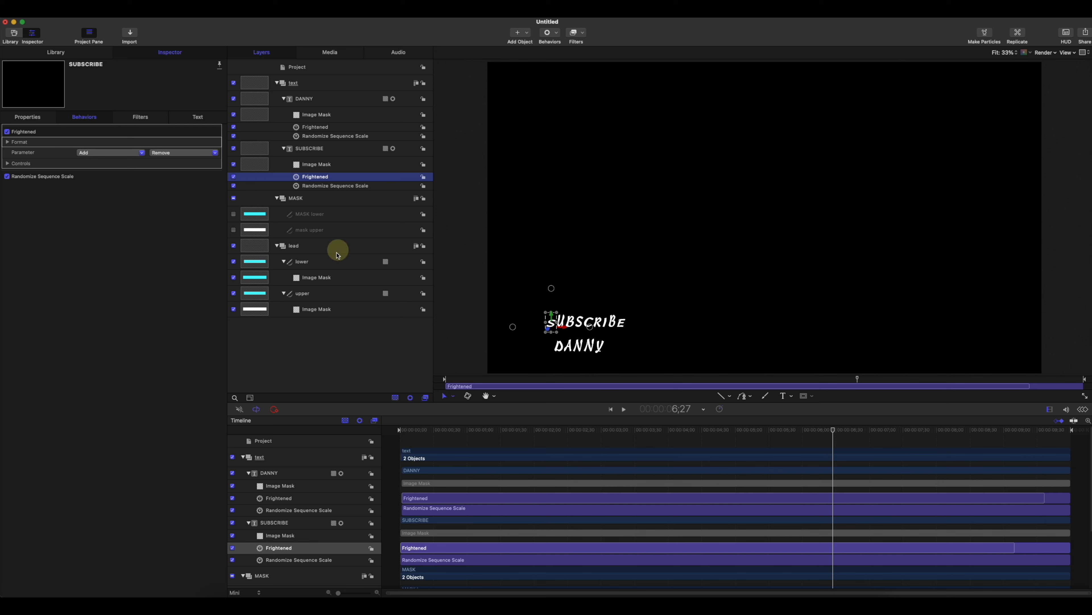
left_click(415, 432)
left_click_drag(415, 435, 777, 446)
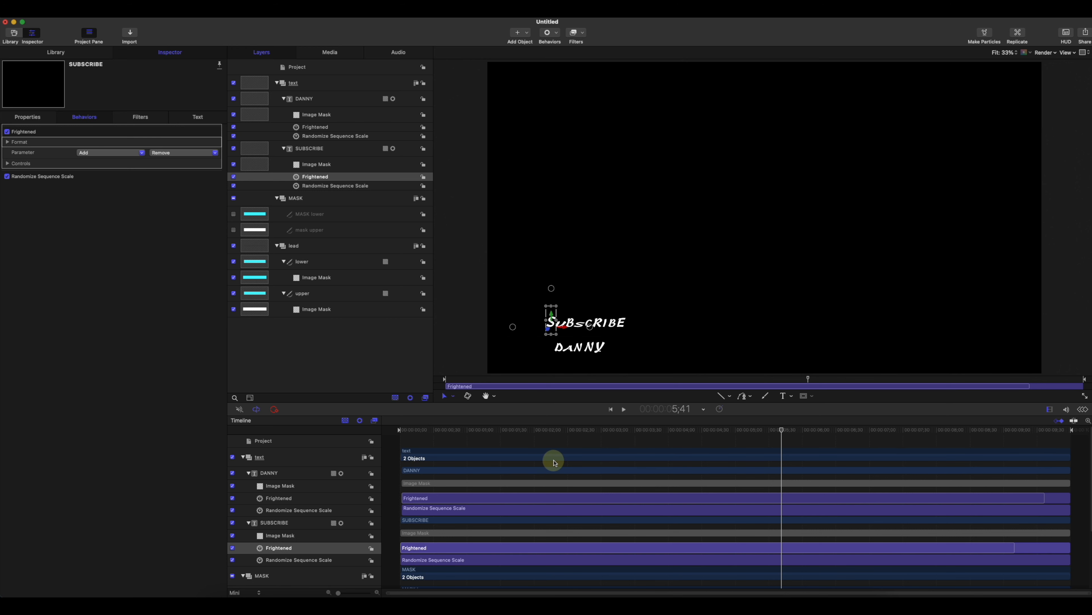
left_click_drag(482, 430, 402, 430)
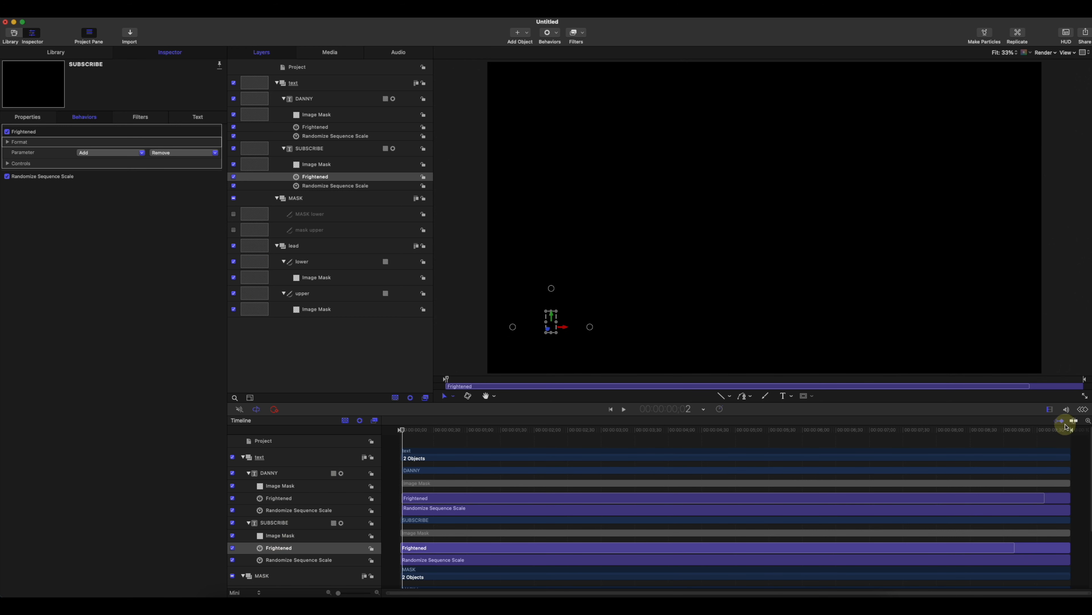
Step: Set the project marker at 1;59, where the opening animation ends, to type Build In - Optional
scroll(675, 490, "down", 3)
scroll(675, 491, "up", 3)
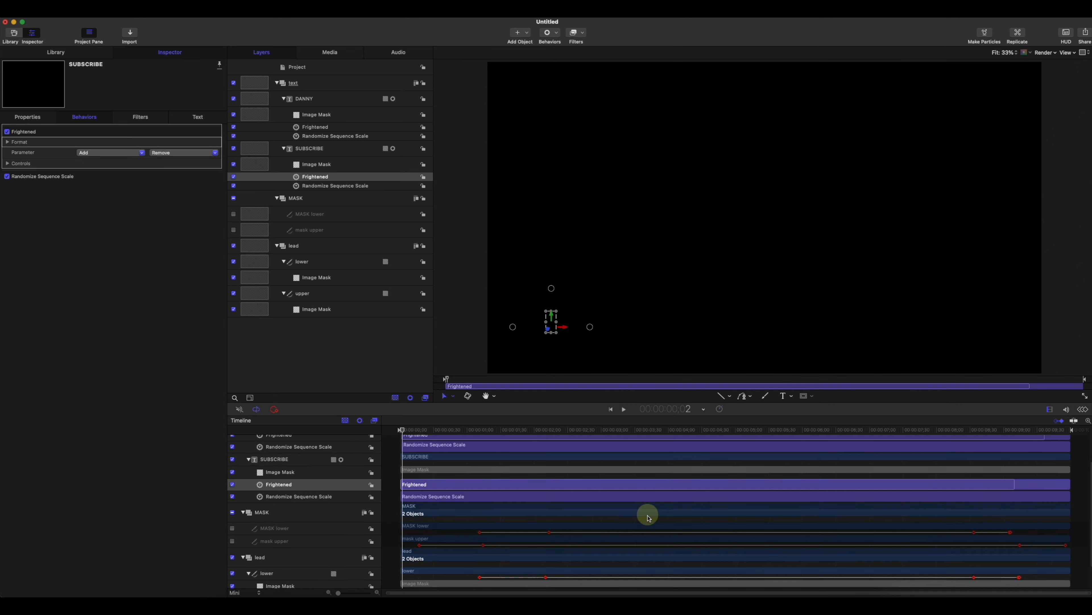
left_click_drag(422, 438, 528, 436)
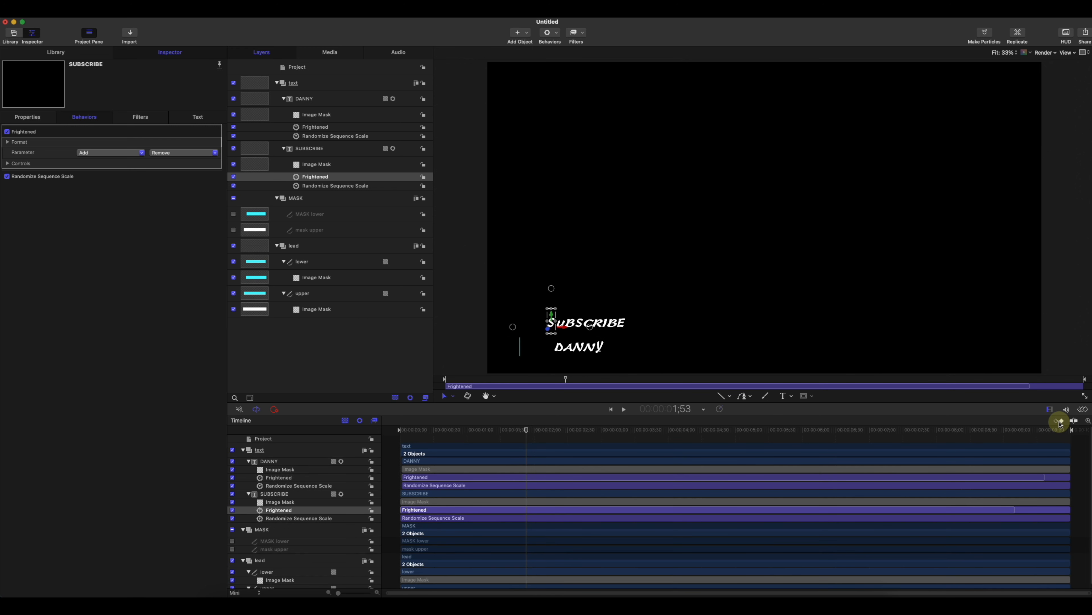
mouse_move(531, 433)
left_mouse_down()
mouse_move(509, 427)
mouse_move(531, 430)
left_mouse_up()
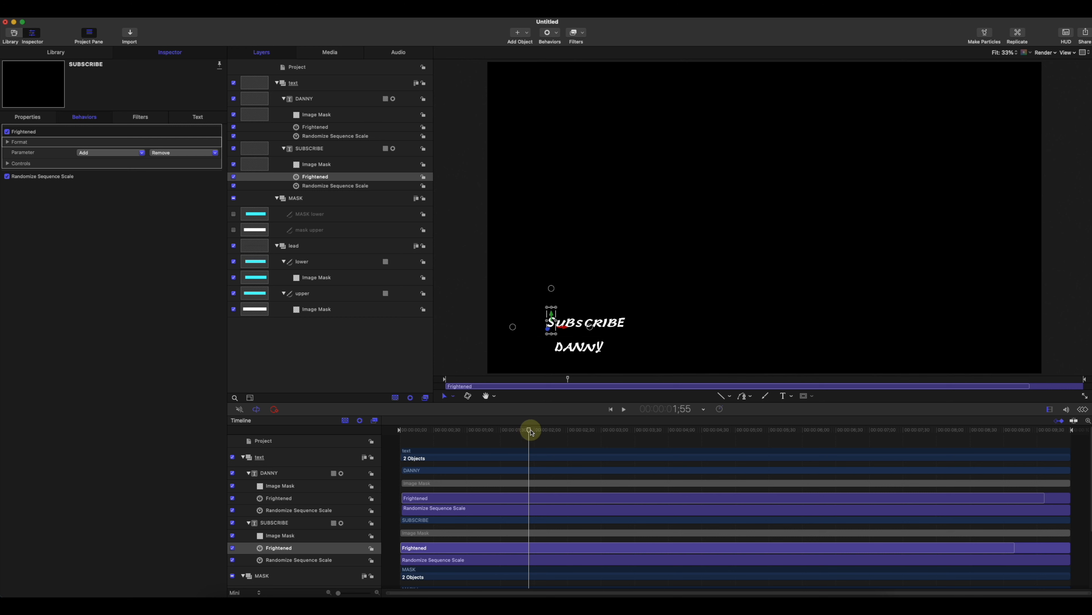
left_click_drag(531, 431, 534, 433)
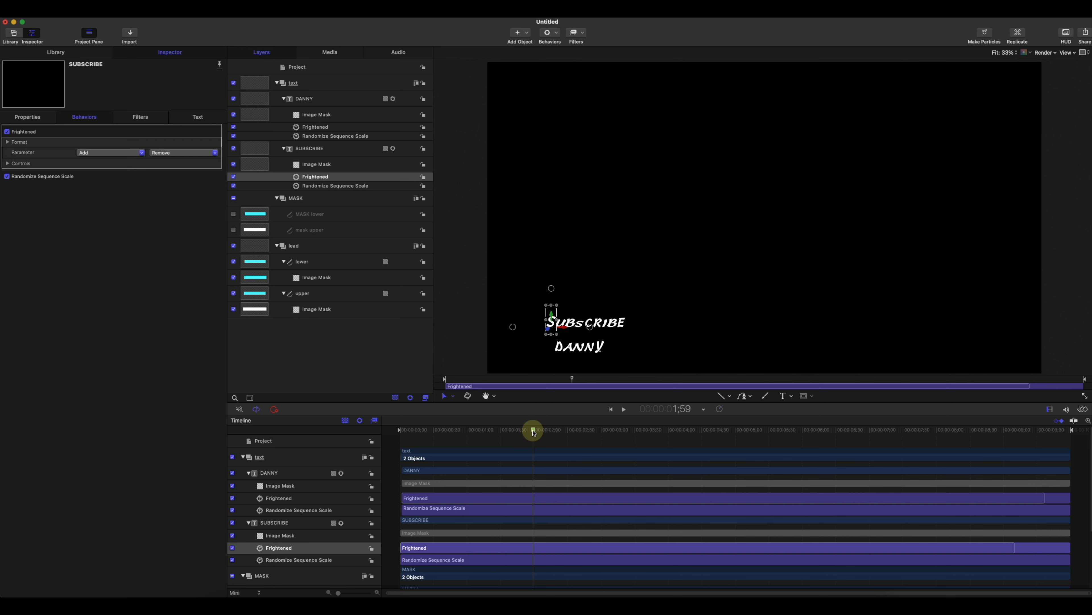
right_click(534, 430)
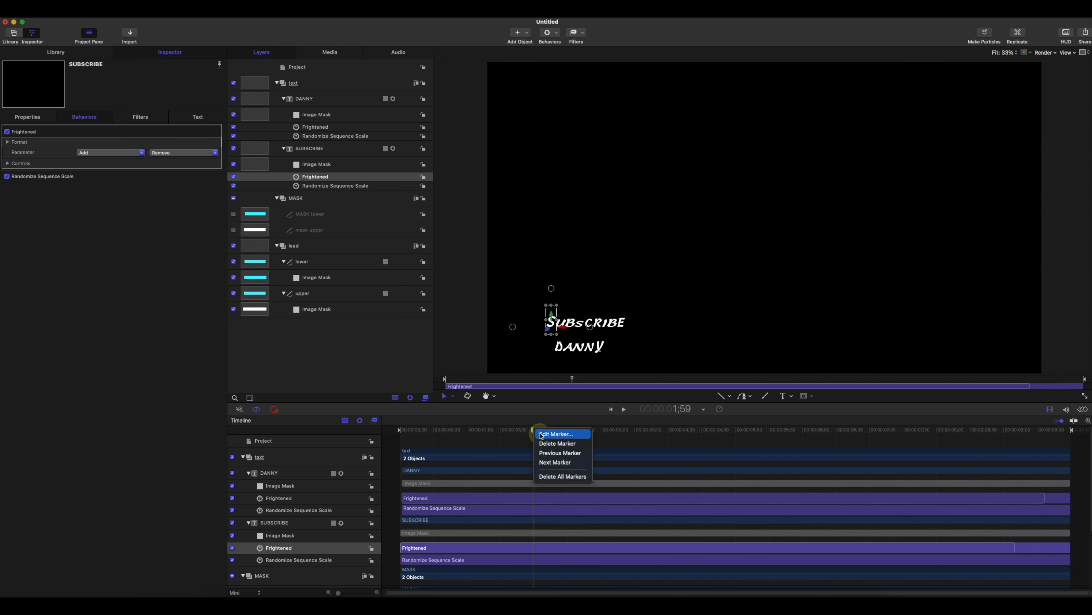
left_click(543, 434)
left_click(530, 230)
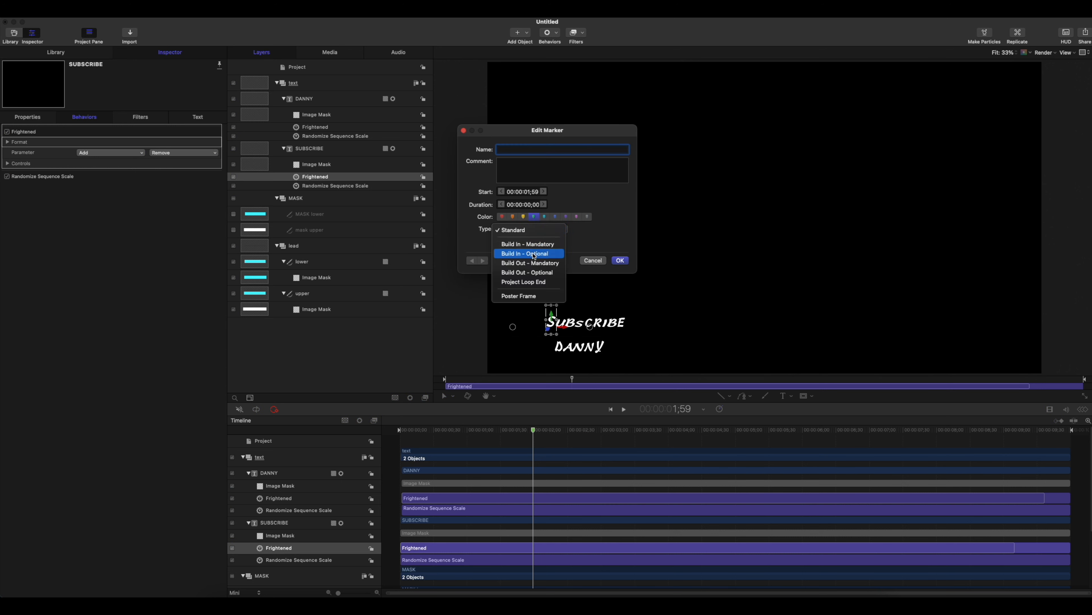
left_click(534, 254)
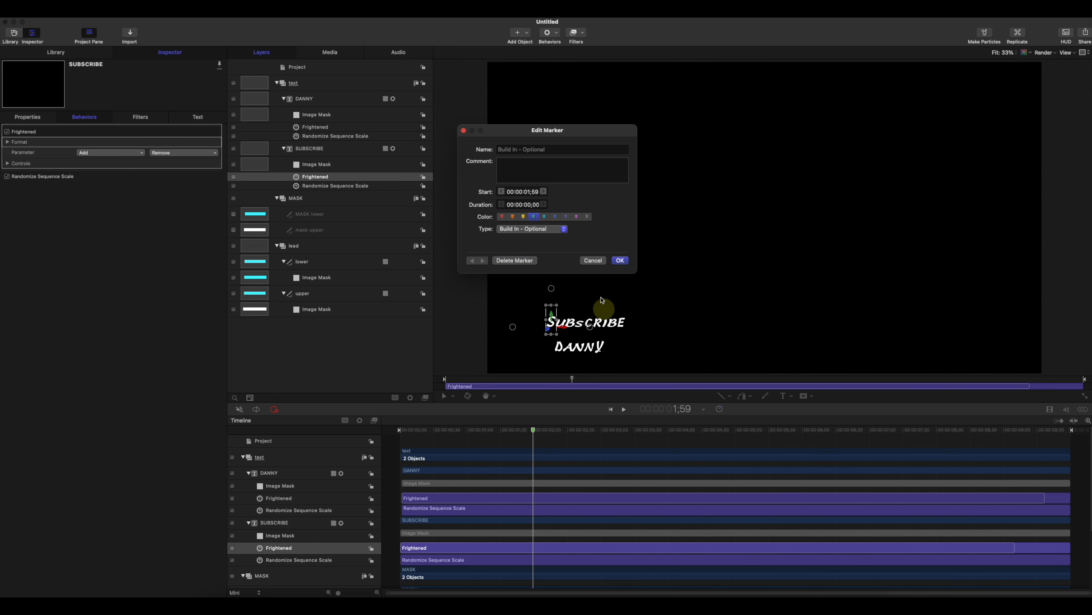
left_click(621, 260)
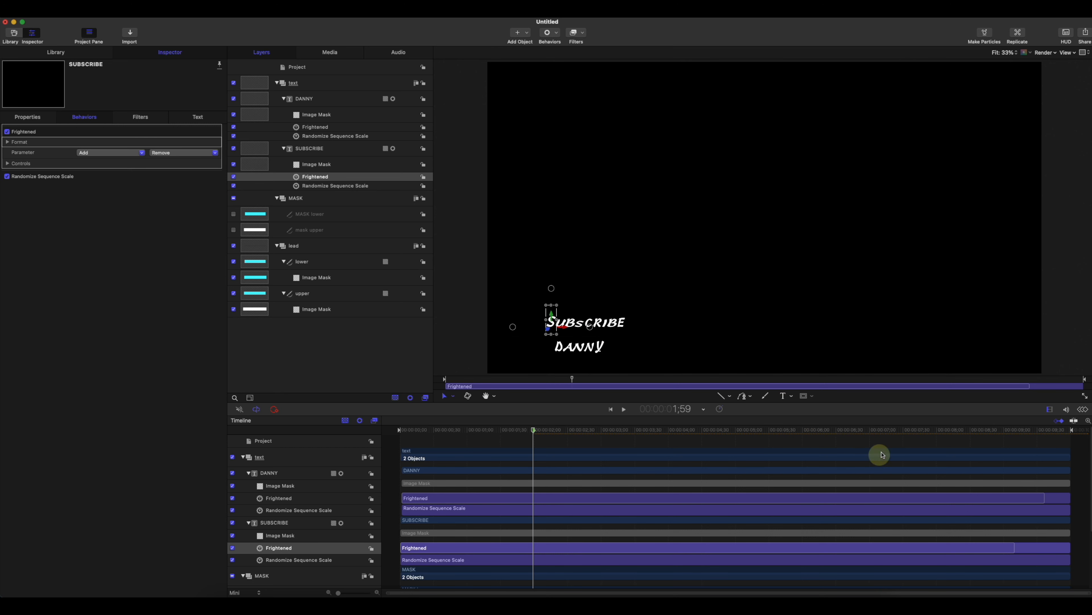
Step: Set the project marker at 8;33 to type Build Out - Optional and scrub through the closing animation to the end
mouse_move(908, 432)
left_mouse_down()
mouse_move(1010, 437)
mouse_move(975, 442)
left_mouse_up()
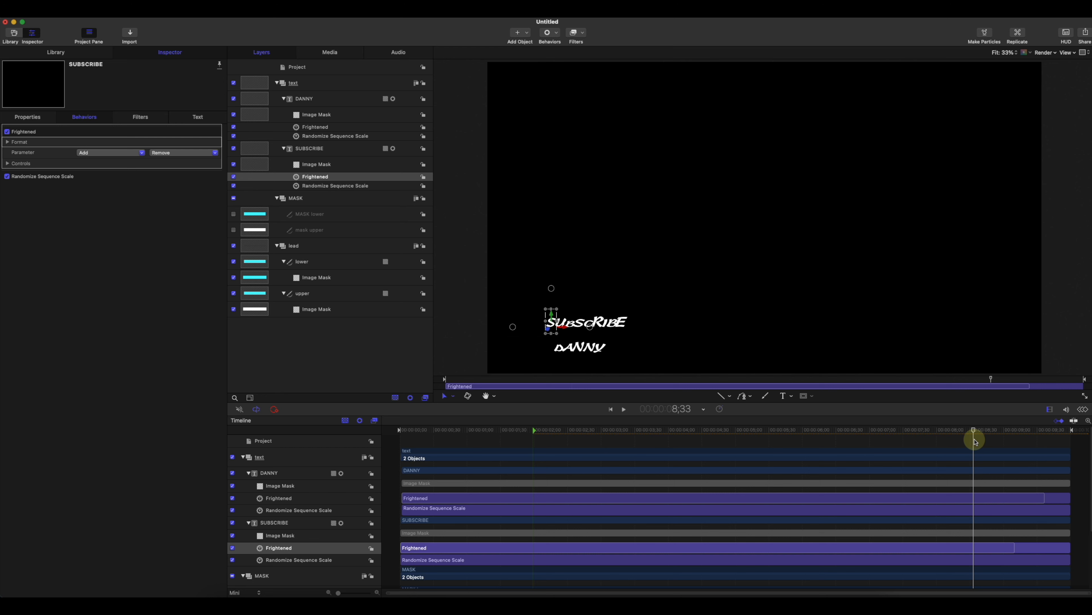
right_click(973, 432)
left_click(983, 434)
left_click(558, 230)
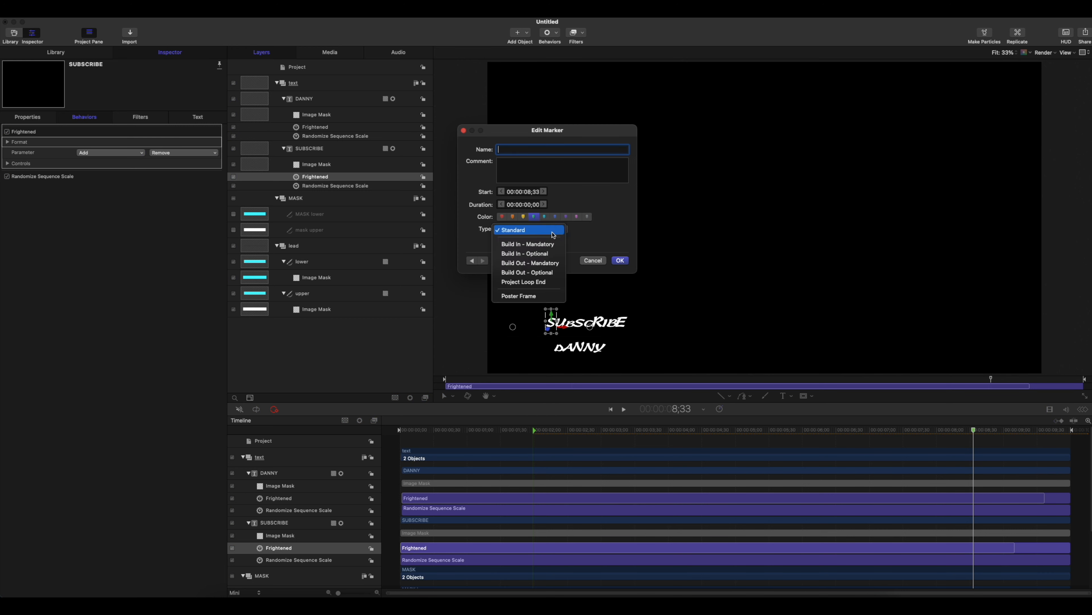
left_click(540, 273)
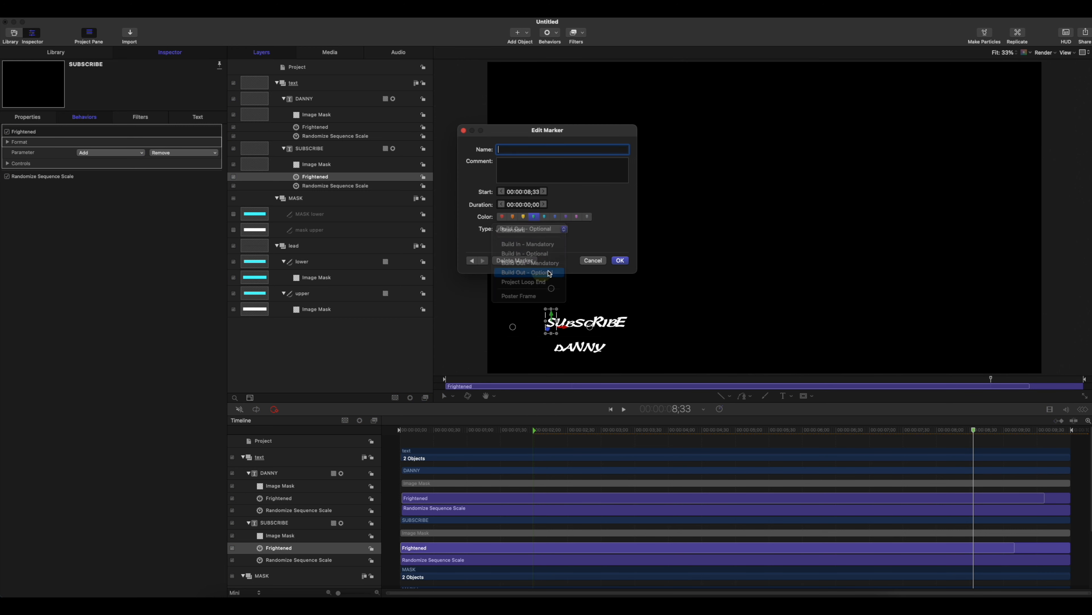
left_click(620, 260)
left_click_drag(974, 430, 1070, 465)
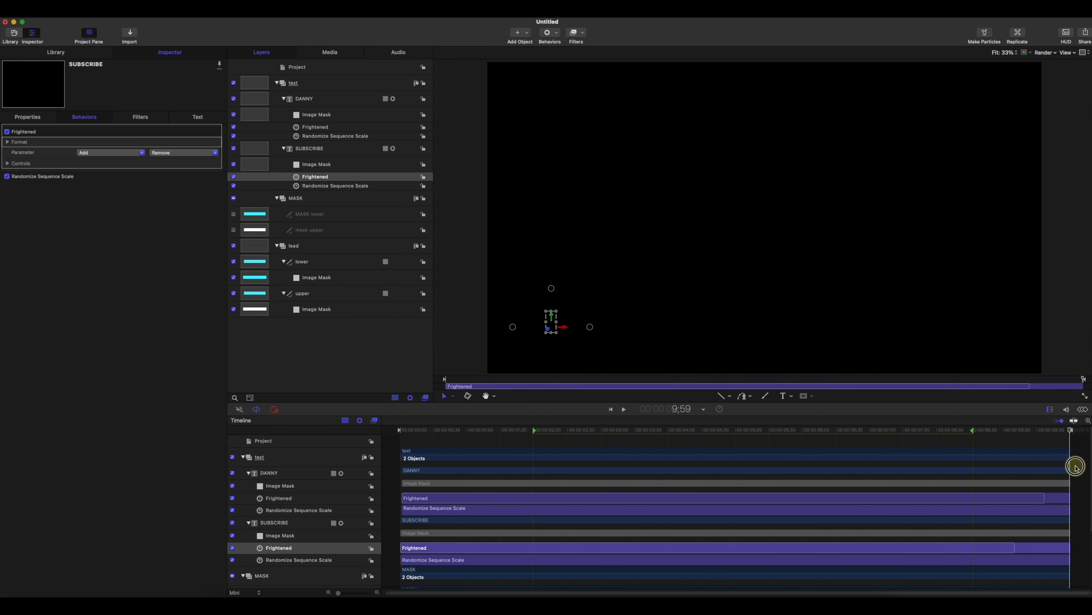
mouse_move(1075, 467)
left_mouse_down()
mouse_move(970, 461)
mouse_move(1069, 469)
left_mouse_up()
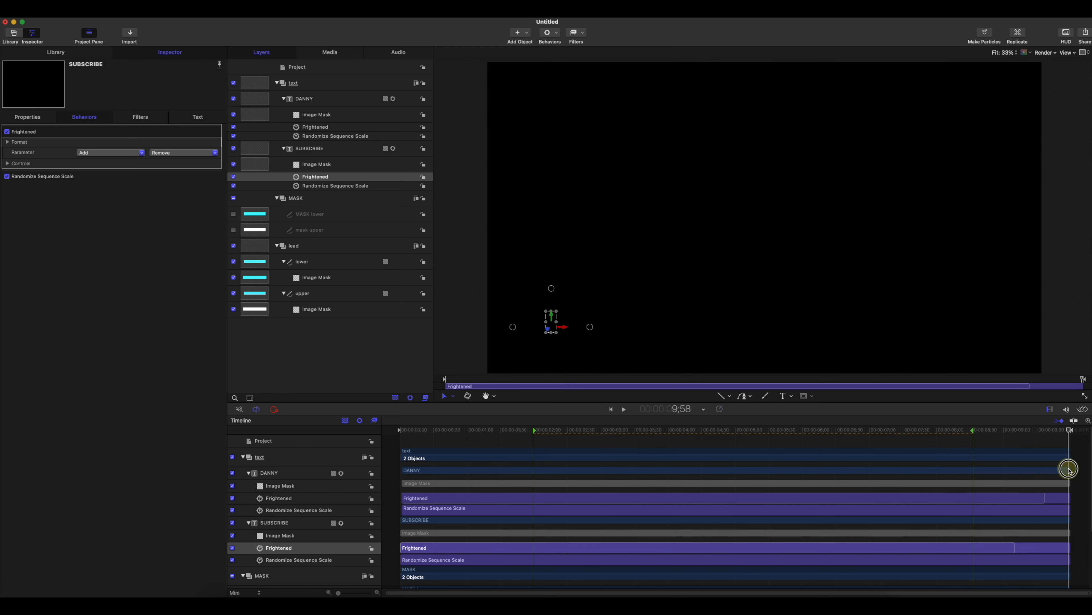
Step: Try other brush colors on the upper lead shape without keeping them and scrub through the opening animation
left_click(338, 336)
left_click_drag(487, 427, 795, 447)
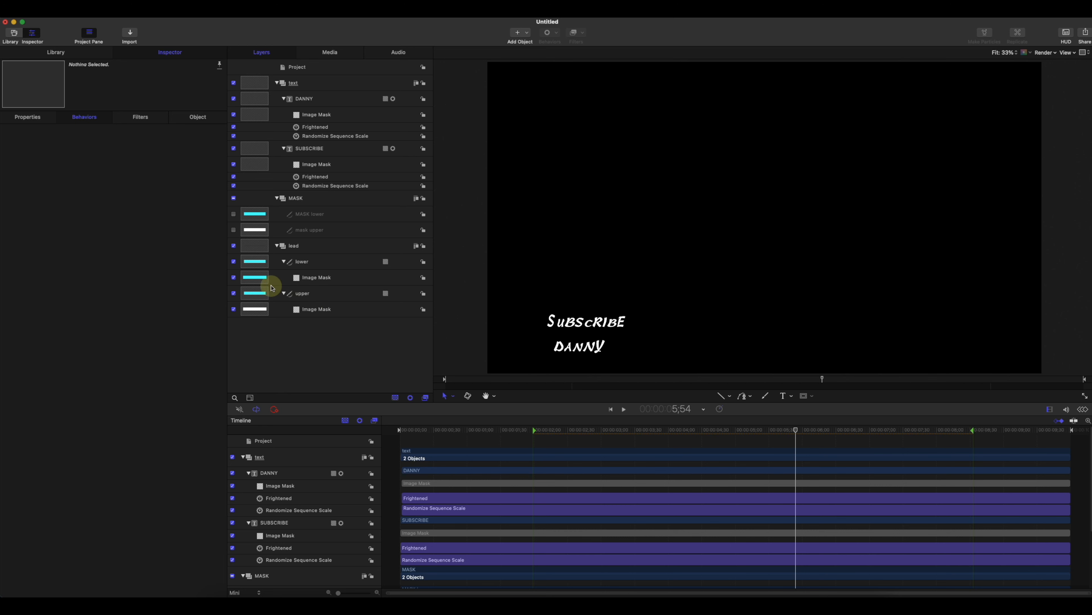
left_click(294, 297)
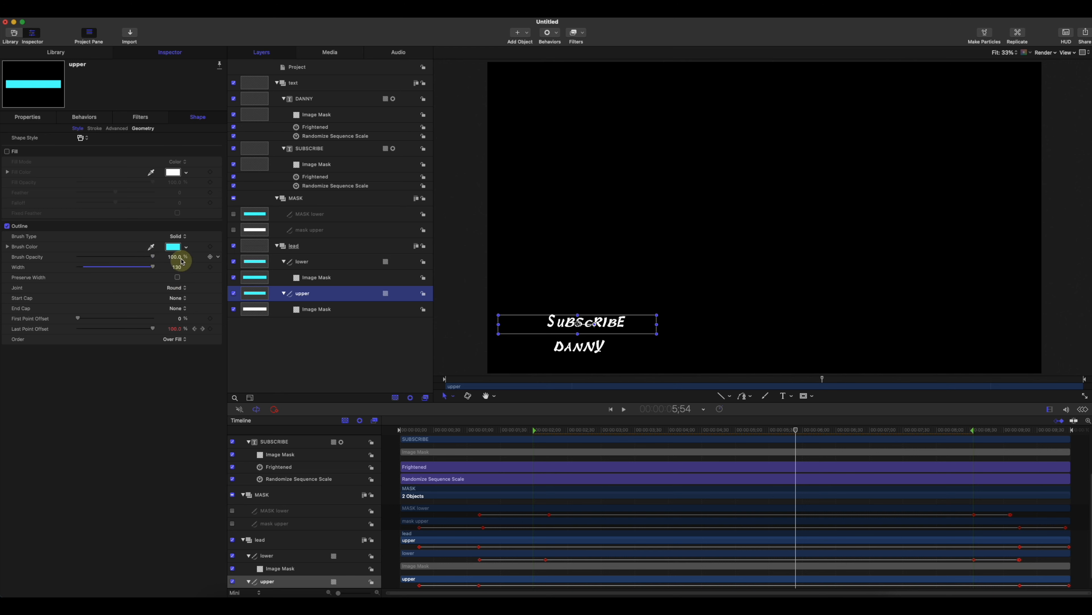
left_click(185, 248)
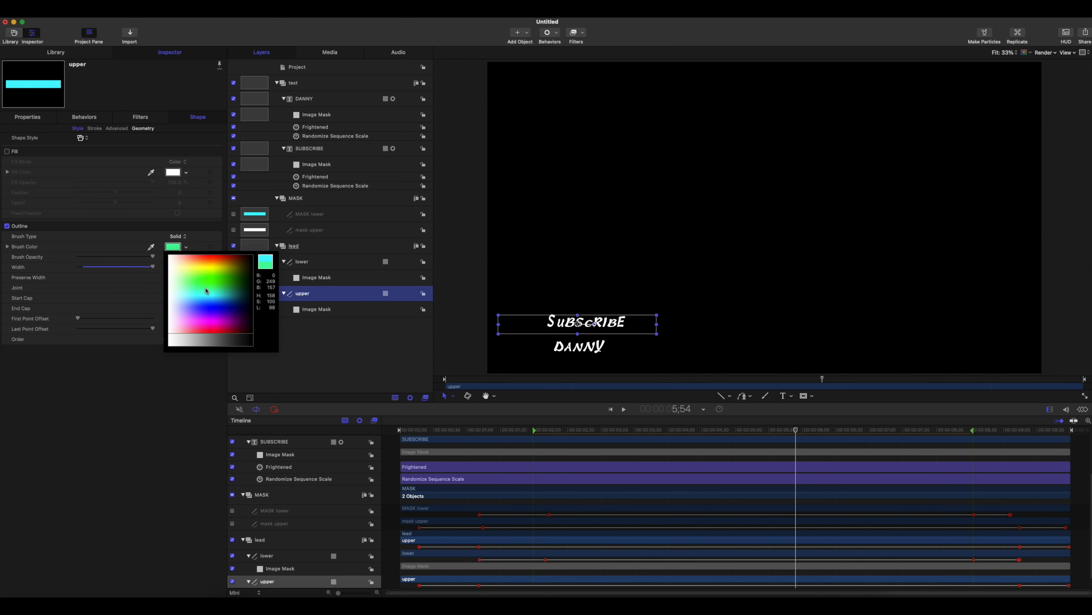
left_click(324, 352)
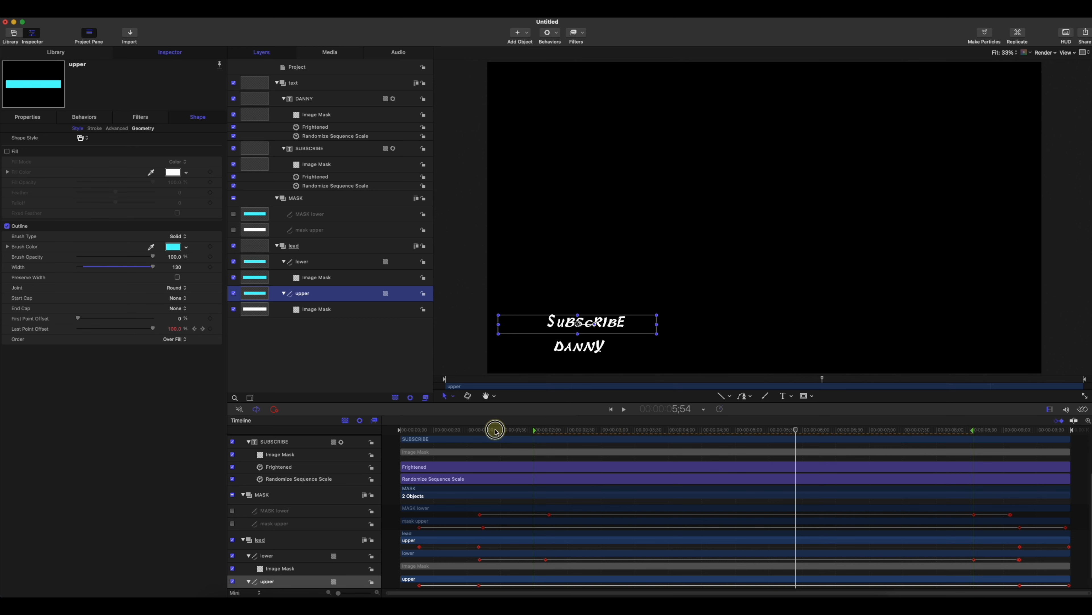
left_click_drag(464, 429, 575, 444)
Step: Publish the Outline Brush Color parameter of the upper lead shape
left_click(295, 334)
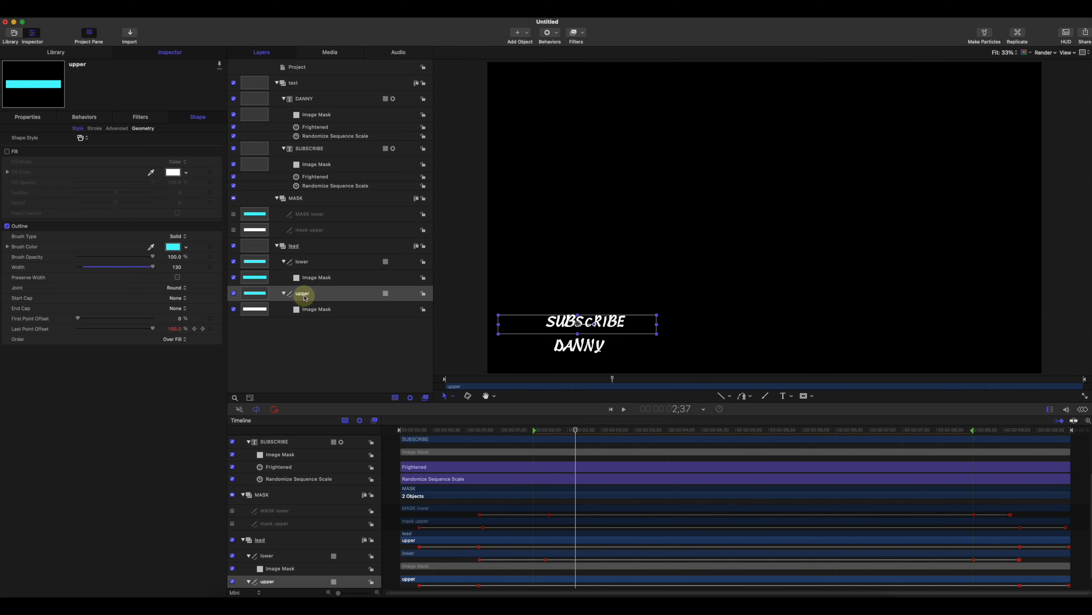
left_click(300, 264)
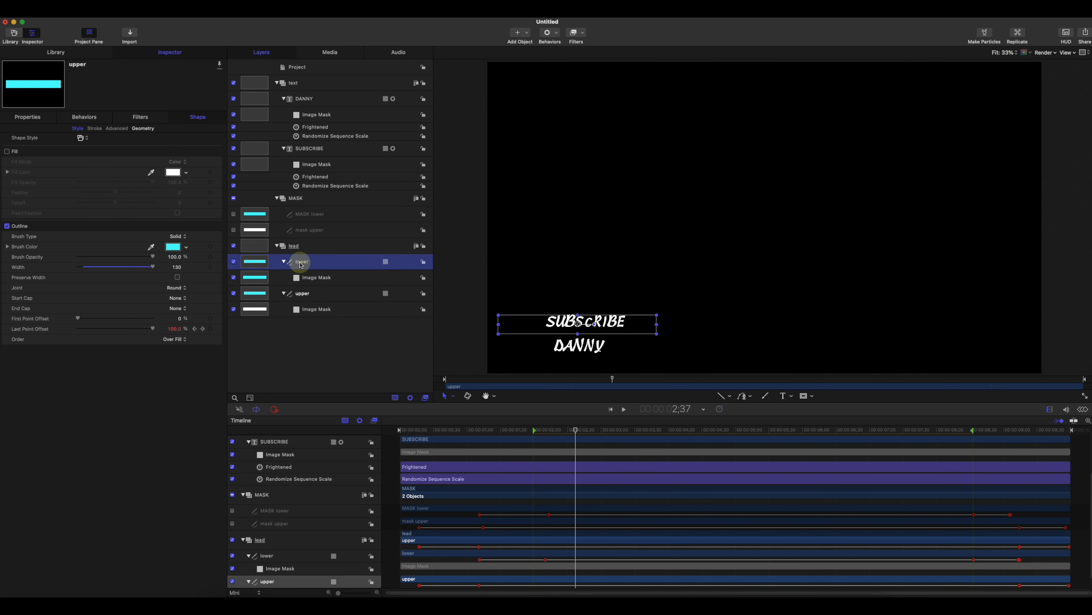
left_click(302, 295)
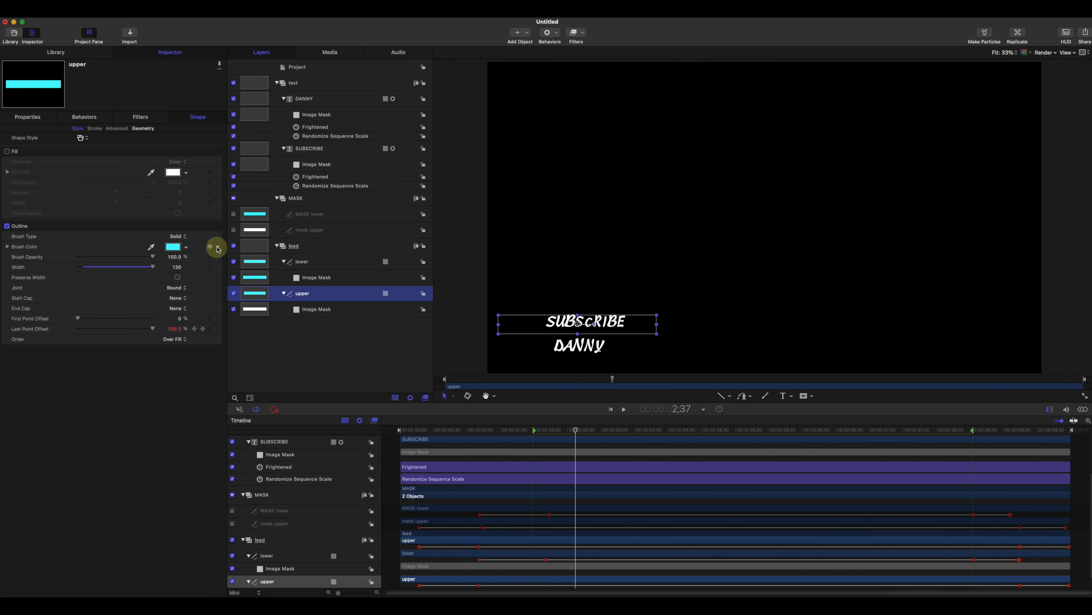
left_click(218, 250)
left_click(241, 363)
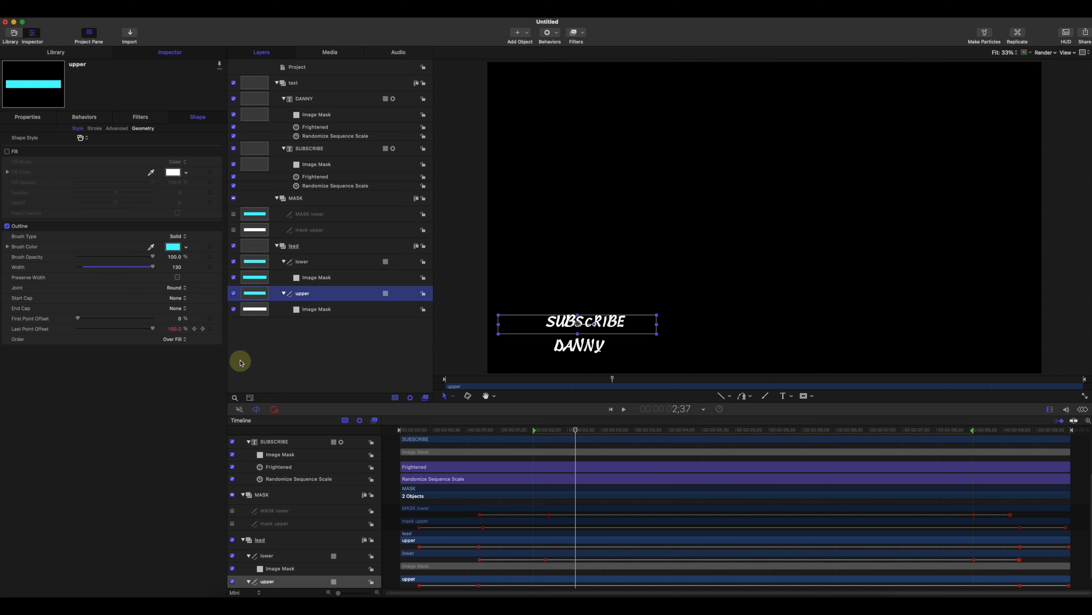
Step: Add a Link parameter behavior to the lower lead shape's Brush Color, using the upper shape as the source object
left_click(302, 263)
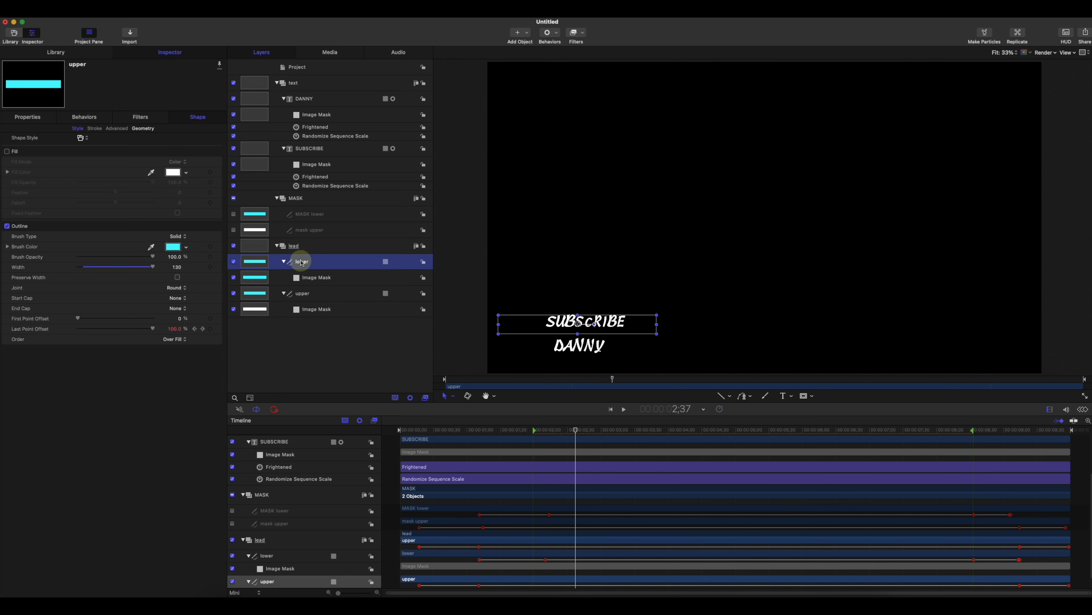
left_click(219, 248)
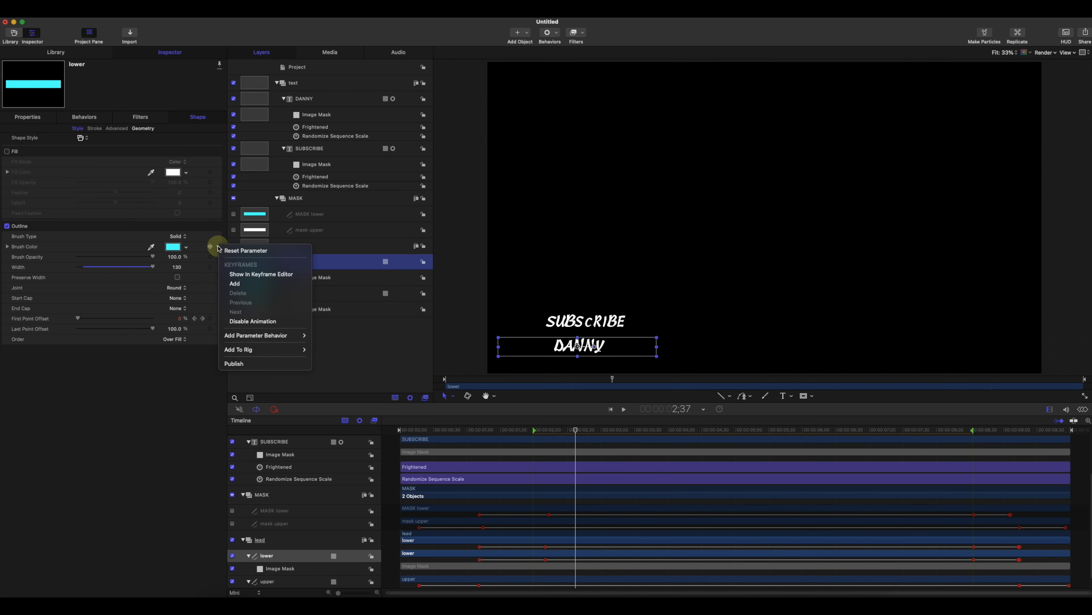
mouse_move(273, 338)
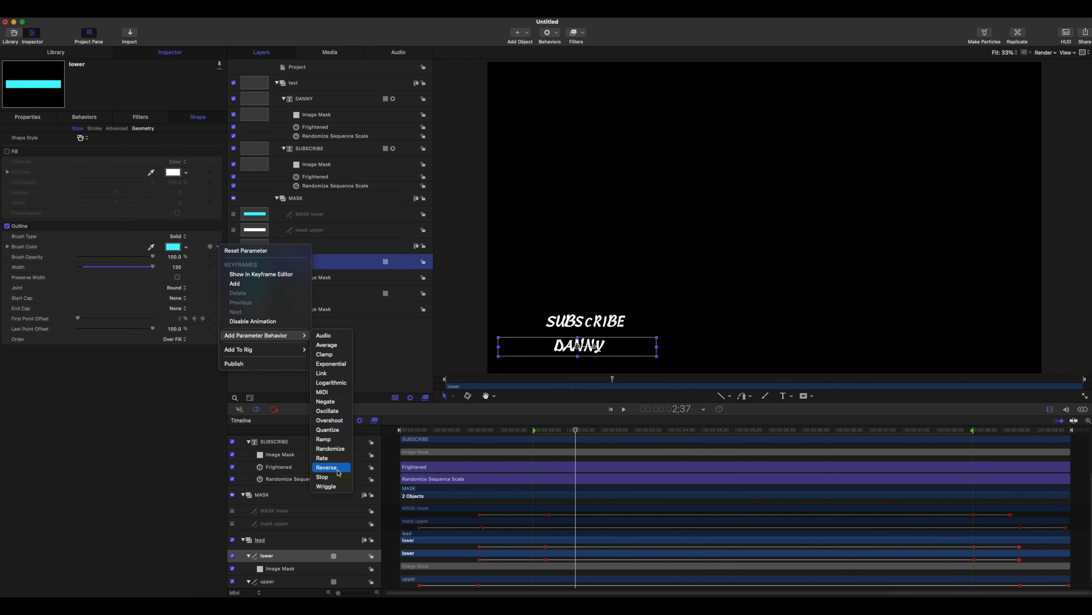
left_click(322, 373)
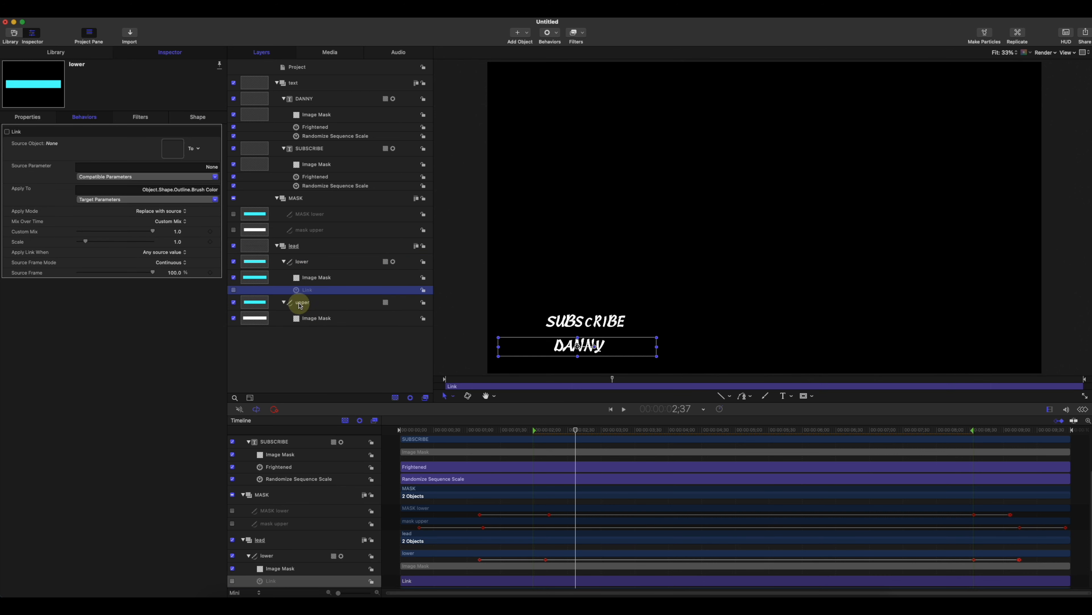
left_click_drag(300, 305, 174, 150)
Step: Set the lower shape's Link source parameter to all channels of the upper shape's Outline Brush Color
left_click(189, 176)
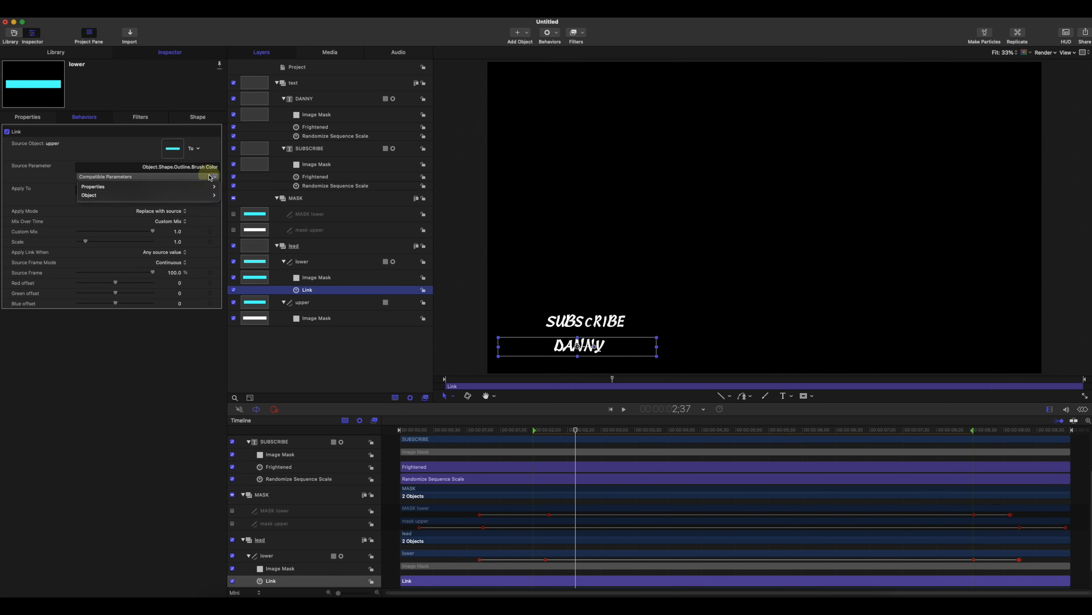
mouse_move(189, 189)
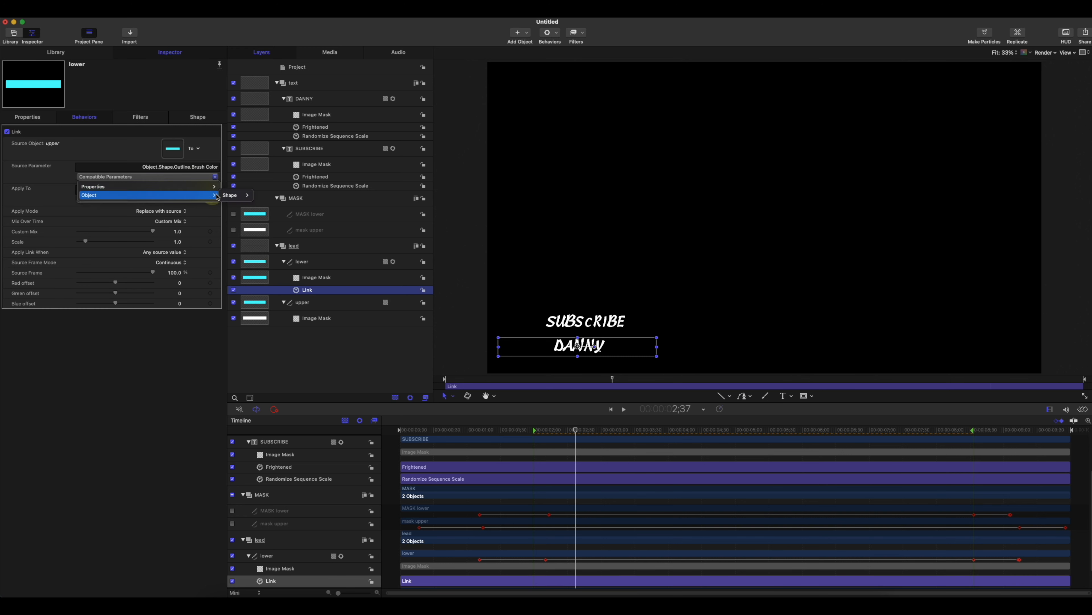
mouse_move(235, 196)
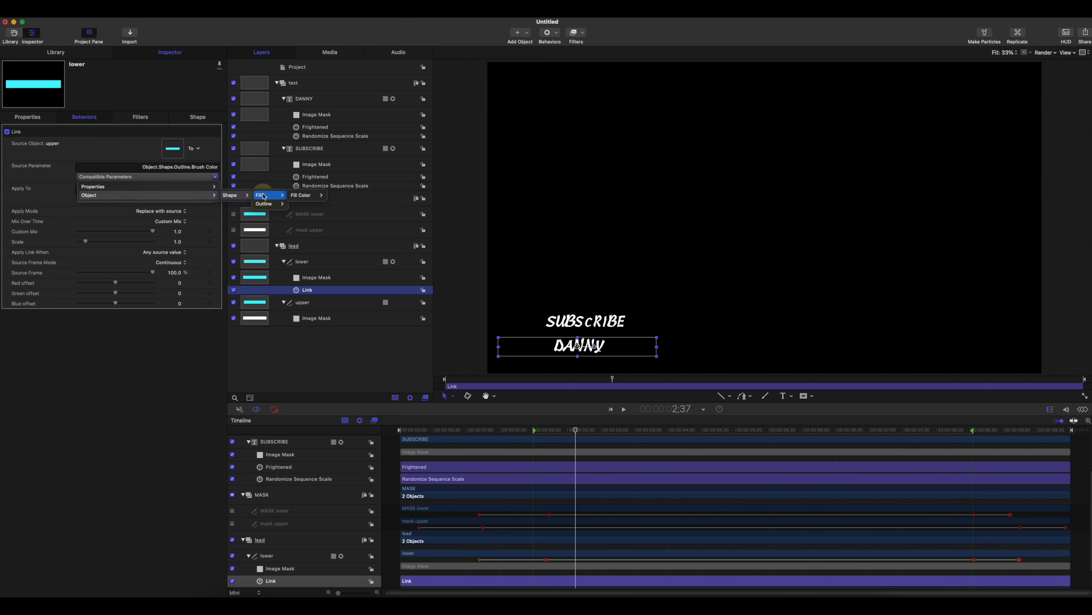
left_click(304, 301)
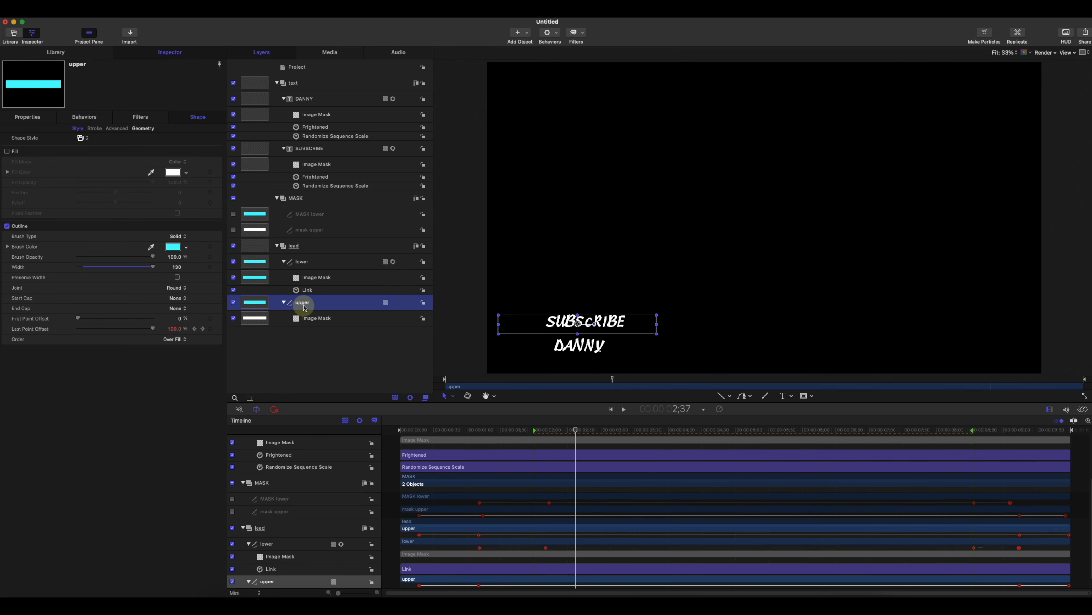
left_click(308, 289)
left_click(214, 176)
mouse_move(202, 197)
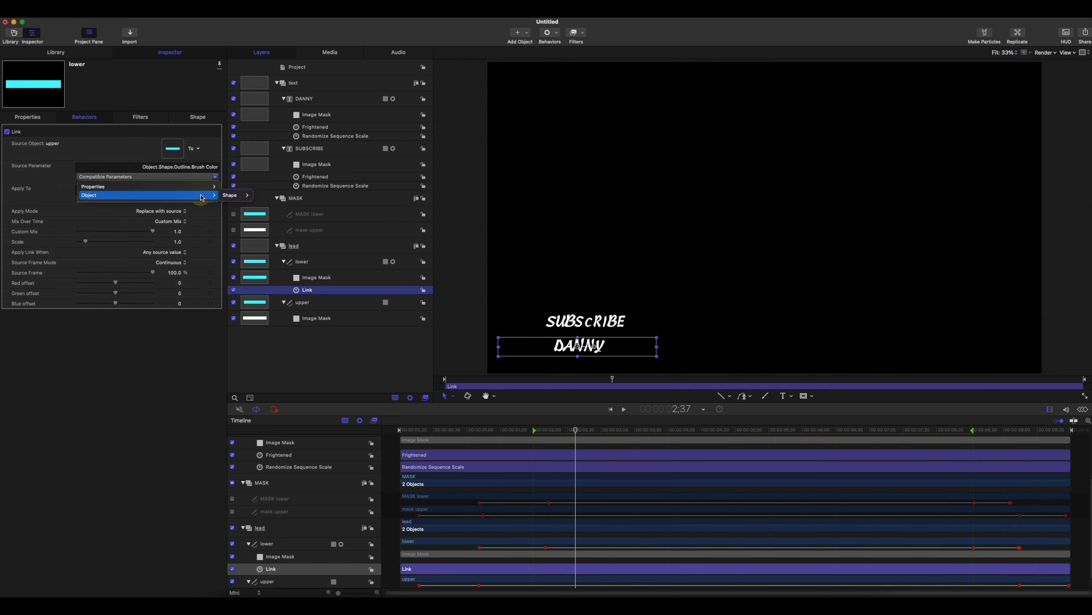
mouse_move(266, 203)
mouse_move(302, 205)
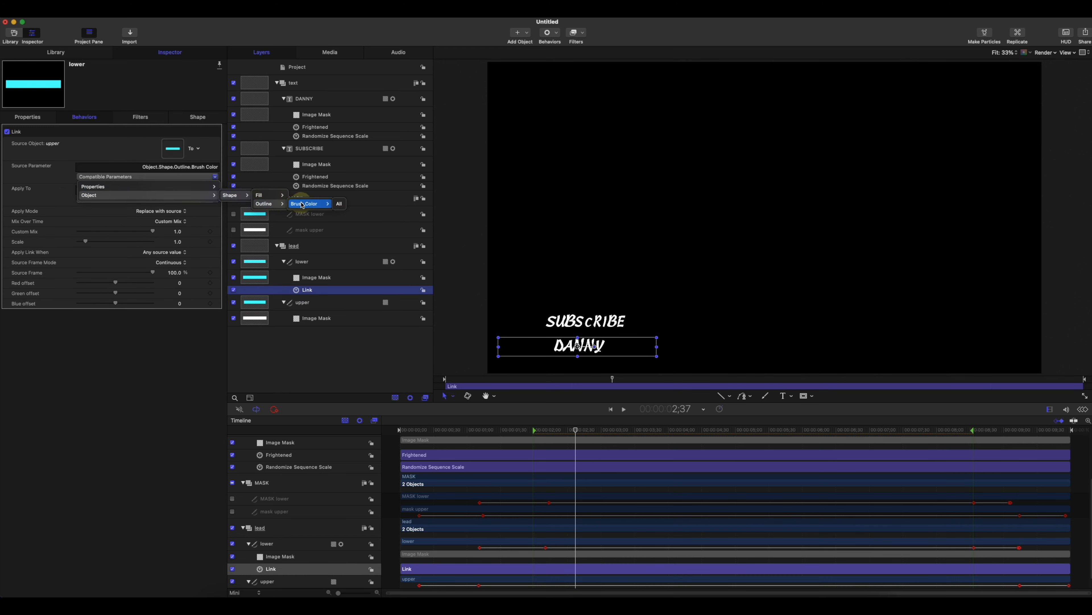
left_click(340, 203)
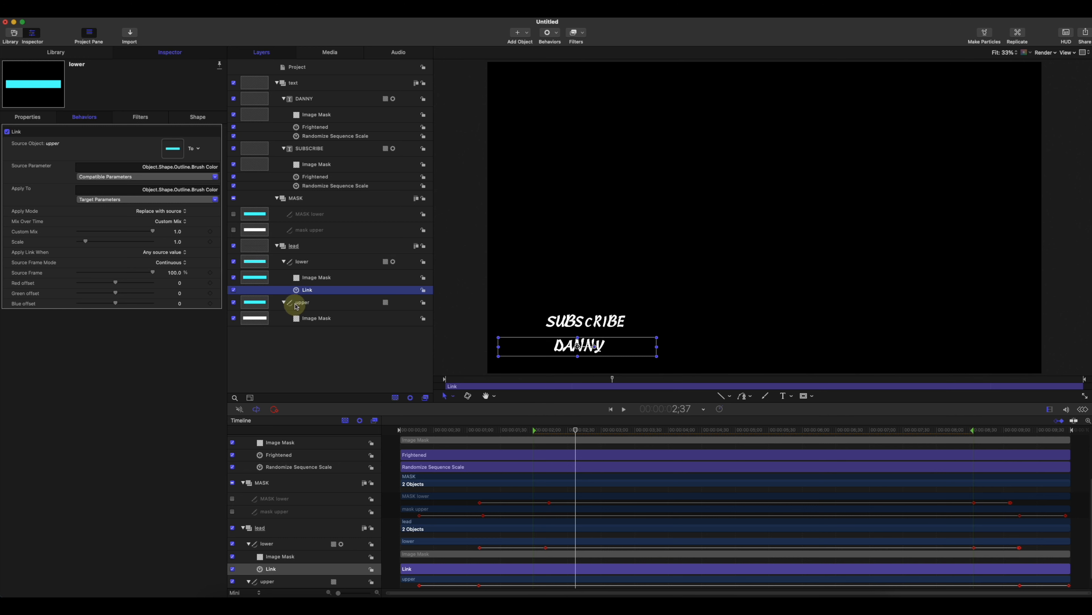
Step: Set the upper lead shape's Brush Color to yellow and scrub into the opening animation to test the link
left_click(304, 303)
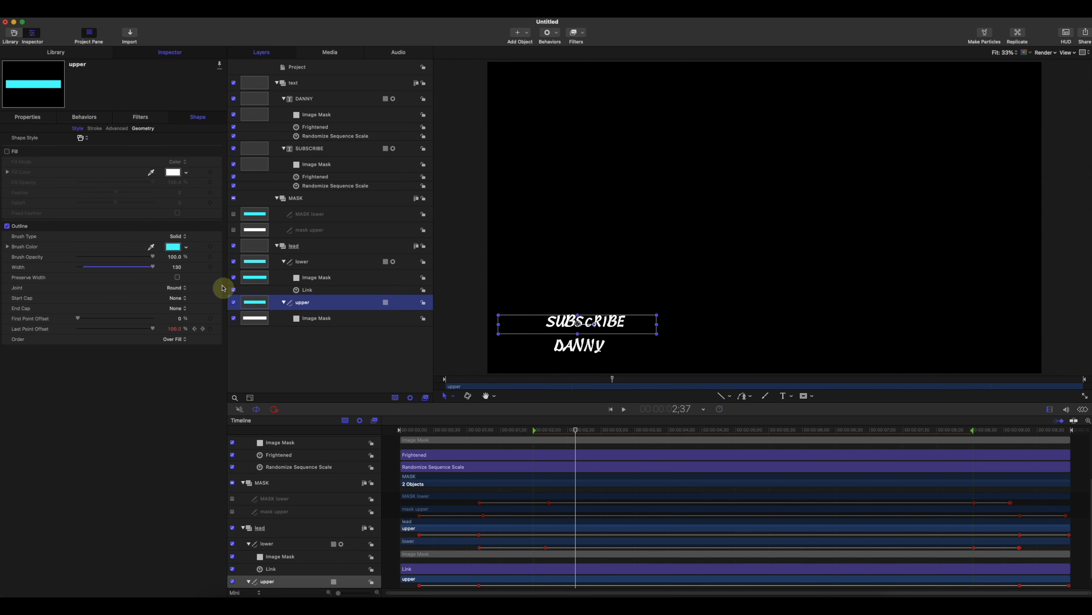
left_click(187, 247)
left_click(202, 270)
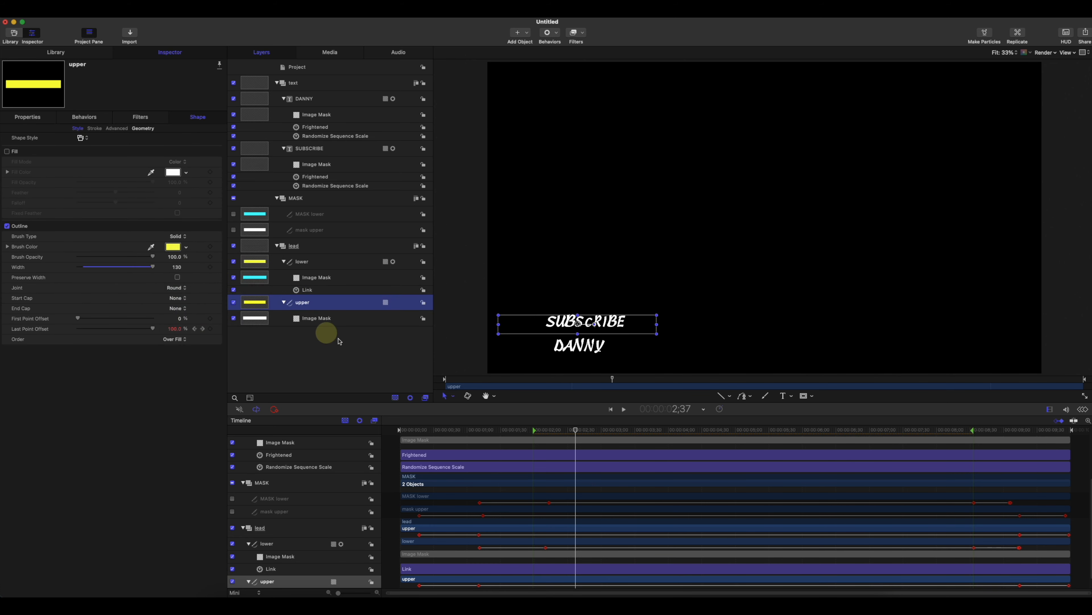
mouse_move(501, 430)
left_mouse_down()
mouse_move(479, 433)
mouse_move(512, 433)
mouse_move(438, 435)
mouse_move(541, 438)
mouse_move(506, 436)
left_mouse_up()
Step: Set the upper lead shape's Brush Color to cyan and unpublish that parameter
left_click(186, 246)
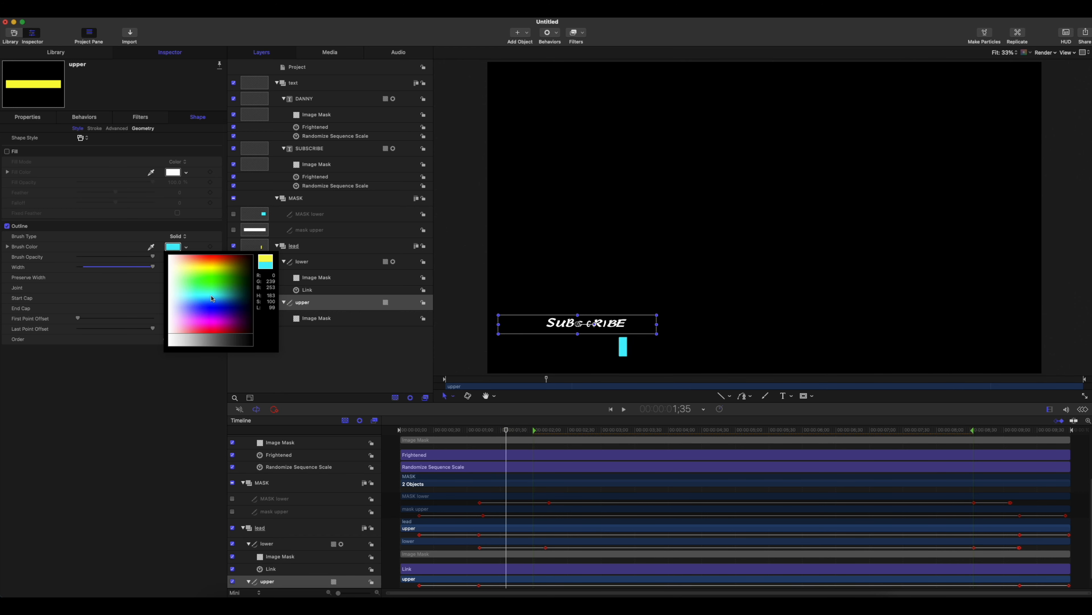
left_click(295, 330)
mouse_move(457, 430)
left_mouse_down()
mouse_move(439, 429)
mouse_move(1077, 457)
left_mouse_up()
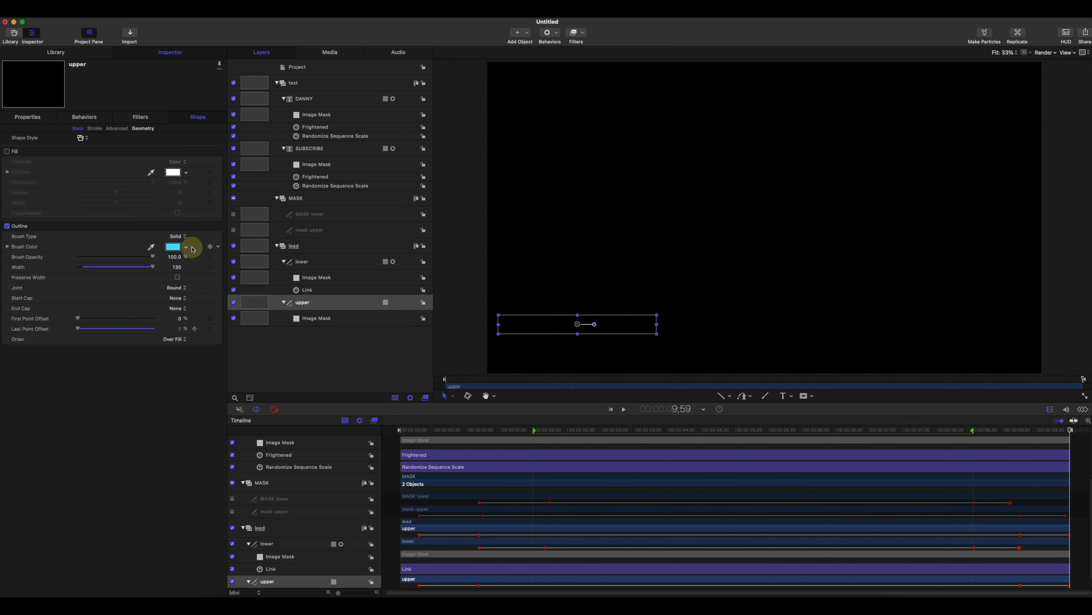
left_click(218, 247)
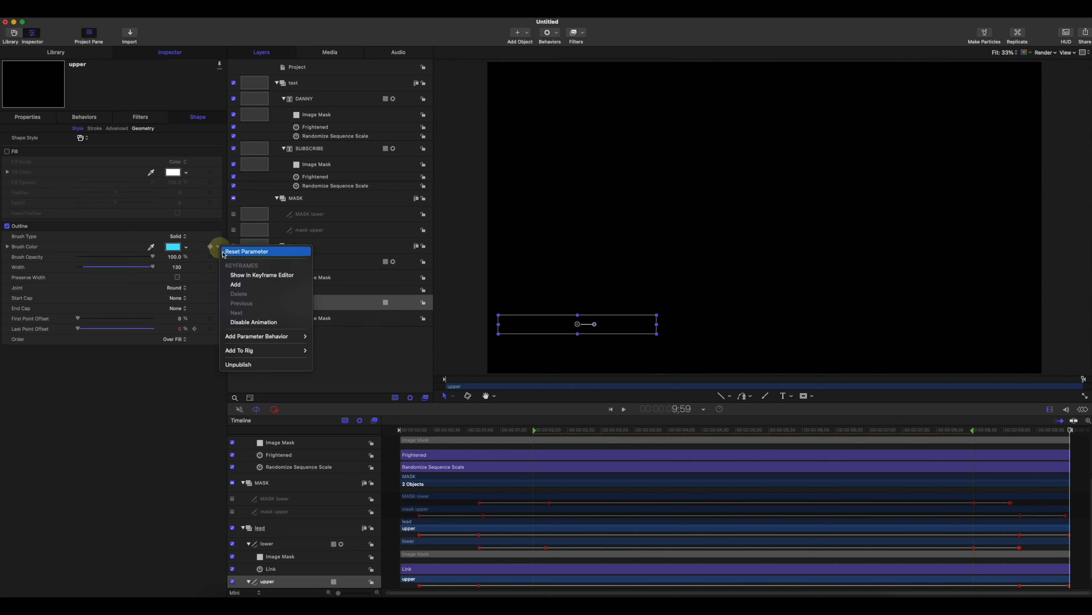
left_click(240, 365)
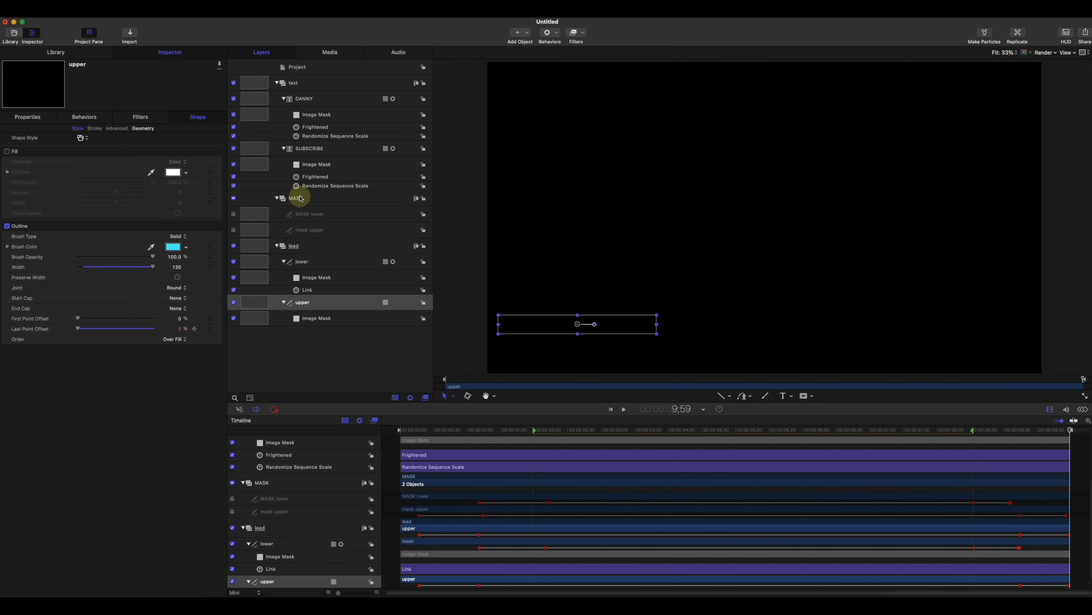
Step: Publish the Face Color parameter of the SUBSCRIBE text
left_click(306, 149)
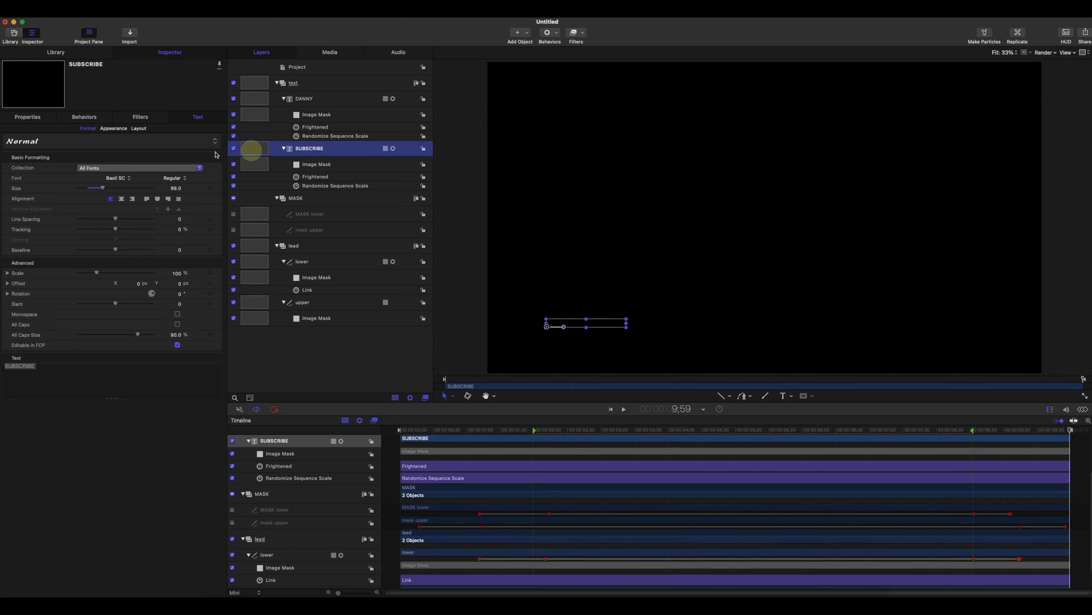
left_click(114, 128)
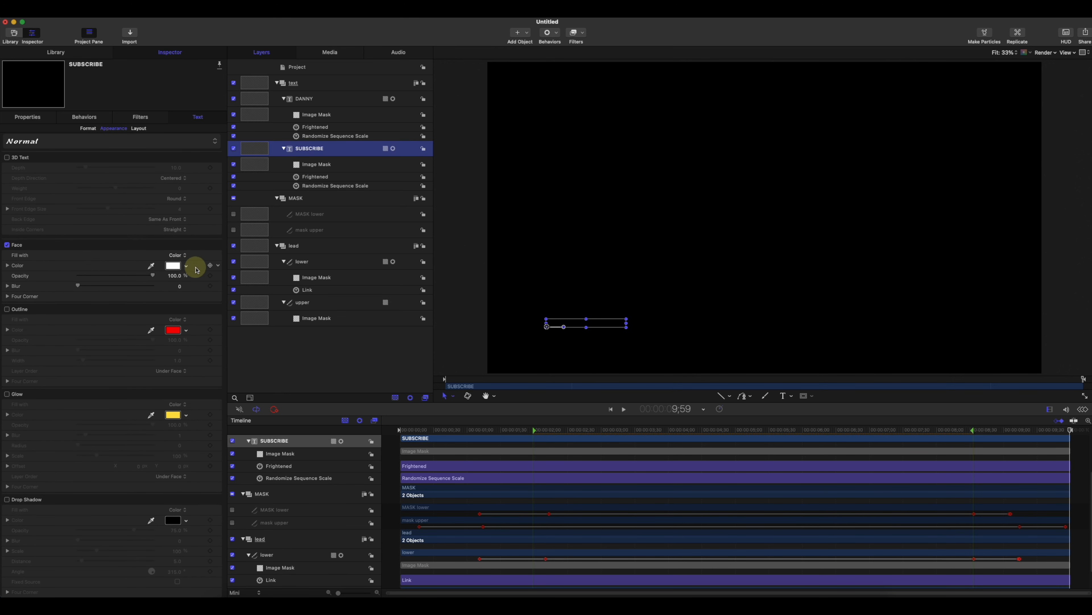
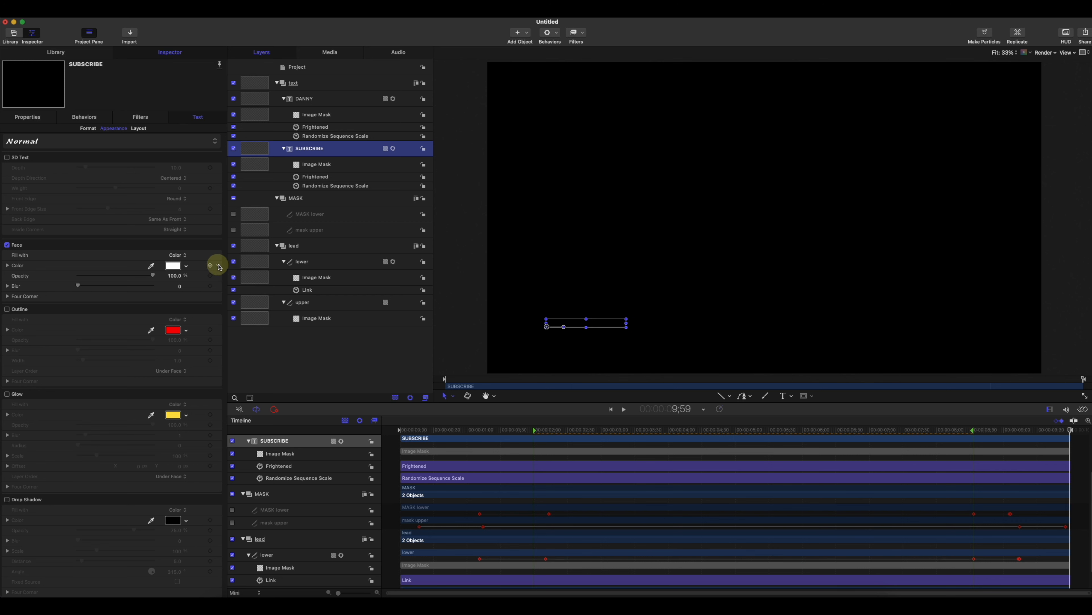
left_click(219, 266)
left_click(248, 381)
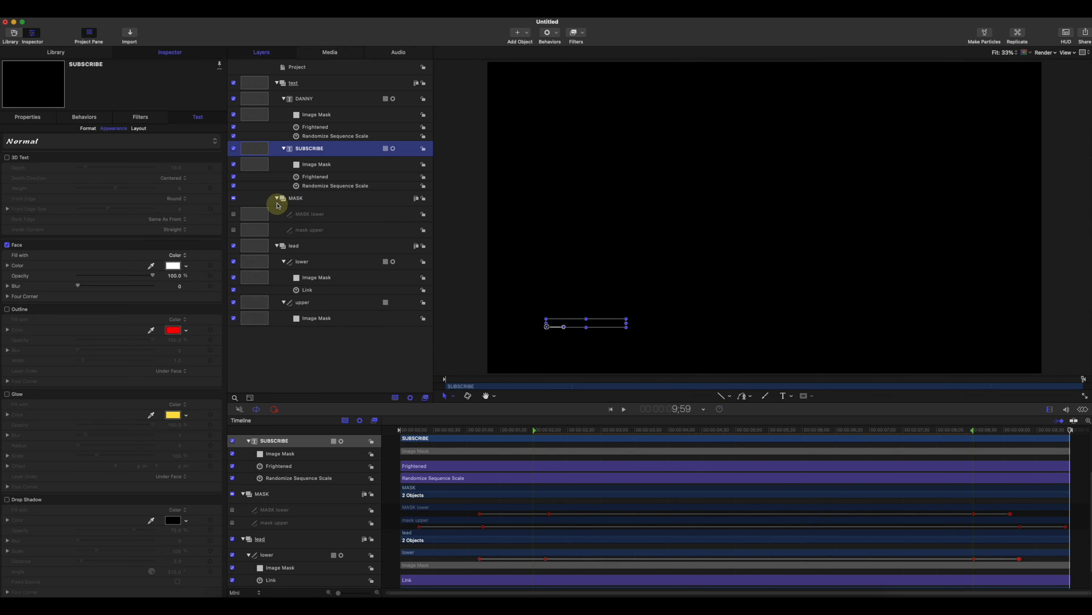
Step: Add a Link behavior to the lower text's Face Color and set the SUBSCRIBE text as its source object
left_click(310, 100)
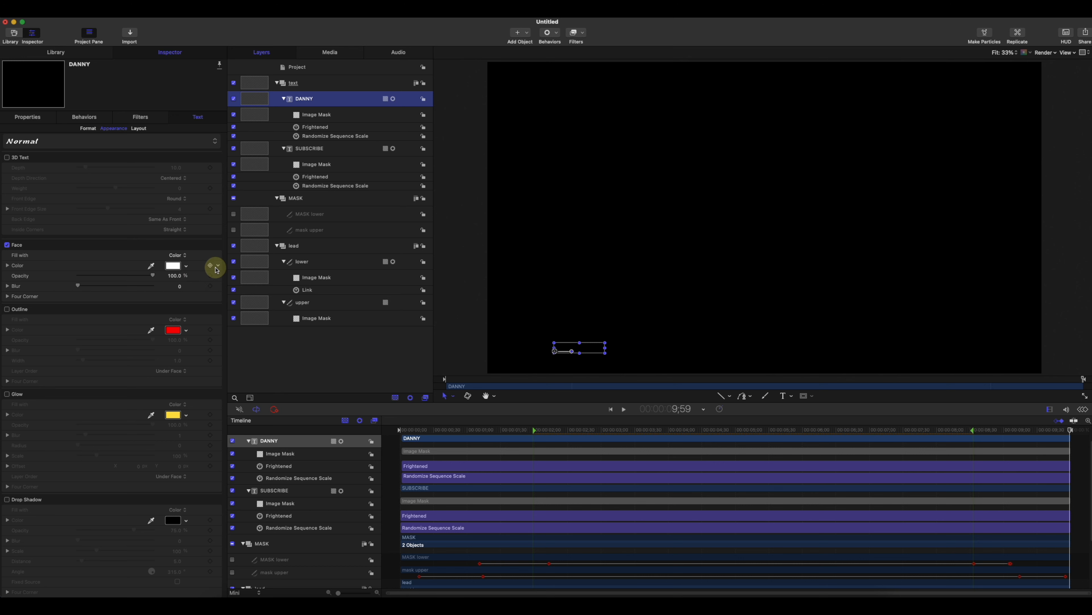
left_click(219, 267)
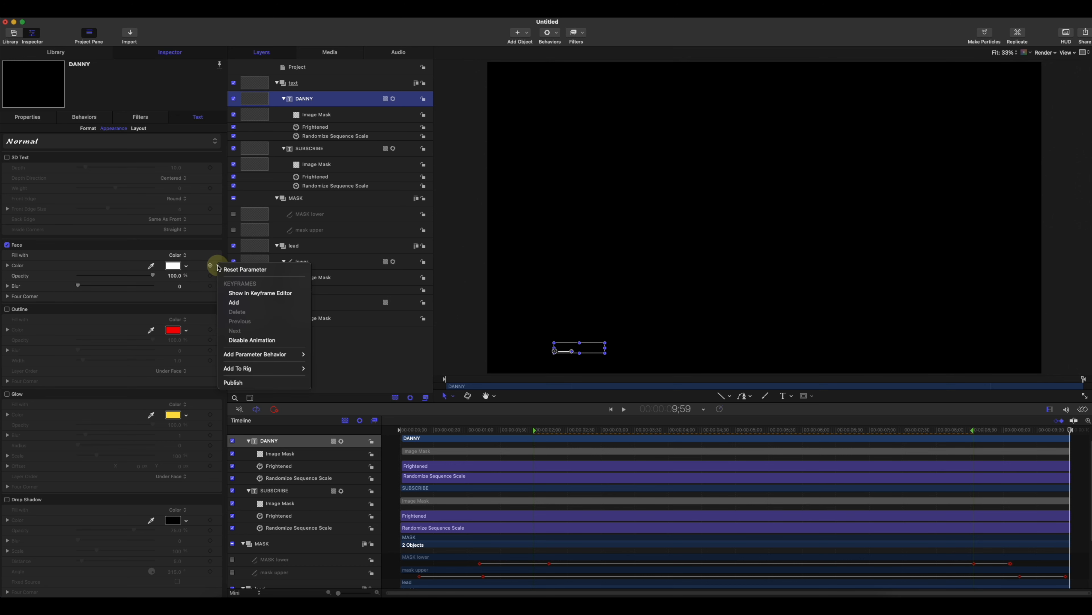
mouse_move(297, 354)
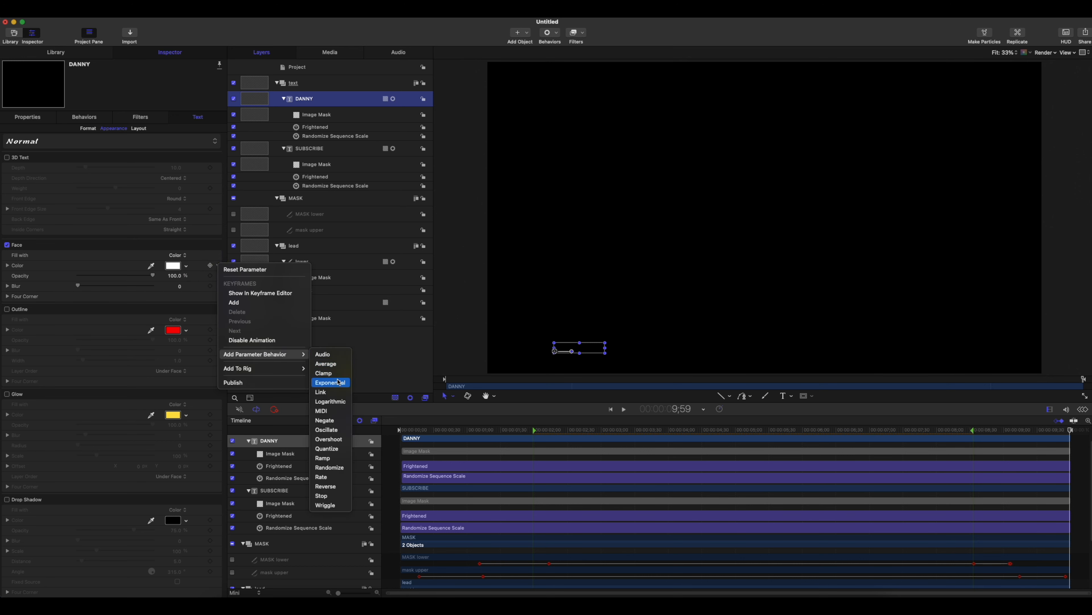
left_click(330, 393)
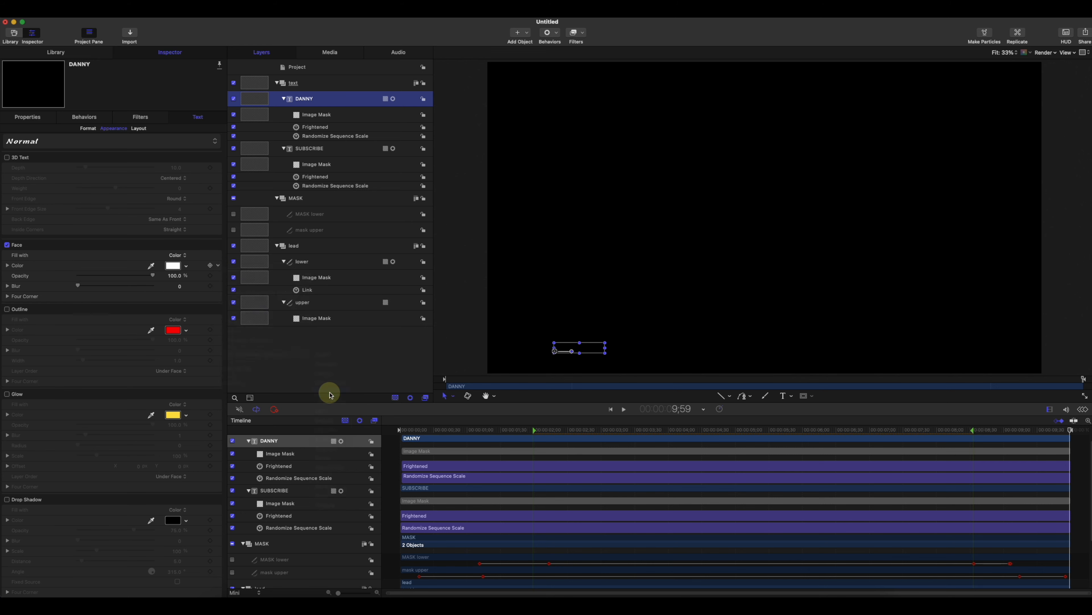
left_click_drag(310, 161, 177, 148)
Step: Set the Link's source parameter to all channels of the SUBSCRIBE text's Face Color
left_click(208, 178)
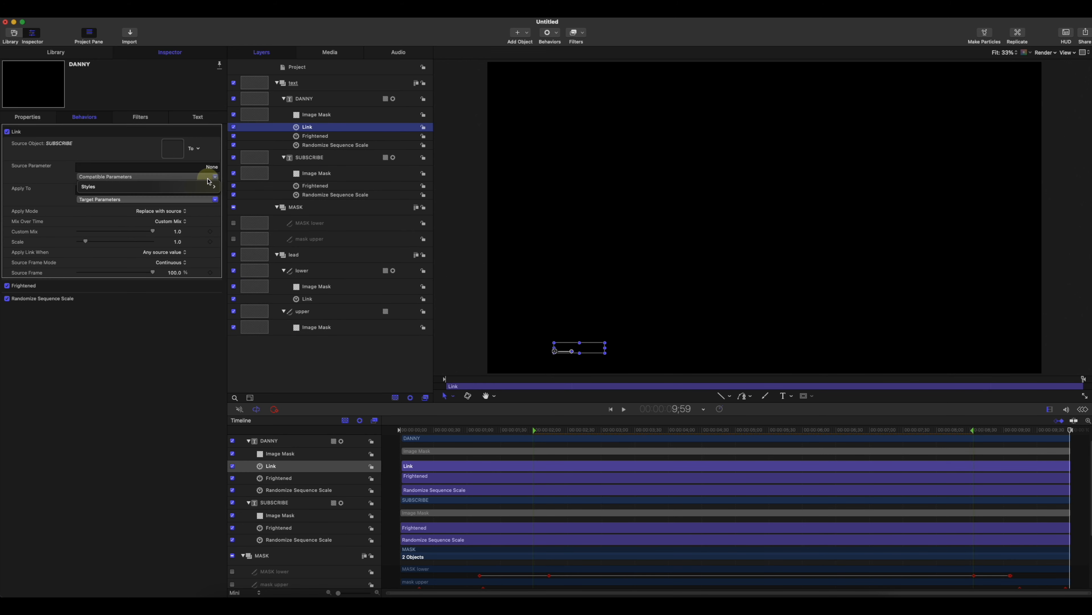
mouse_move(214, 186)
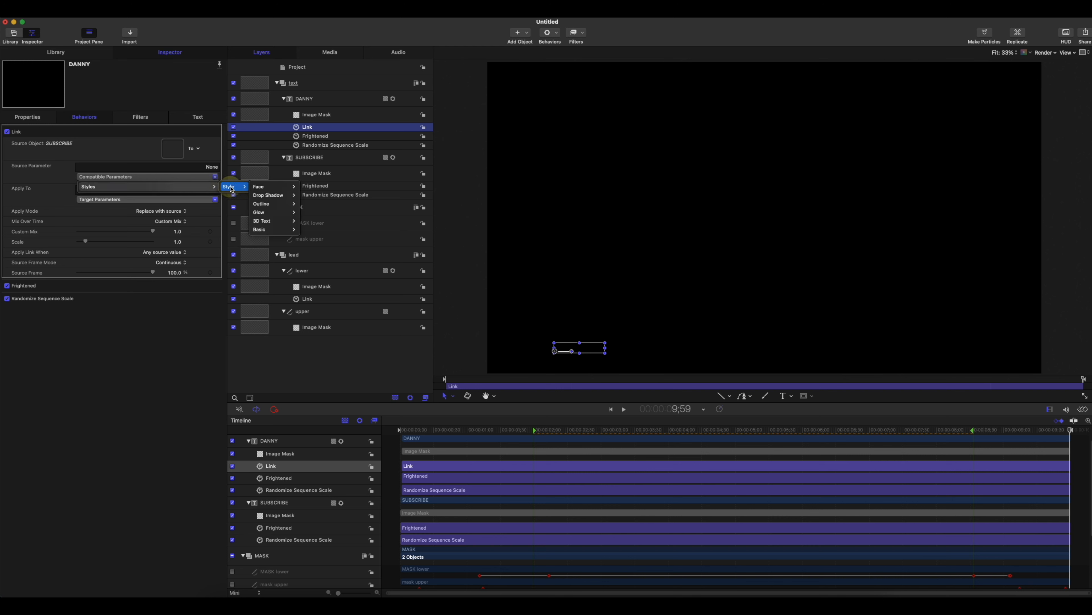
mouse_move(301, 192)
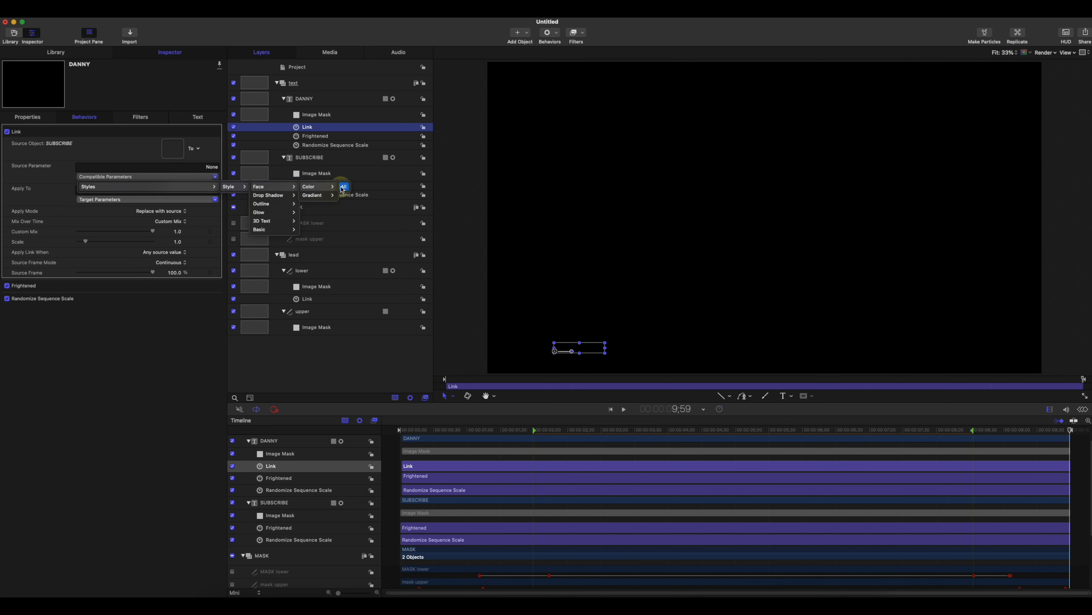
left_click(342, 187)
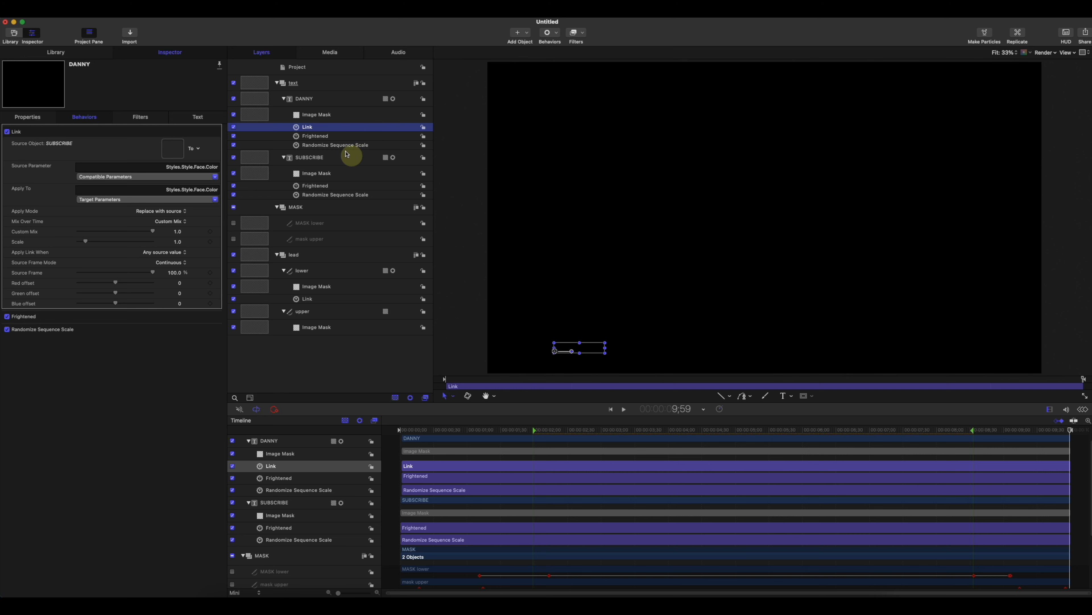
Step: Set the SUBSCRIBE text's Face Color to pink and scrub the timeline to 3;05 to test the link
left_click(316, 162)
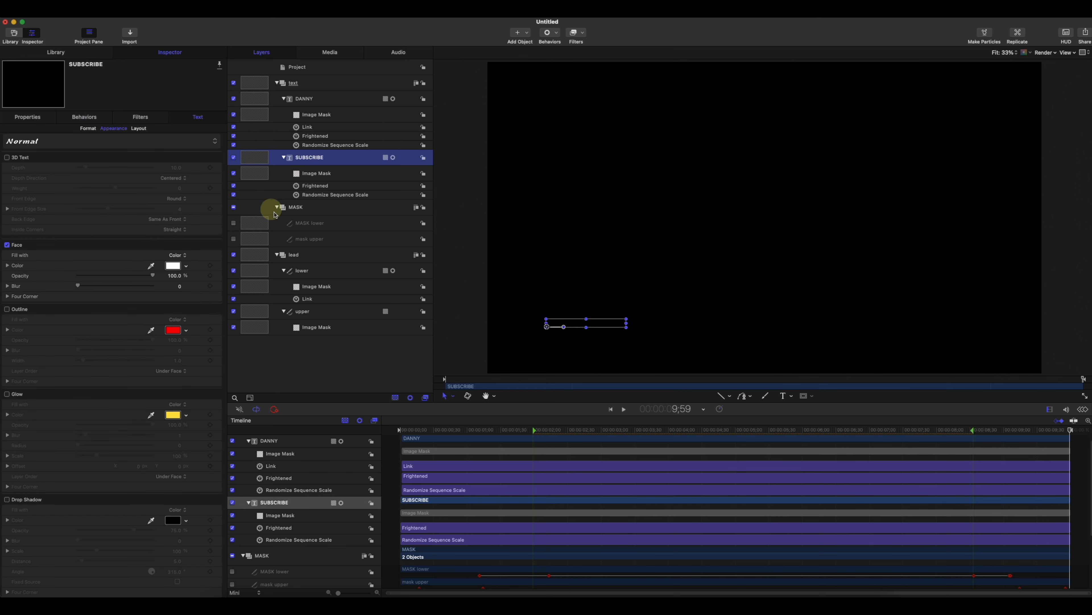
left_click(186, 268)
left_click(192, 289)
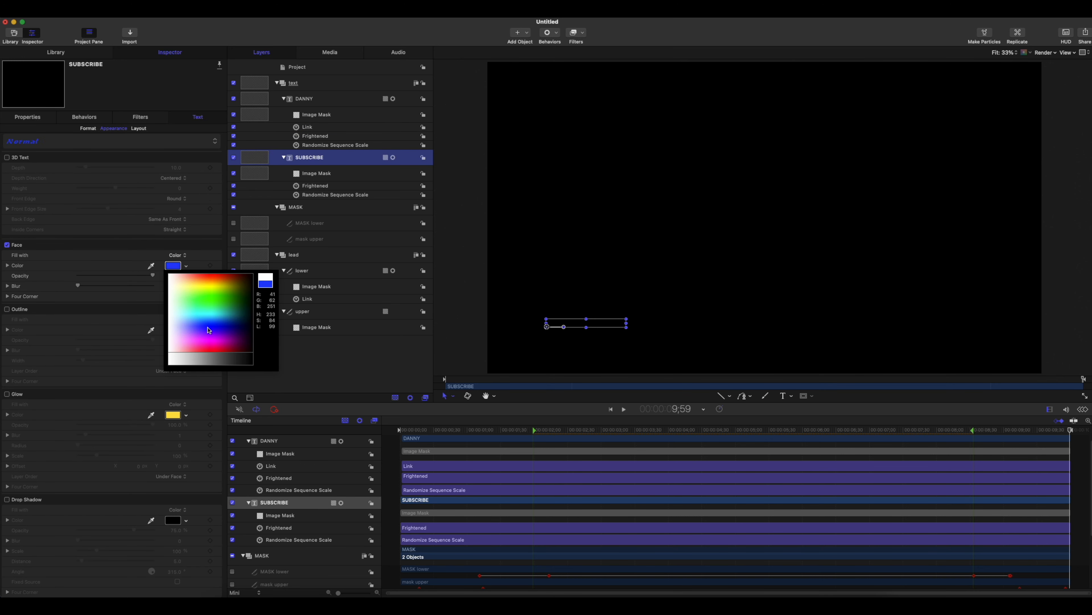
left_click_drag(457, 430, 607, 468)
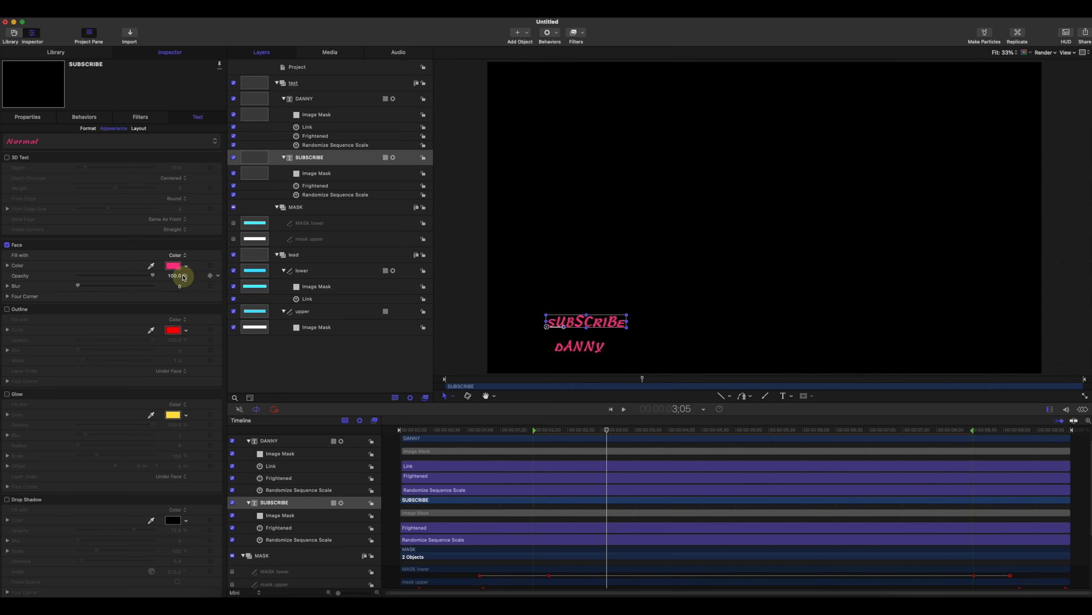
Step: Set the SUBSCRIBE text's Face Color to white and scrub the playhead to the end of the timeline
left_click(185, 267)
left_click(174, 266)
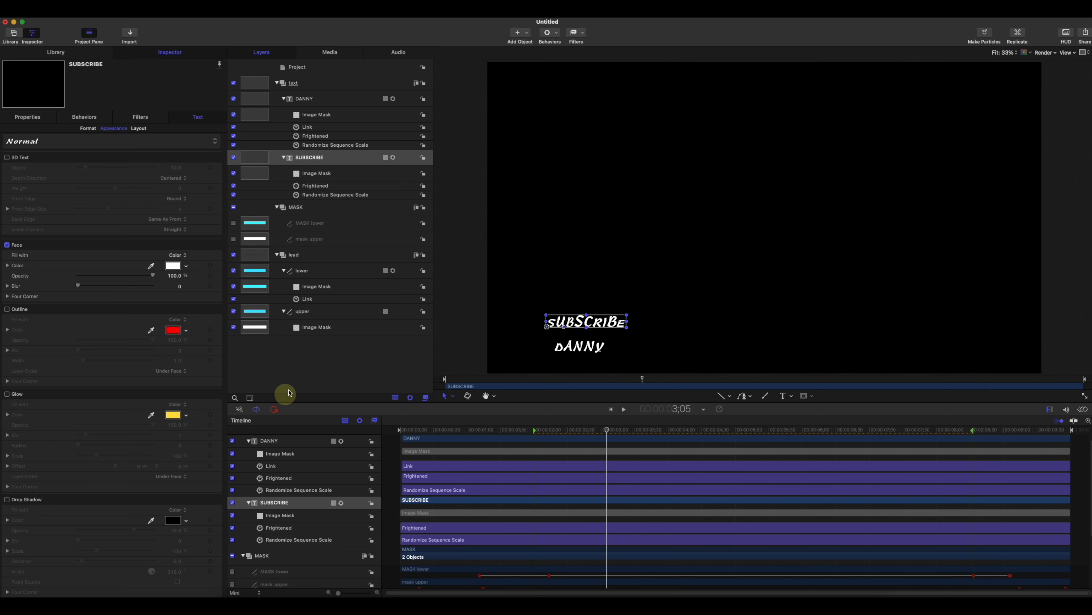
left_click_drag(449, 430, 1076, 444)
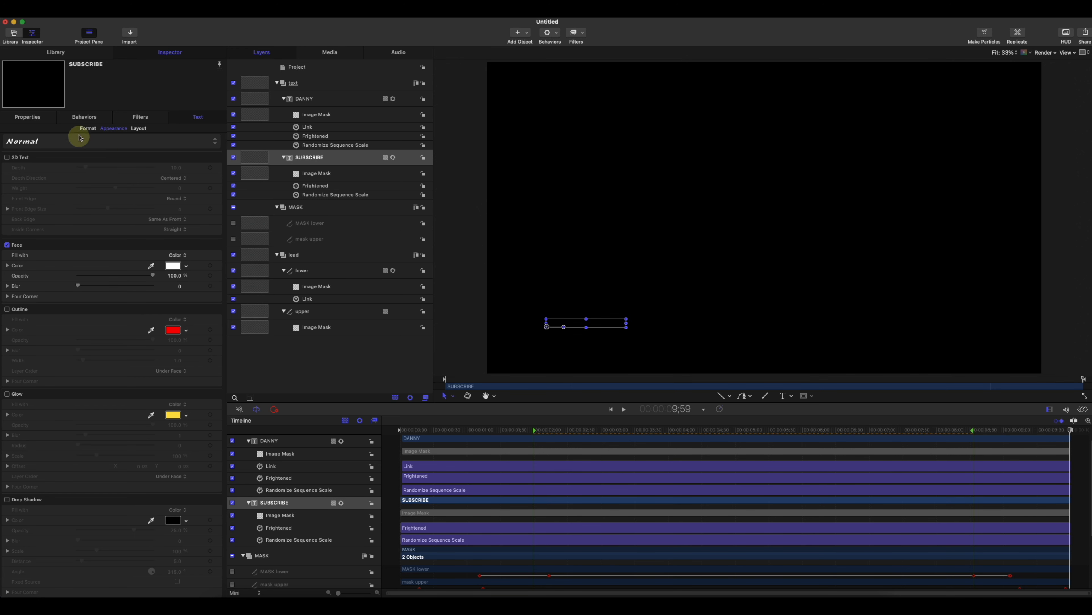
Step: Publish the Text, Font and Size parameters of the SUBSCRIBE text
left_click(88, 128)
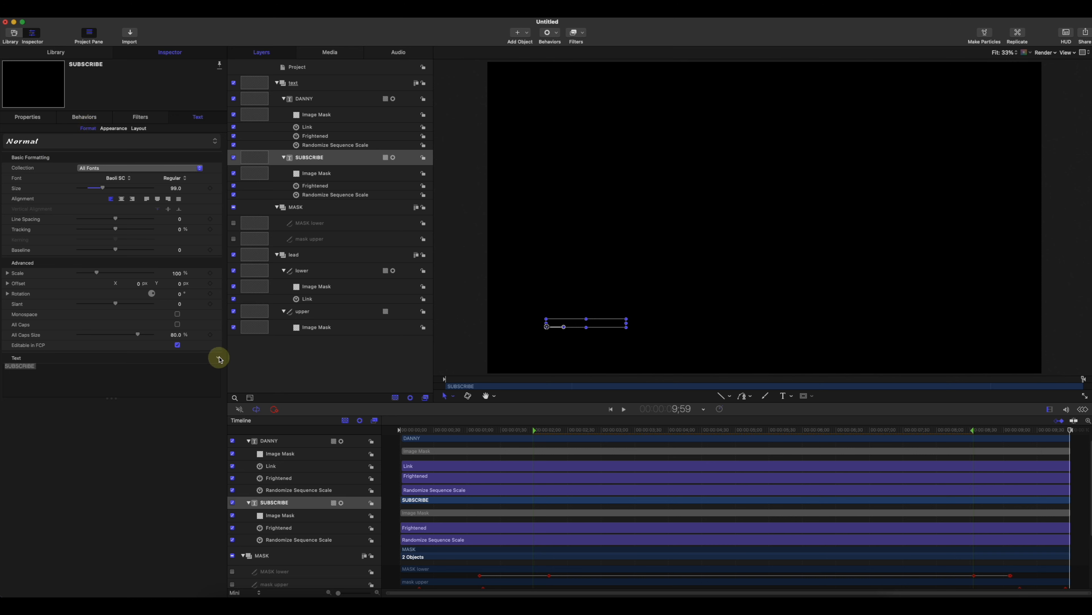
left_click(218, 358)
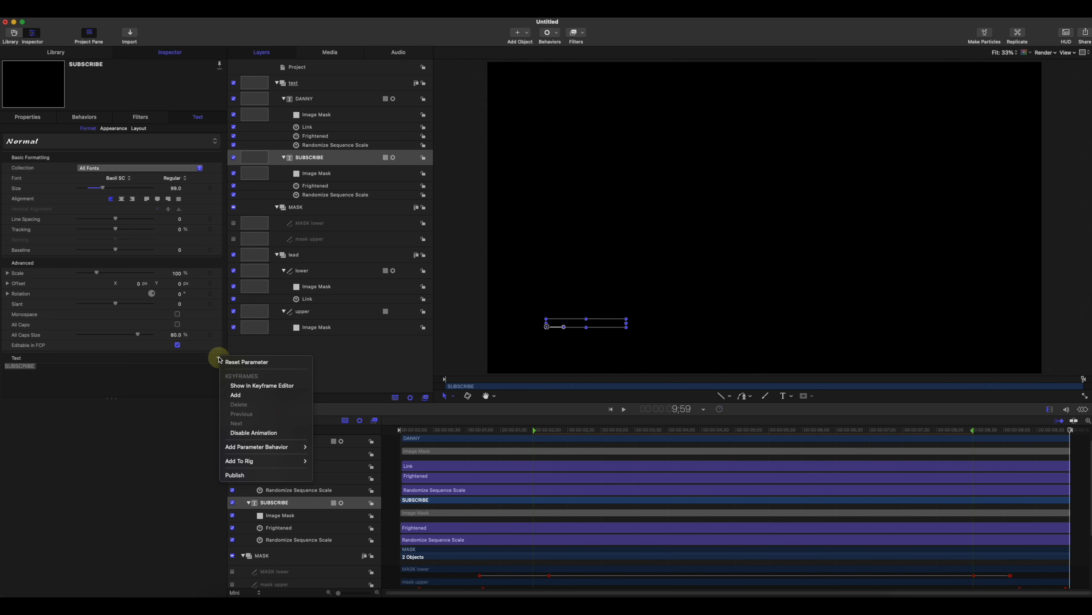
left_click(260, 475)
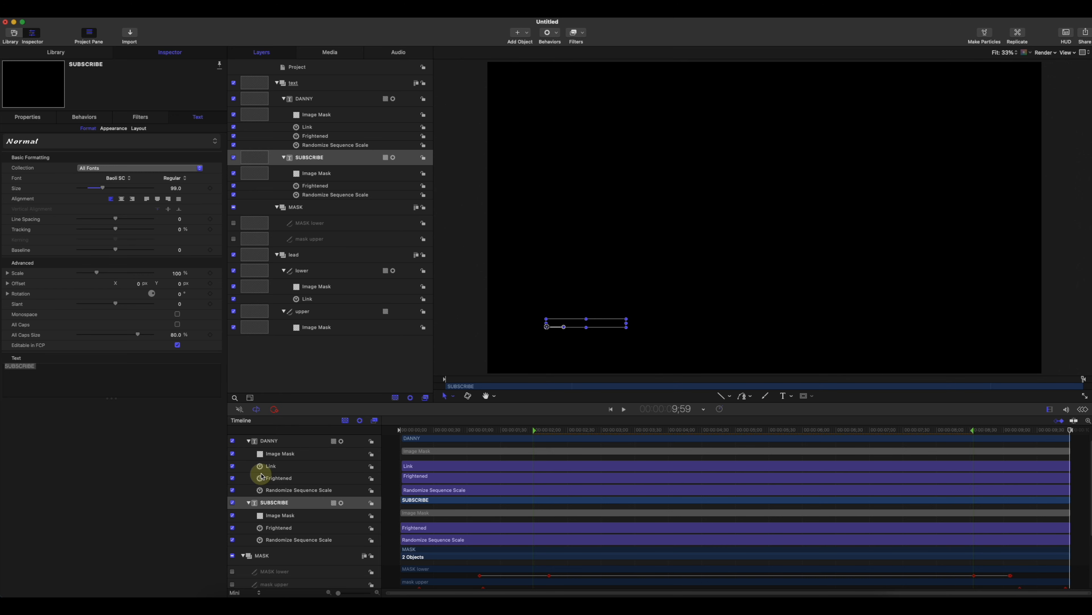
left_click(218, 180)
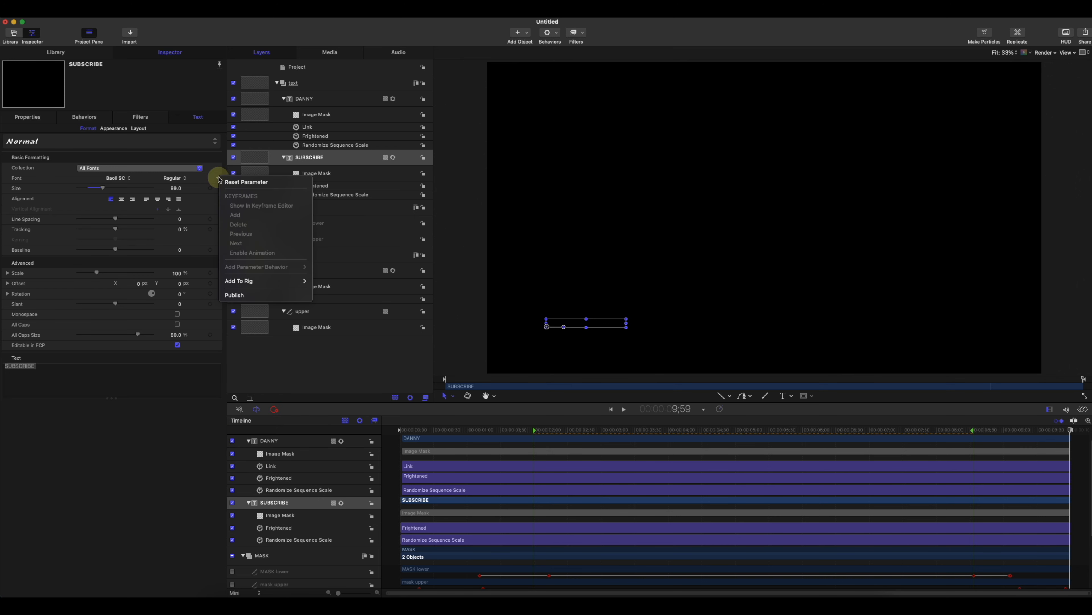
left_click(248, 302)
left_click(217, 188)
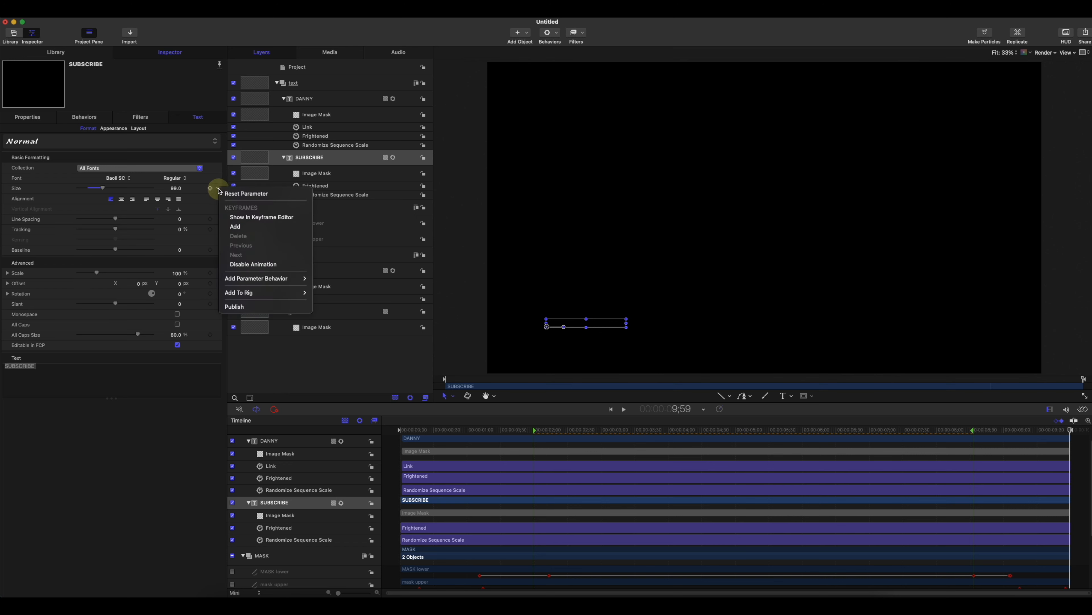
left_click(248, 307)
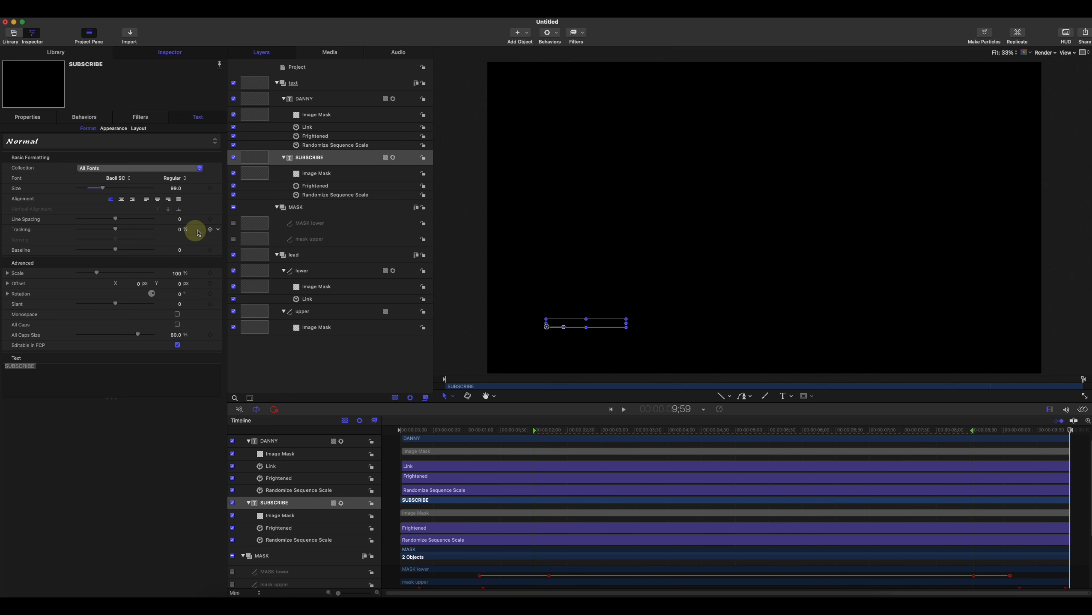
Step: Publish the Tracking and Line Spacing parameters of the SUBSCRIBE text
left_click(219, 231)
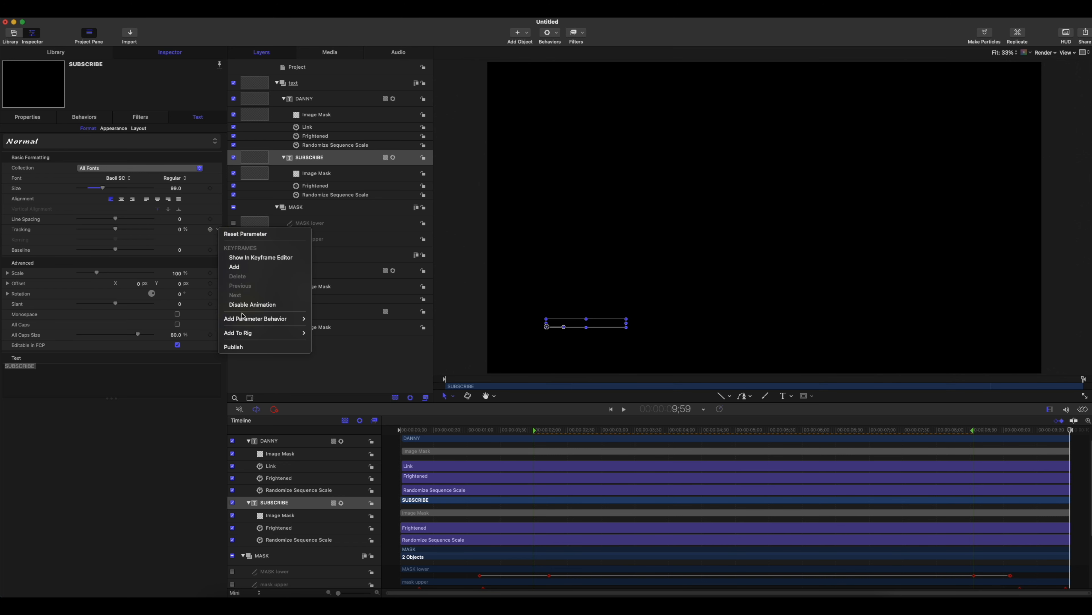
left_click(252, 347)
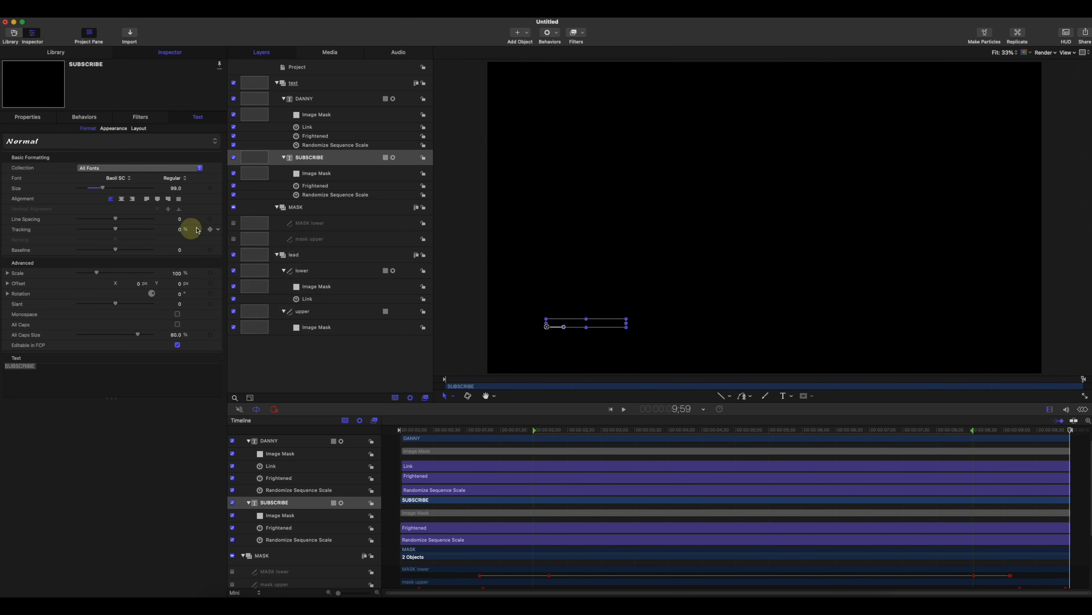
left_click(215, 219)
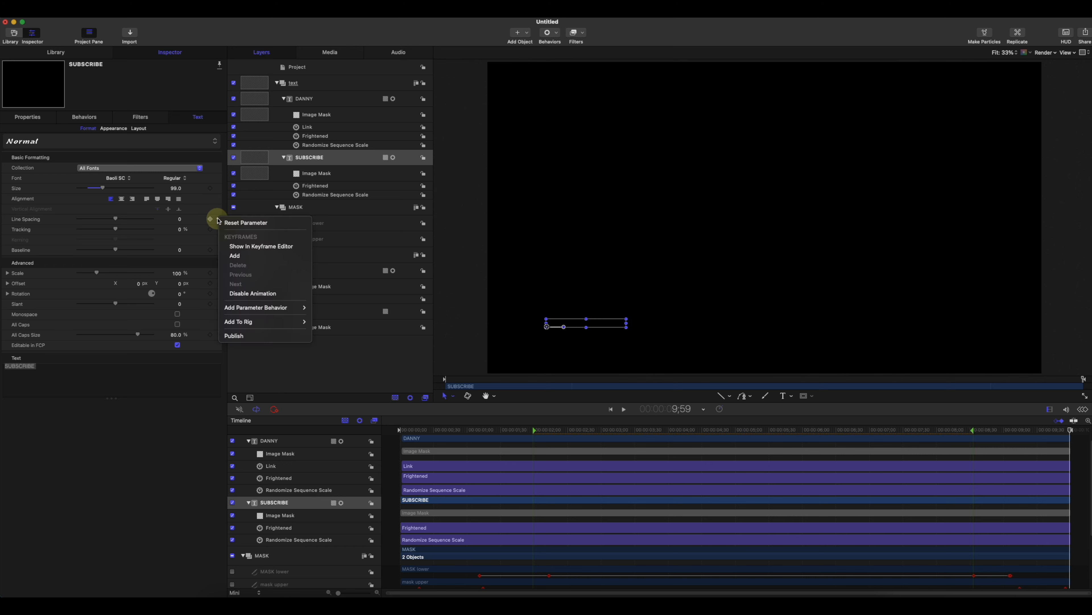
left_click(256, 335)
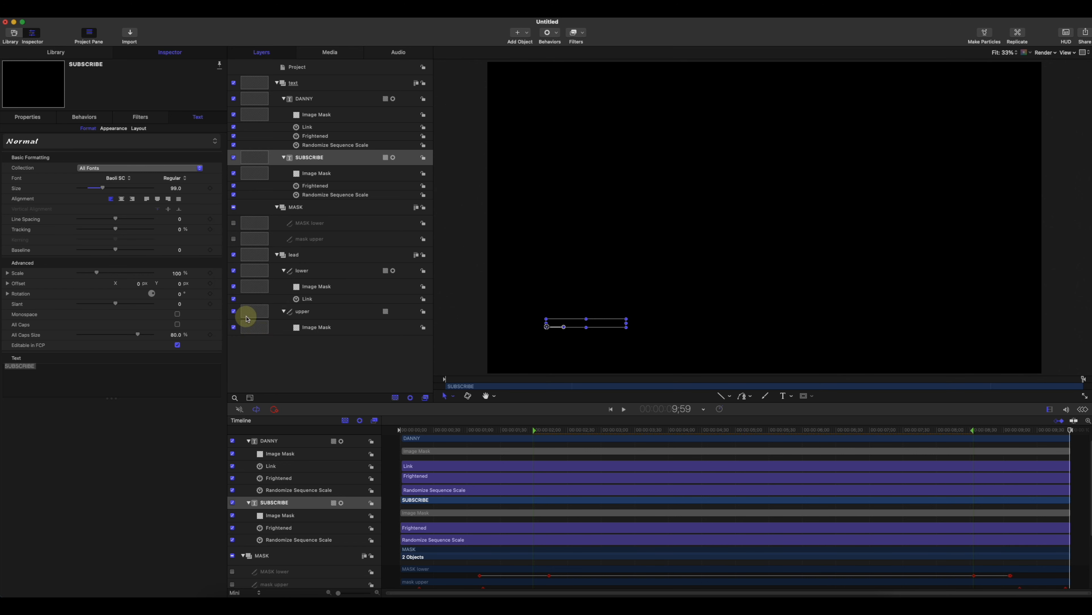
Step: Publish the Text, Font and Size parameters of the lower text layer
left_click_drag(445, 430, 495, 430)
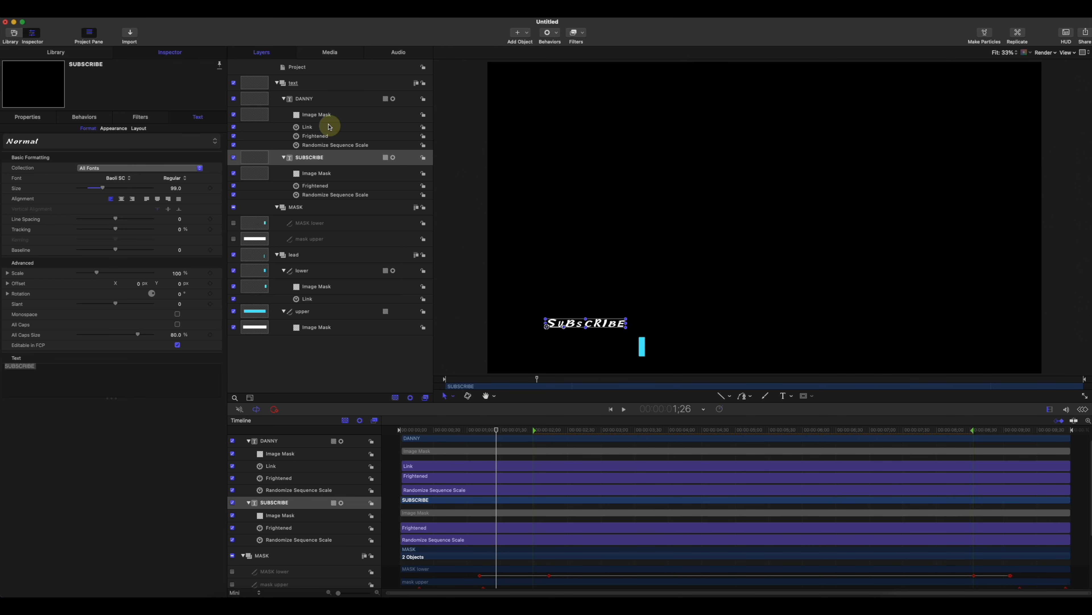
left_click(304, 102)
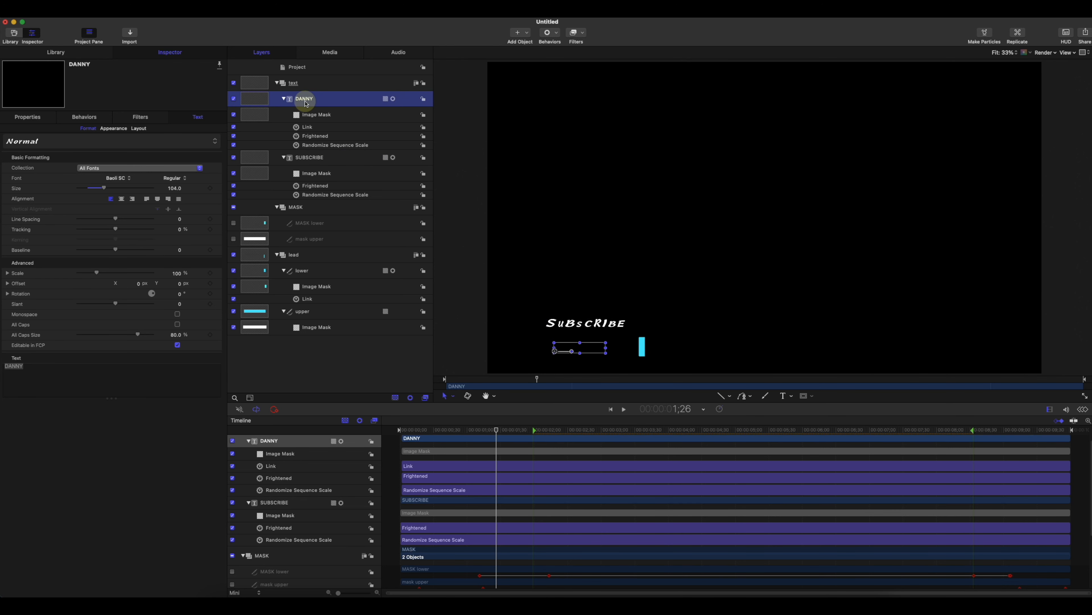
left_click(218, 358)
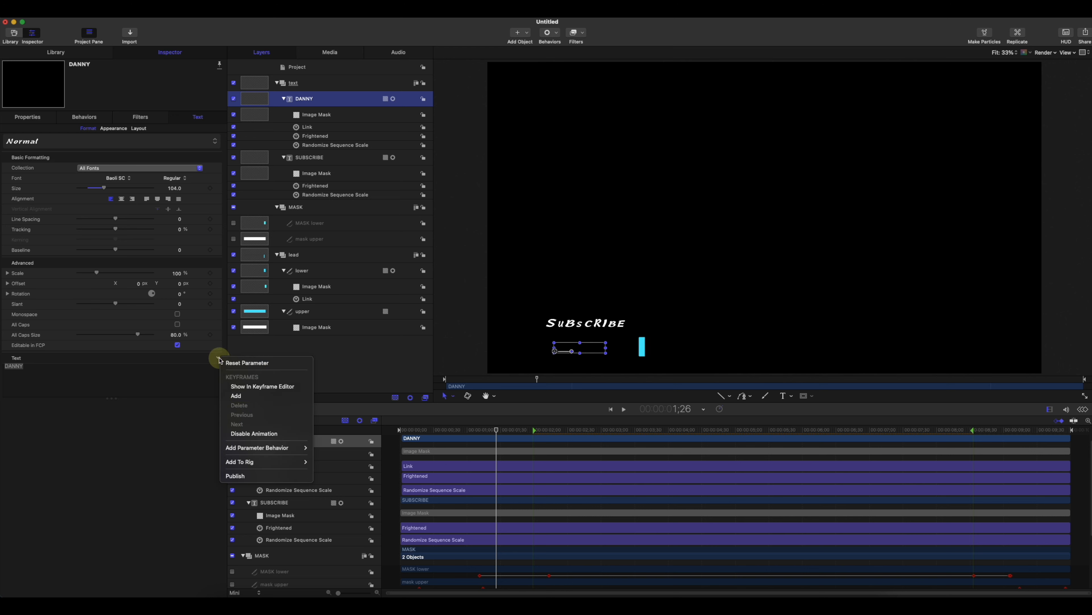
left_click(248, 475)
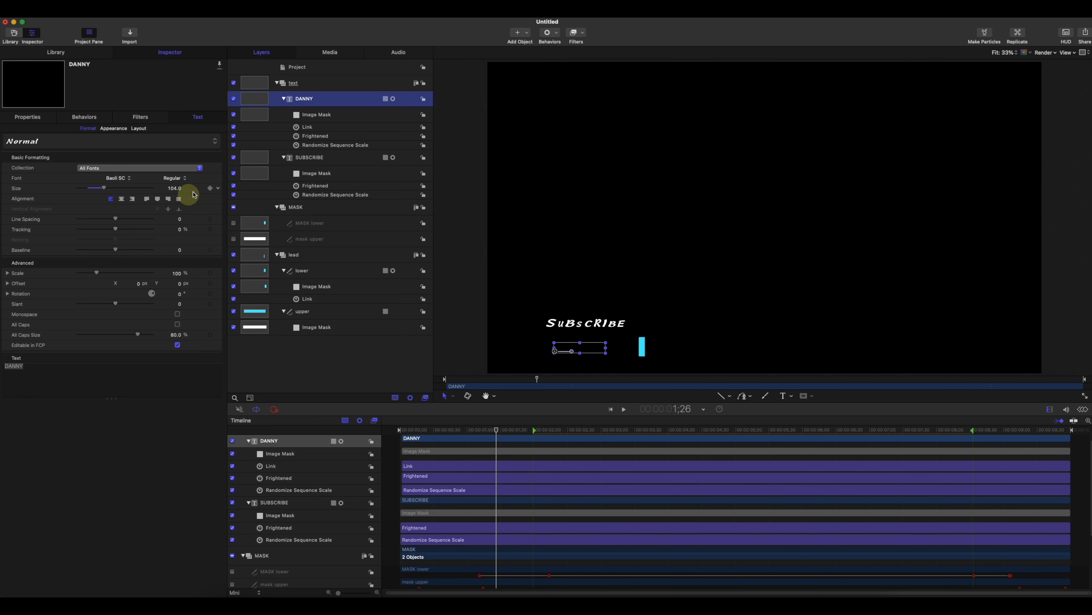
left_click(217, 178)
left_click(214, 207)
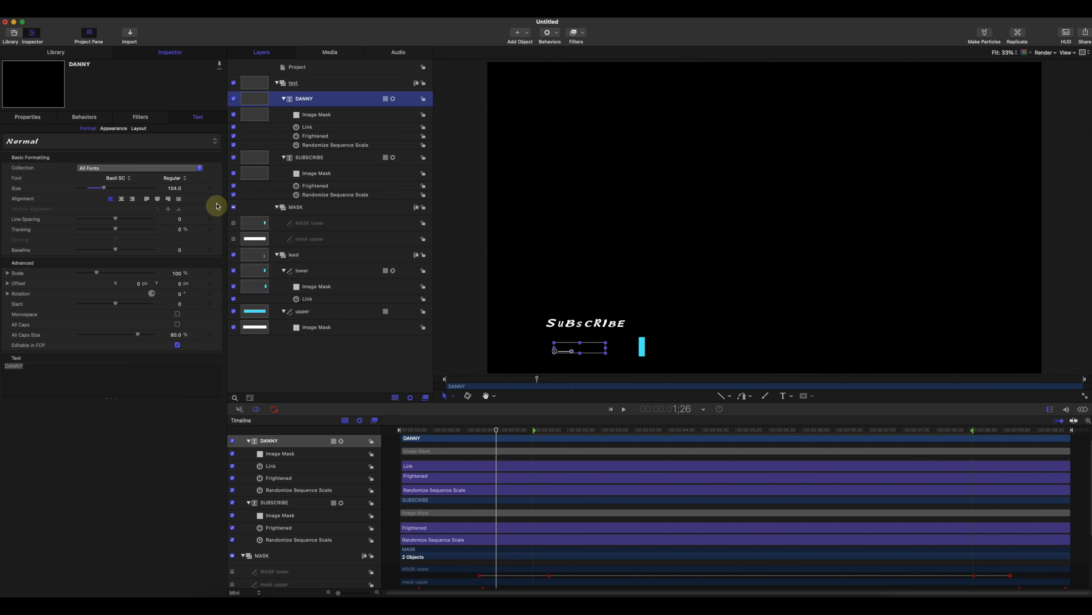
left_click(216, 188)
left_click(208, 206)
Step: Publish the Line Spacing and Tracking parameters of the lower text layer
left_click(219, 220)
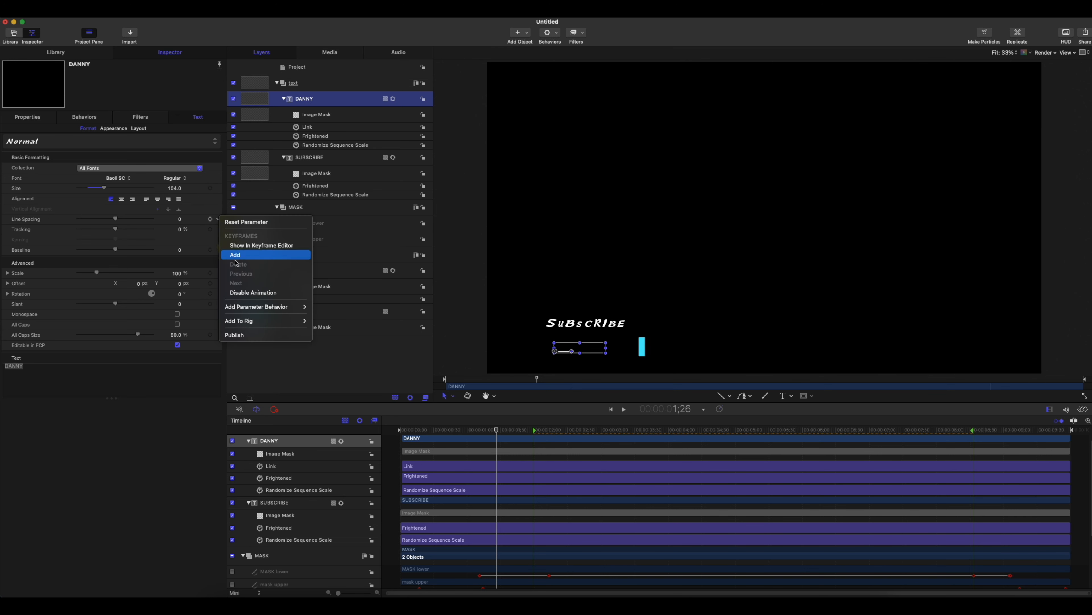
left_click(220, 247)
left_click(218, 234)
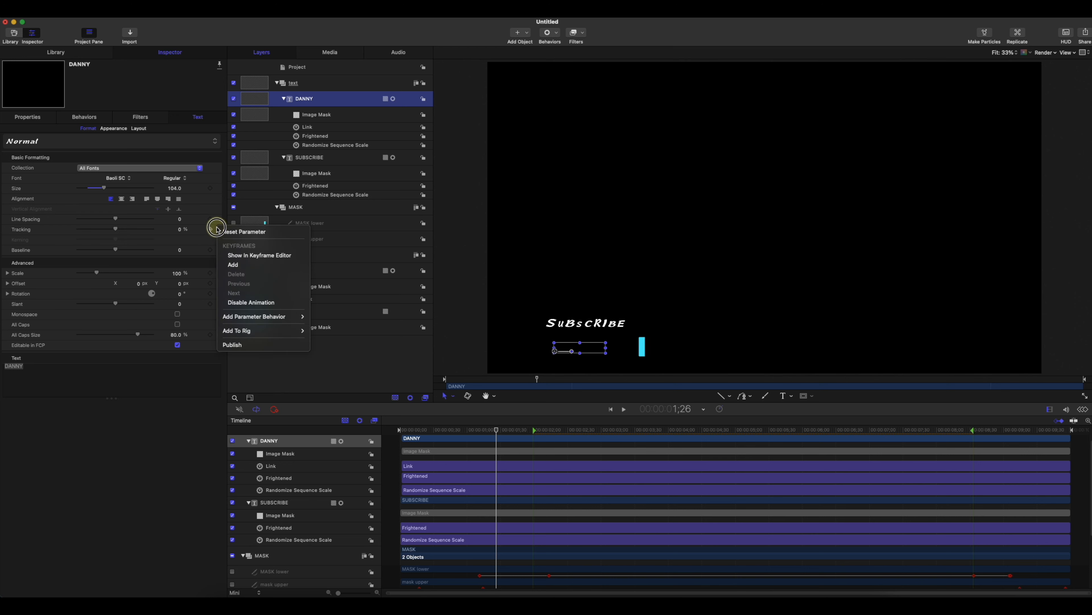
left_click(371, 338)
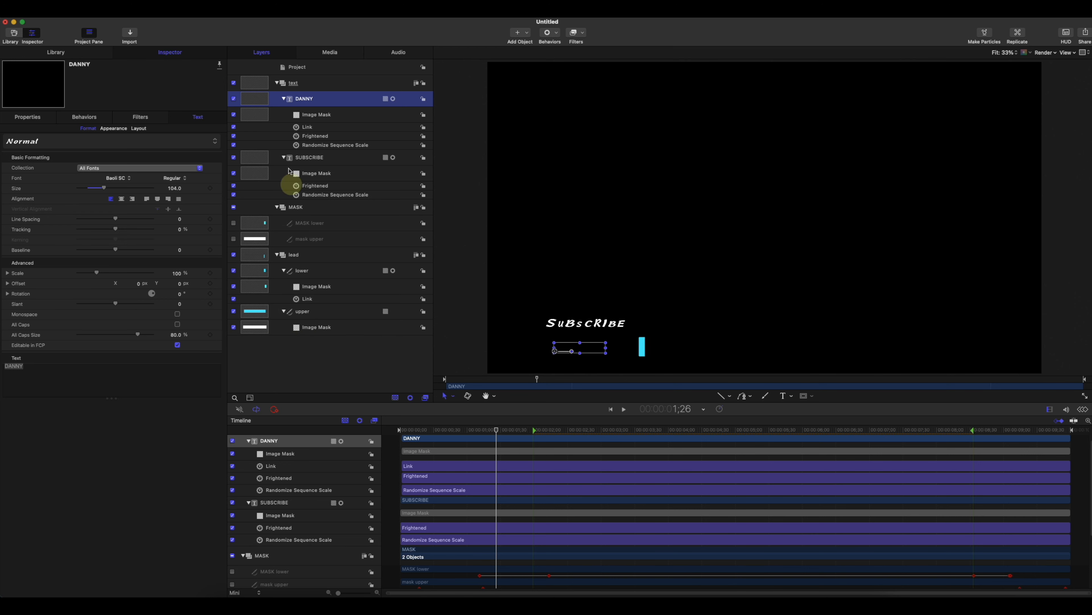
Step: In the project's published parameters, rename Brush Color to "sweeping" and Color to "text Color"
left_click(301, 52)
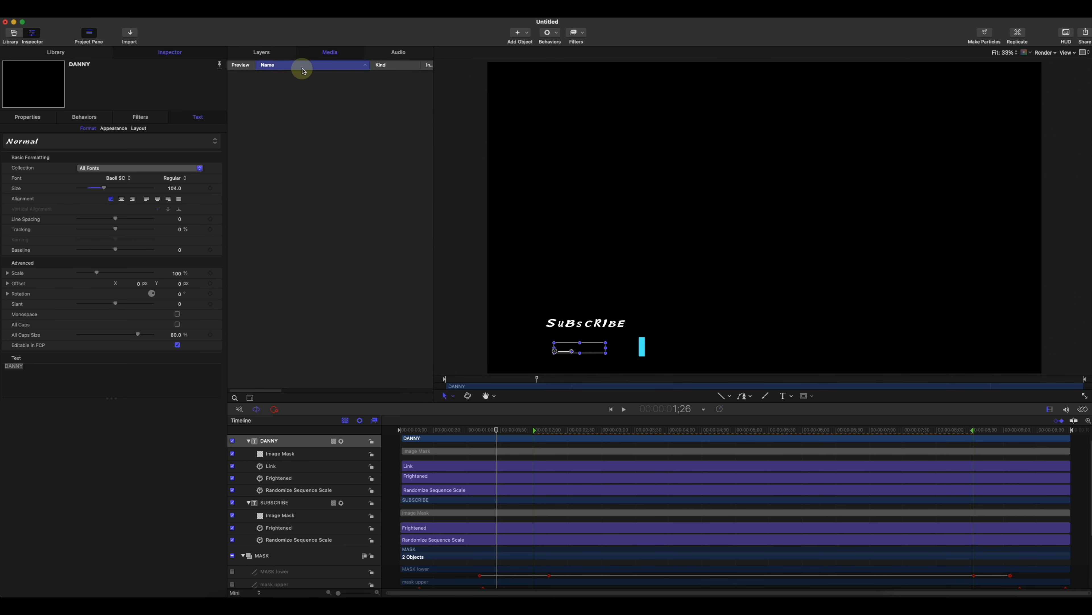
left_click(262, 53)
left_click(303, 67)
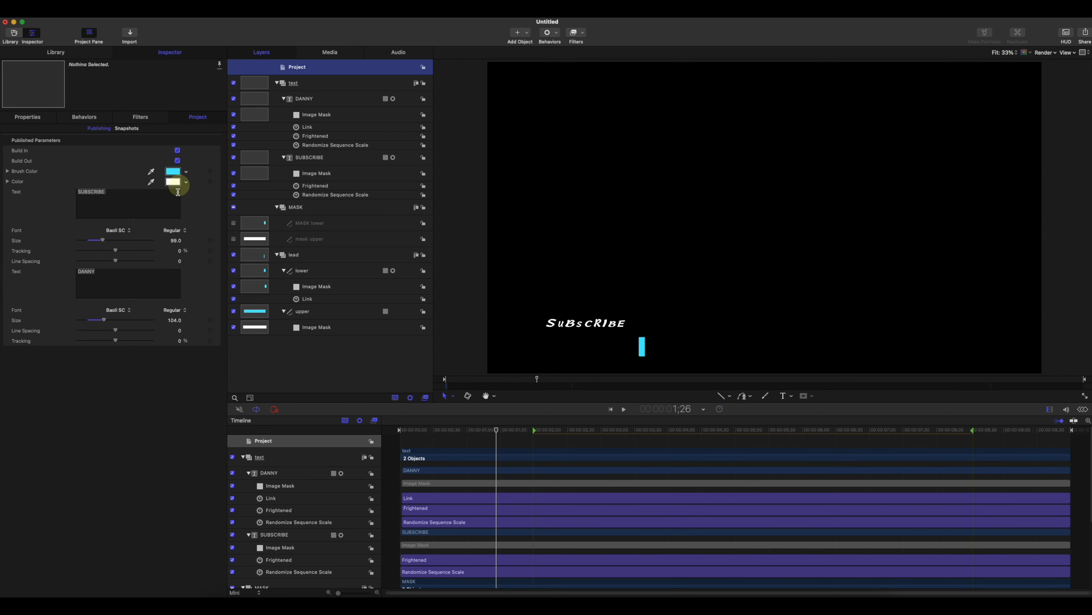
left_click(23, 173)
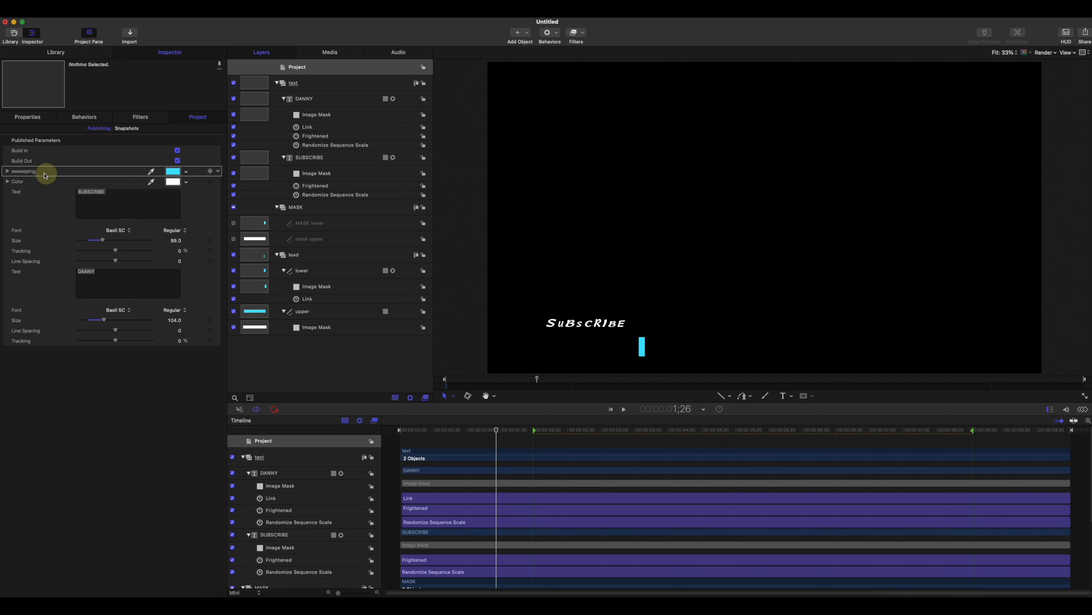
left_click(21, 182)
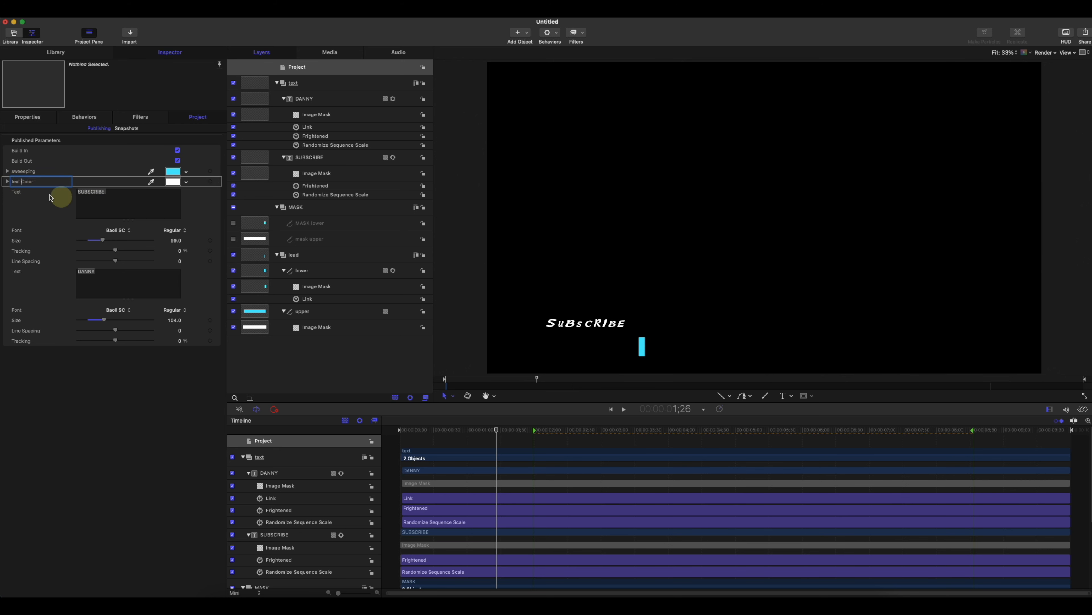
Step: Rename the published Text parameter of SUBSCRIBE to "upper text" and that of the second text to "lower text"
left_click(22, 191)
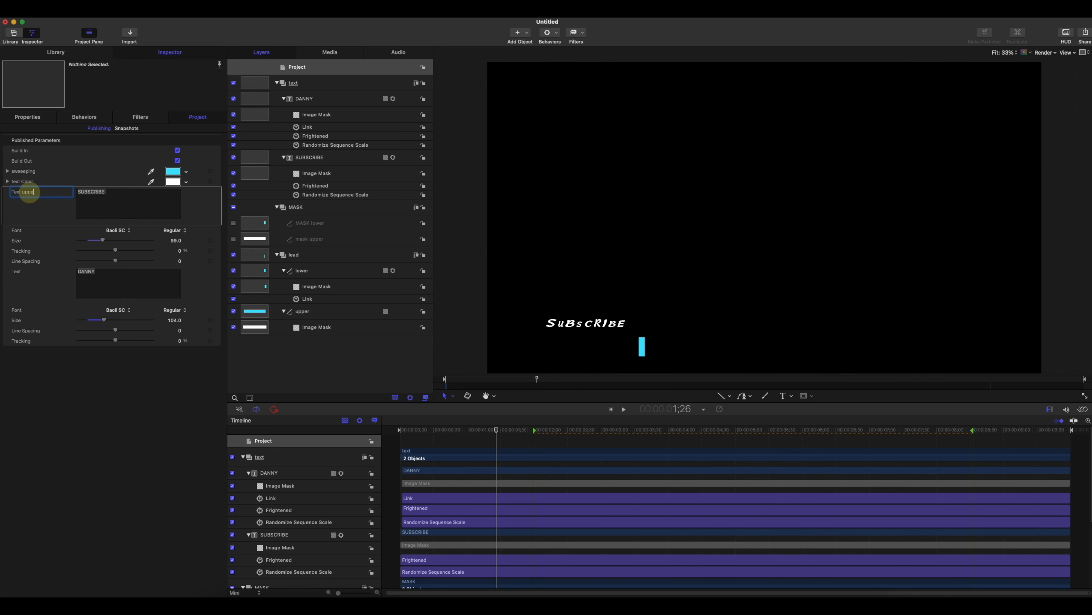
double_click(21, 272)
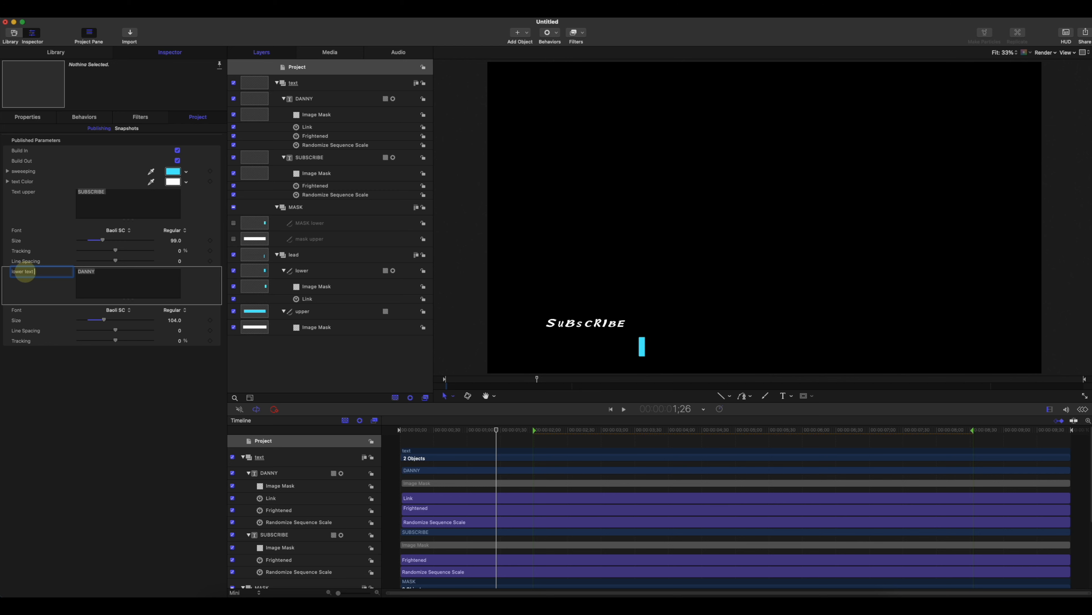
double_click(23, 192)
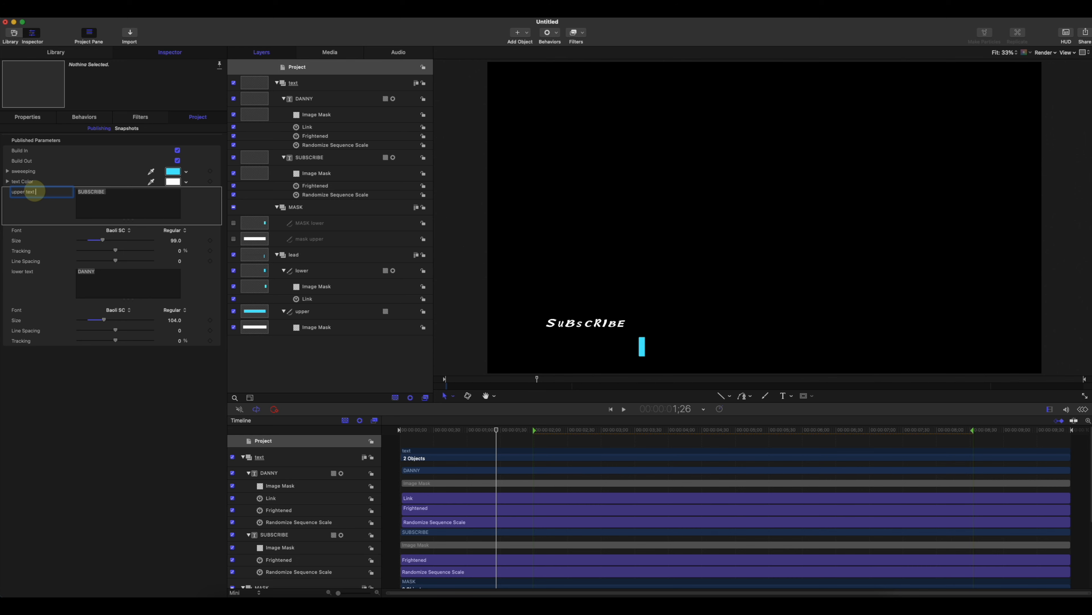
left_click(123, 415)
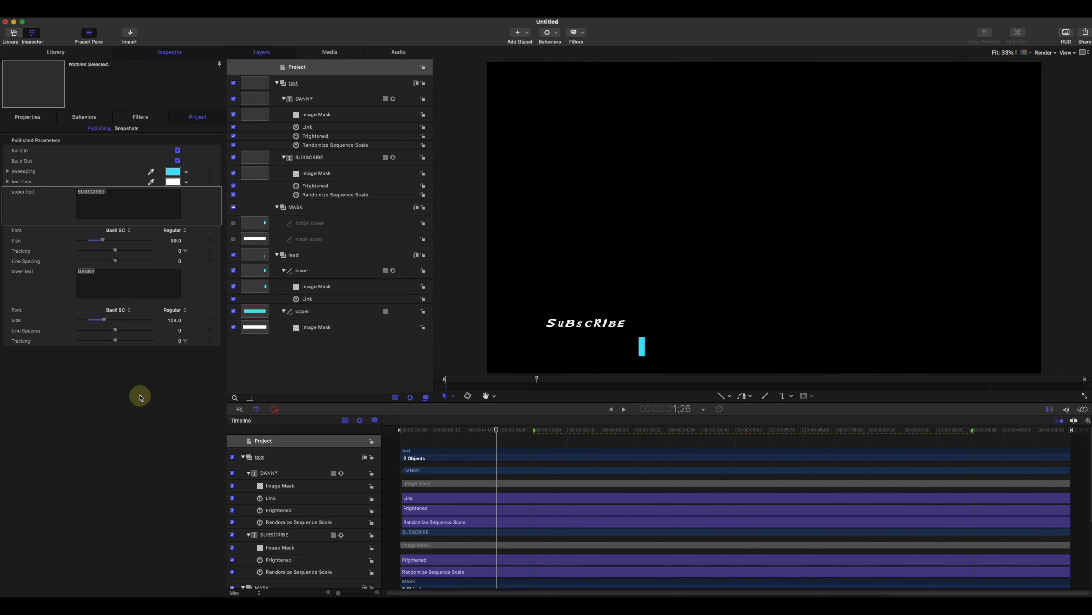
Step: Save the project as a Final Cut Pro title template named "sweeping" in the Z Tutorial category and publish it
key("super+s")
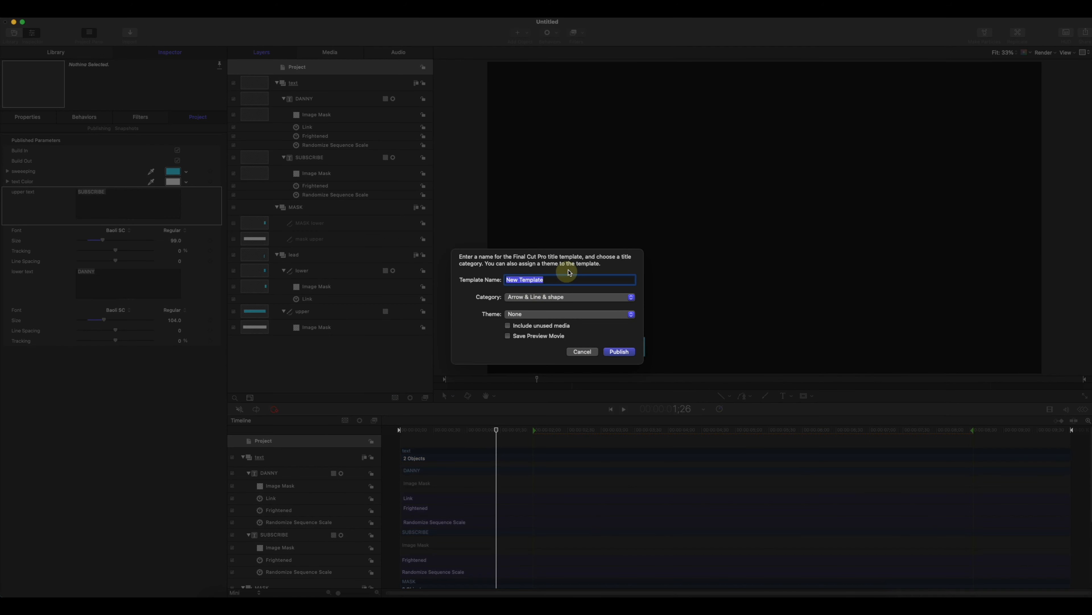
left_click(556, 304)
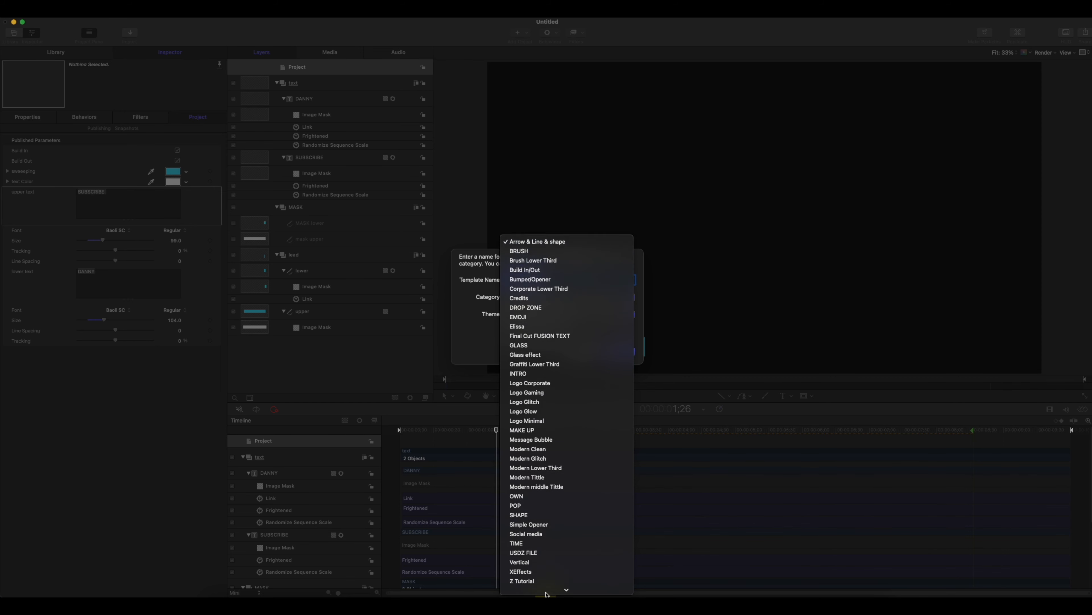
left_click(538, 563)
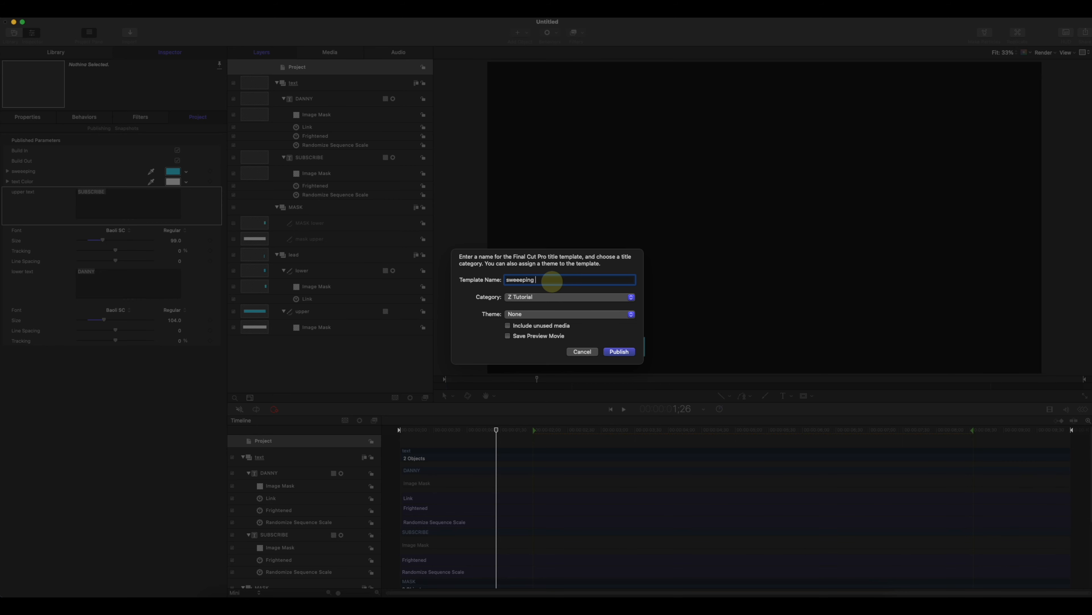
left_click(626, 353)
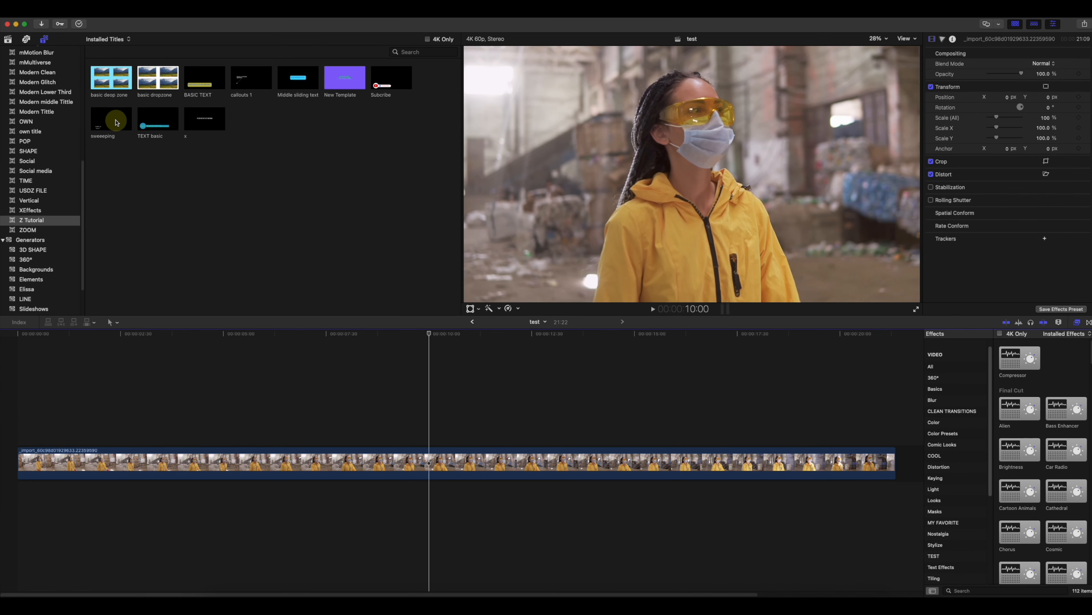
Step: In Final Cut Pro, place the sweeping title above the video clip and view it at about 14:03
left_click_drag(116, 123, 295, 413)
left_click_drag(295, 334, 595, 359)
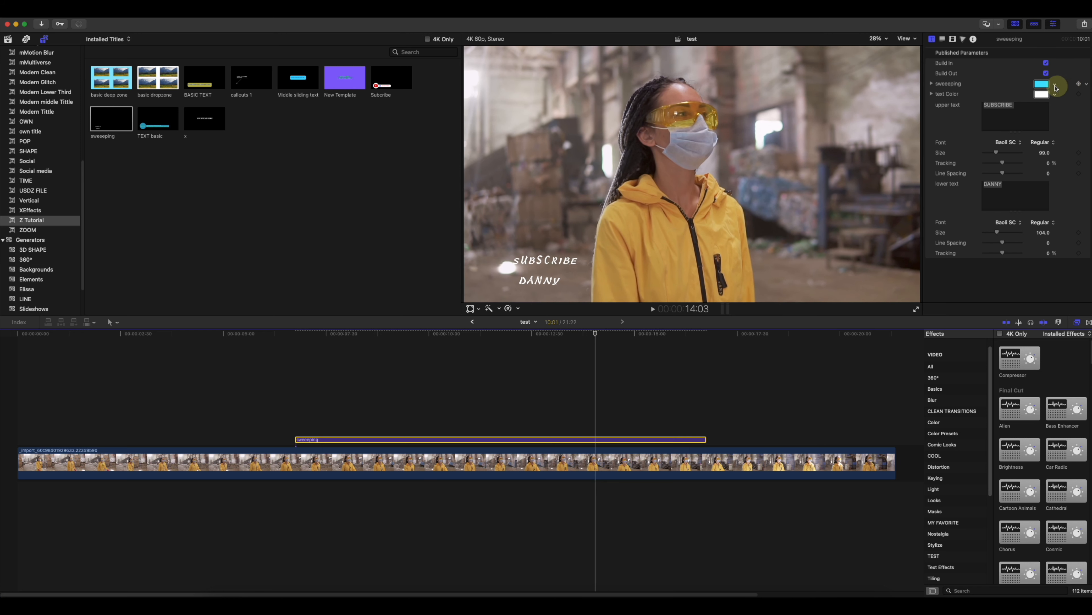
Step: Set the sweeping title's text Color to blue and its sweeping color to pink
left_click(1052, 94)
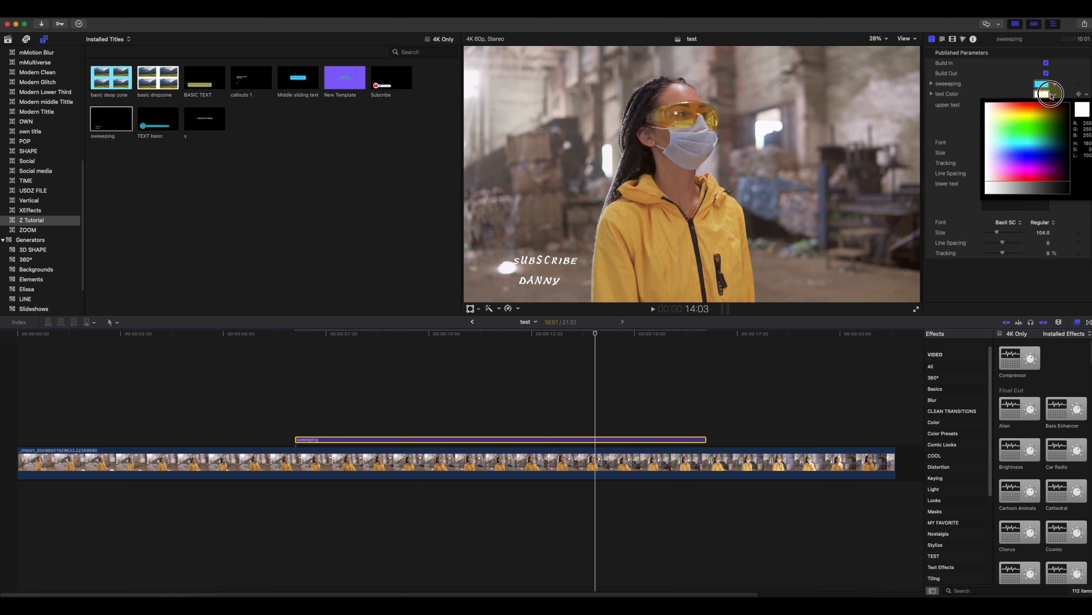
left_click(1024, 125)
left_click(1023, 147)
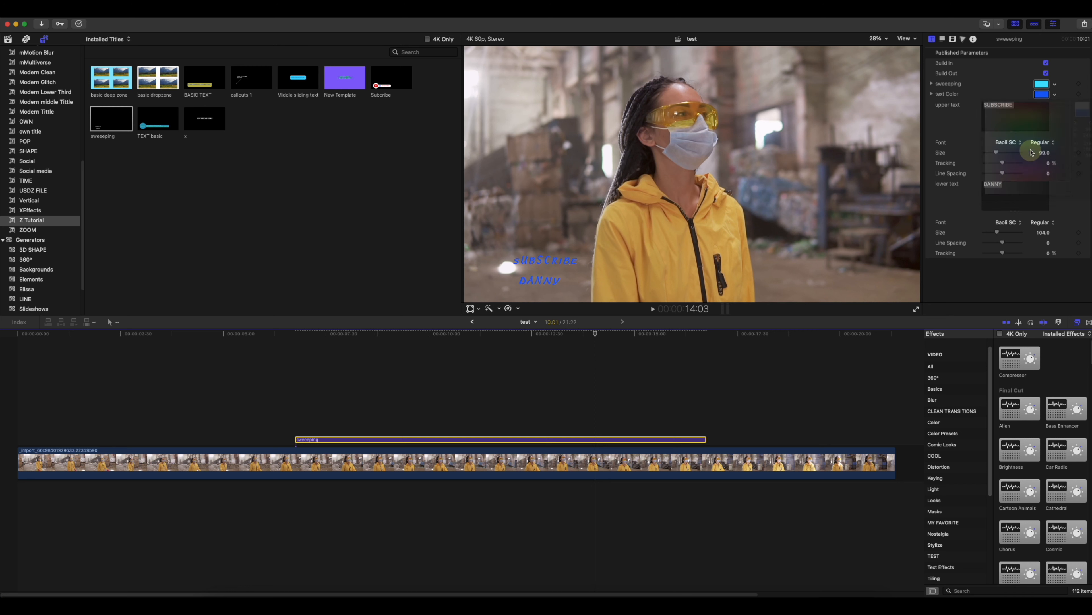
left_click(1037, 83)
left_click(1048, 85)
left_click(1055, 84)
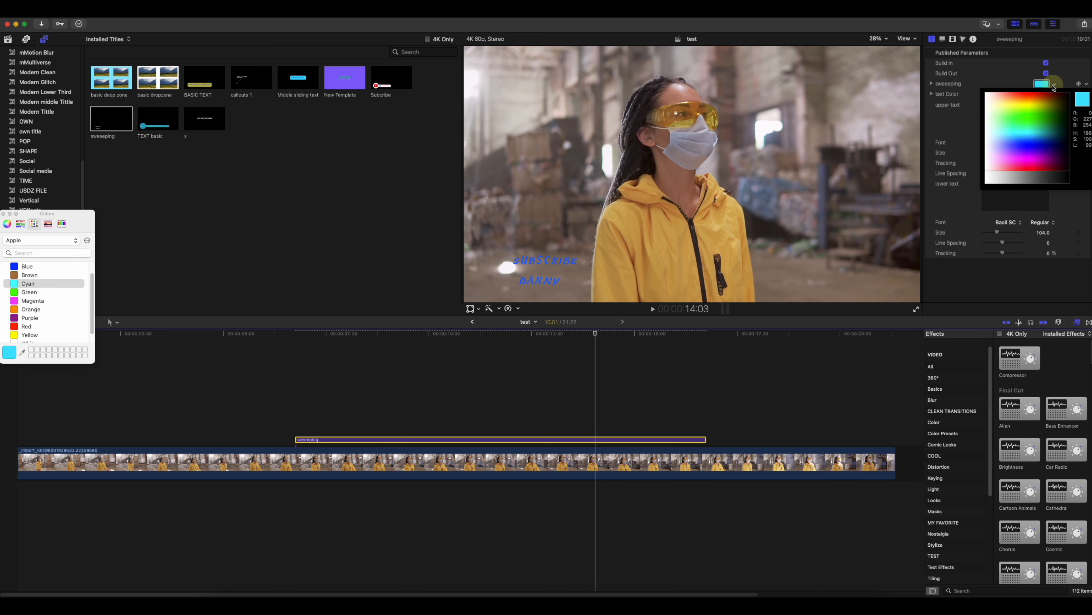
left_click(804, 185)
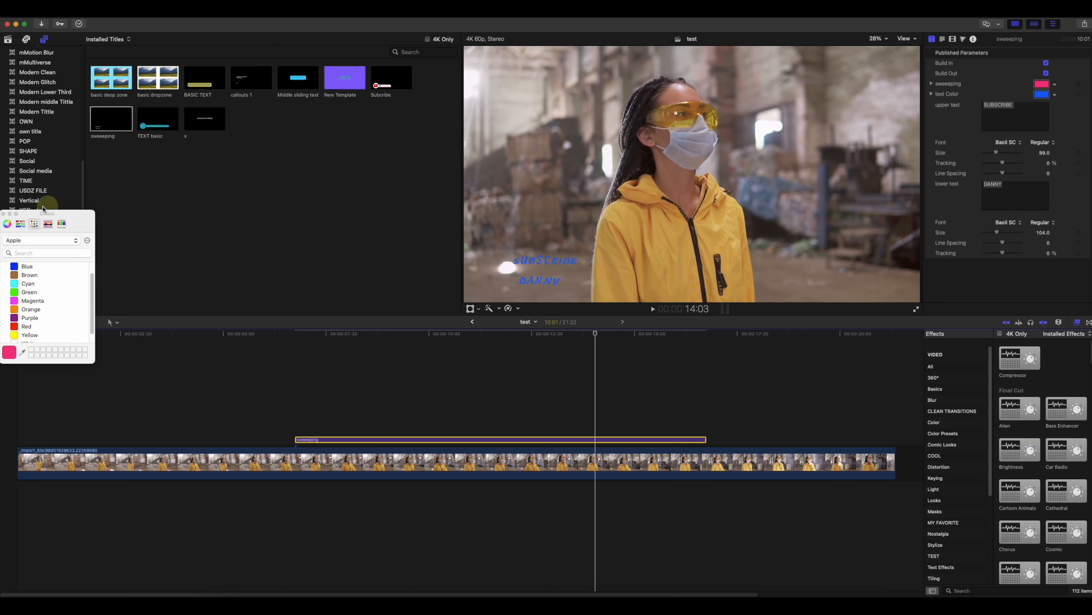
left_click(4, 216)
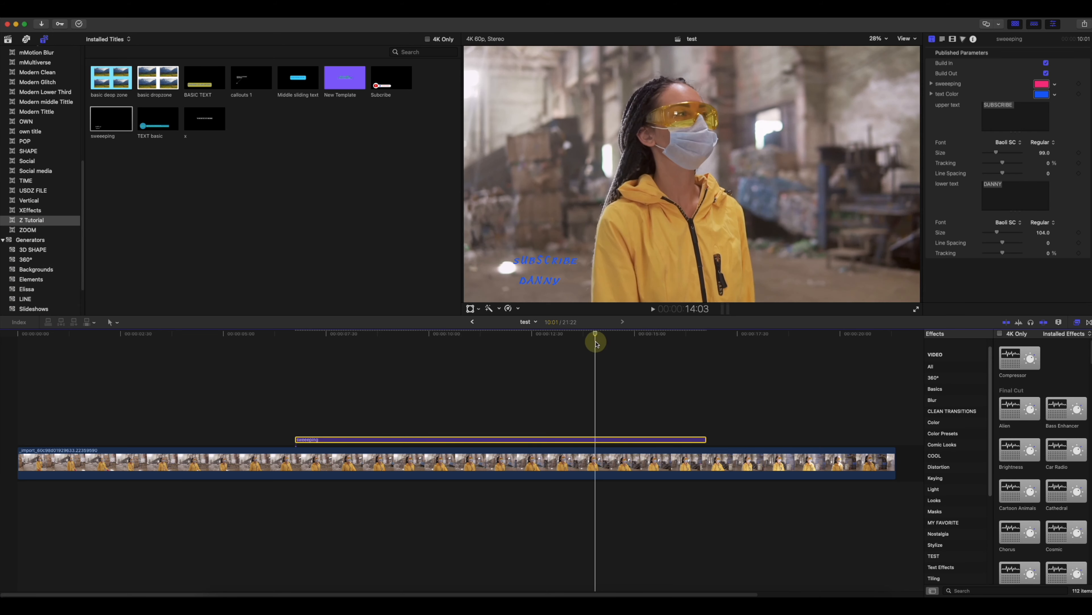
Step: Extend the sweeping title from the start of the video clip to near its end, about 20:53 long, and scrub its ending
left_click(706, 437)
left_click_drag(706, 438, 874, 431)
left_click(297, 439)
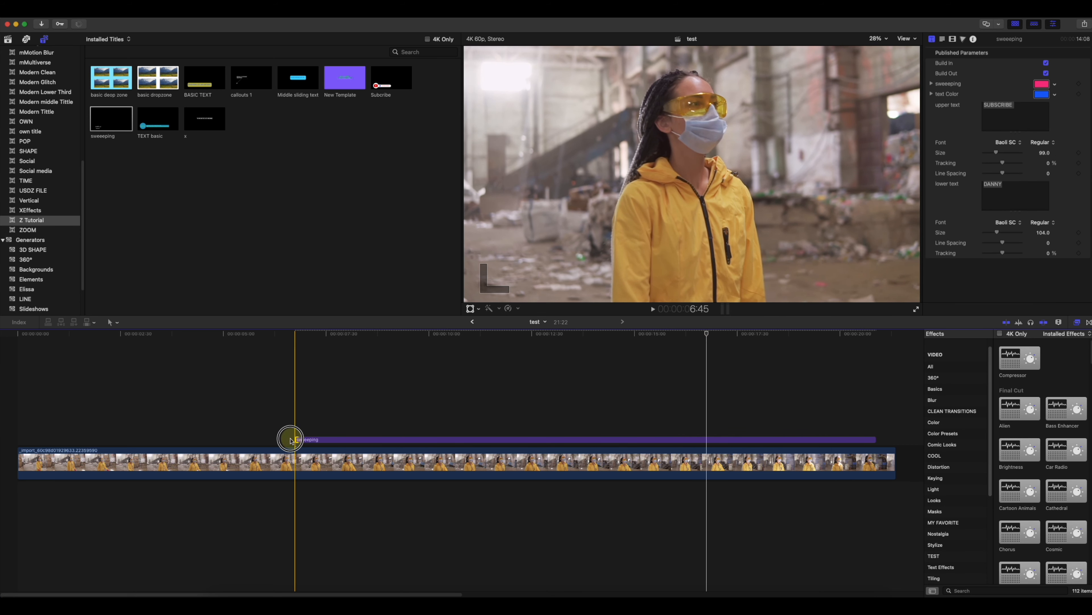
left_click_drag(296, 439, 18, 438)
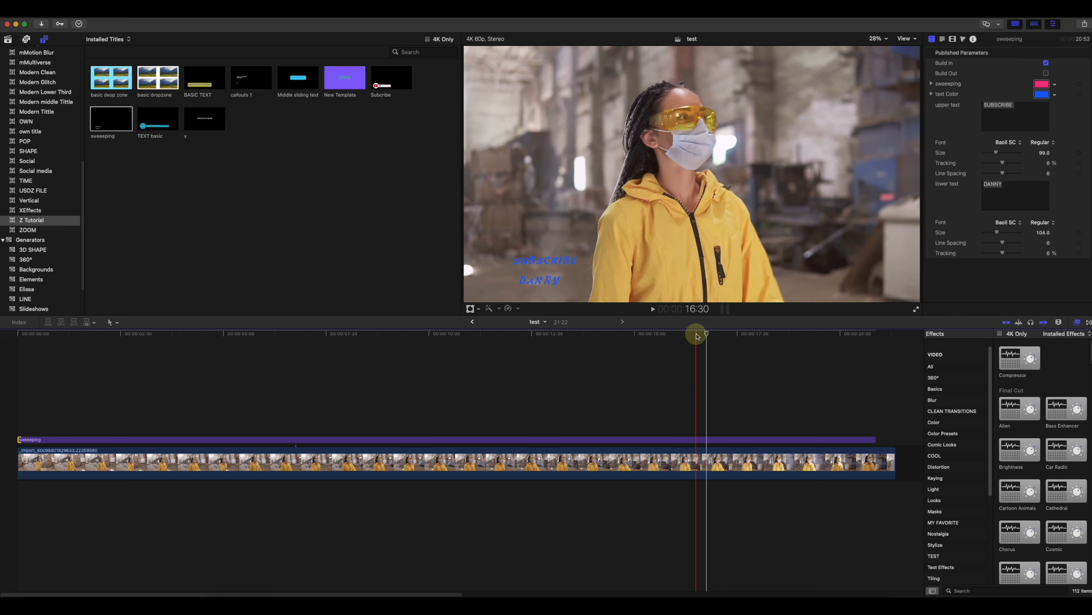
left_click_drag(706, 334, 848, 351)
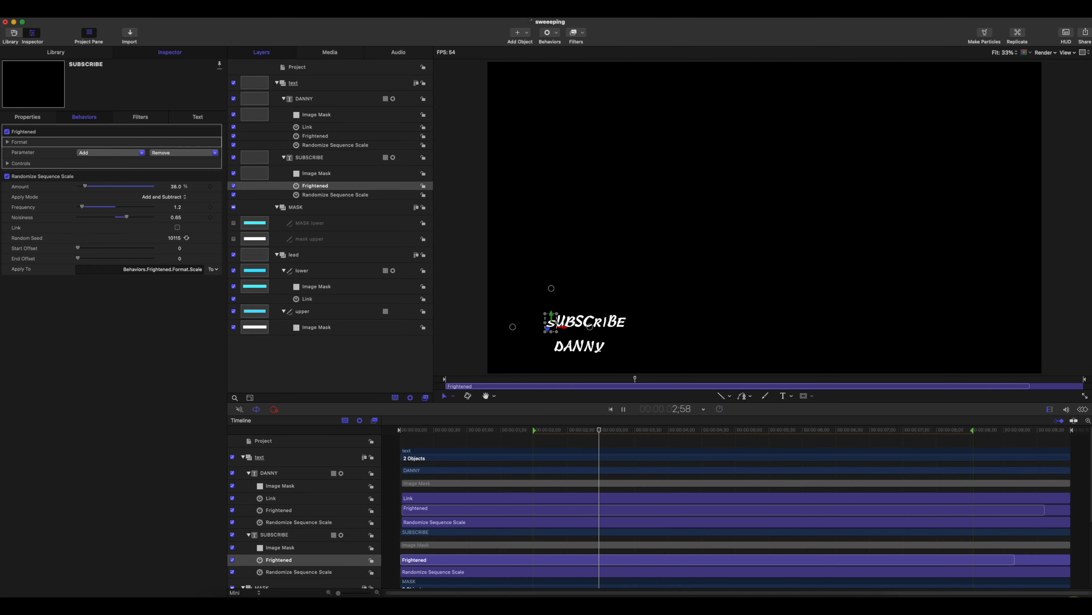